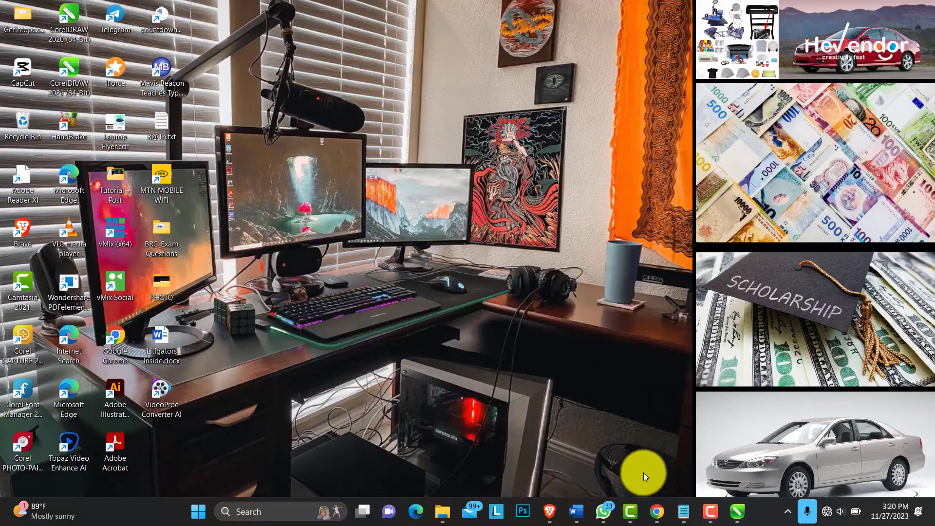
- Review the flyer text notes, the healthy Flyerdesign folder and the finished healthy.cdr design in CorelDRAW
click(683, 511)
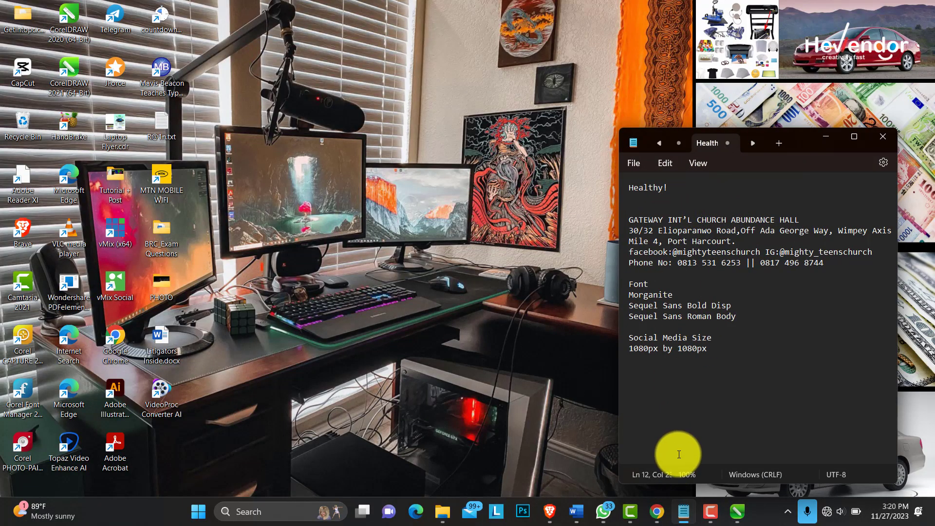
mouse_move(604, 522)
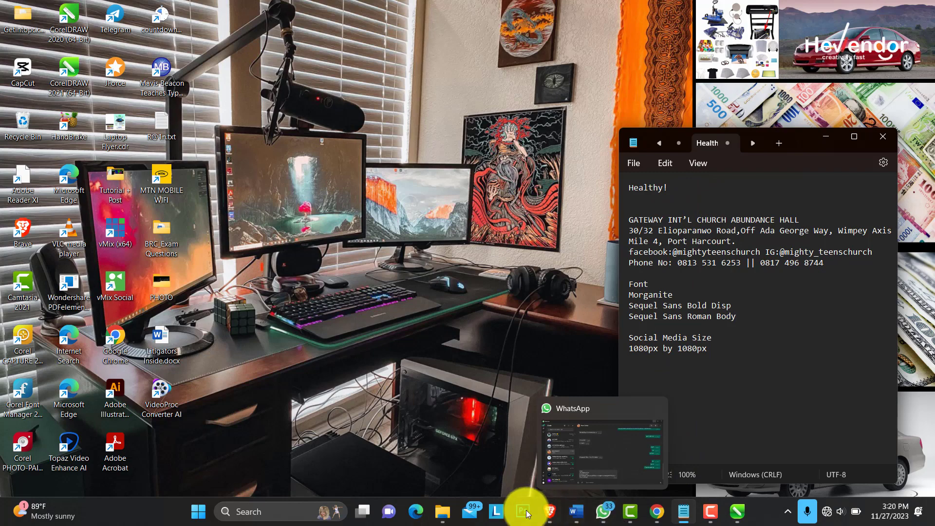
click(441, 471)
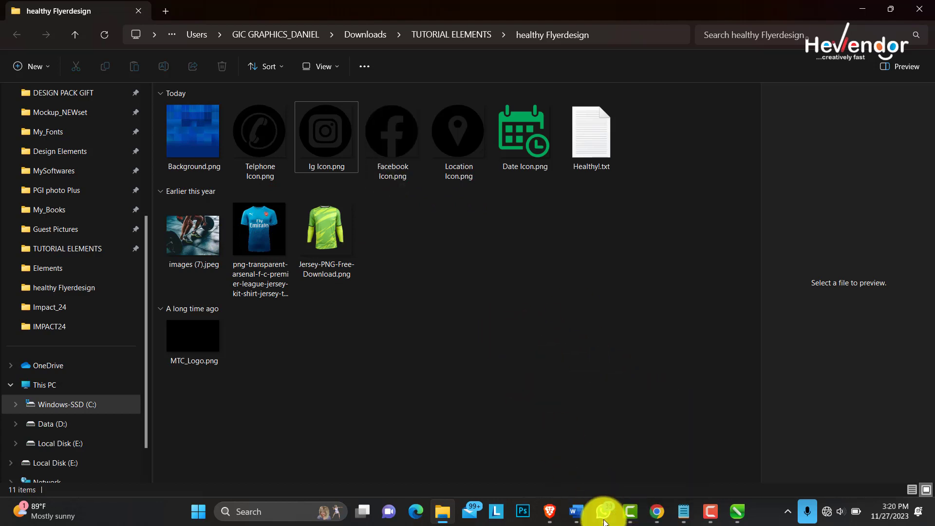
mouse_move(736, 510)
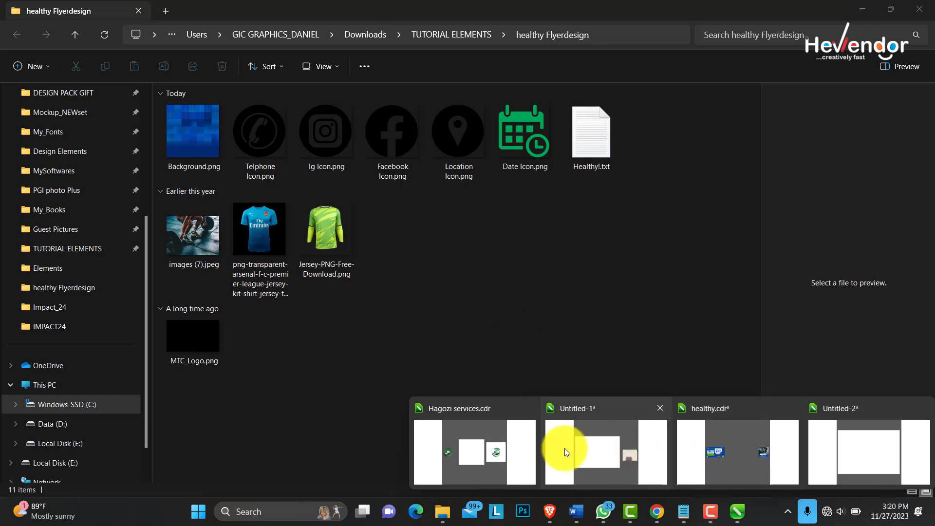
click(743, 452)
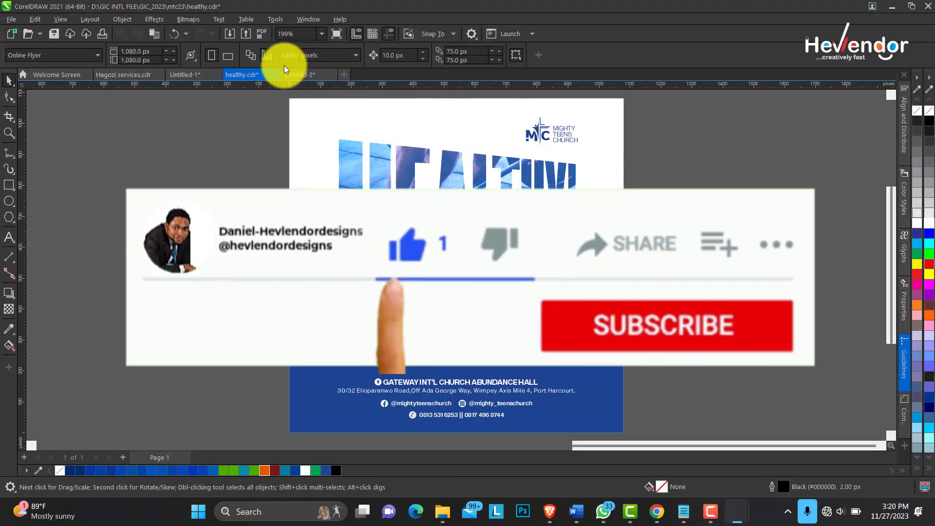
- Start a new document and set its dimension units to pixels
click(49, 74)
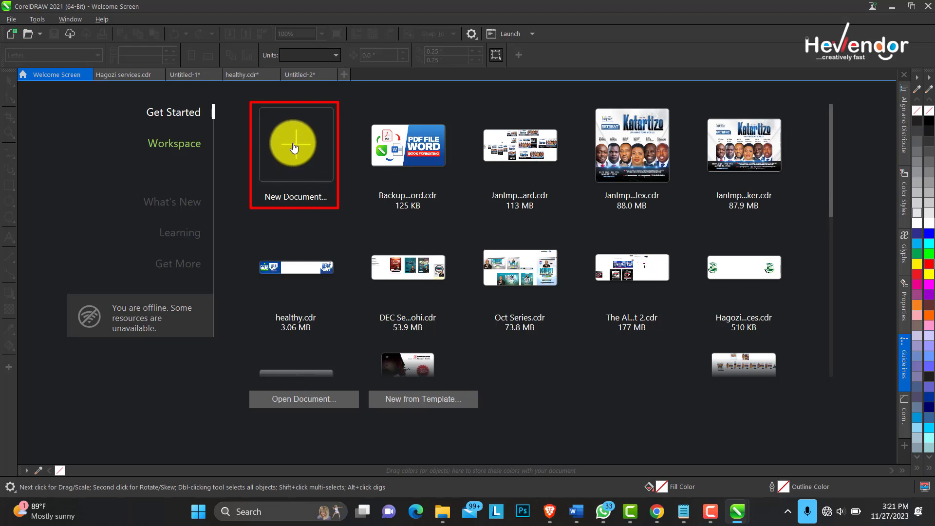
click(298, 167)
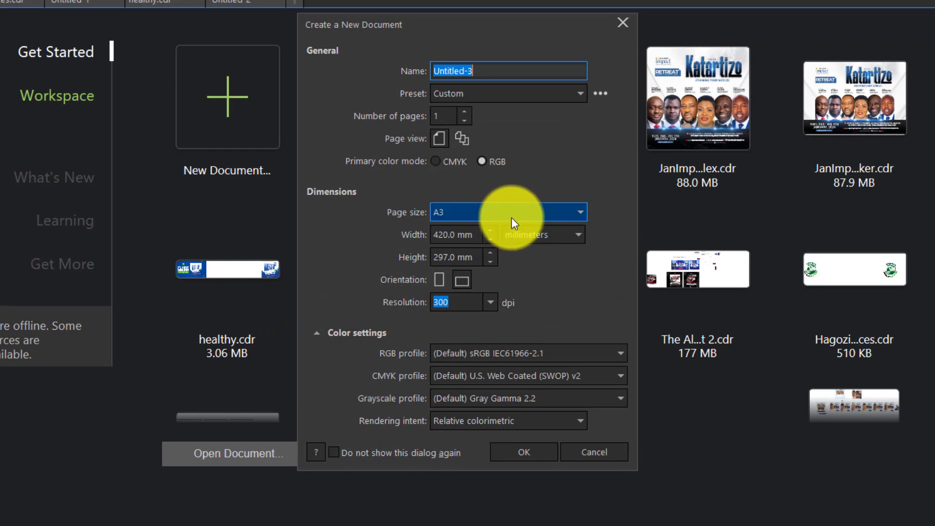
click(512, 217)
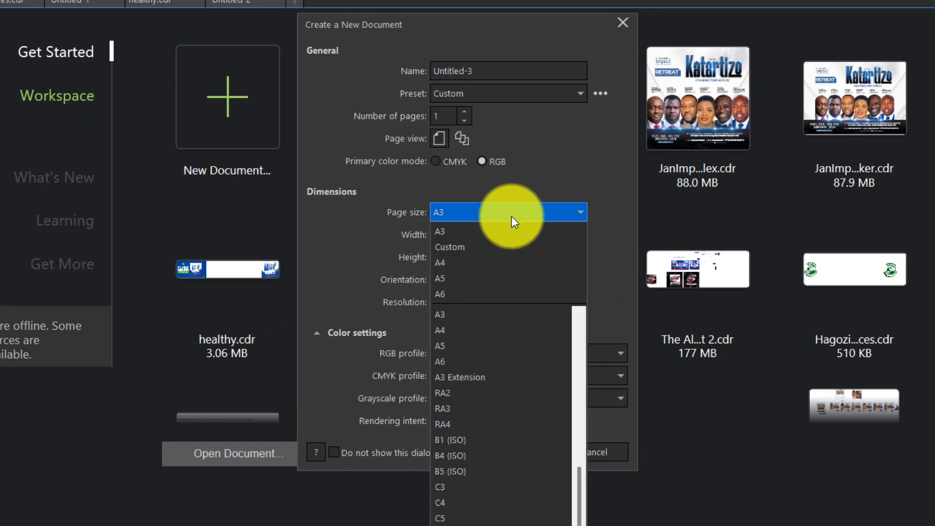
click(548, 169)
click(536, 229)
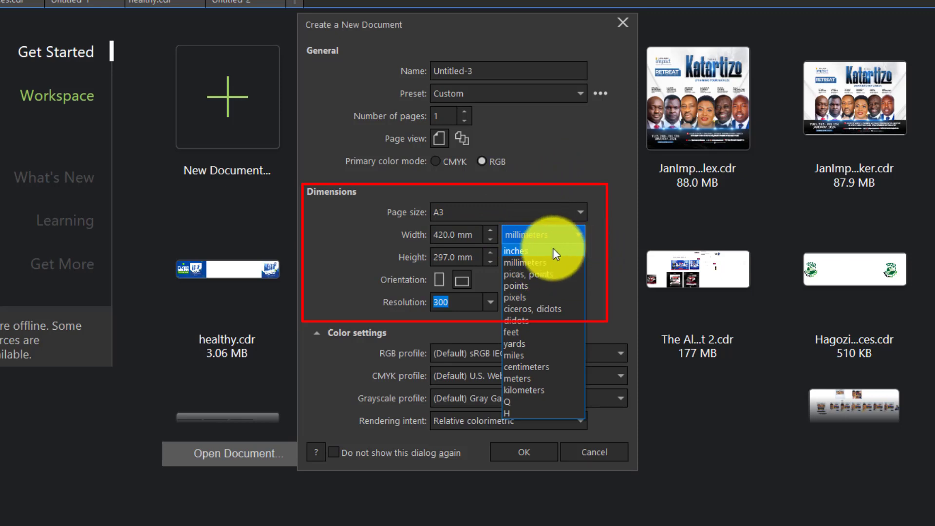
click(533, 297)
- Set the page width and height to 1080 px each and create the document
click(449, 235)
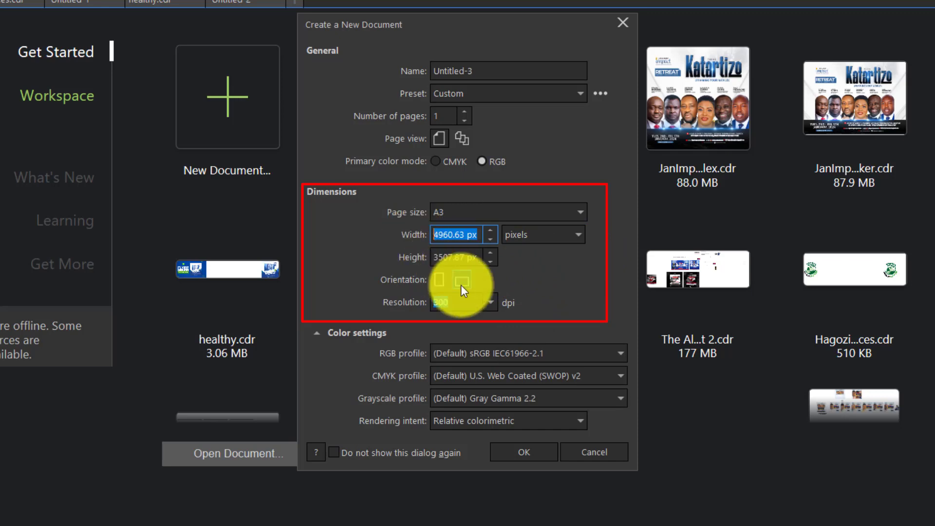
text(10)
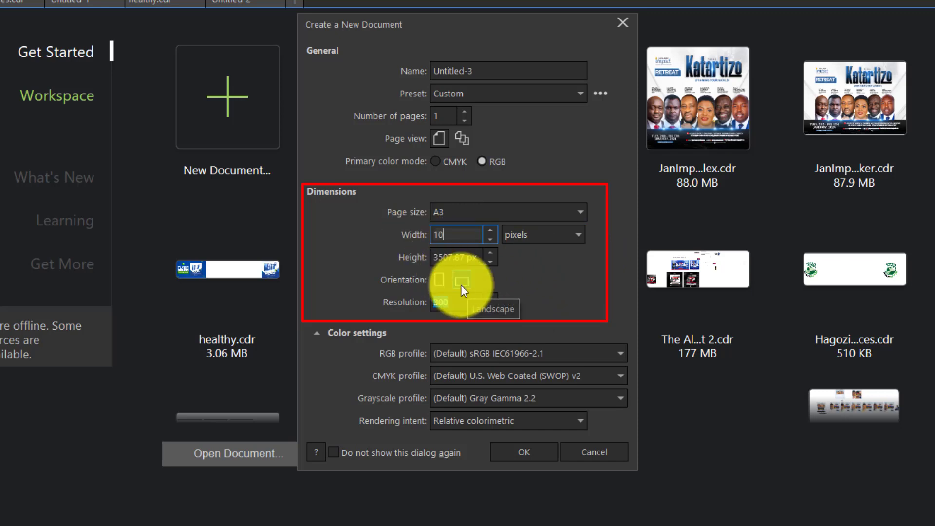
text(80)
key(Tab)
key(Tab)
text(108)
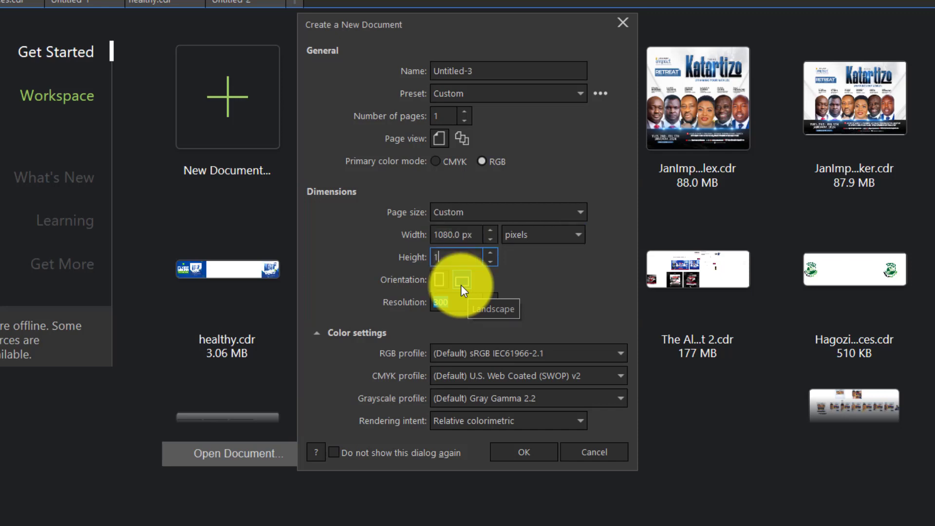
text(0)
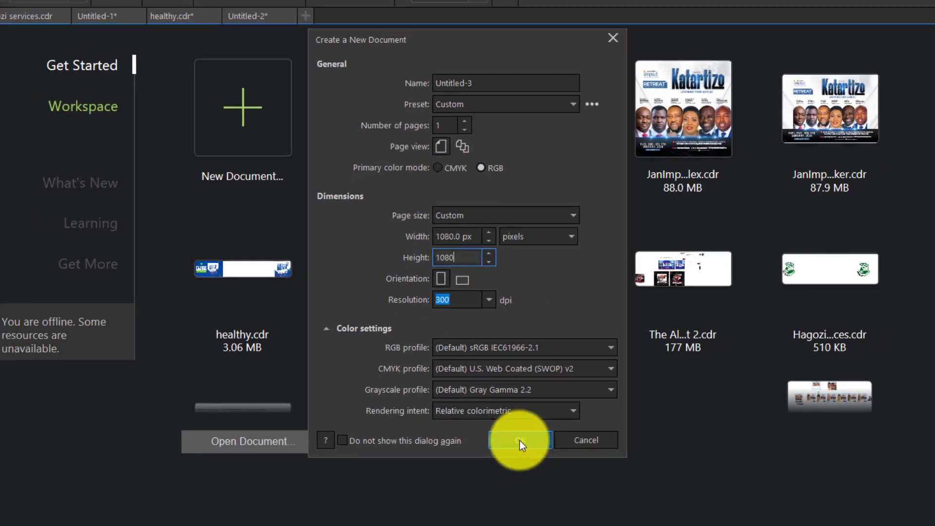
click(520, 441)
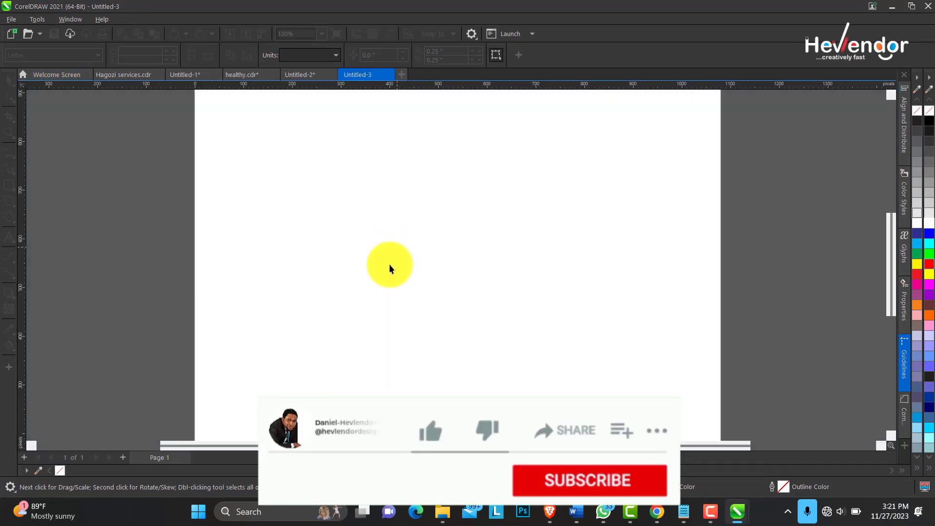
- Bring the whole blank page into view and examine the available unit options
click(15, 133)
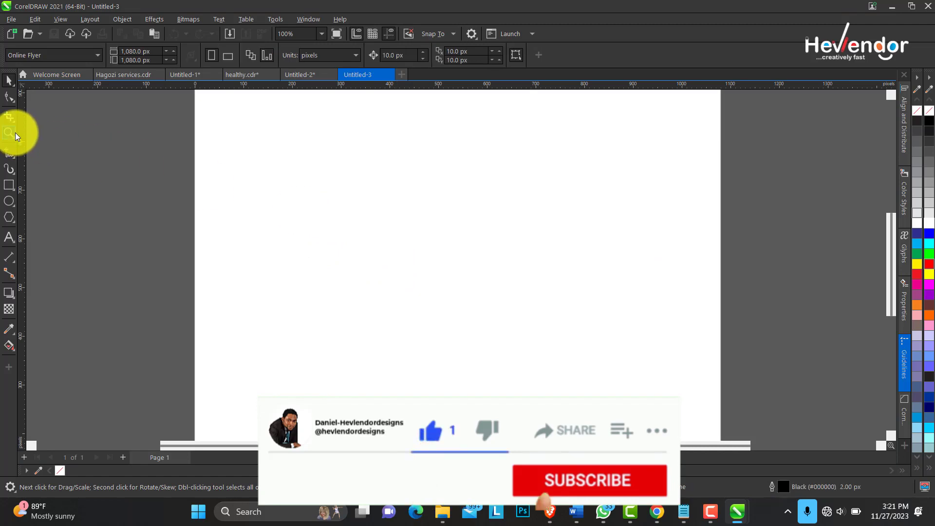
right_click(410, 212)
right_click(446, 234)
drag(367, 187, 630, 382)
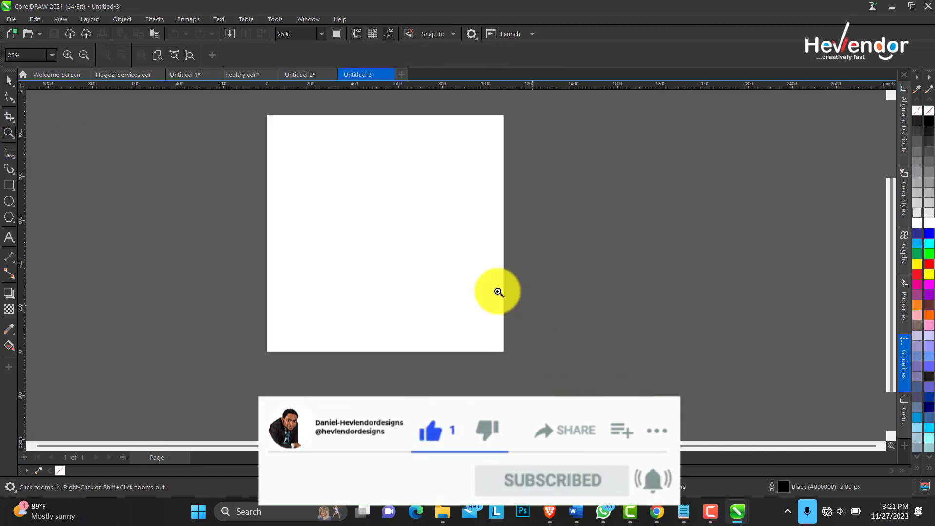
click(9, 80)
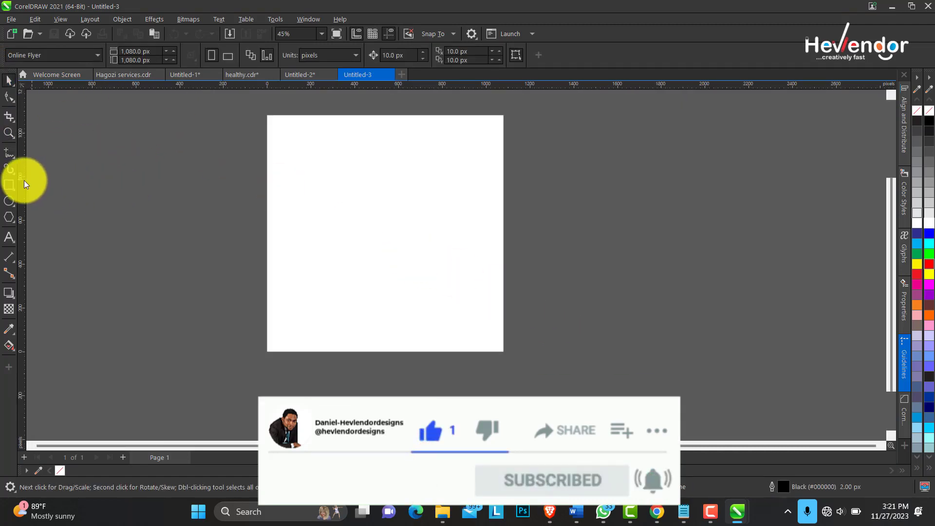
click(8, 133)
drag(258, 109, 519, 353)
click(10, 80)
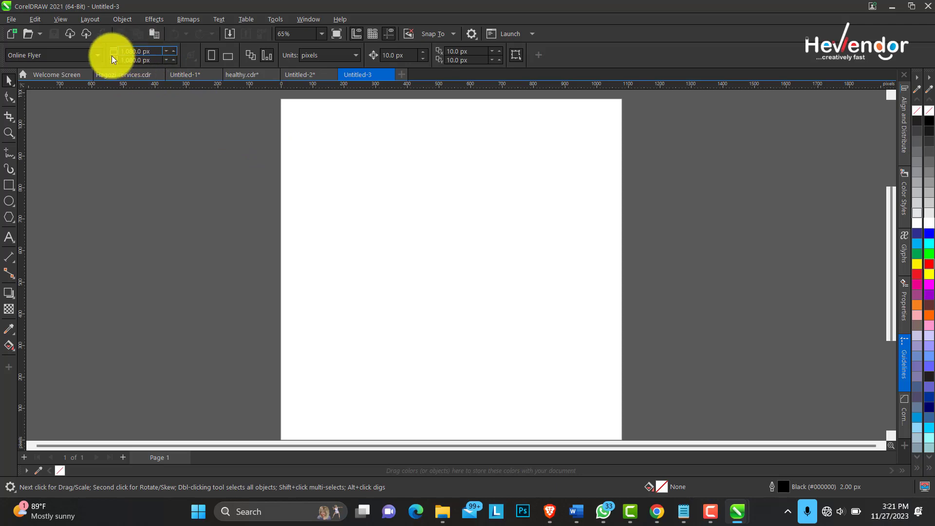
click(326, 54)
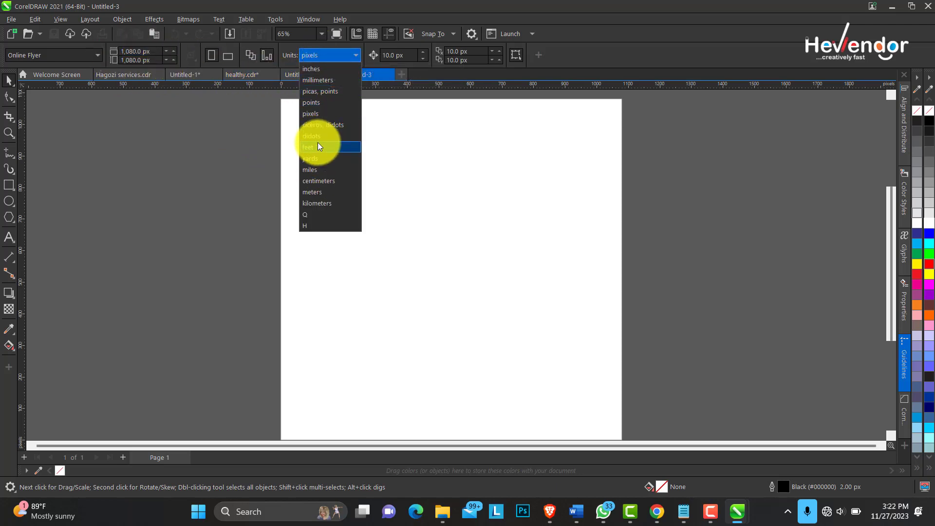
click(211, 161)
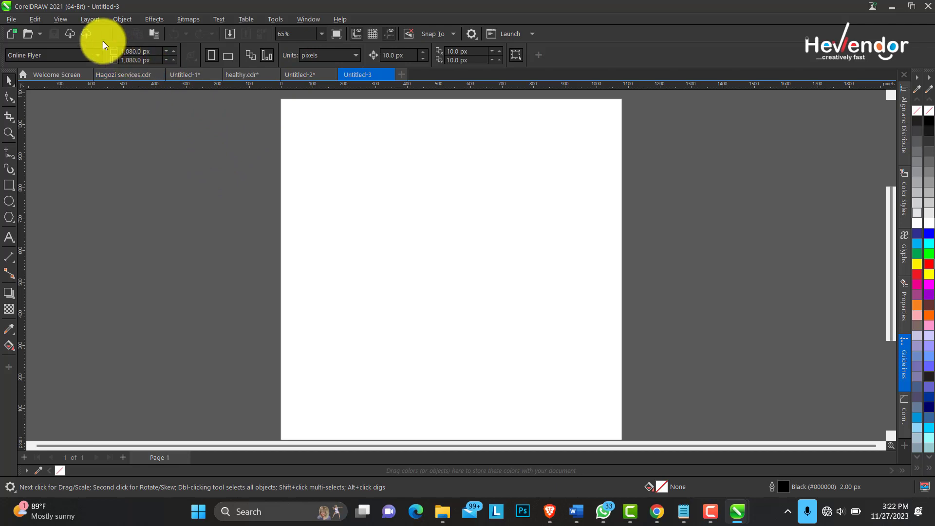
- Import all image files from Background.png through MTC_Logo.png in the healthy Flyerdesign folder, leaving out Healthy!.txt
click(229, 35)
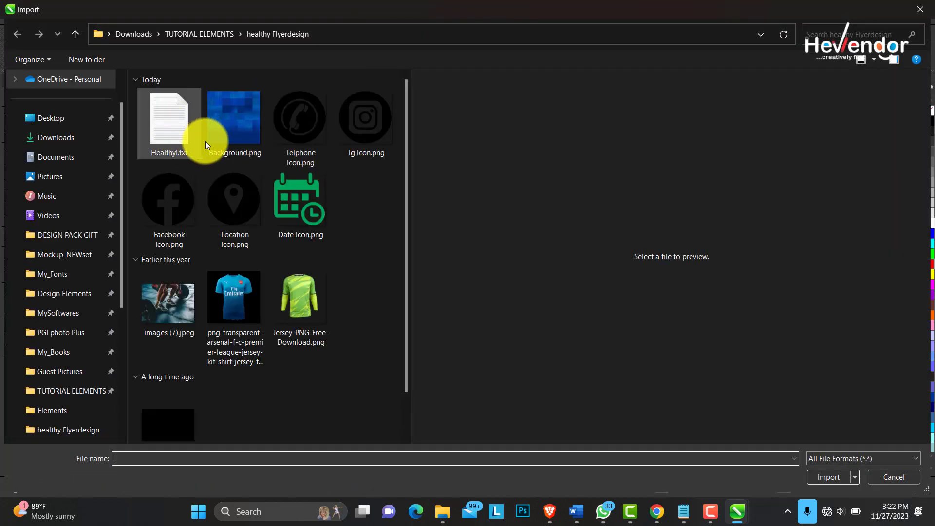
click(236, 131)
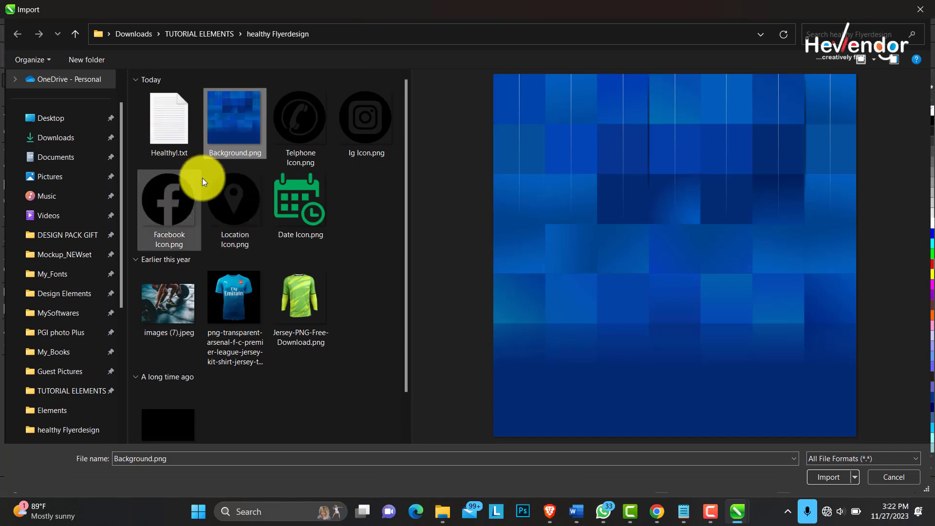
shift+click(179, 423)
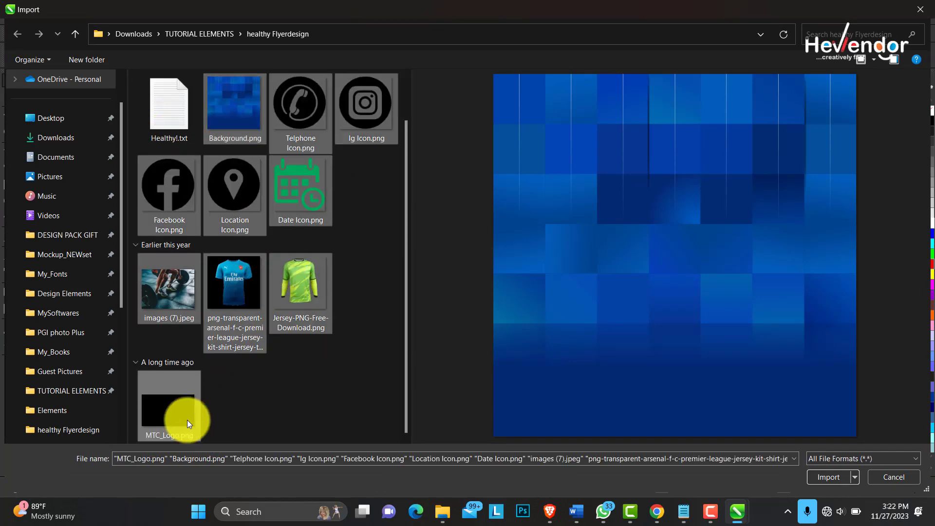
click(820, 478)
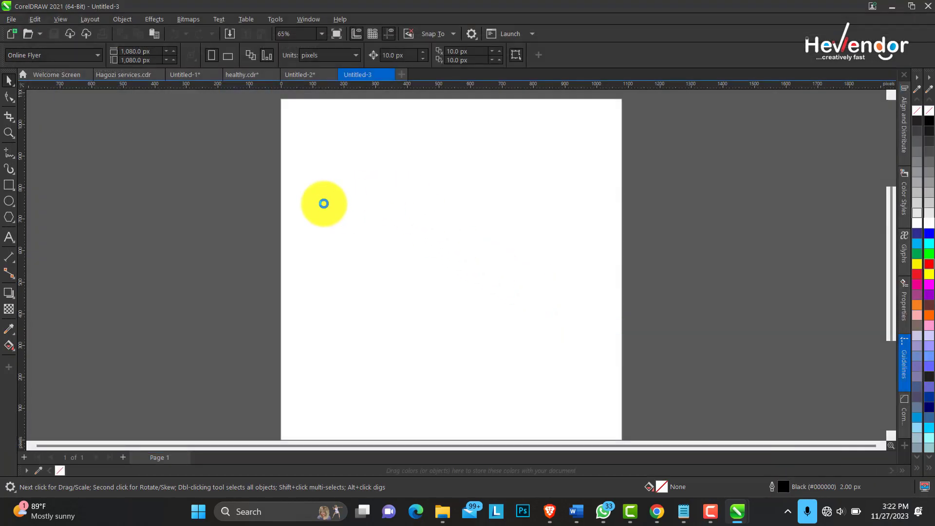
- Place the ten imported images at small sizes around the page's left edge, the background about 216 px and the logo about 128 px wide
drag(213, 185, 281, 267)
drag(281, 189, 338, 258)
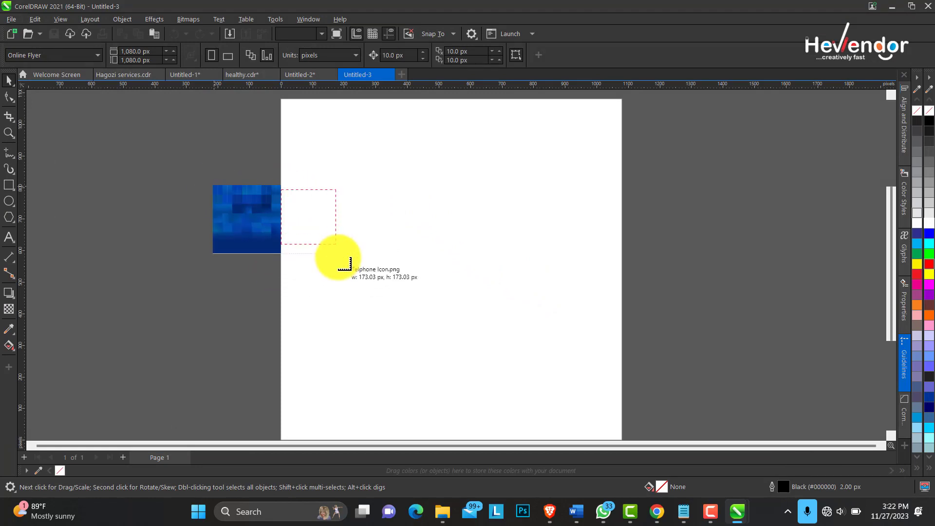
drag(232, 253, 298, 310)
drag(298, 253, 348, 306)
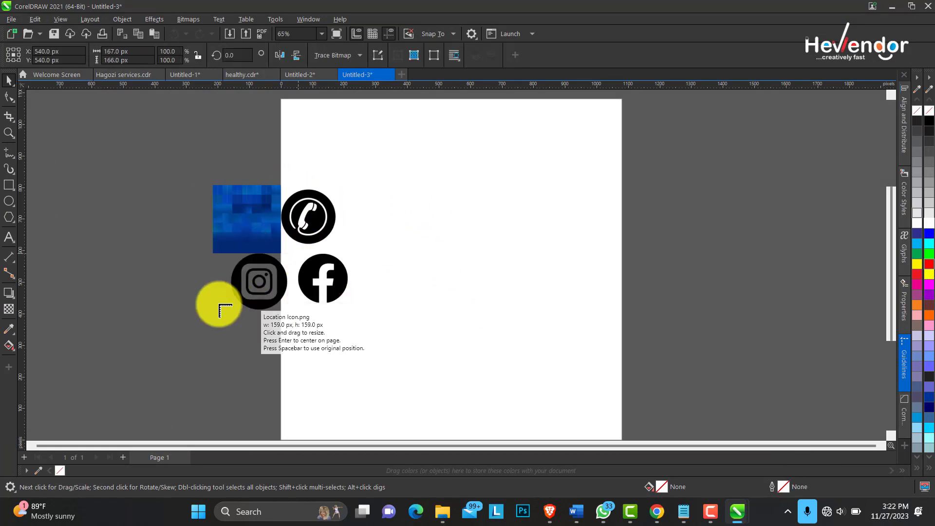
drag(167, 268, 263, 356)
drag(281, 312, 316, 338)
drag(368, 300, 398, 335)
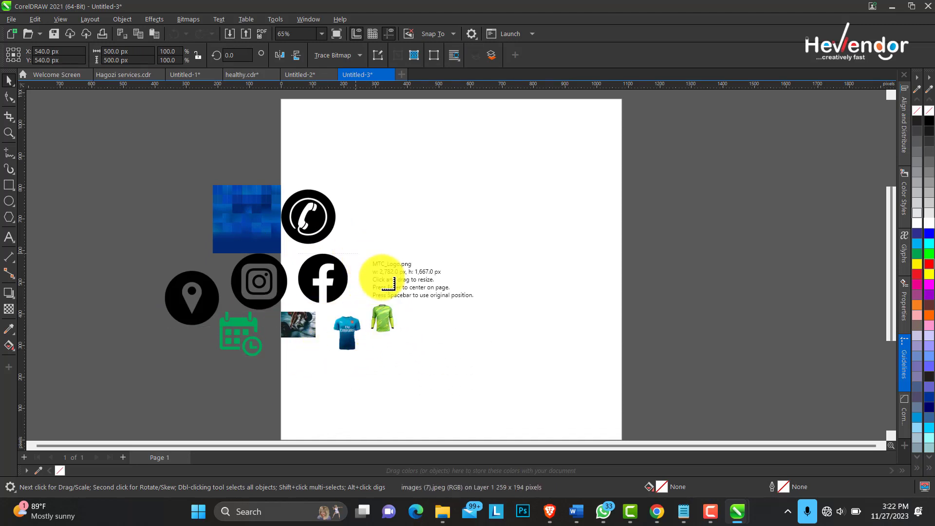
drag(354, 250, 402, 281)
- Move all ten imported images together off the page into the empty area on its left
drag(119, 162, 165, 217)
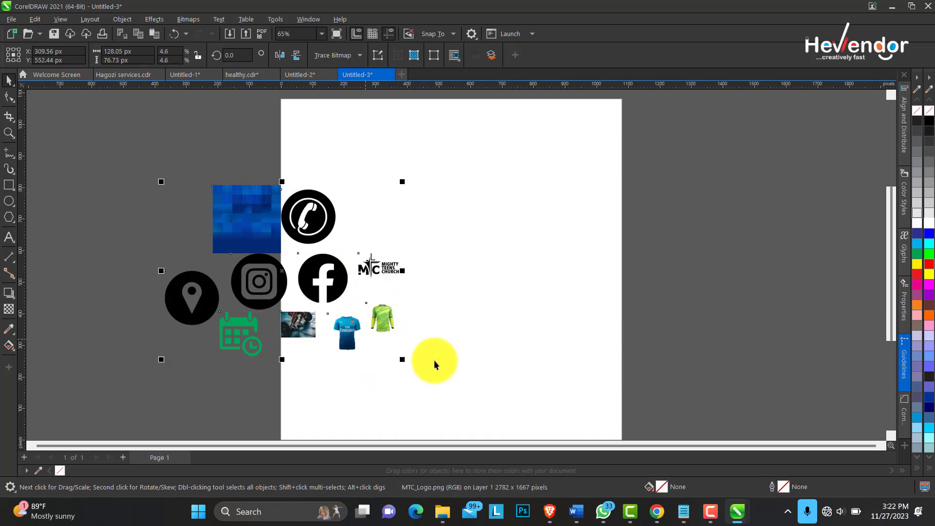
drag(324, 270, 195, 309)
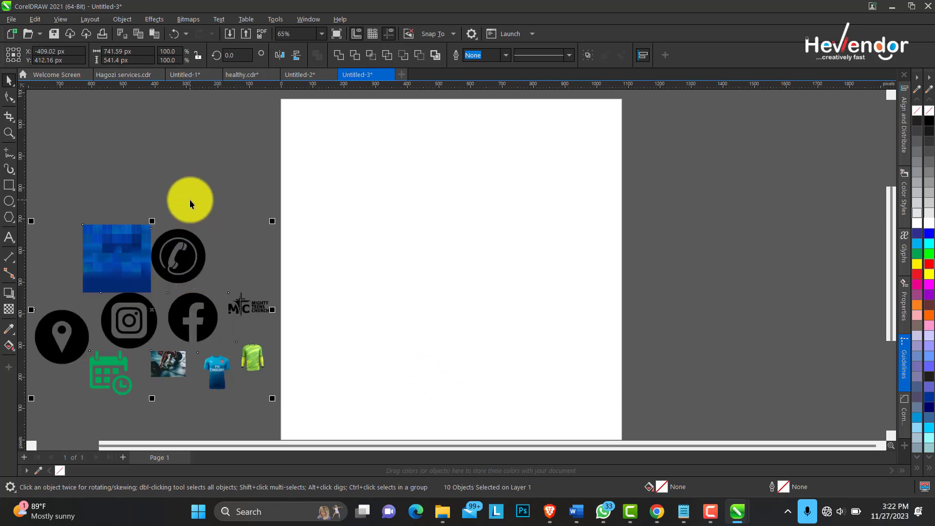
click(174, 375)
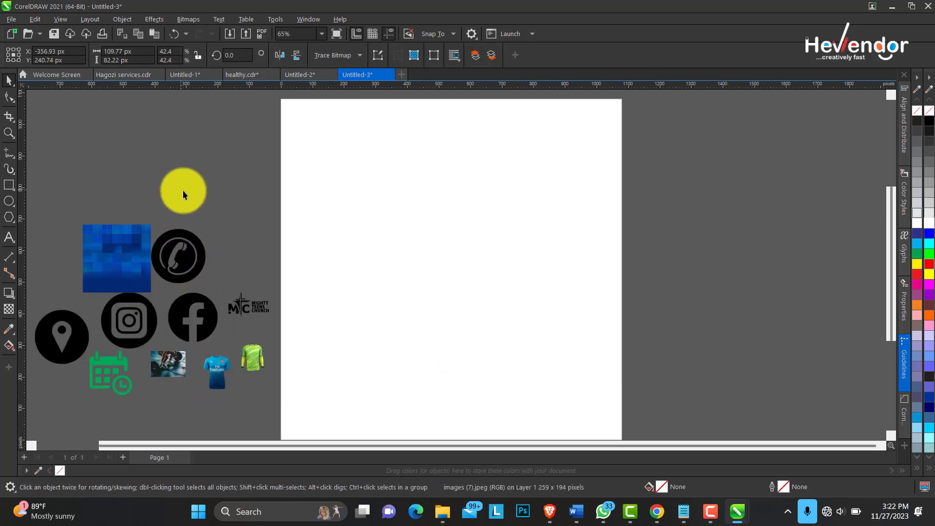
click(94, 210)
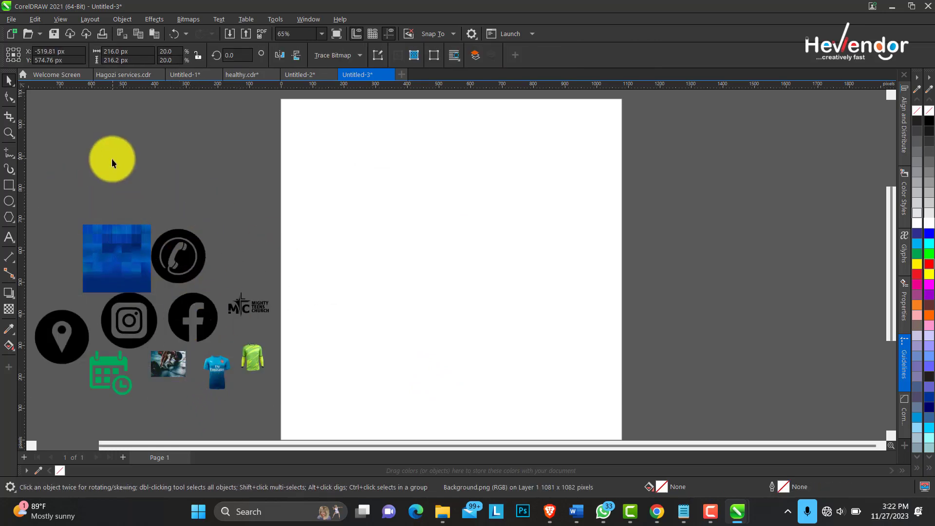
- Draw a 1080 by 1080 px rectangle covering the whole page
click(8, 185)
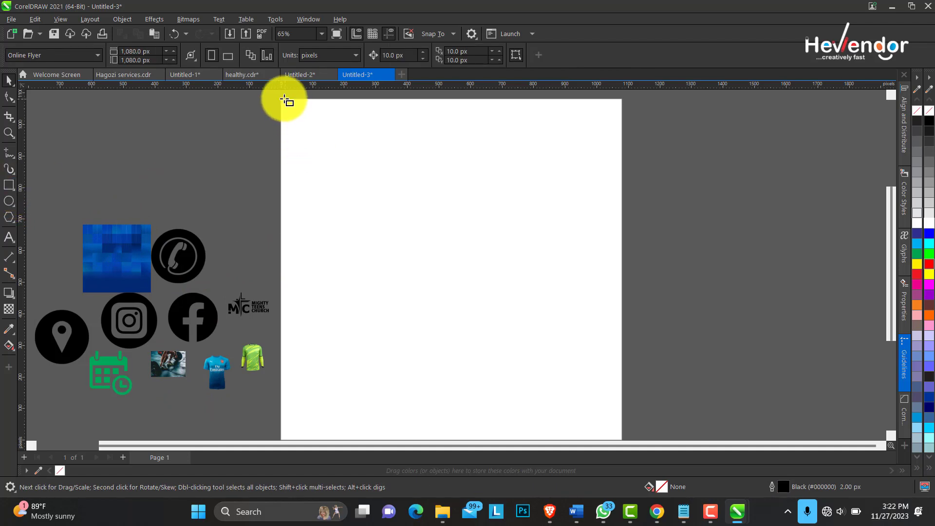
drag(281, 100, 622, 406)
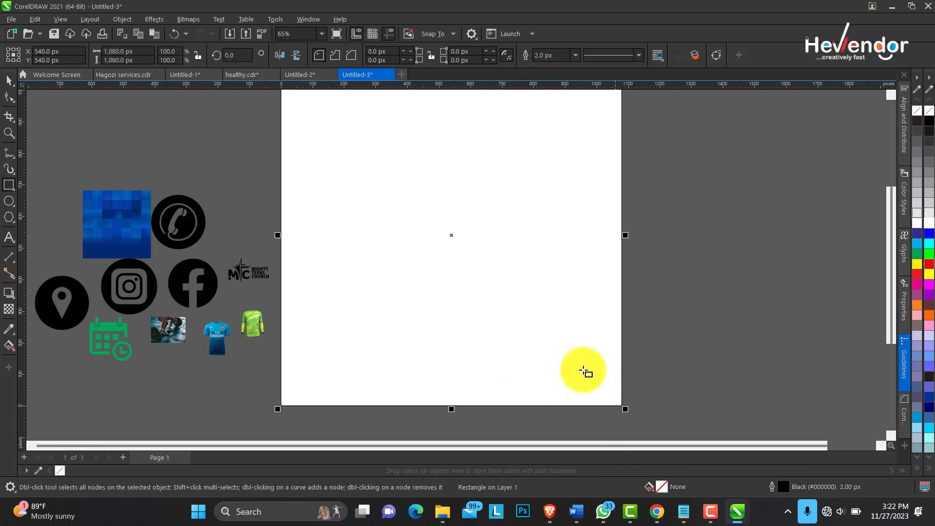
key(shift+F4)
click(9, 80)
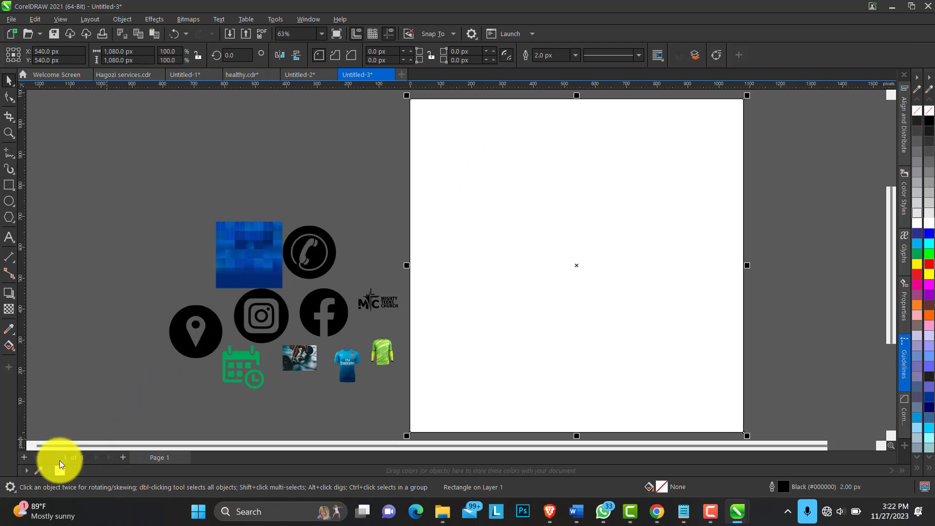
- Sample the dark blue at the background image's lower edge, and enlarge that image to about 320 px in the empty area beside the page
click(38, 470)
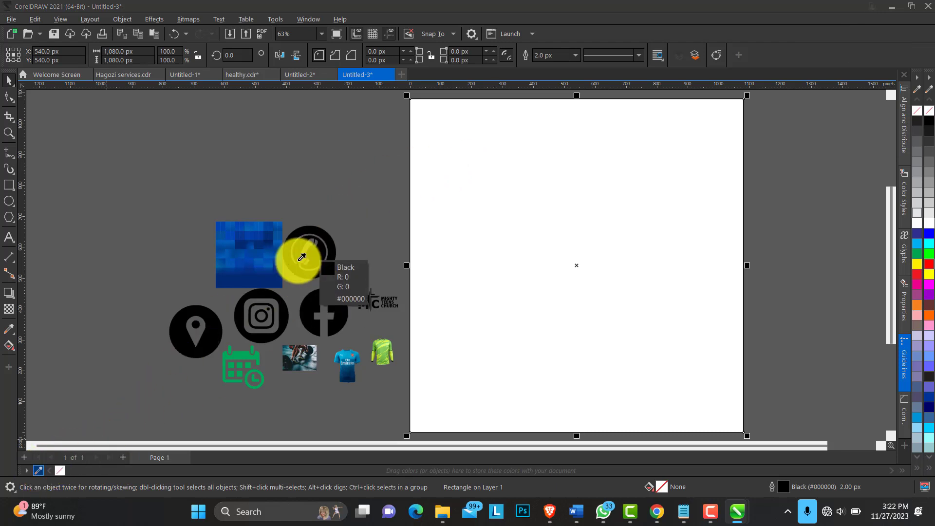
click(277, 279)
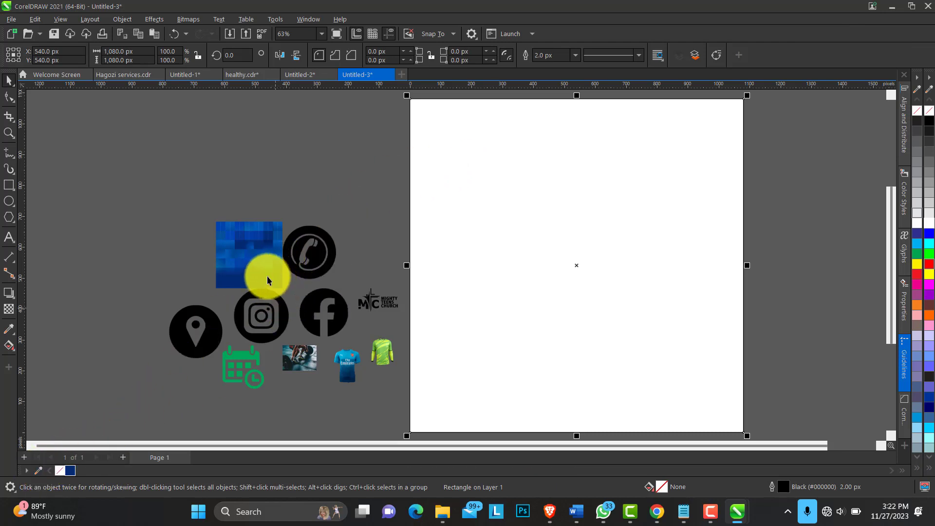
drag(253, 254, 200, 203)
drag(234, 244, 265, 275)
click(445, 299)
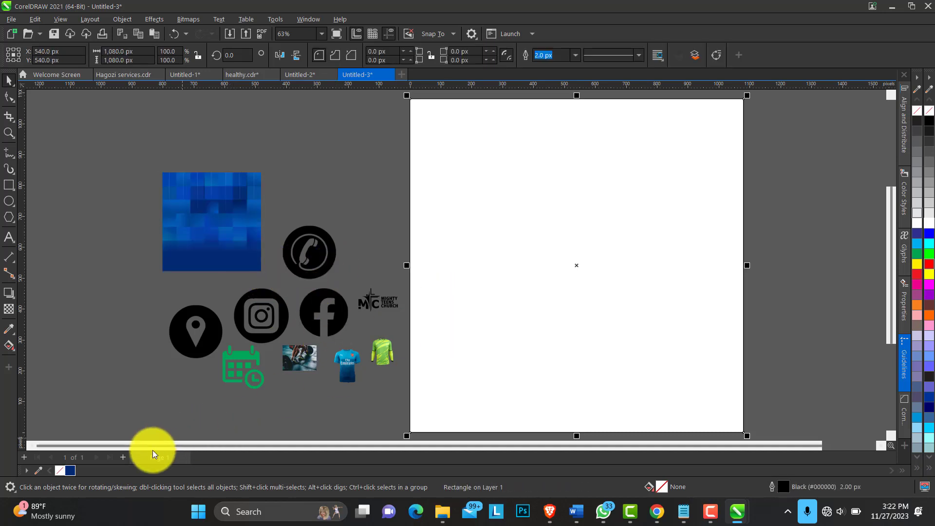
- Fill the page-sized rectangle with the sampled dark blue (#042A73) and remove its outline
click(70, 470)
right_click(917, 111)
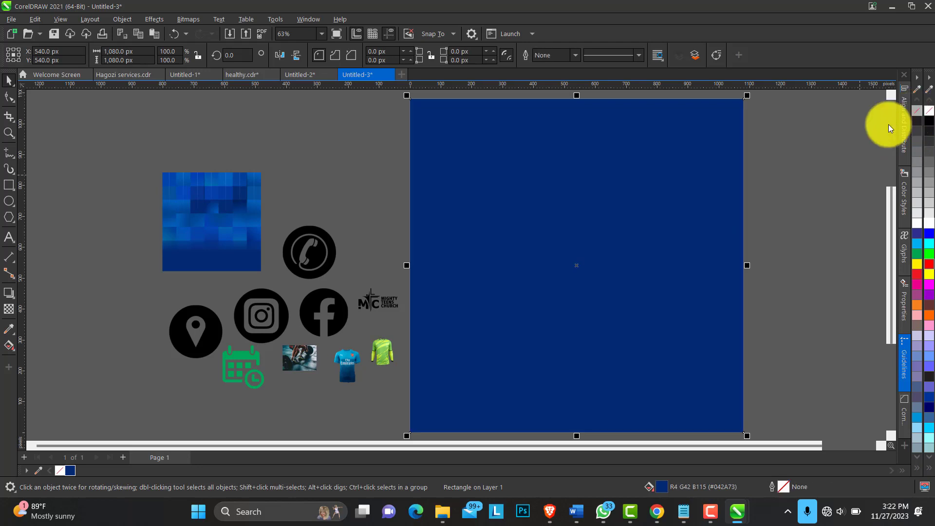
click(838, 141)
- Centre the background image on the page and scale it to about 1079 by 1080 px so it covers the blue rectangle
click(197, 204)
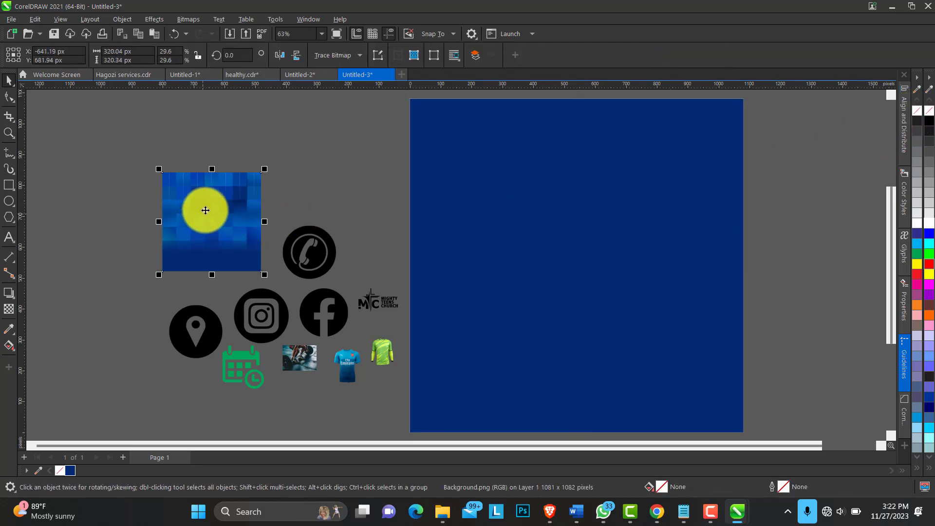
click(220, 215)
drag(214, 211, 562, 258)
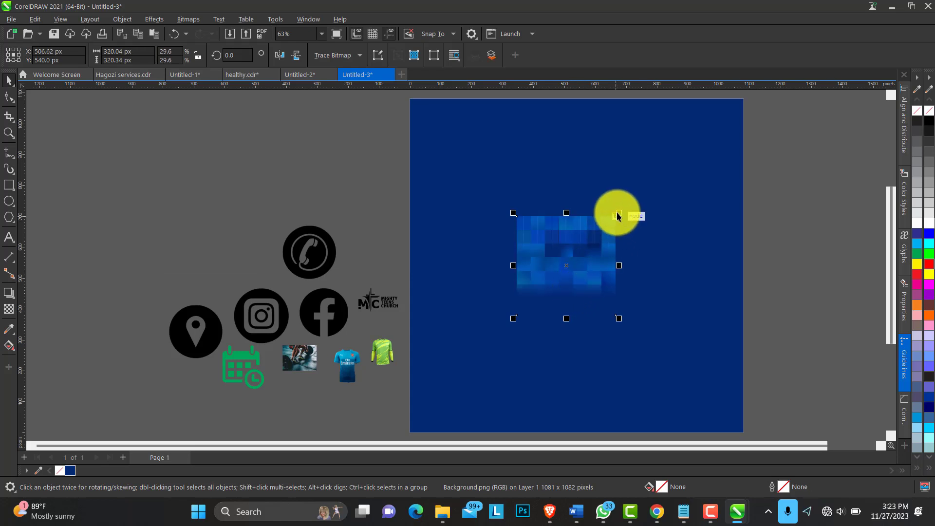
drag(618, 214, 732, 121)
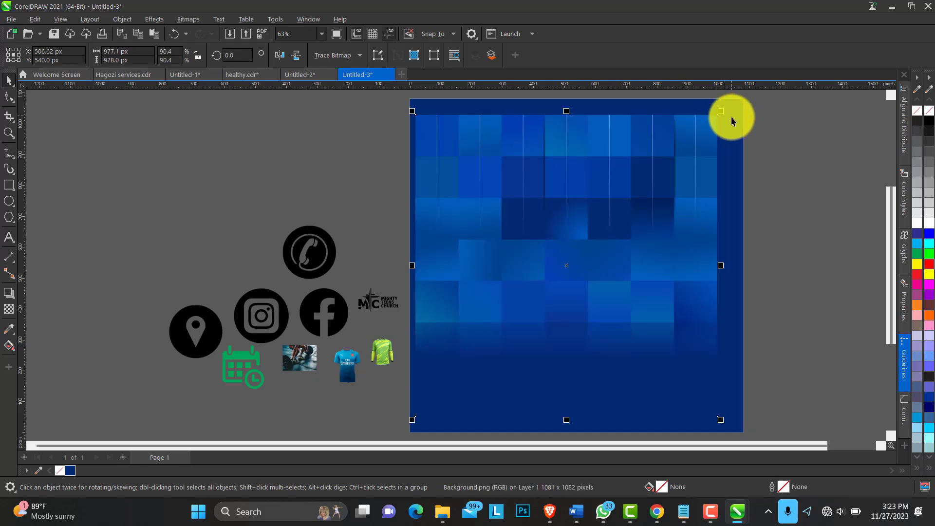
key(p)
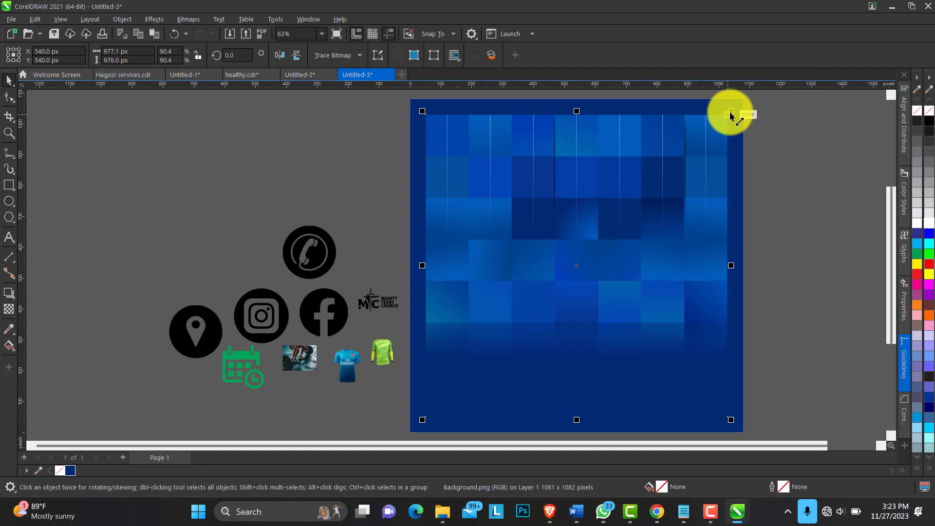
drag(732, 112, 749, 96)
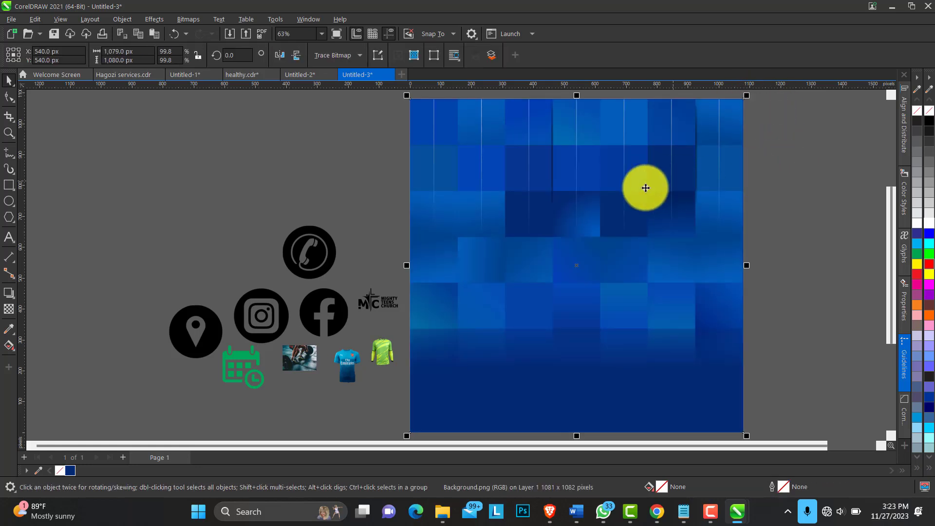
- Shift the background image aside to expose the blue rectangle and PowerClip the image inside that rectangle
drag(645, 188, 490, 141)
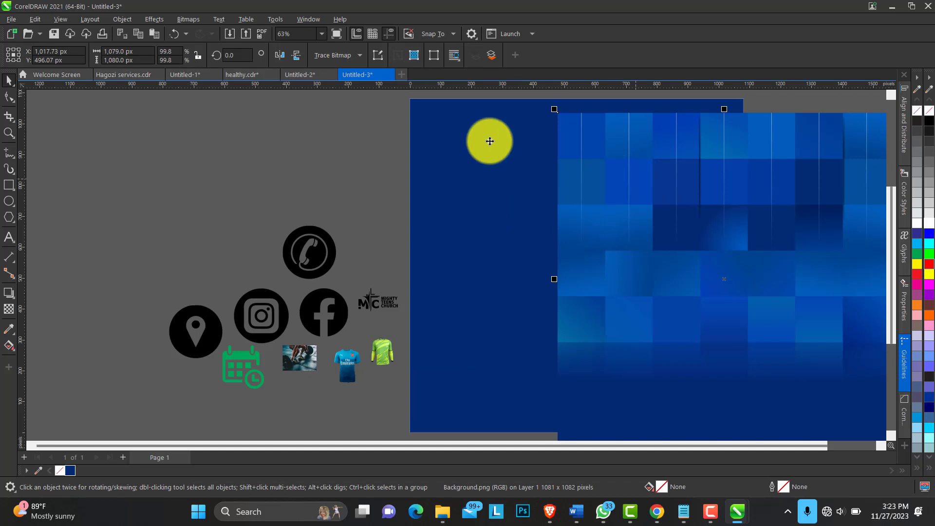
click(152, 19)
key(Escape)
click(121, 19)
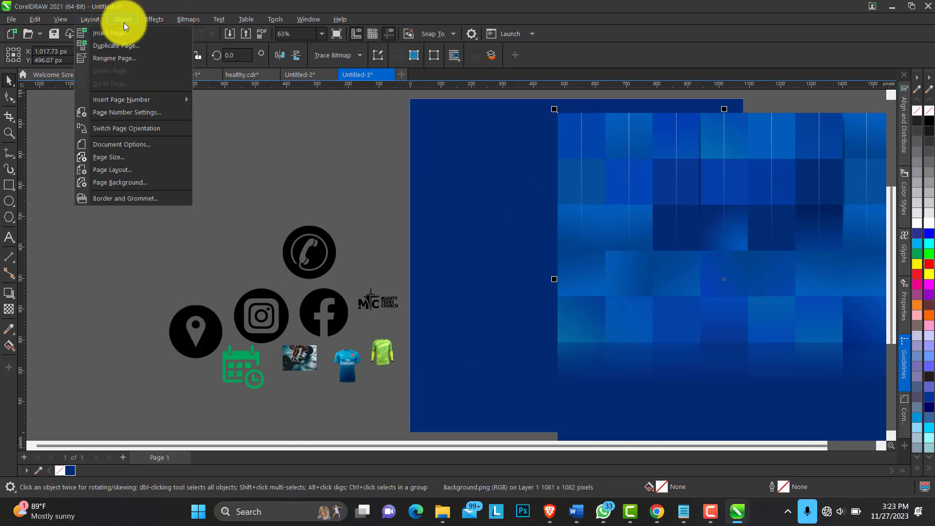
mouse_move(159, 62)
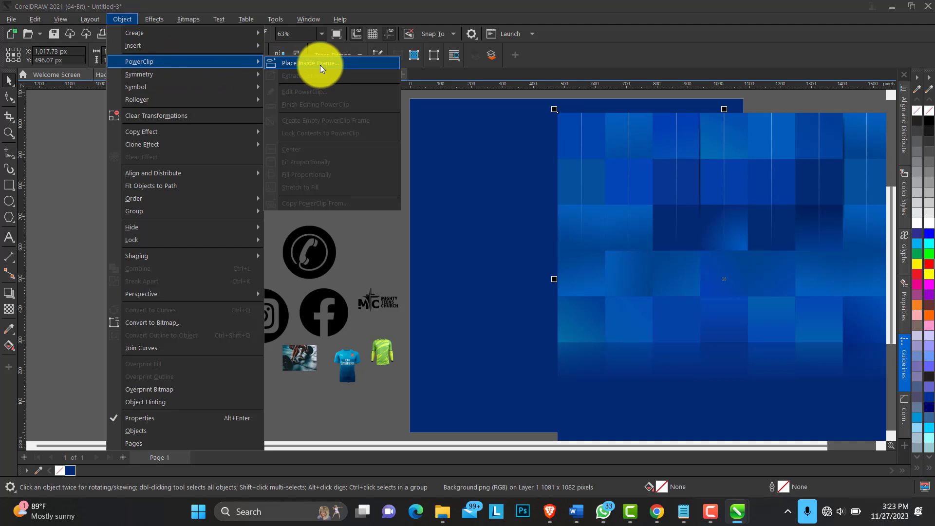
click(311, 63)
click(473, 154)
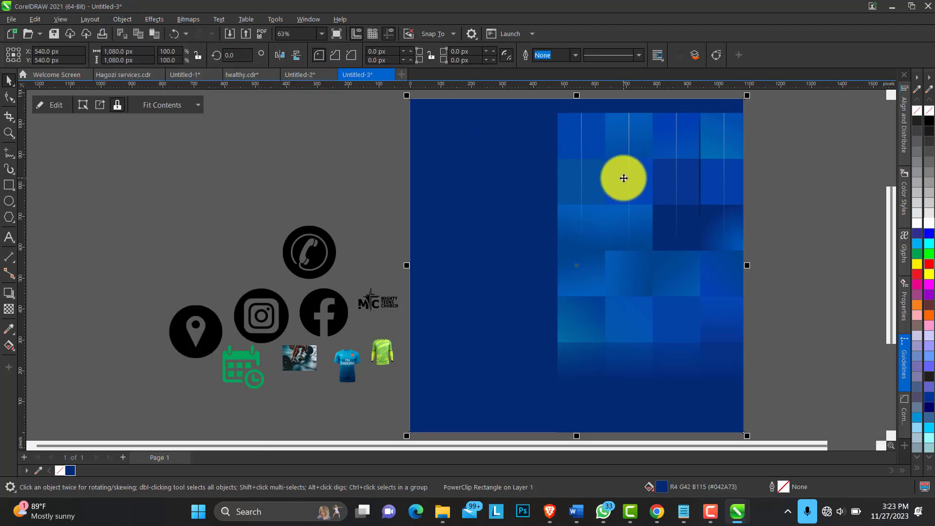
click(770, 180)
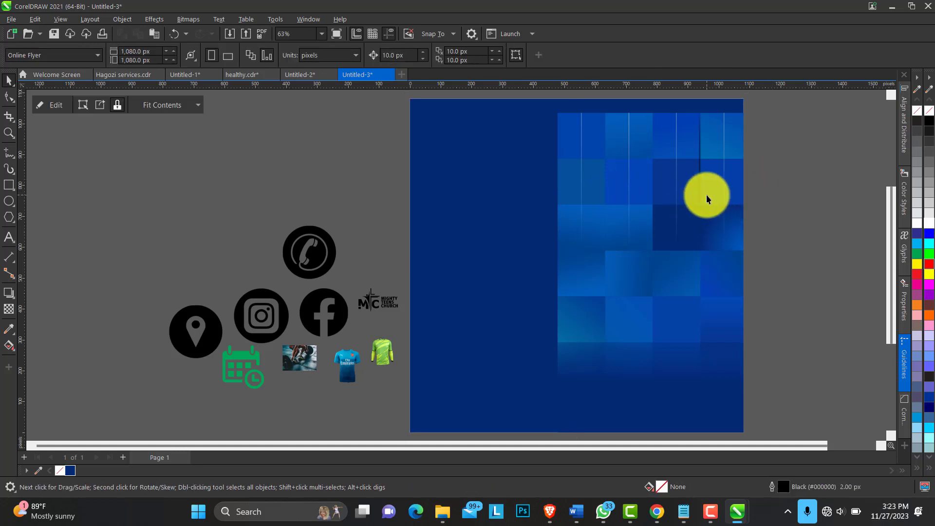
- Reposition the background image inside its PowerClip frame so it fills the whole page
click(705, 197)
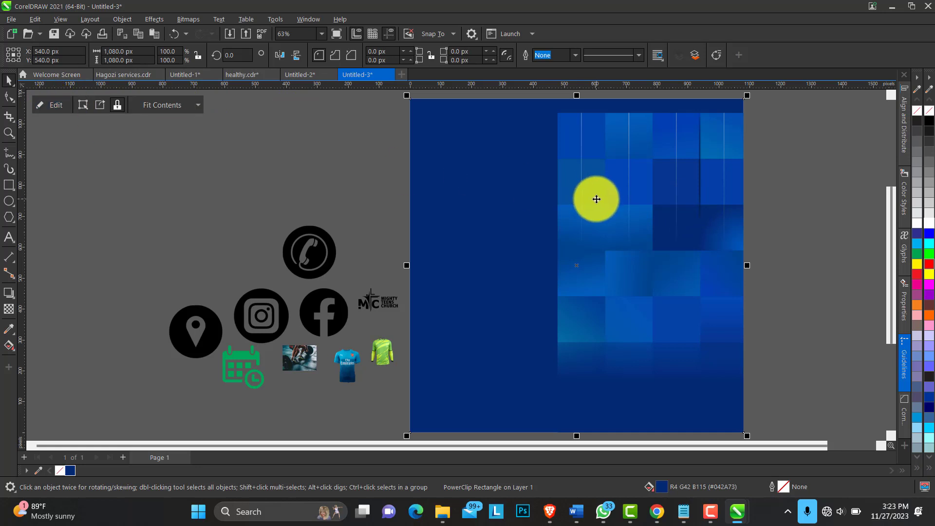
alt+click(613, 191)
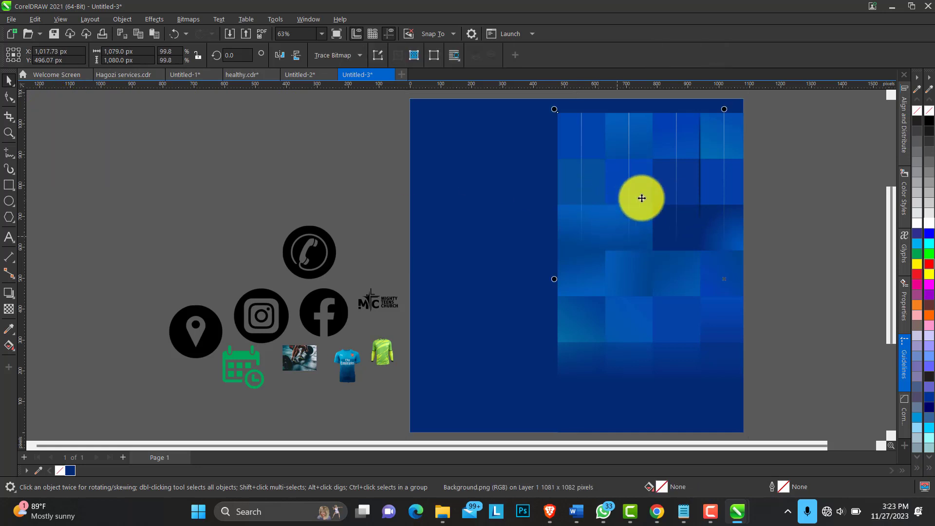
drag(687, 216, 611, 203)
drag(601, 207, 576, 200)
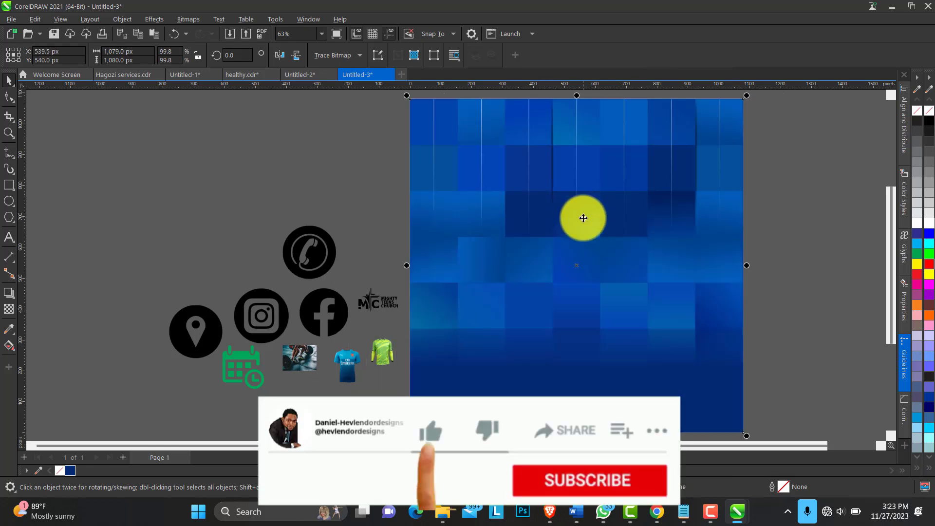
click(548, 215)
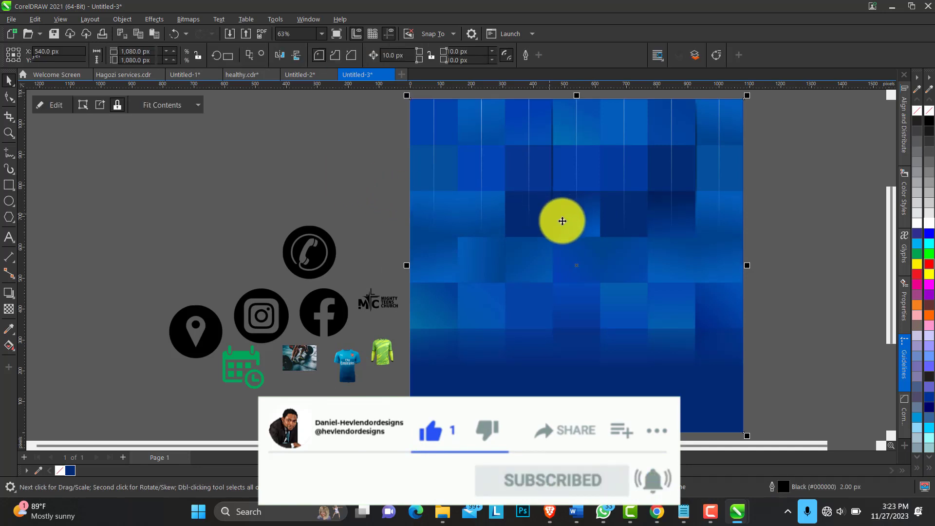
- Draw two circles, one about 498 px overlapping the page's left edge and one about 404 px above the icons off the page
click(9, 201)
drag(365, 124, 469, 279)
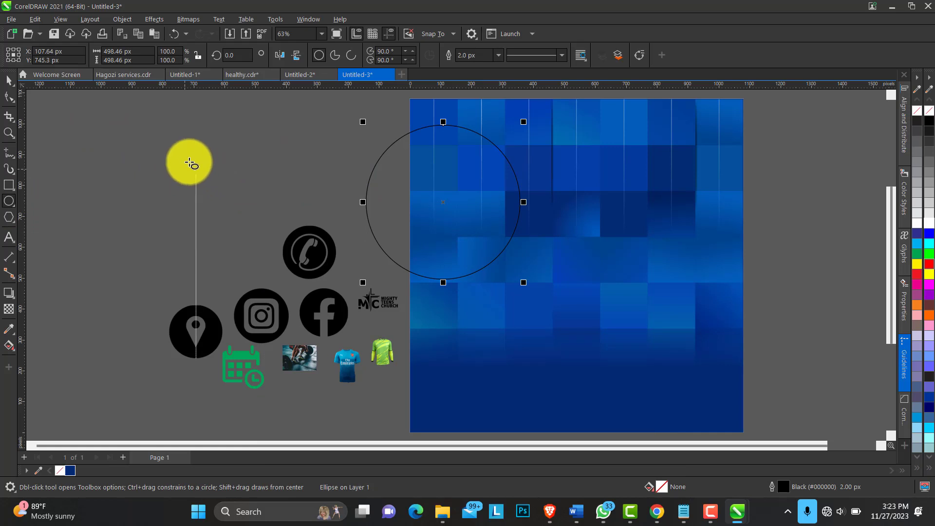
drag(156, 140, 263, 266)
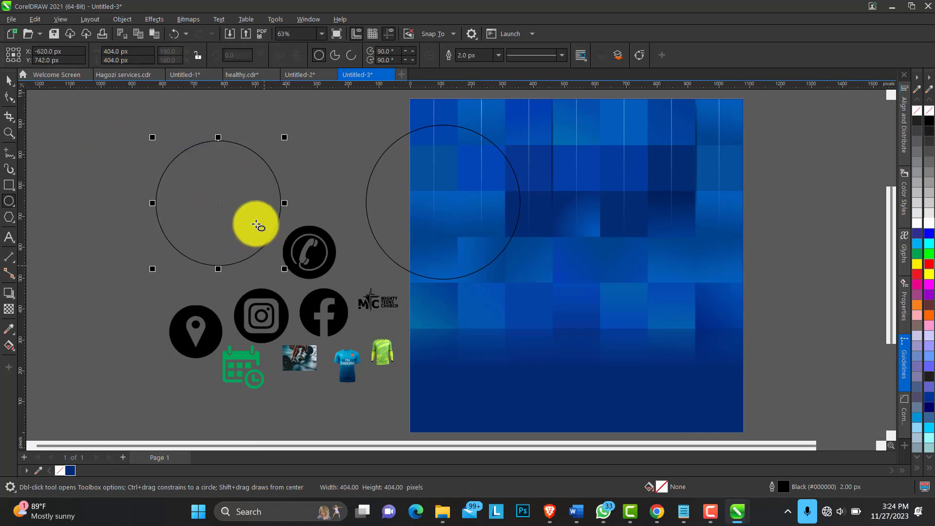
click(9, 80)
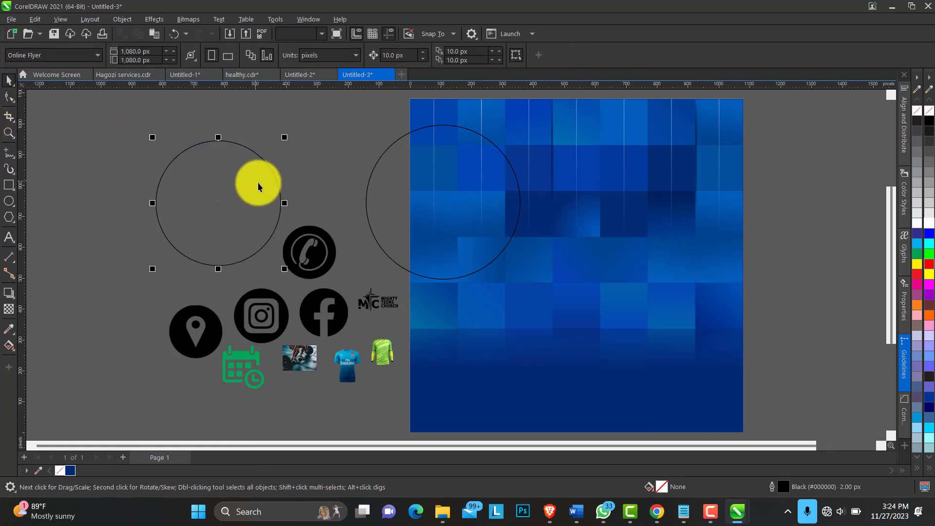
- Fill the circle overlapping the page with white, remove its outline and enlarge it to about 1232 px over the page's upper part
click(421, 195)
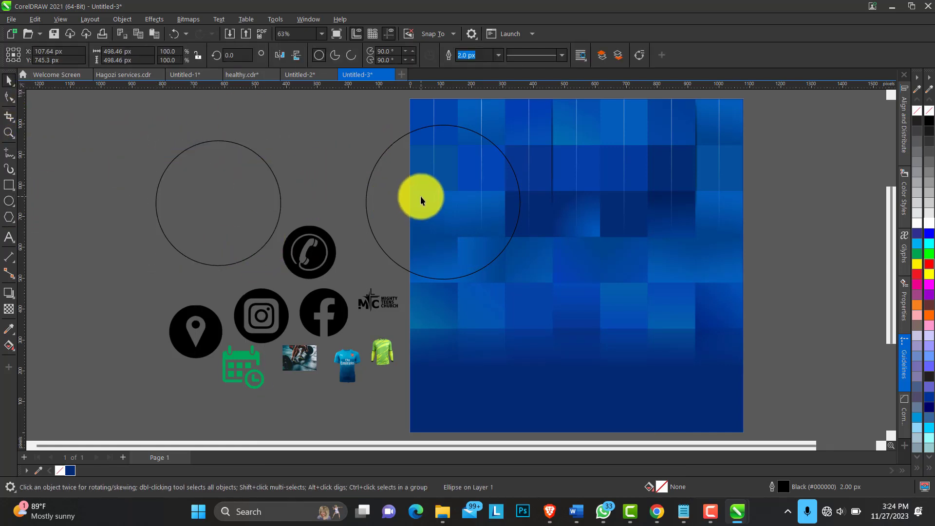
click(926, 225)
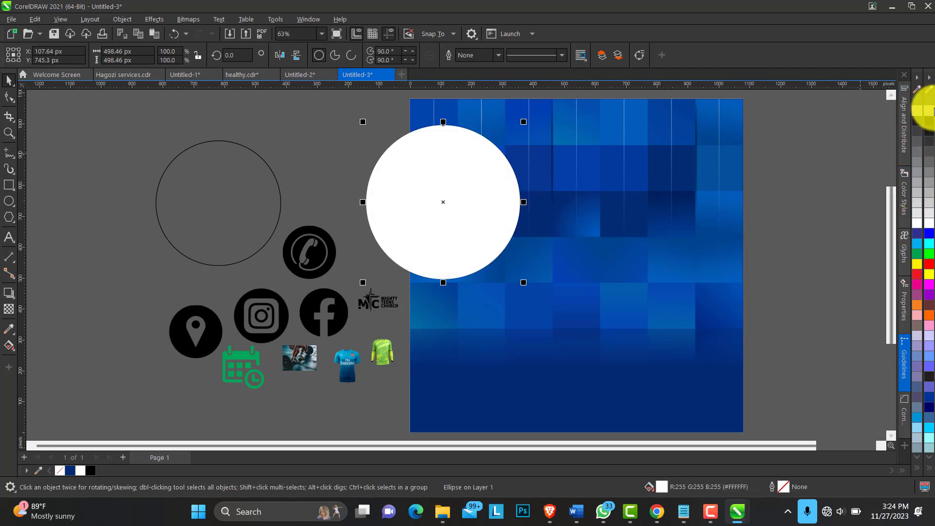
drag(492, 202, 541, 189)
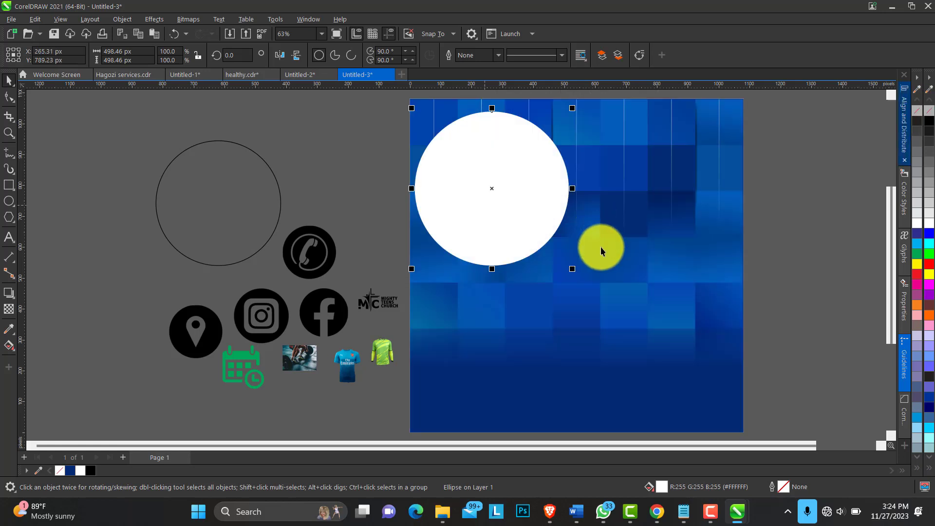
drag(573, 269, 619, 261)
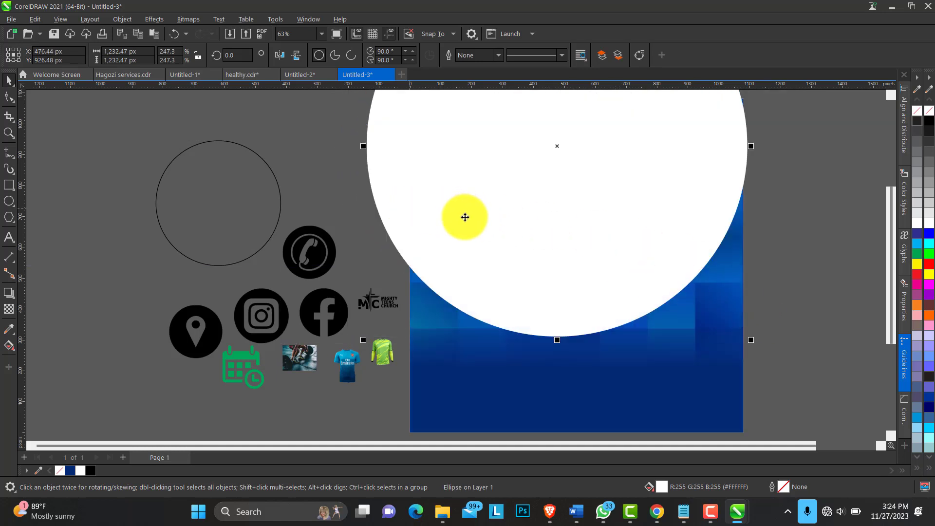
- Add a dark blue copy of the large white circle, centred horizontally on the page and stacked behind the white one
drag(490, 217, 535, 223)
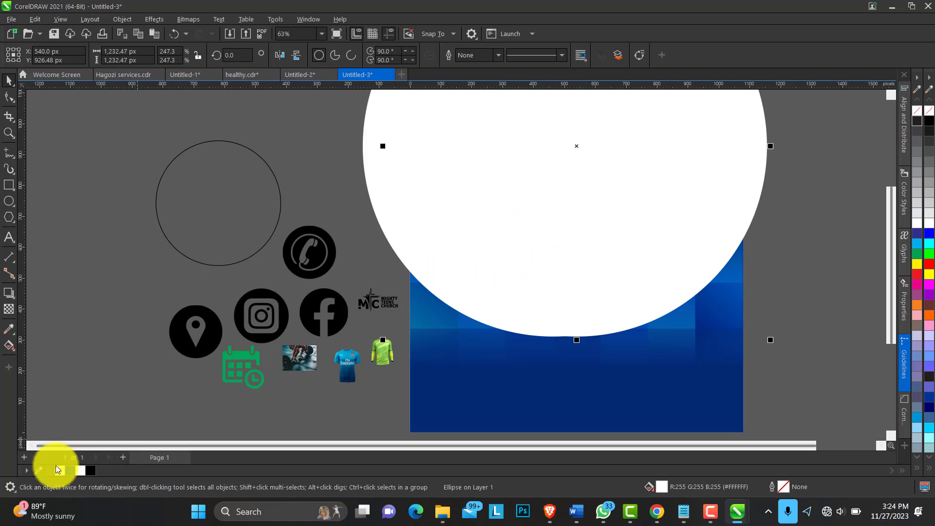
click(68, 469)
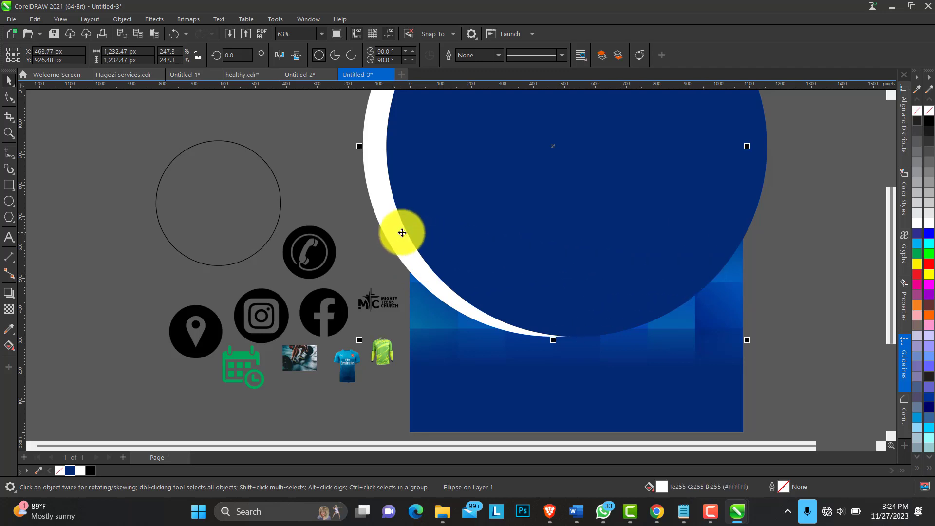
click(371, 211)
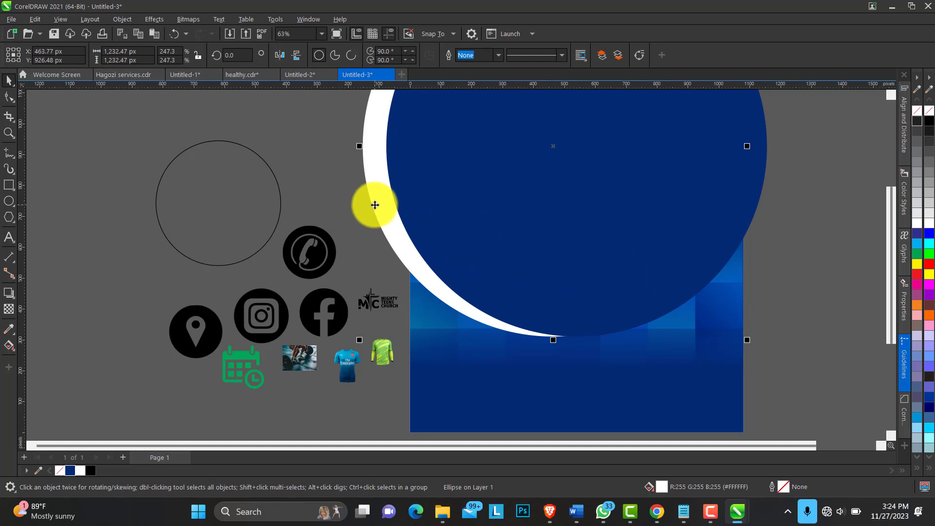
key(ctrl+Page_Up)
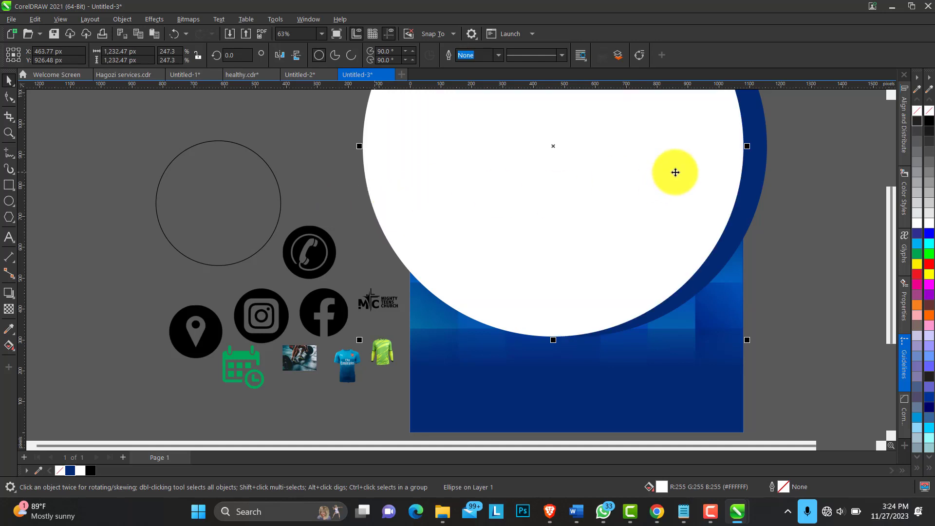
click(816, 204)
- Group the large white circle with its dark blue copy
click(697, 185)
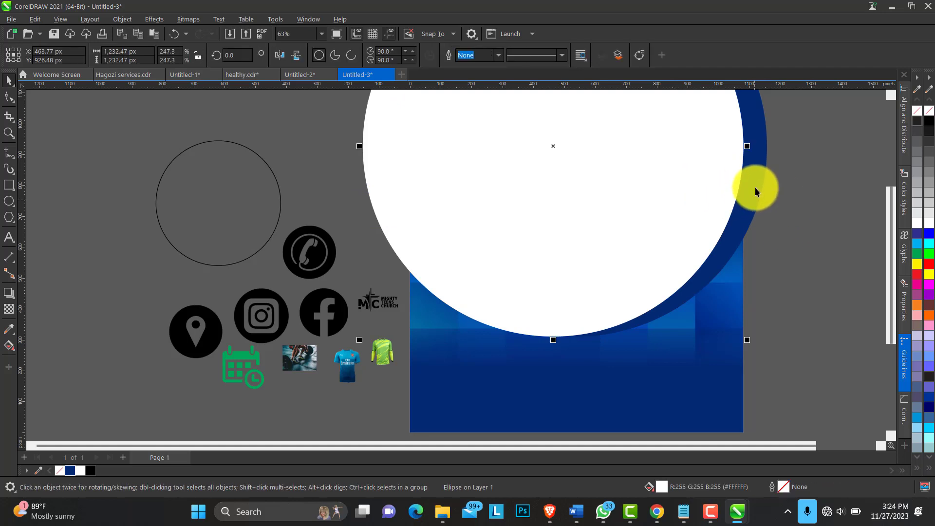
shift+click(759, 191)
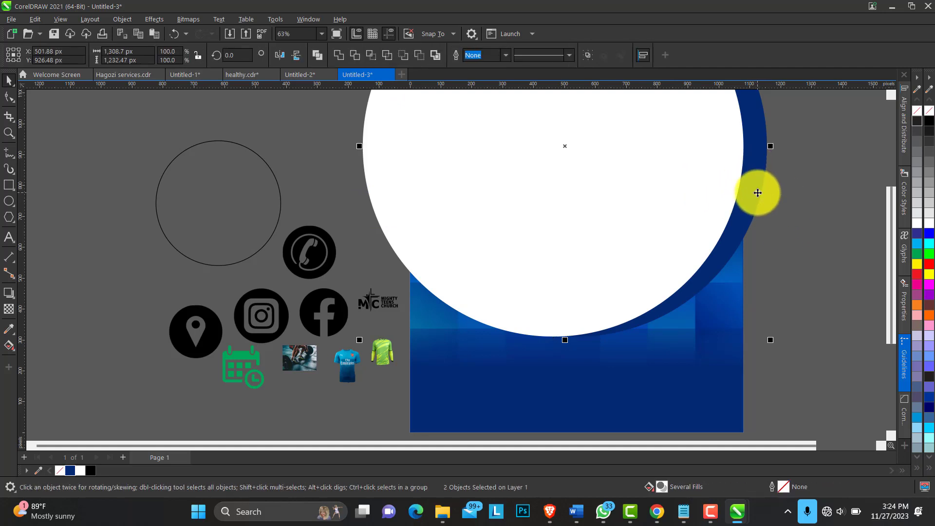
key(ctrl+g)
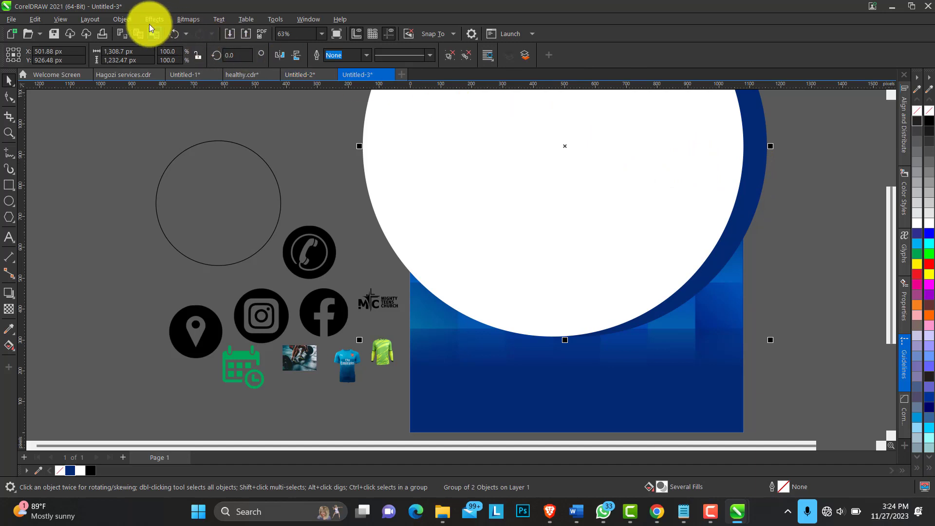
- PowerClip the circle group inside the page-sized blue rectangle and select the group within the frame
click(120, 20)
mouse_move(232, 61)
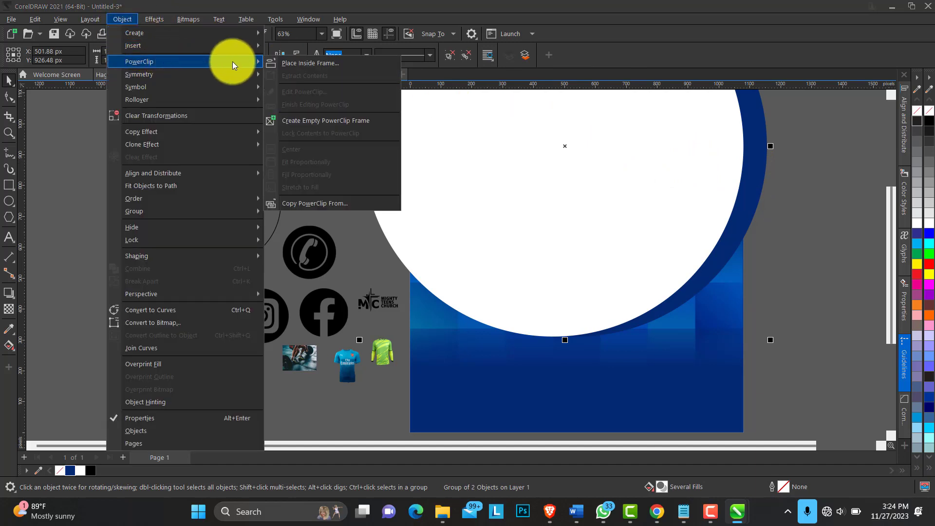
click(326, 62)
click(531, 403)
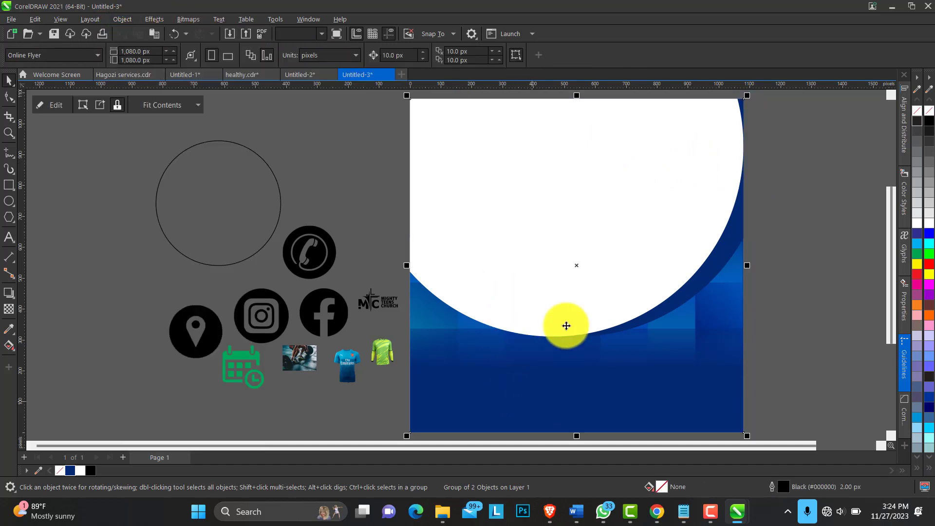
ctrl+click(652, 183)
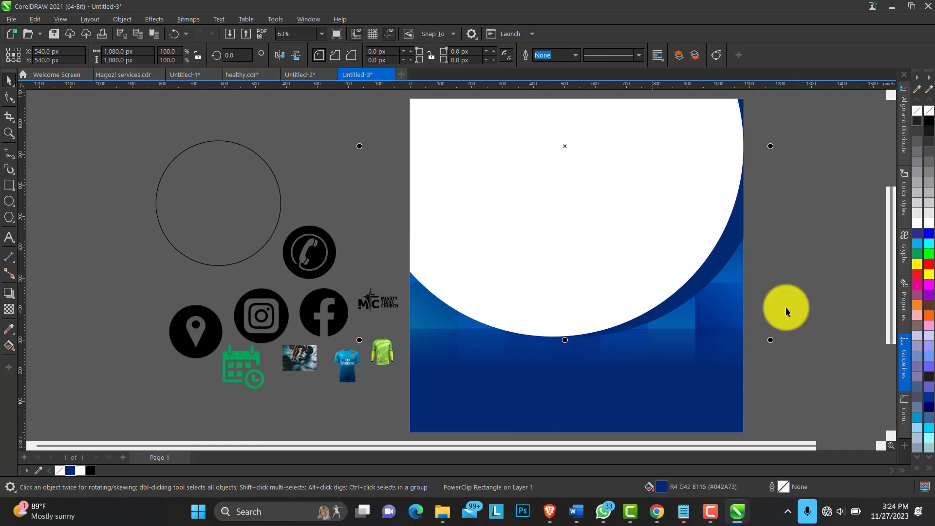
- Enlarge the clipped circle group to about 1379 px wide and shift it slightly within the page frame
drag(774, 344, 794, 355)
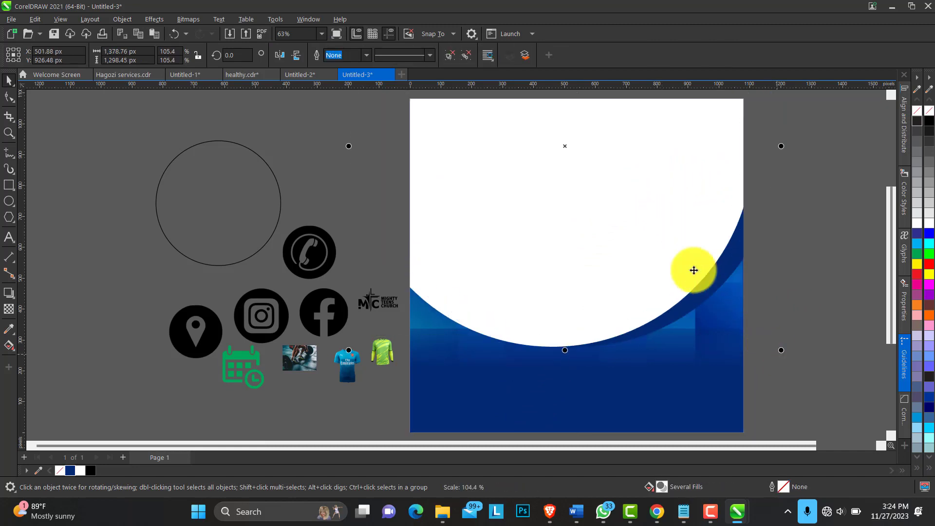
mouse_move(647, 250)
mouse_down()
mouse_move(648, 236)
mouse_move(634, 244)
mouse_move(644, 247)
mouse_up()
click(292, 161)
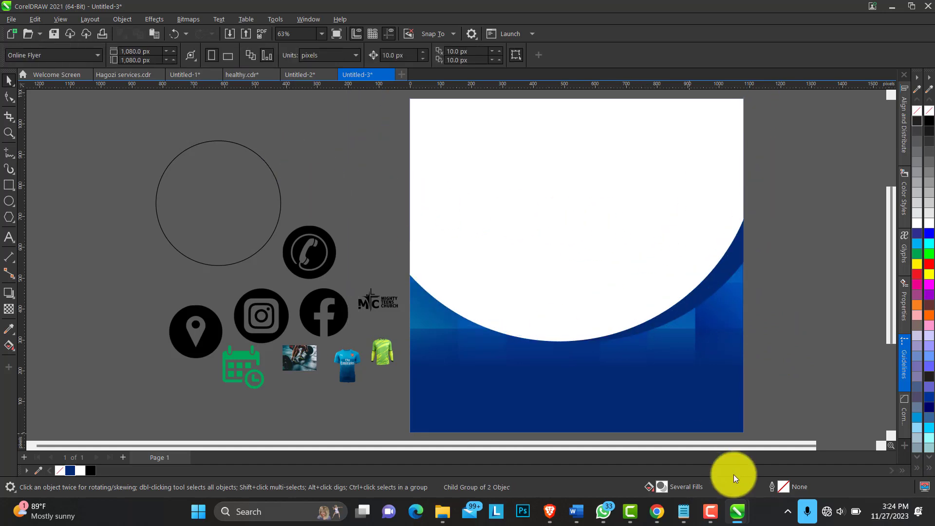
click(684, 512)
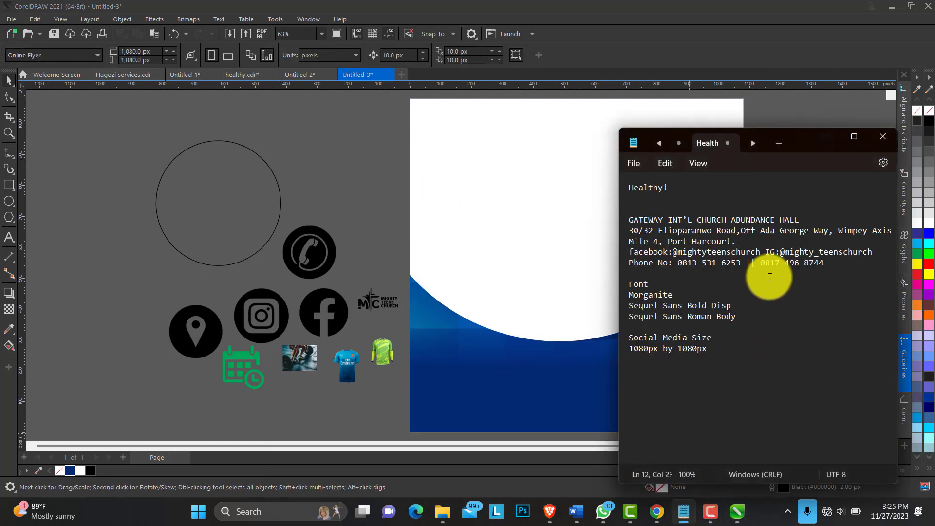
mouse_move(627, 192)
mouse_down()
mouse_move(721, 355)
mouse_move(738, 330)
mouse_up()
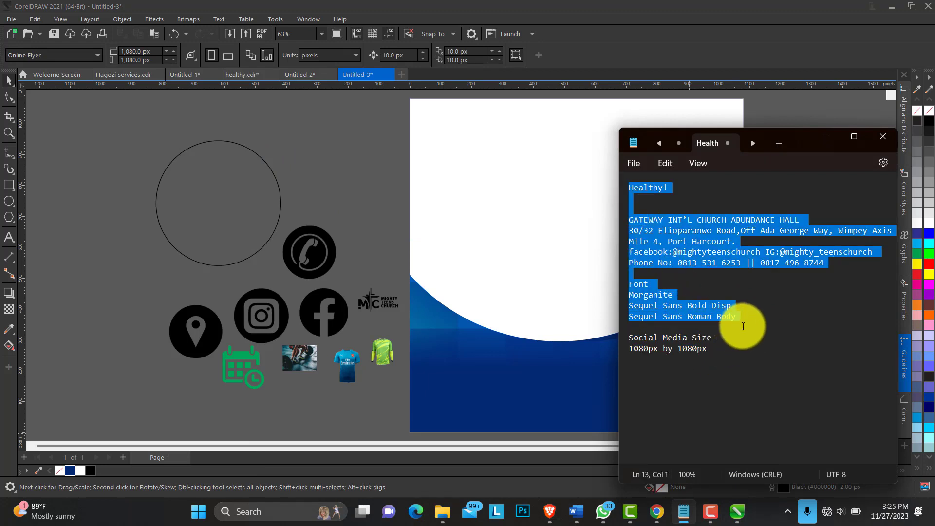
click(648, 219)
mouse_move(628, 187)
mouse_down()
mouse_move(717, 249)
mouse_move(830, 266)
mouse_up()
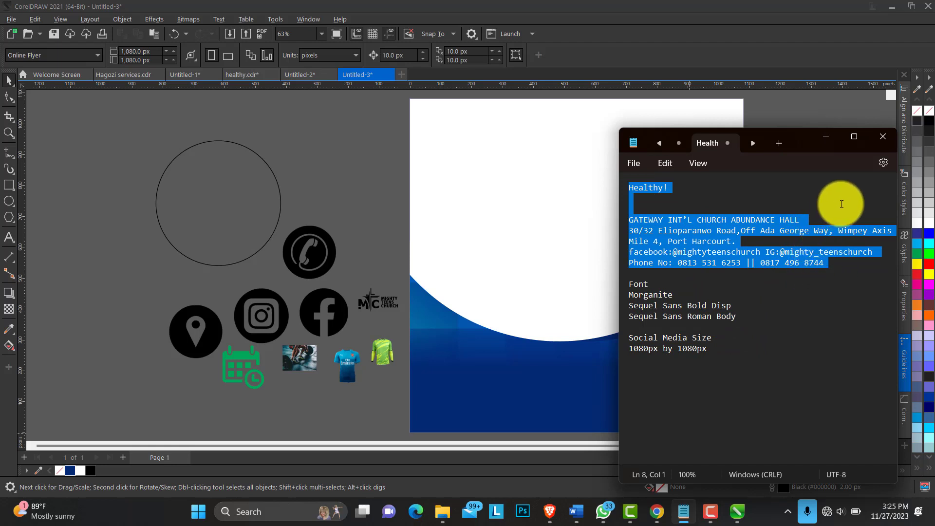
click(877, 138)
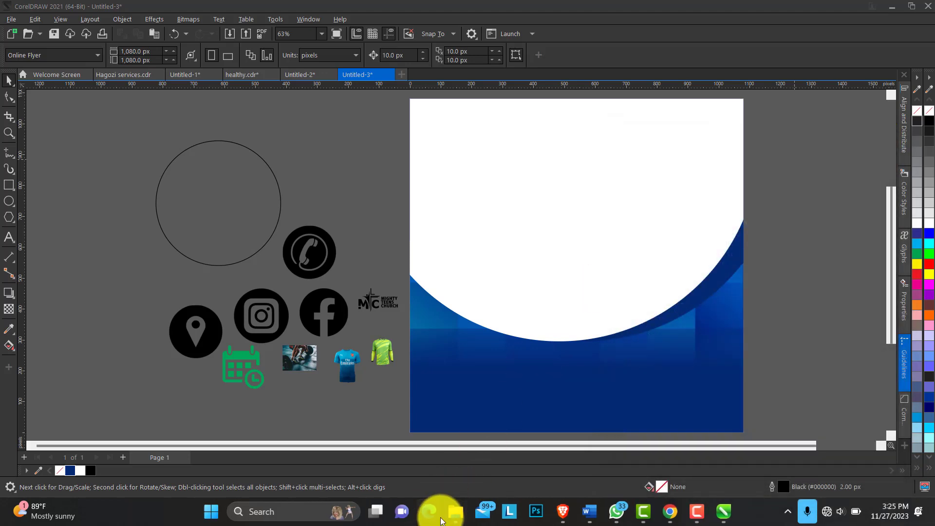
click(455, 514)
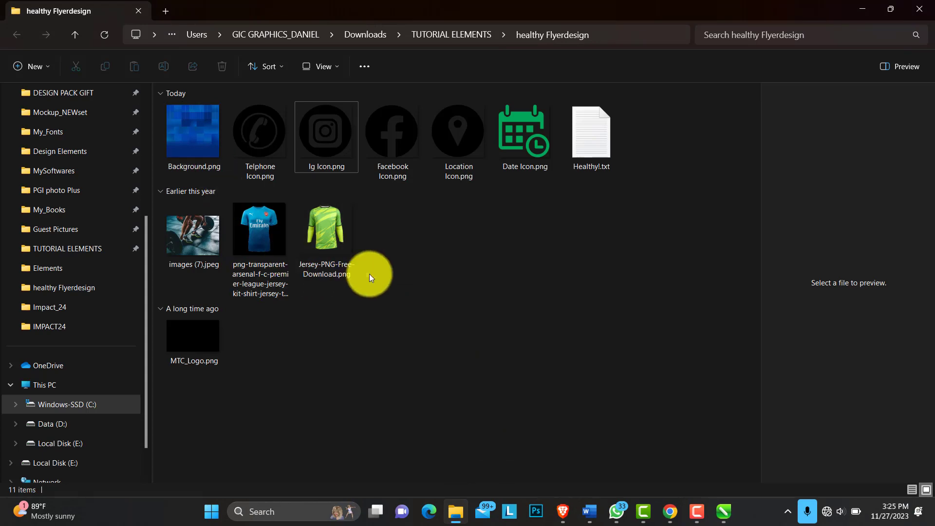
double_click(594, 151)
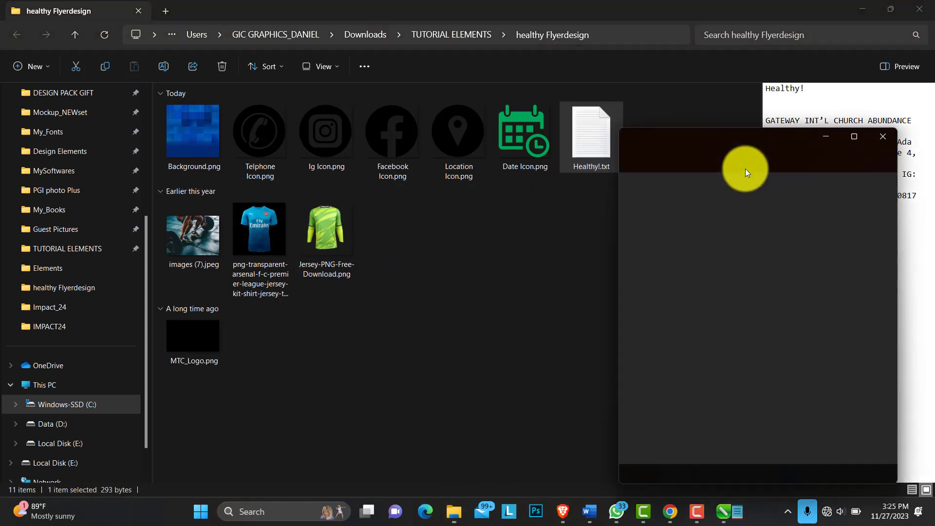
click(861, 6)
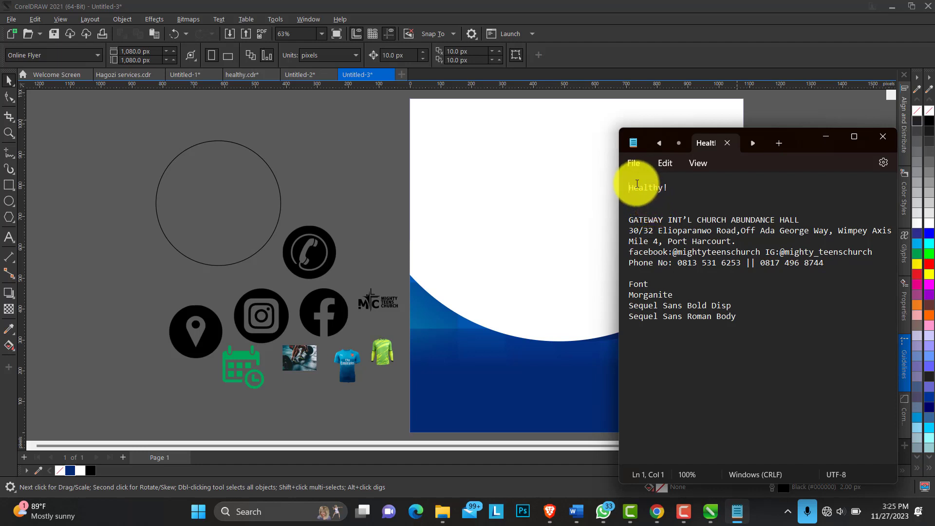
mouse_move(634, 188)
mouse_down()
mouse_move(850, 259)
mouse_move(863, 274)
mouse_up()
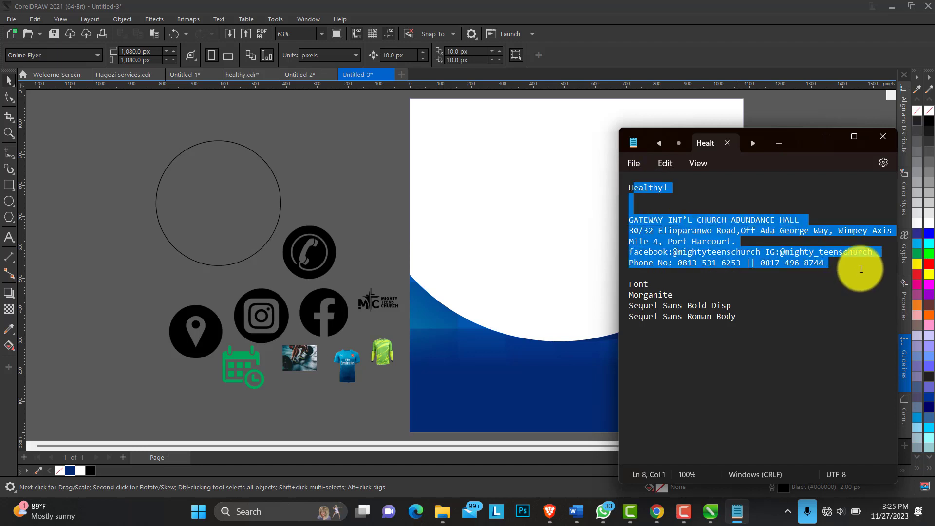
click(883, 136)
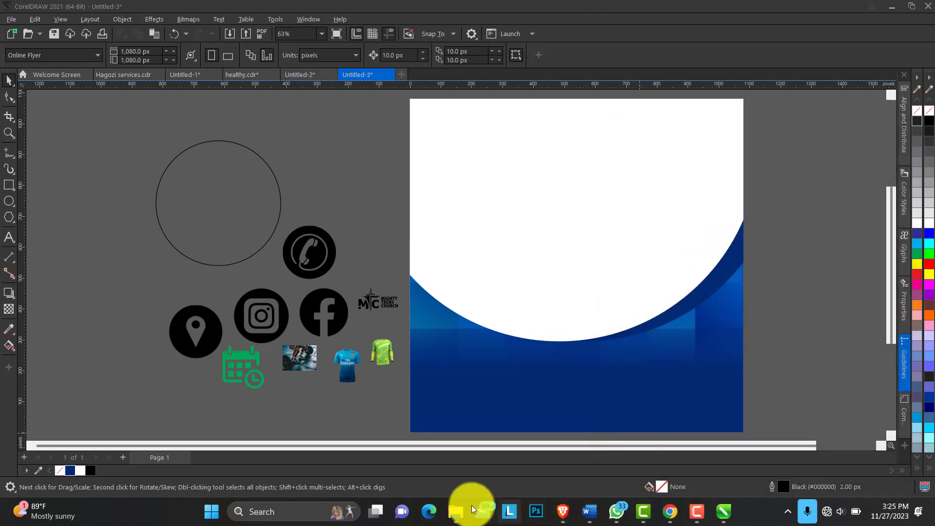
- Open Healthy!.txt from the healthy Flyerdesign folder and copy its text from "Healthy!" through the phone number line
click(451, 510)
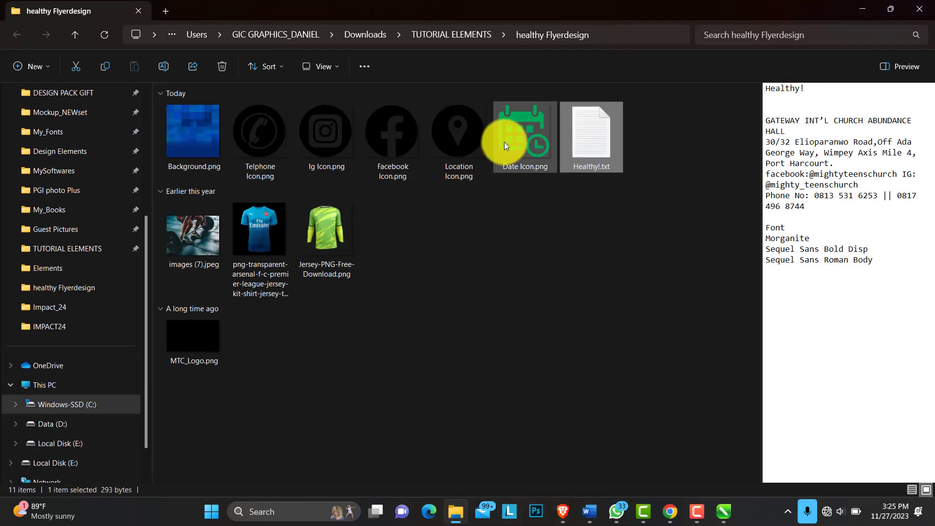
double_click(583, 146)
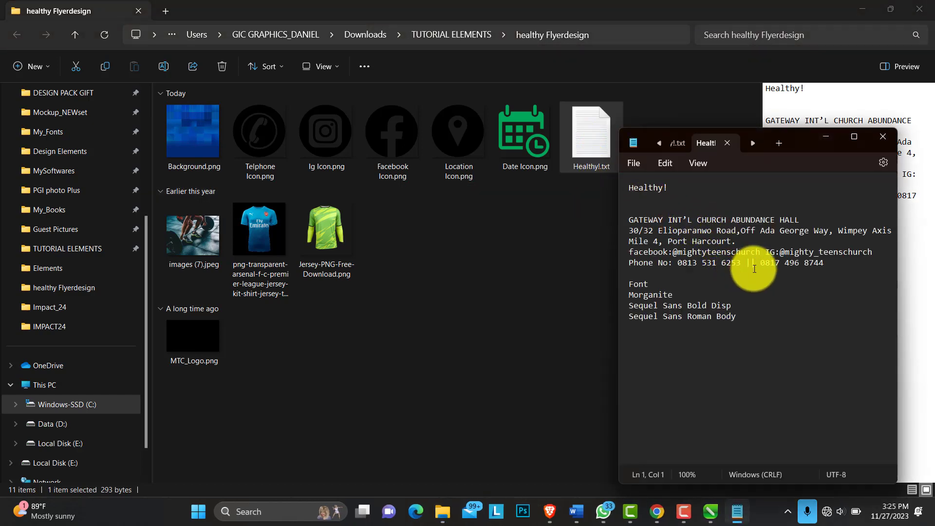
click(857, 12)
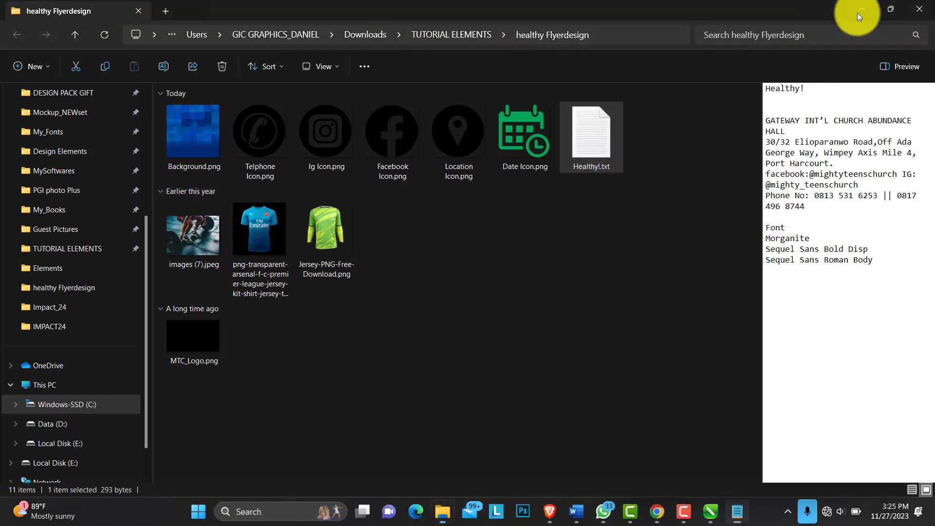
click(857, 13)
mouse_move(631, 189)
mouse_down()
mouse_move(768, 265)
mouse_move(844, 275)
mouse_up()
key(ctrl+c)
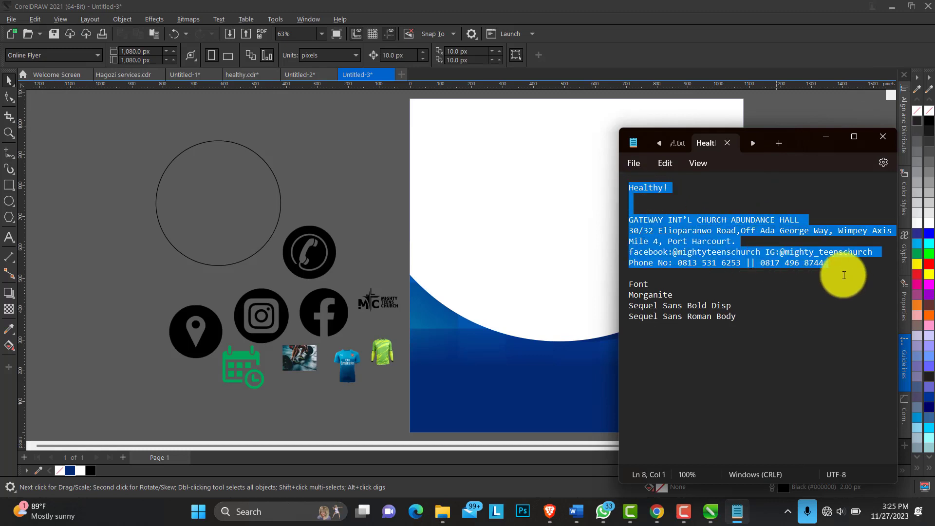
- Back in CorelDRAW, paste the copied text into a paragraph text frame about 635 by 872 px beside the page
click(348, 145)
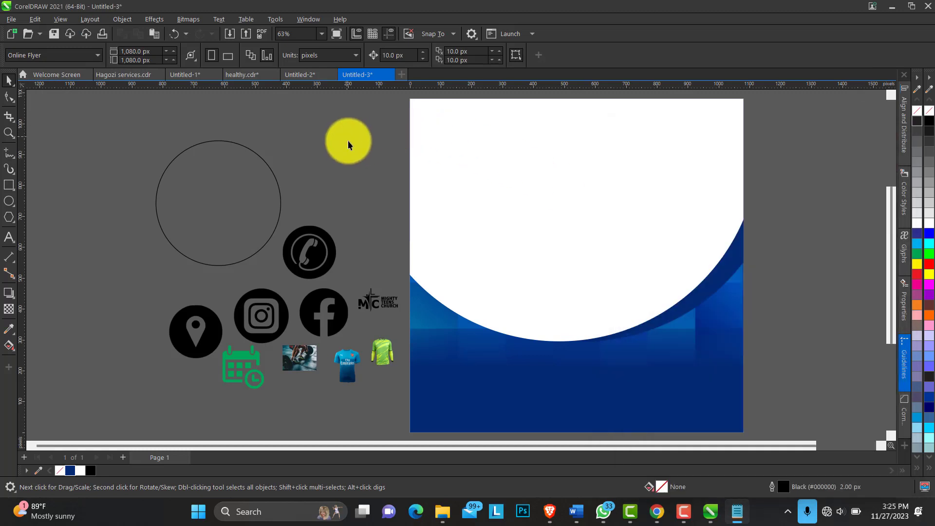
click(10, 237)
drag(739, 142, 864, 403)
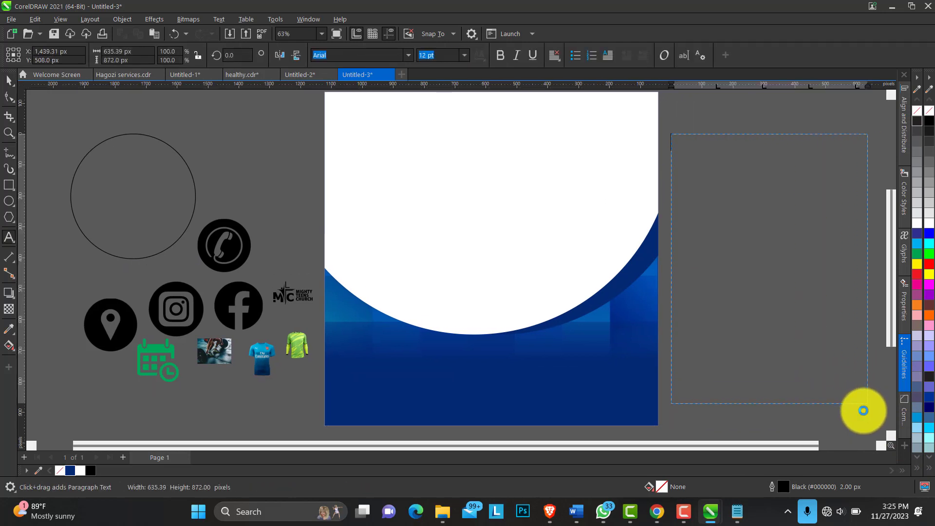
key(ctrl+v)
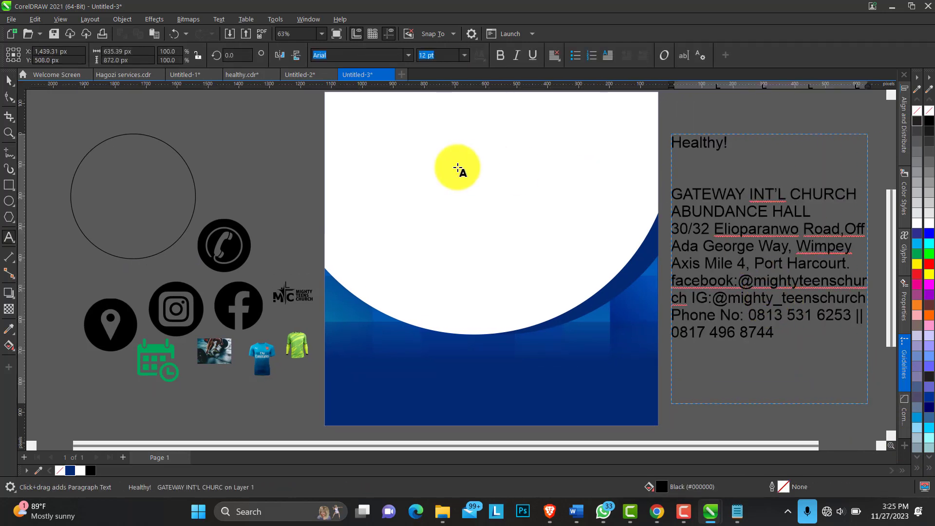
- Check the notes' font list in Notepad for the heading font and return to the flyer
click(8, 134)
scroll(561, 183, down, 1)
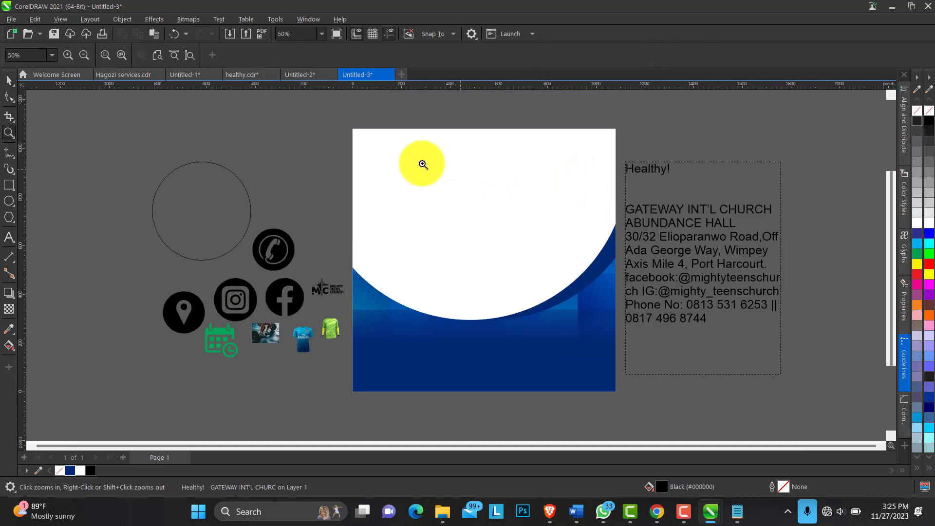
drag(203, 122, 807, 405)
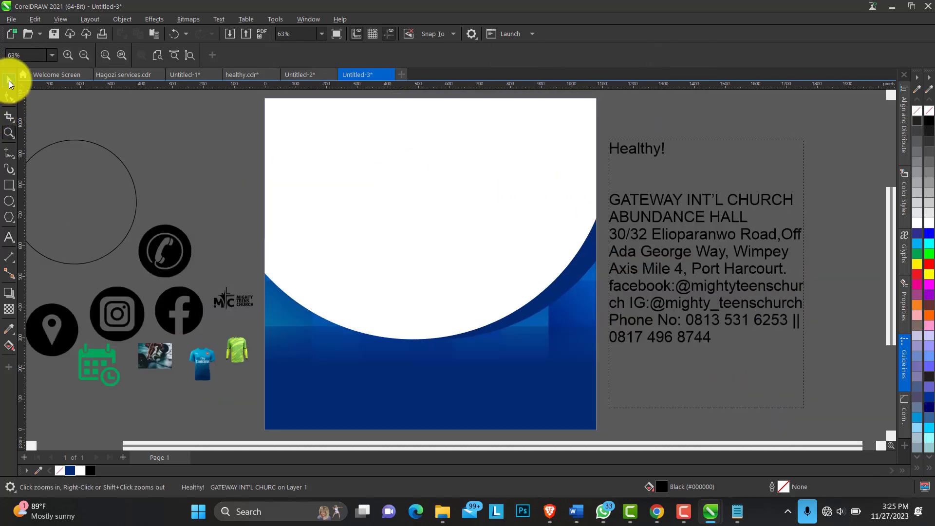
click(9, 81)
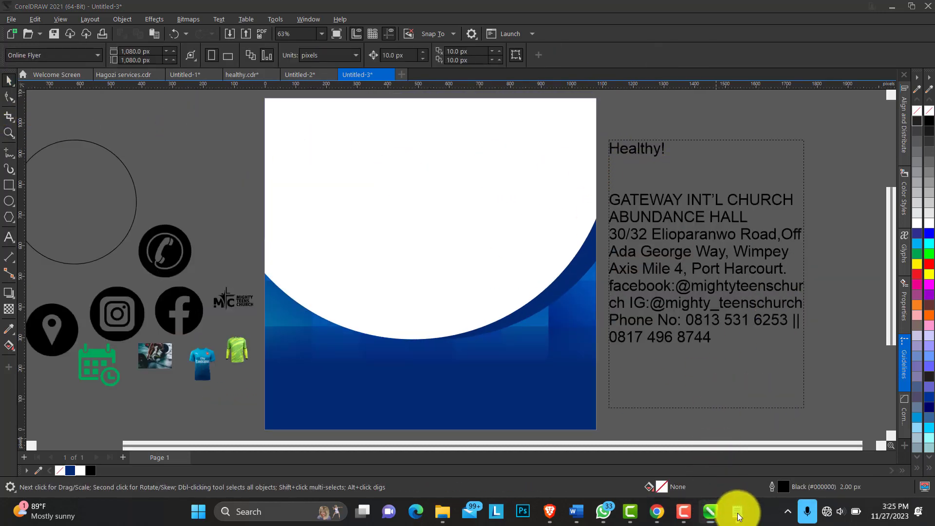
click(737, 511)
double_click(632, 295)
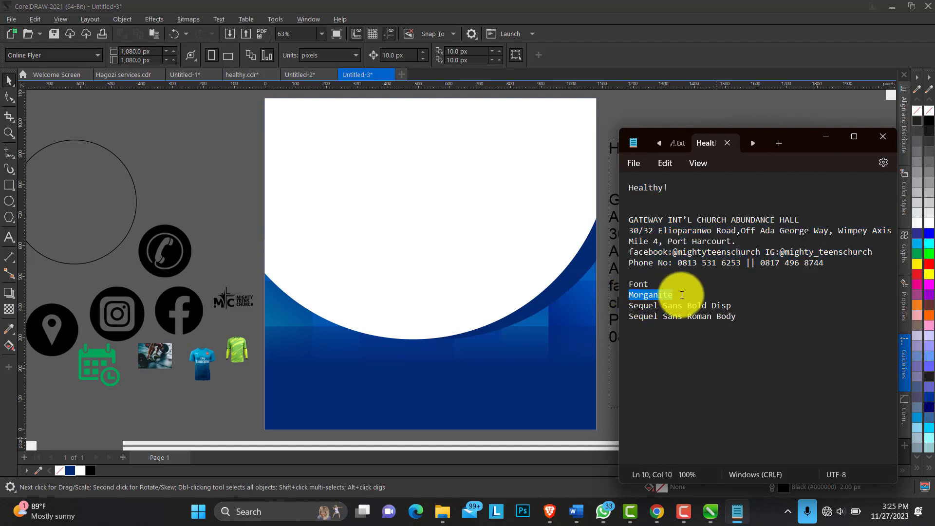
click(607, 128)
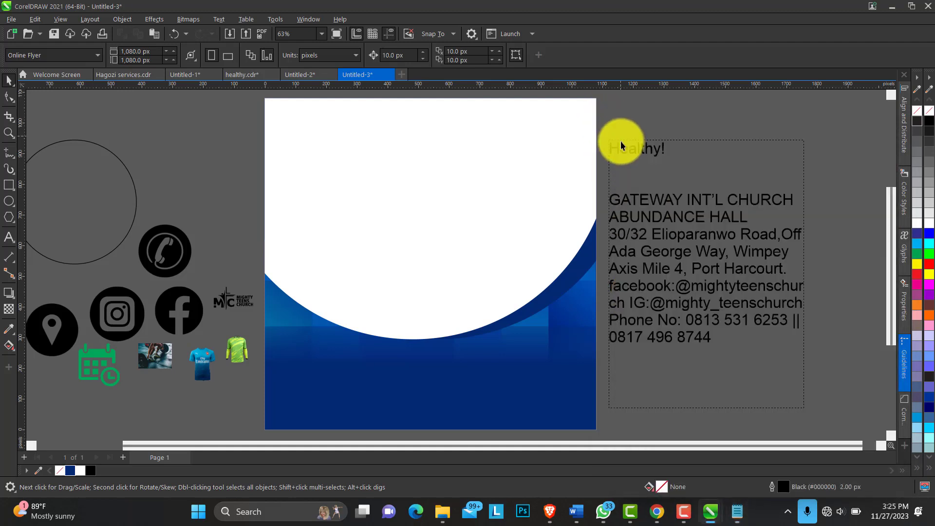
- Copy the word "Healthy!" from the paragraph frame and place it as separate artistic text above the icons
double_click(674, 148)
drag(674, 148, 595, 148)
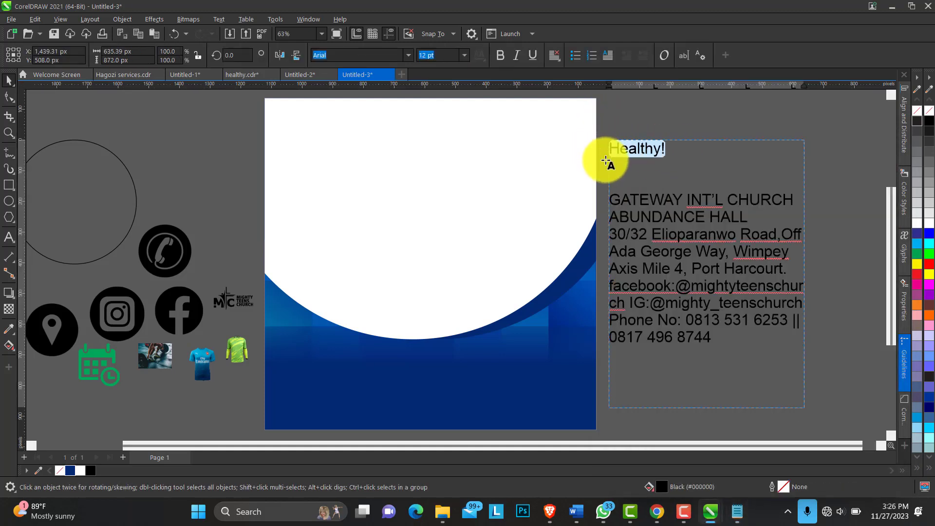
click(204, 152)
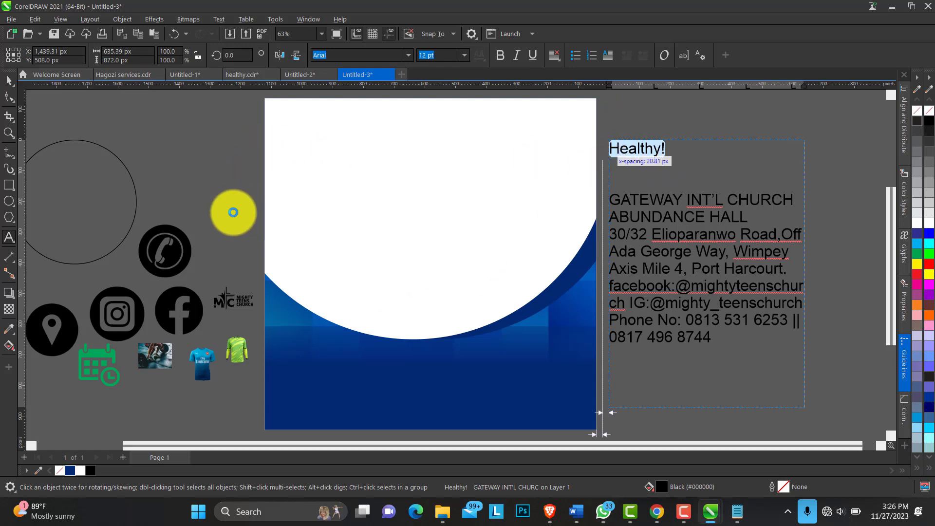
text(24)
key(Return)
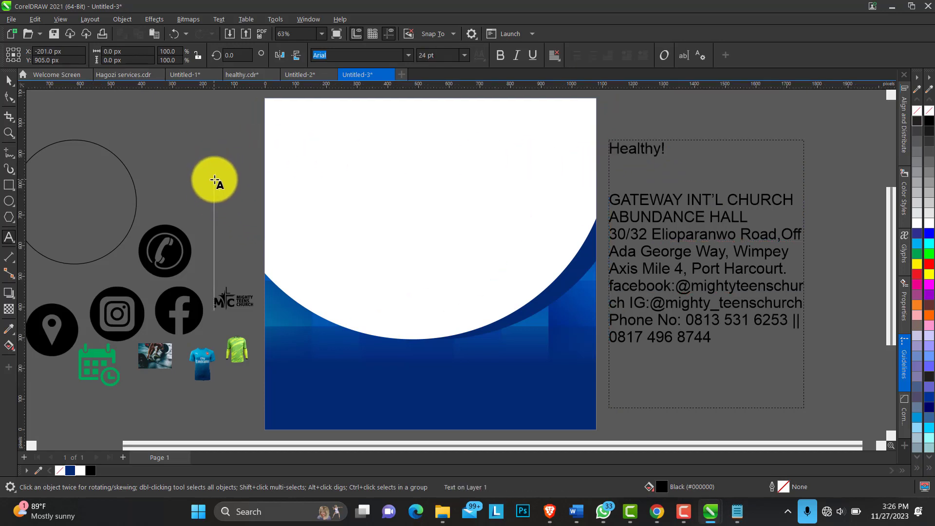
click(10, 81)
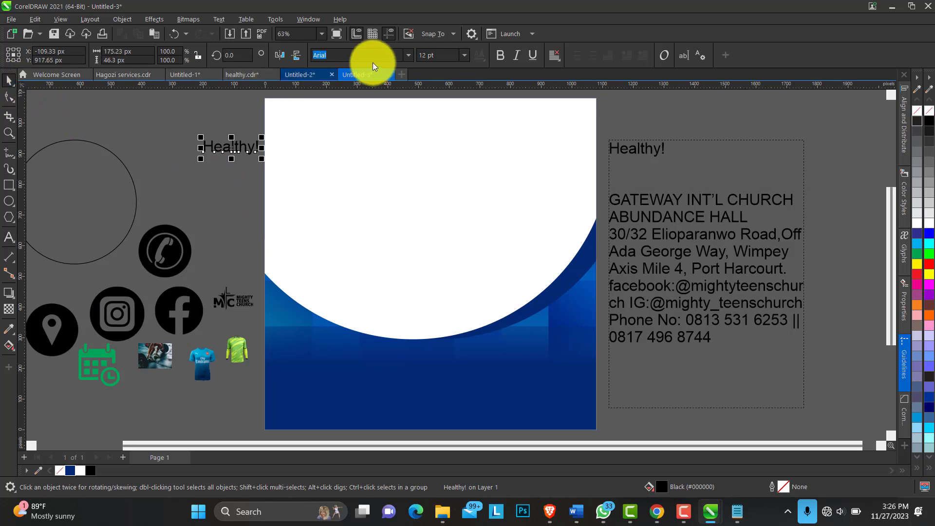
- Set the font of the separate "Healthy!" text to Morganite
click(408, 56)
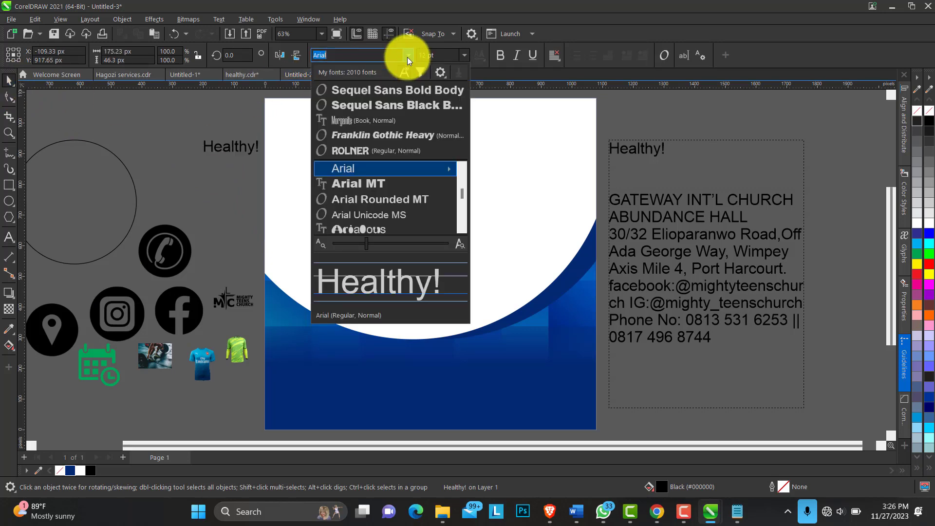
click(347, 116)
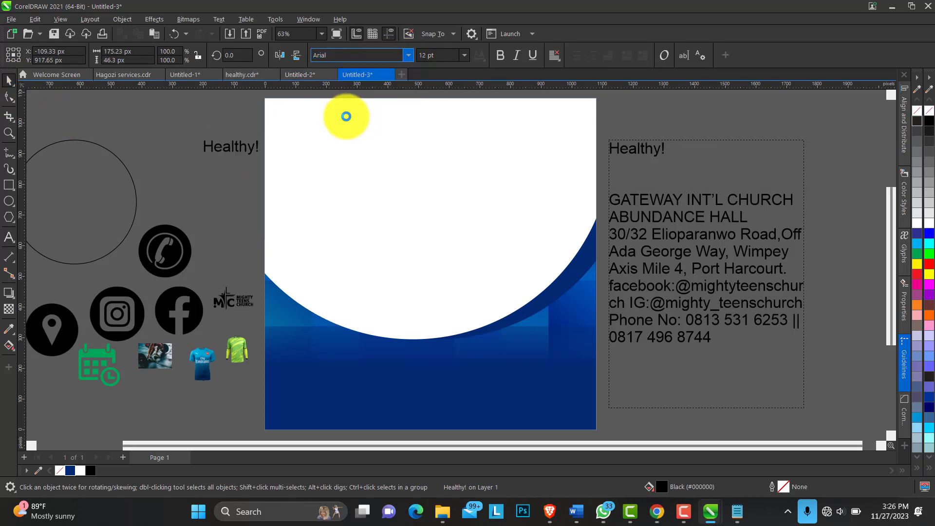
click(408, 57)
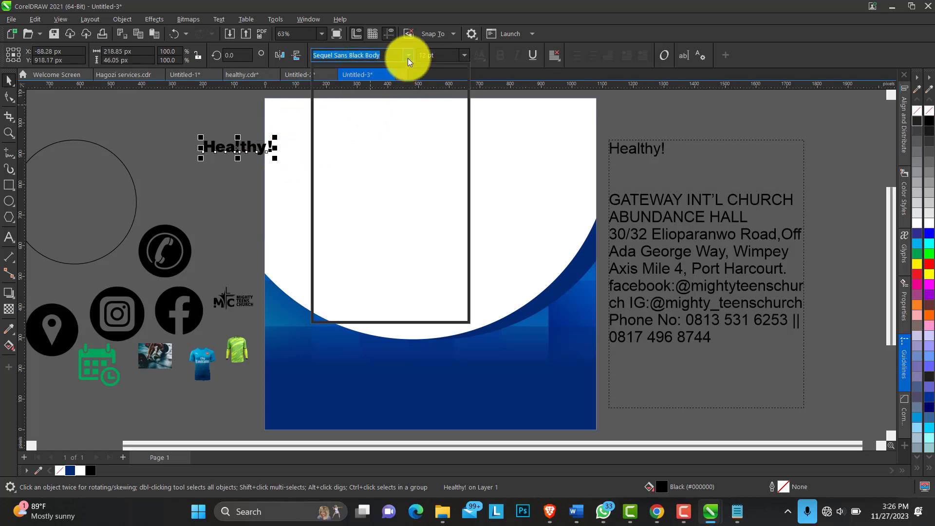
click(370, 126)
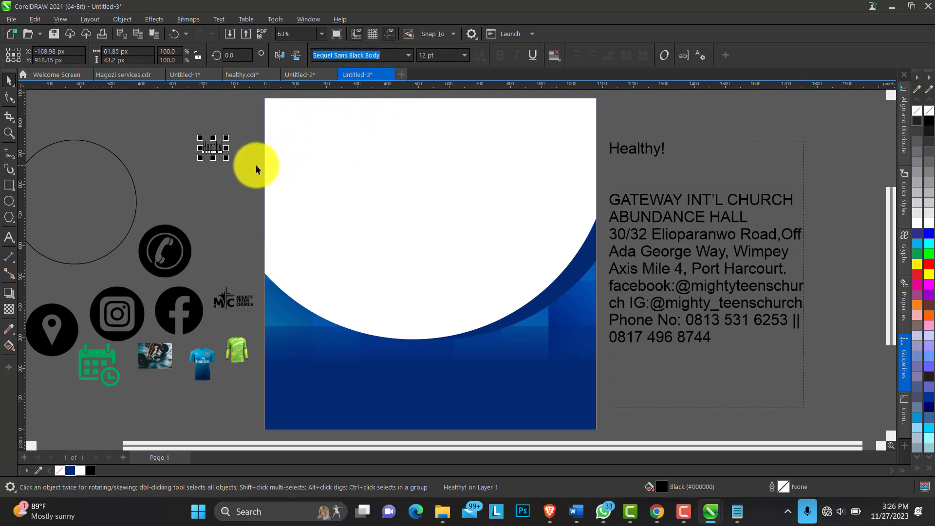
- Enlarge the "Healthy!" heading to about 678 by 473 px and move it to the middle of the white circle
mouse_move(224, 155)
mouse_down()
mouse_move(386, 254)
mouse_move(425, 265)
mouse_up()
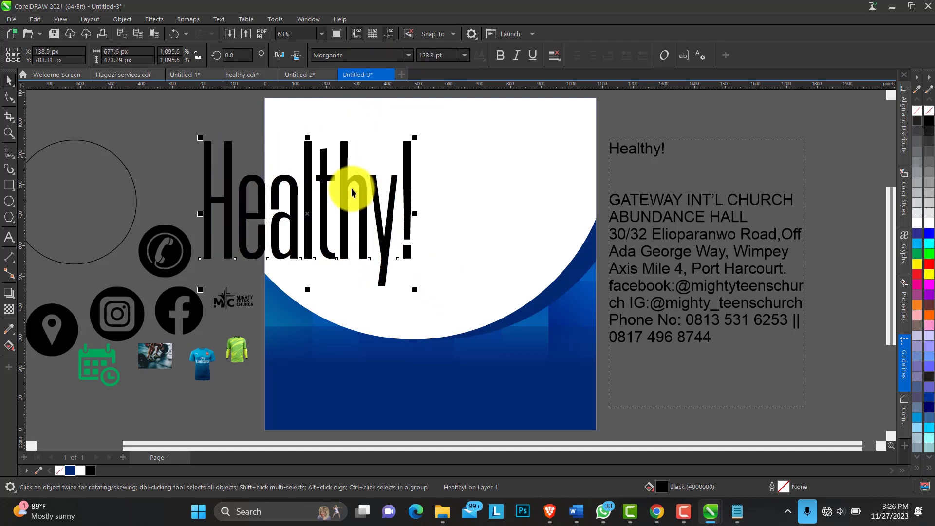
mouse_move(365, 188)
mouse_down()
mouse_move(476, 188)
mouse_move(469, 190)
mouse_up()
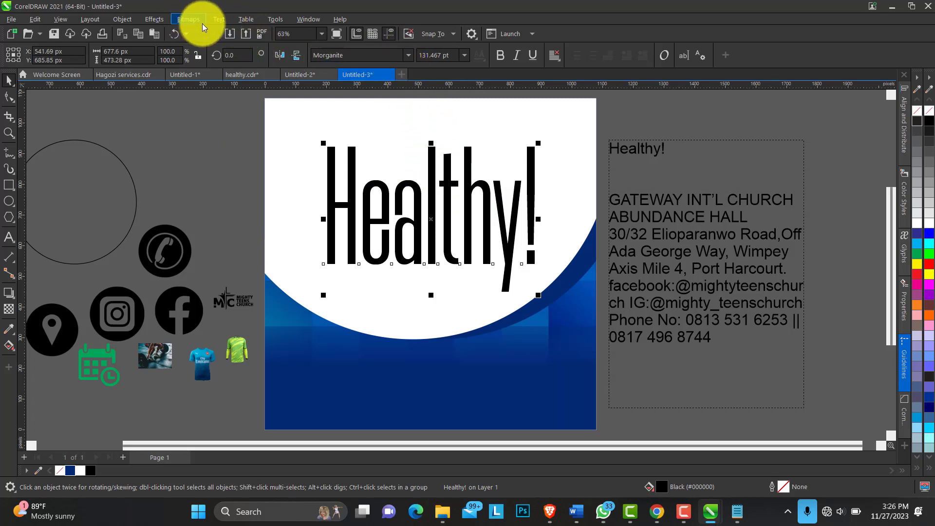
click(150, 21)
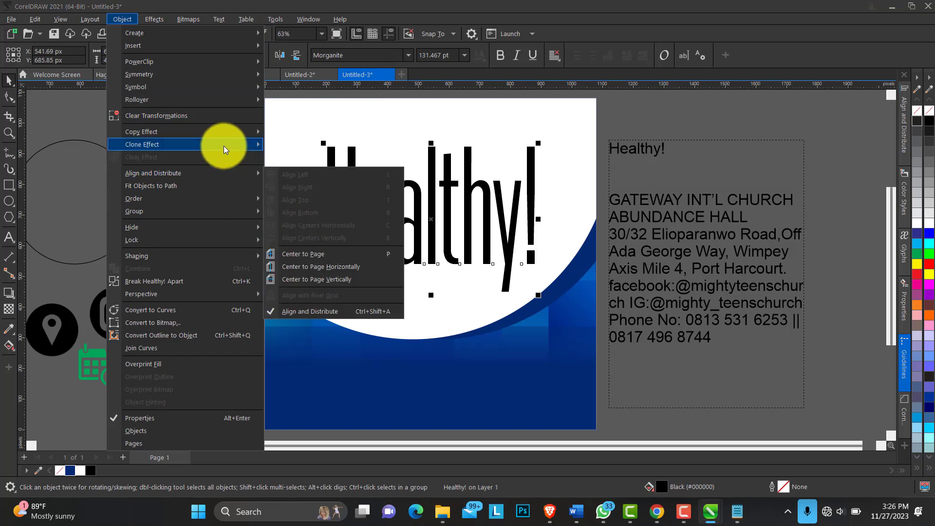
click(344, 141)
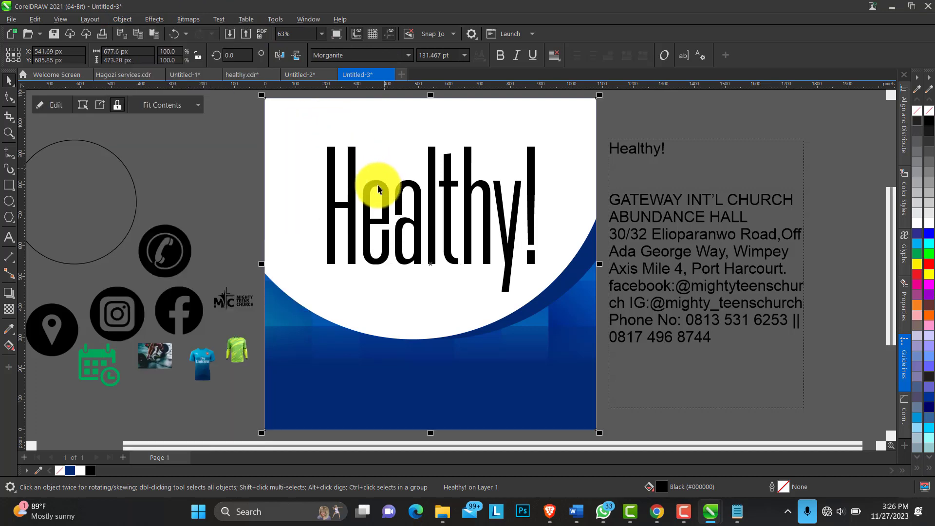
- Change the "Healthy!" heading in the white circle to uppercase and make it bold
click(122, 19)
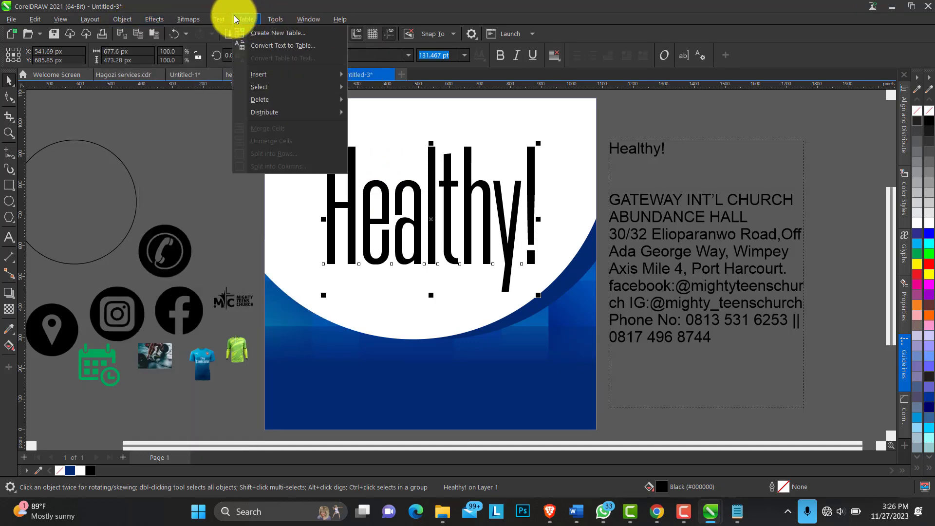
mouse_move(222, 20)
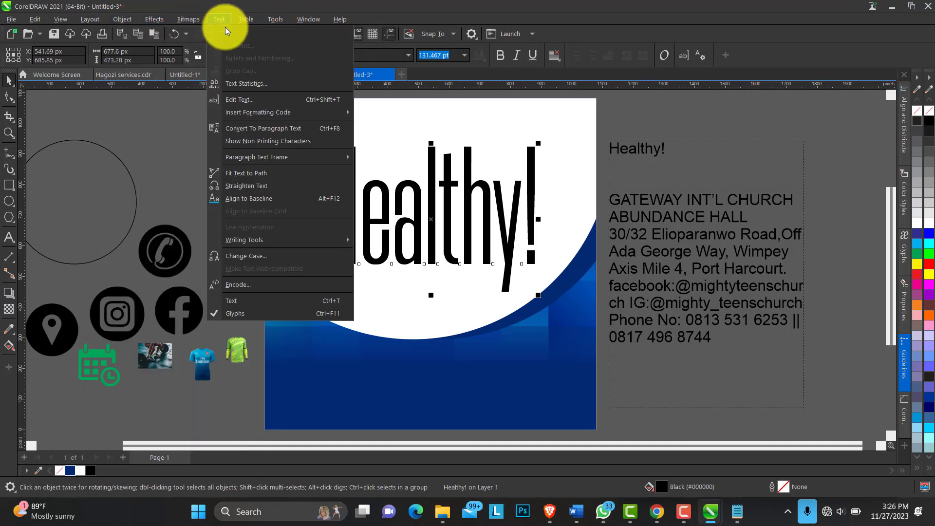
click(262, 256)
click(448, 286)
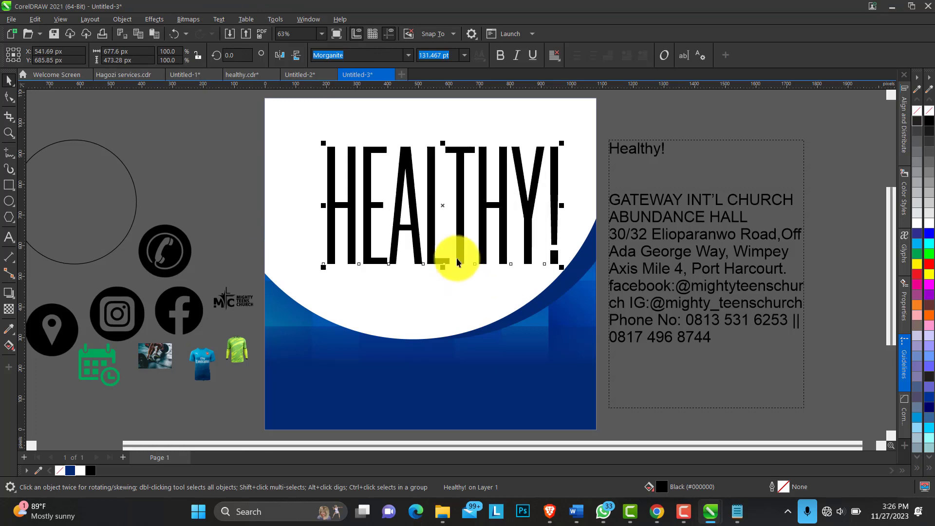
click(501, 56)
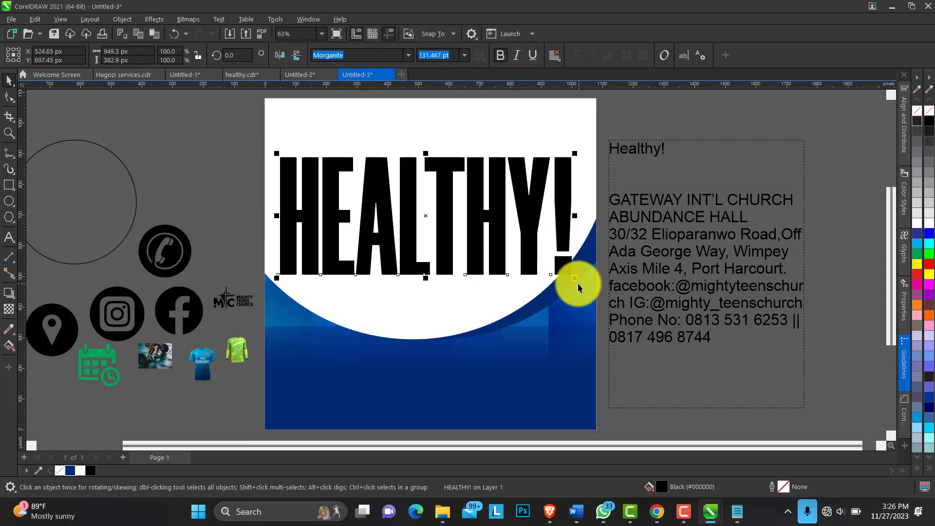
- Scale the bold heading to about 760 by 307 px and position it near the middle of the white circle
drag(576, 283, 536, 266)
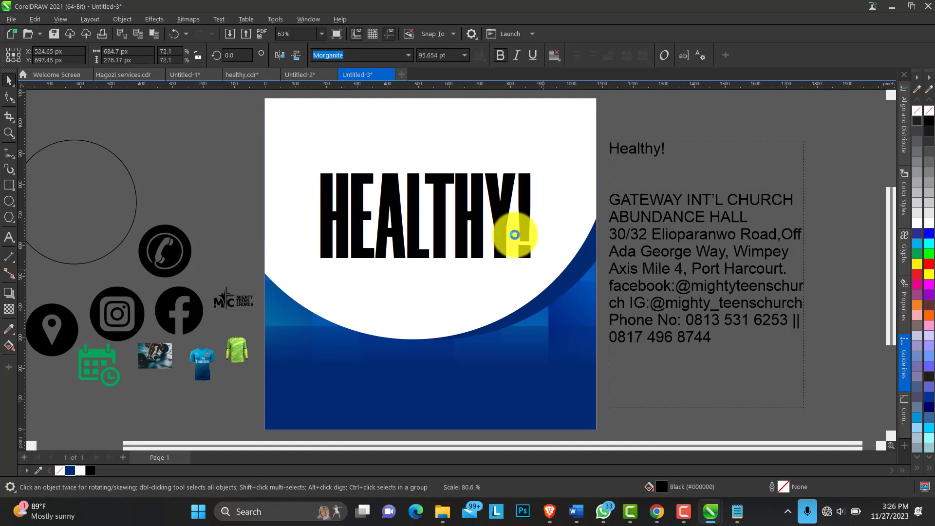
drag(501, 206, 505, 193)
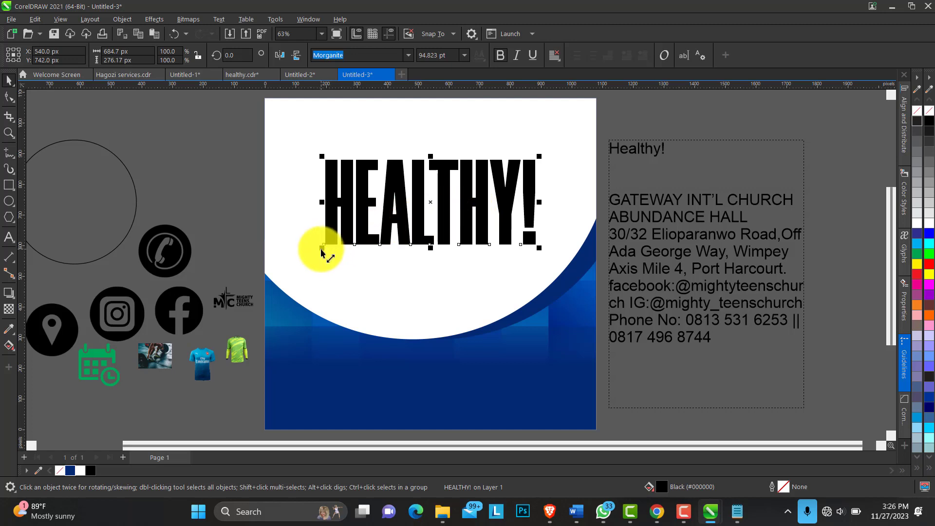
drag(321, 251, 311, 255)
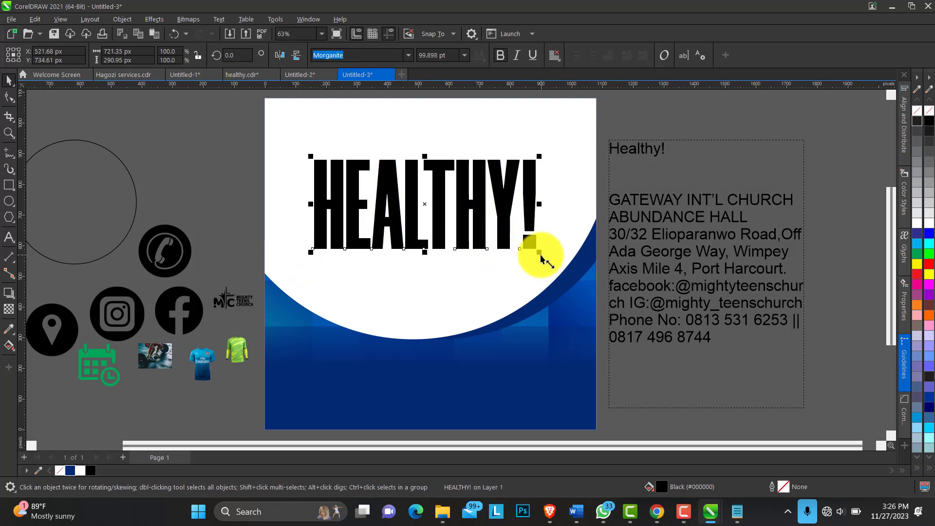
drag(540, 258, 553, 267)
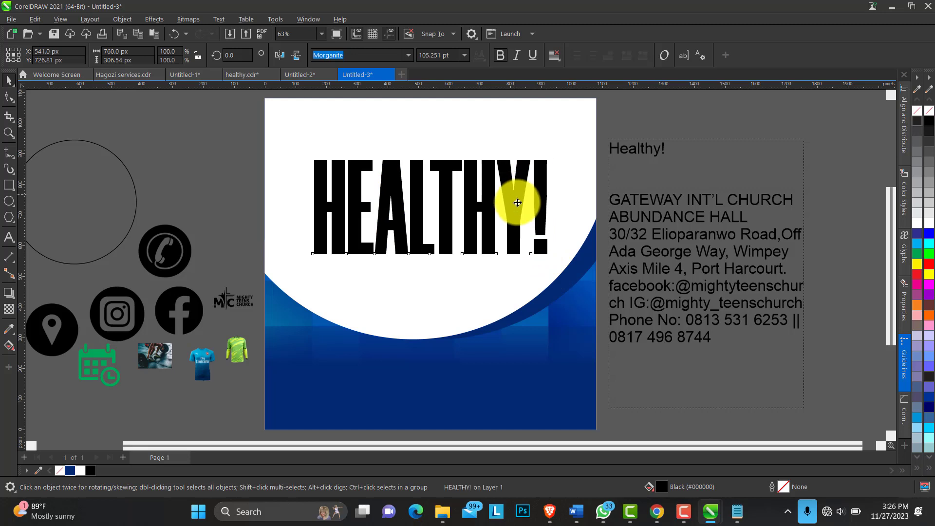
mouse_move(517, 203)
mouse_down()
mouse_move(470, 215)
mouse_move(477, 216)
mouse_up()
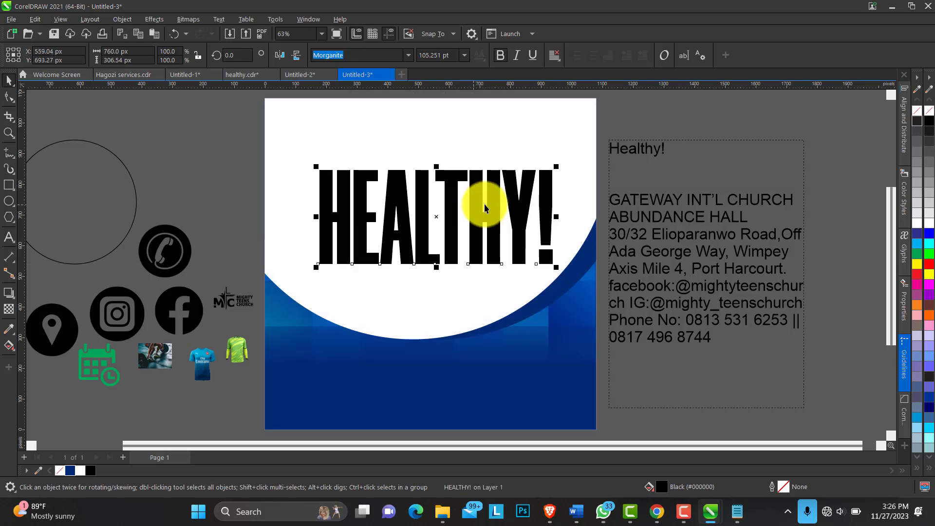
- Add a perspective to the heading, spreading its left corners apart and bringing its right corners closer together
click(122, 20)
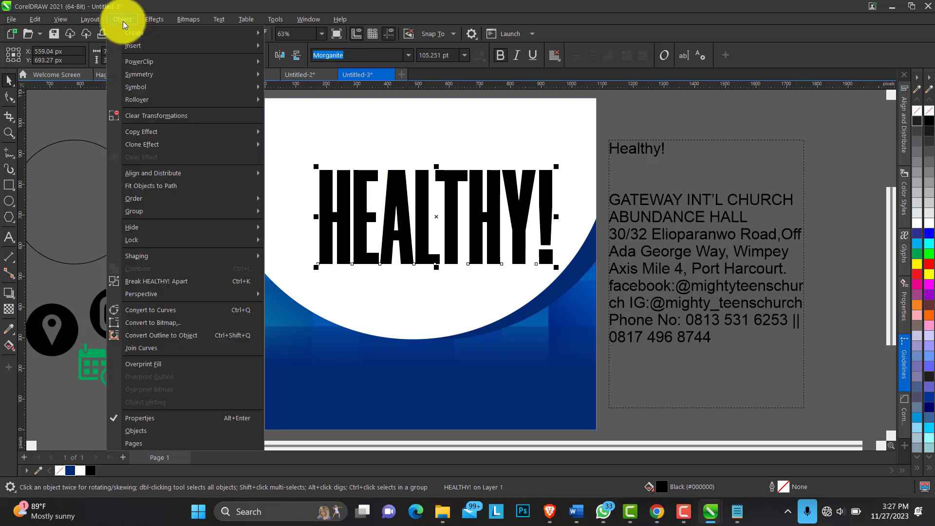
mouse_move(227, 294)
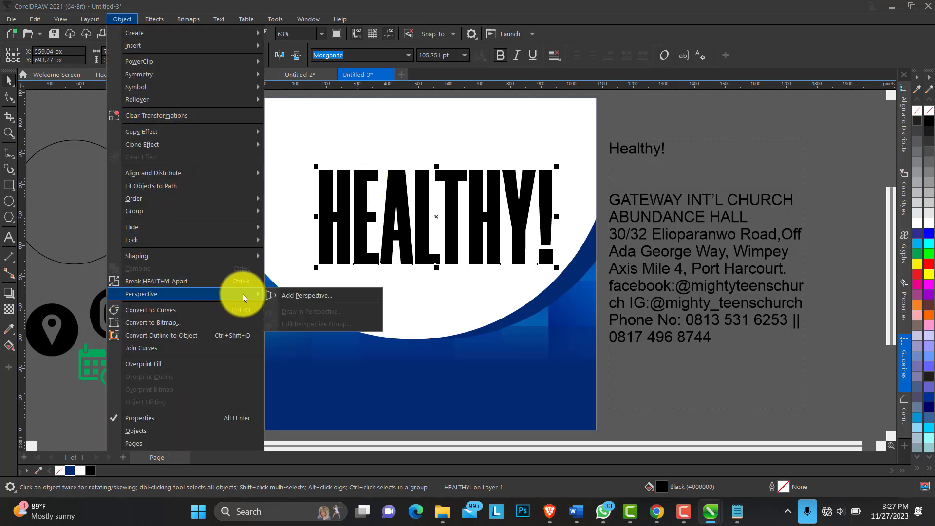
click(299, 293)
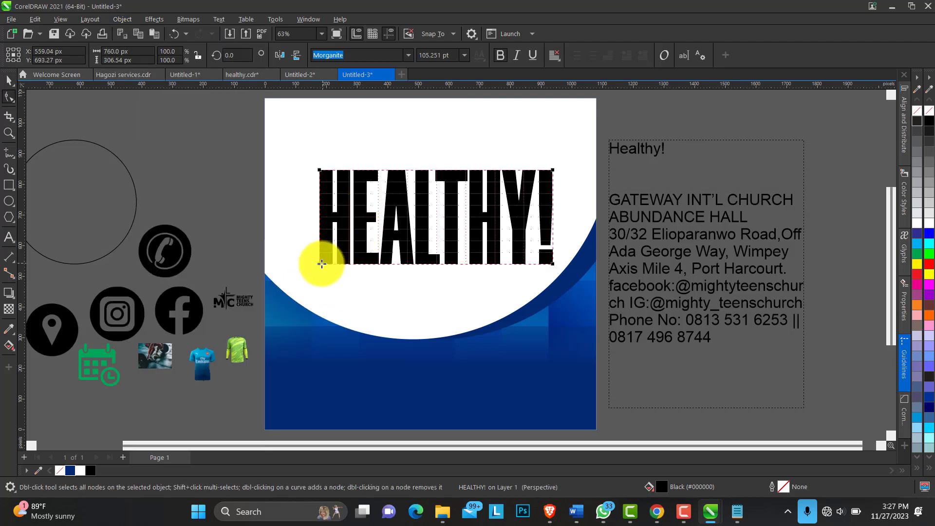
drag(320, 264, 319, 281)
drag(552, 264, 550, 242)
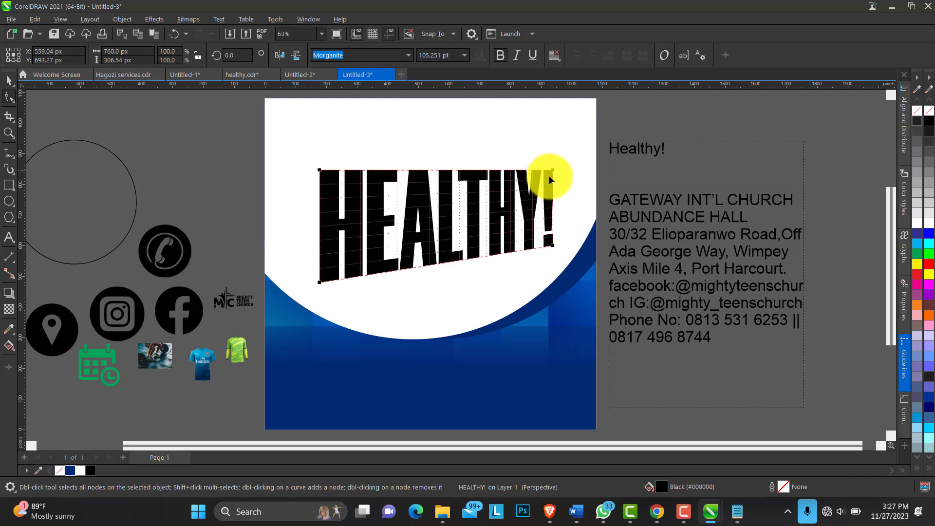
drag(550, 179, 551, 186)
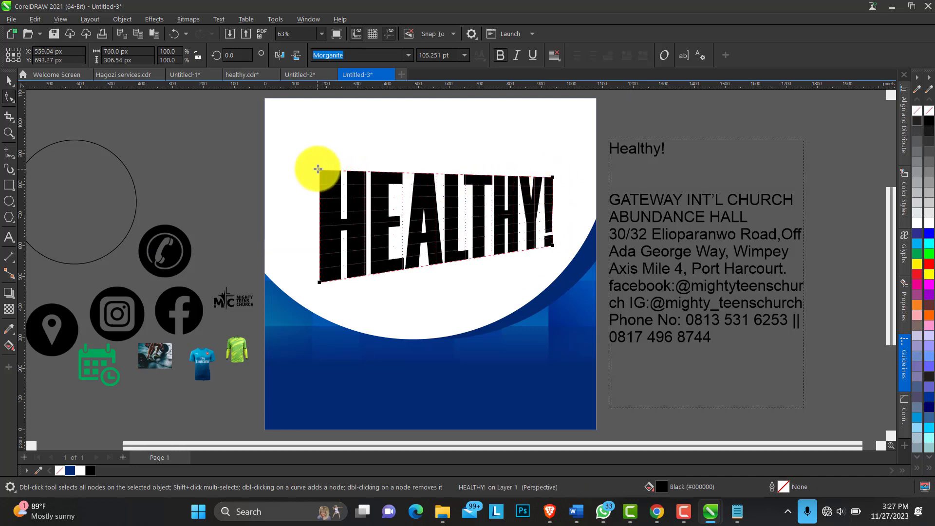
drag(318, 169, 319, 157)
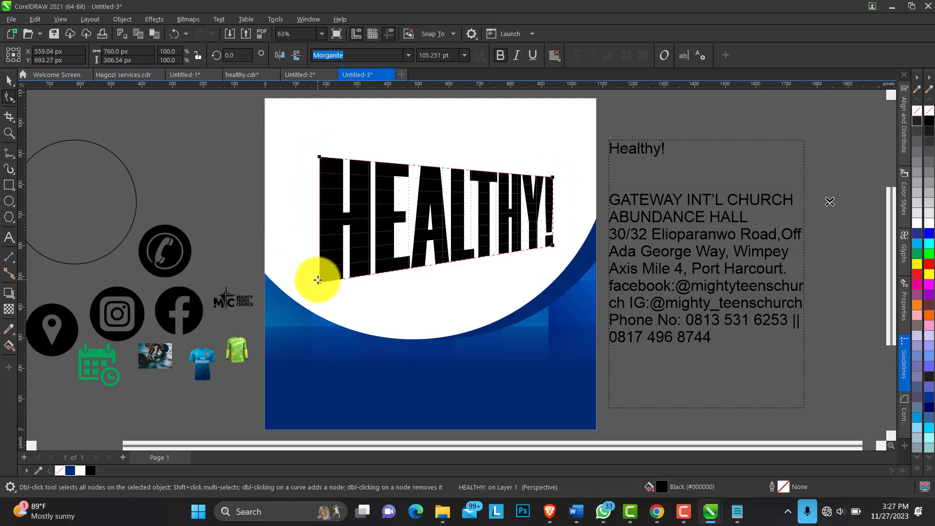
- Fine-tune the heading's perspective by lowering its bottom-left corner slightly, undoing the first attempt that also pulled it outward
drag(318, 280, 312, 298)
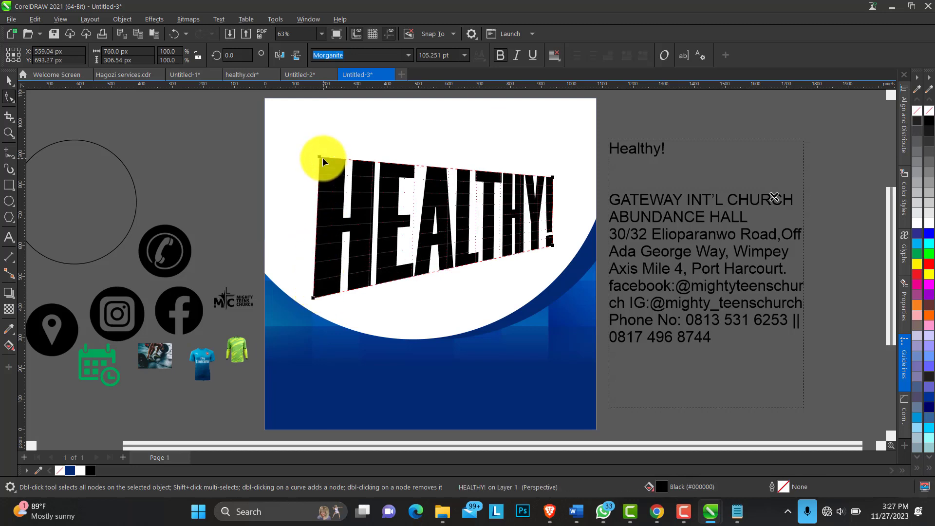
key(ctrl+z)
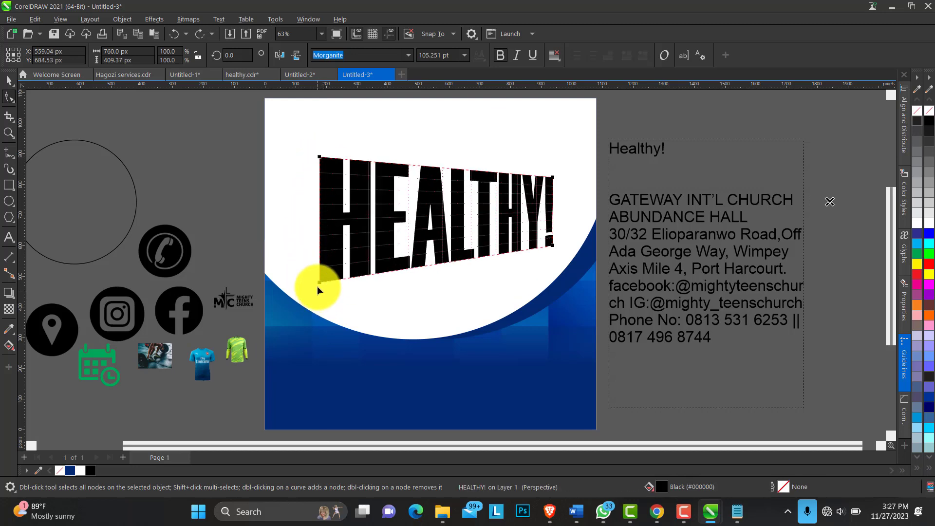
drag(317, 285, 319, 289)
- Fill the heading with the dark blue #042A73 and move it slightly up in the white circle
click(10, 81)
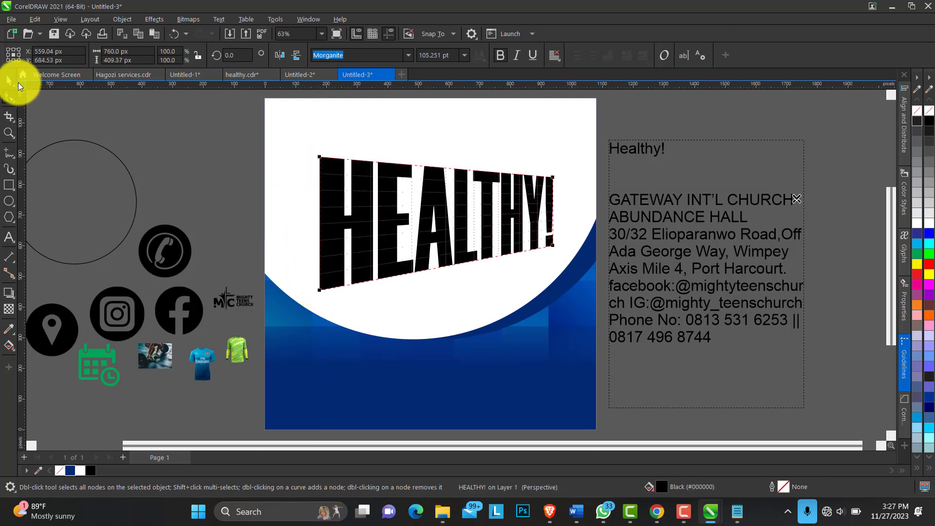
click(70, 470)
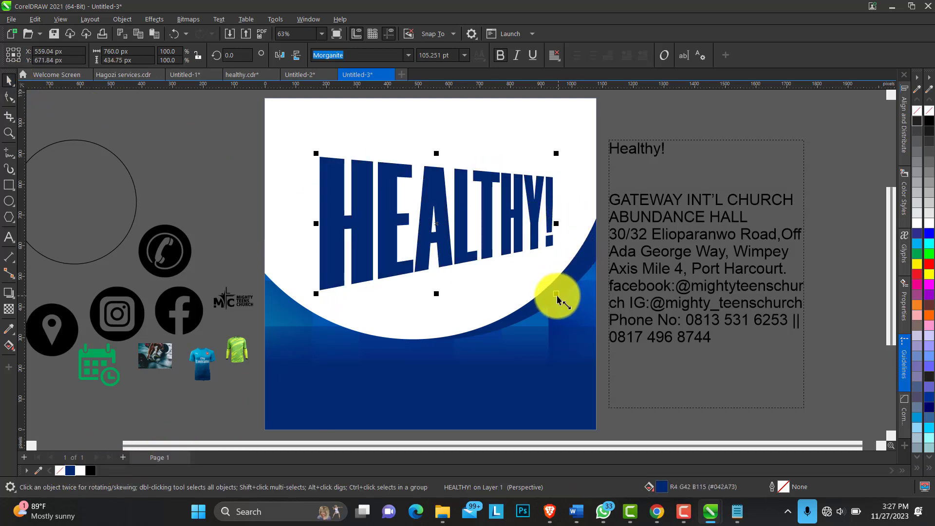
drag(533, 212, 533, 200)
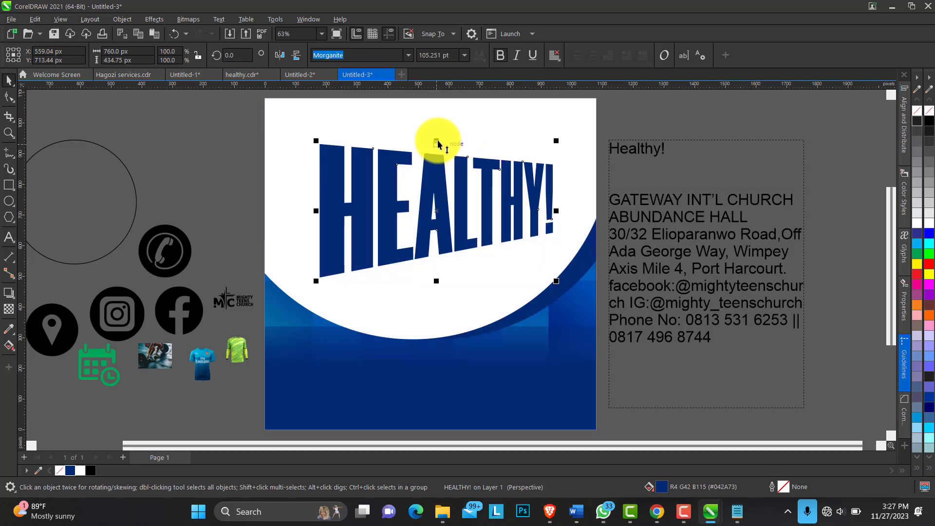
- Mirror a copy of the heading downward and skew it vertically to follow the heading's slanted lower edge
drag(437, 143, 435, 340)
click(450, 322)
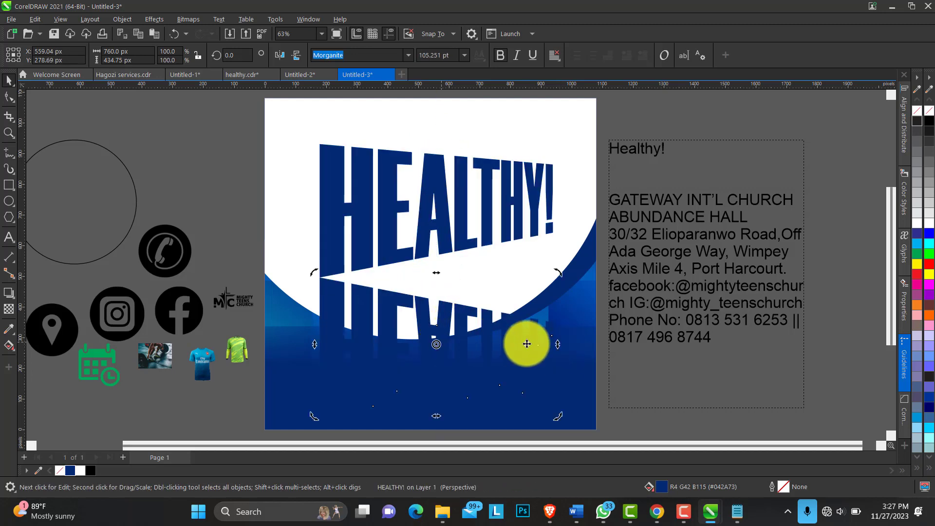
drag(557, 349, 560, 261)
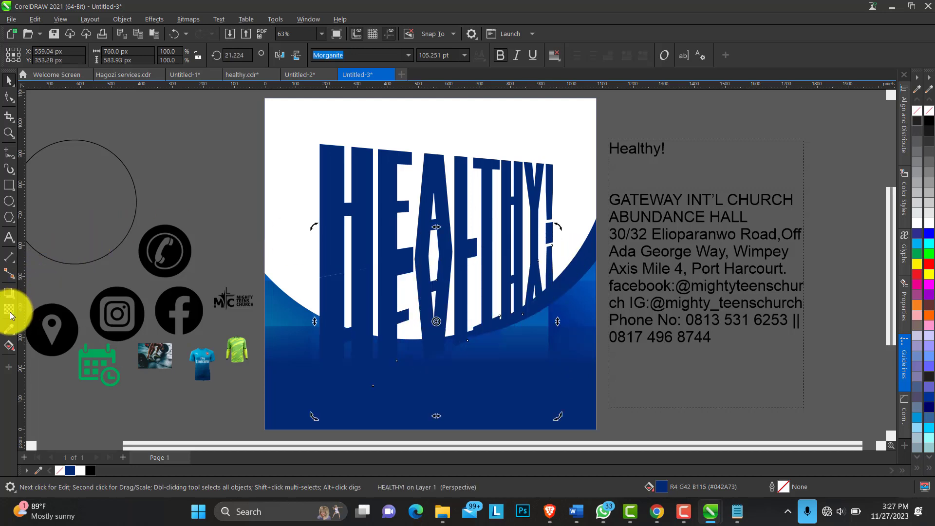
- Apply a linear fountain transparency to the mirrored heading so it fades downward as a soft reflection, adjusting its start and end points
mouse_move(448, 232)
mouse_down()
mouse_move(445, 324)
mouse_move(453, 308)
mouse_up()
drag(448, 233, 448, 220)
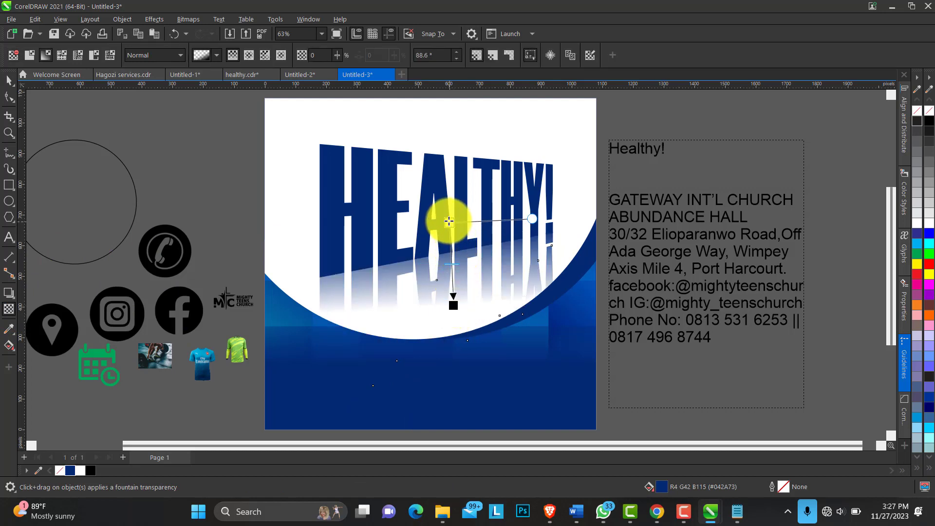
drag(456, 309, 460, 295)
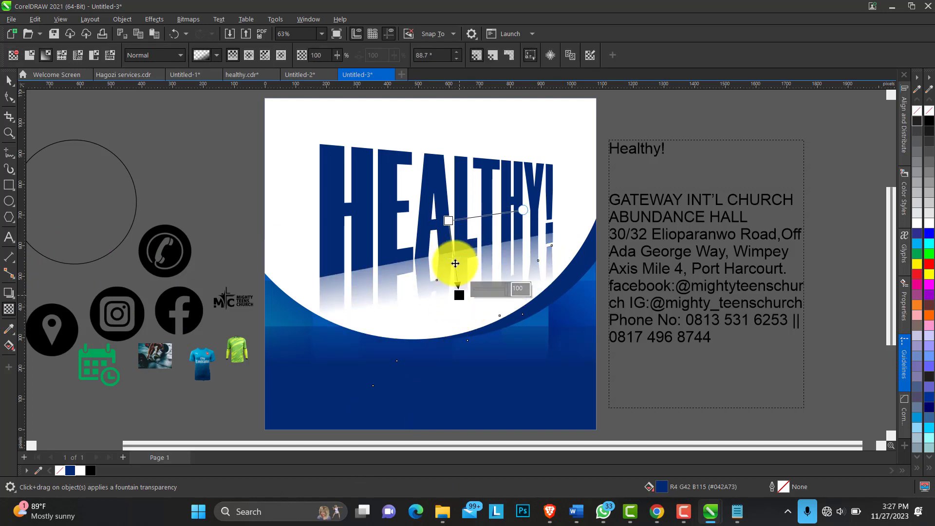
drag(447, 221, 448, 214)
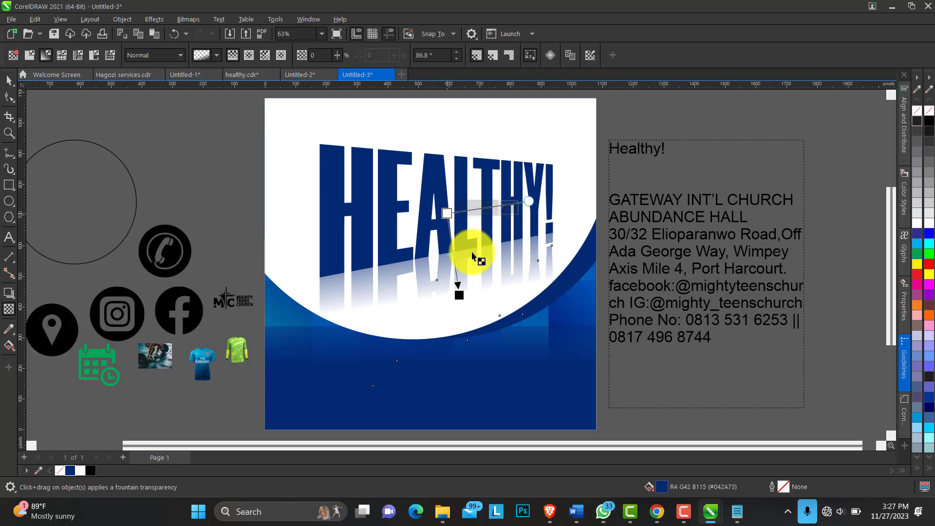
drag(459, 295, 458, 290)
drag(447, 214, 447, 204)
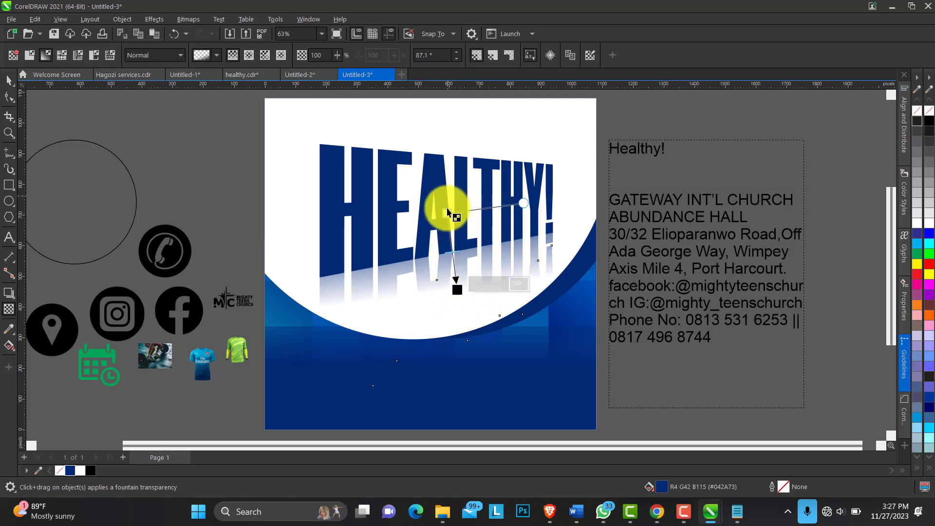
click(9, 85)
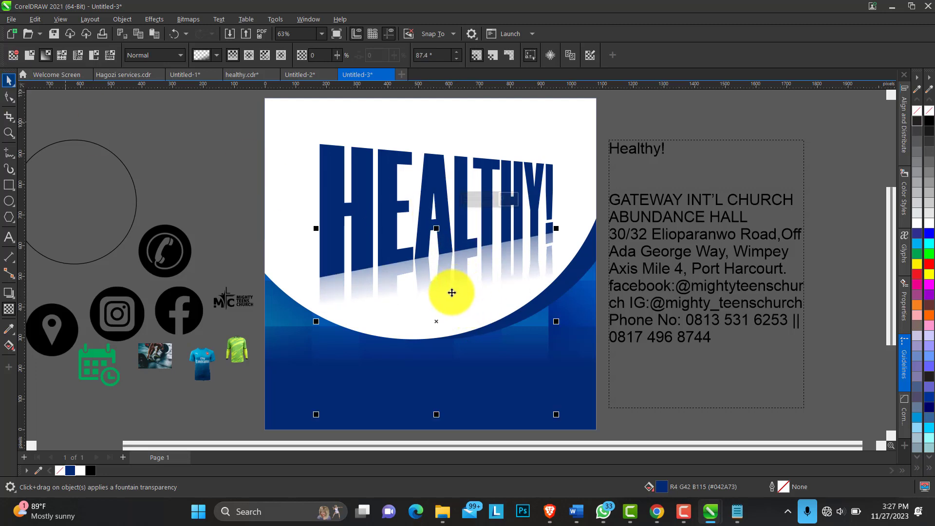
- Select the heading together with its reflection and enlarge both slightly from the center
click(366, 237)
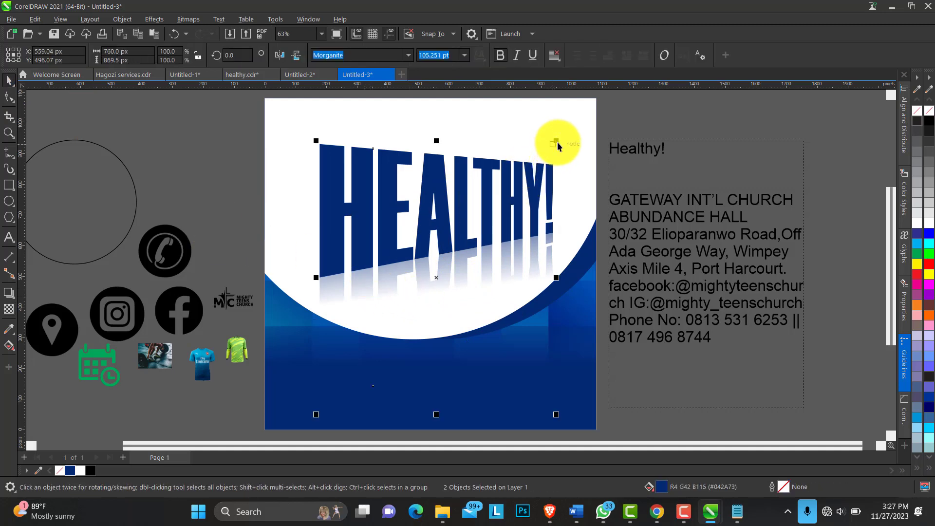
drag(556, 140, 559, 137)
drag(456, 203, 459, 203)
- PowerClip the heading and its reflection inside the flyer's background rectangle
click(122, 20)
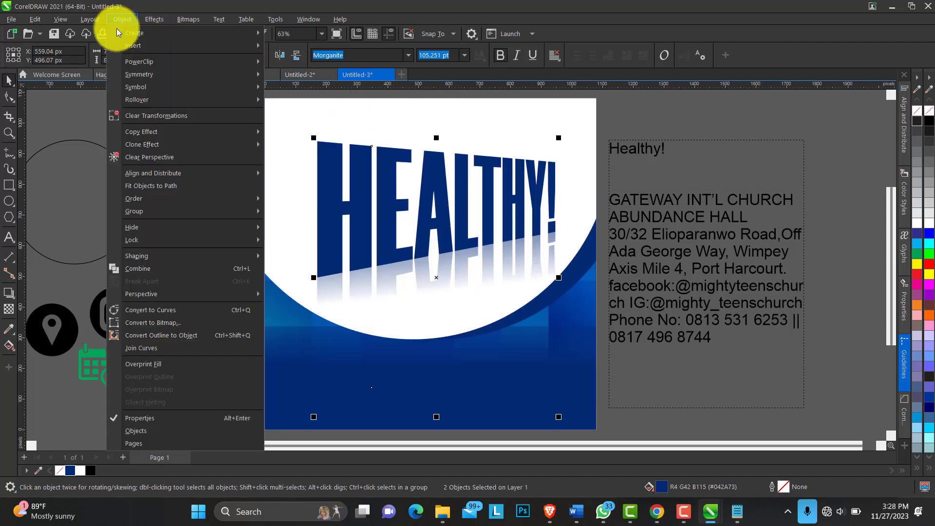
mouse_move(208, 60)
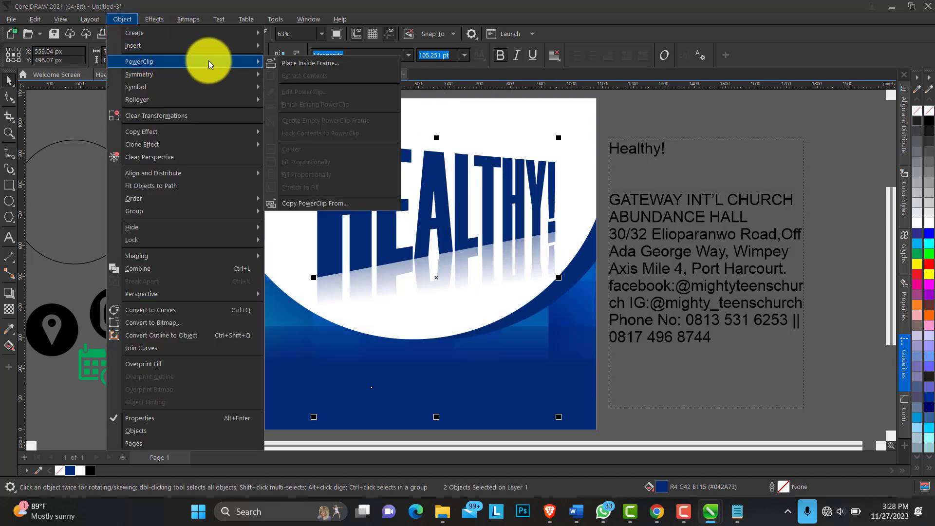
click(302, 63)
click(348, 114)
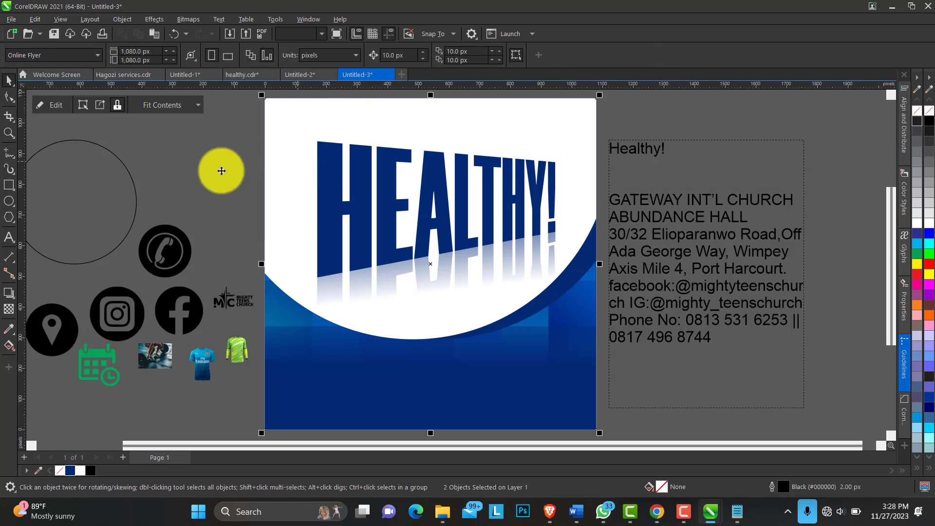
click(222, 171)
click(376, 239)
mouse_move(433, 233)
mouse_down()
mouse_move(341, 246)
mouse_move(467, 242)
mouse_up()
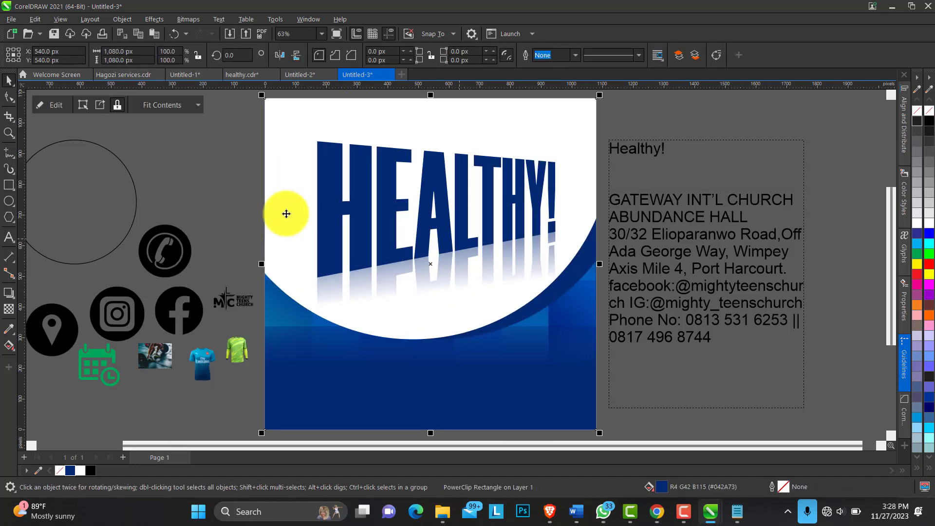
click(256, 210)
- Select the location, Instagram, Facebook and phone icons and scale them down together to small icons
click(117, 315)
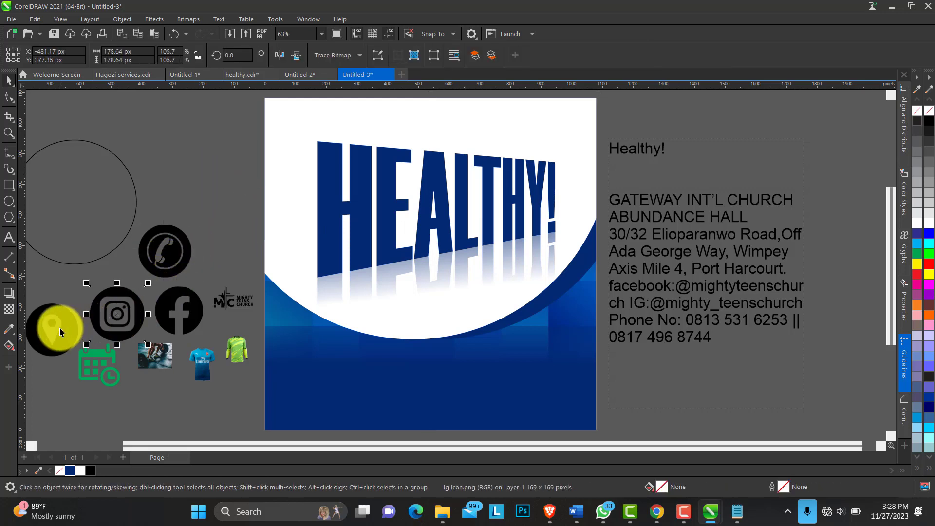
shift+click(142, 311)
shift+click(168, 256)
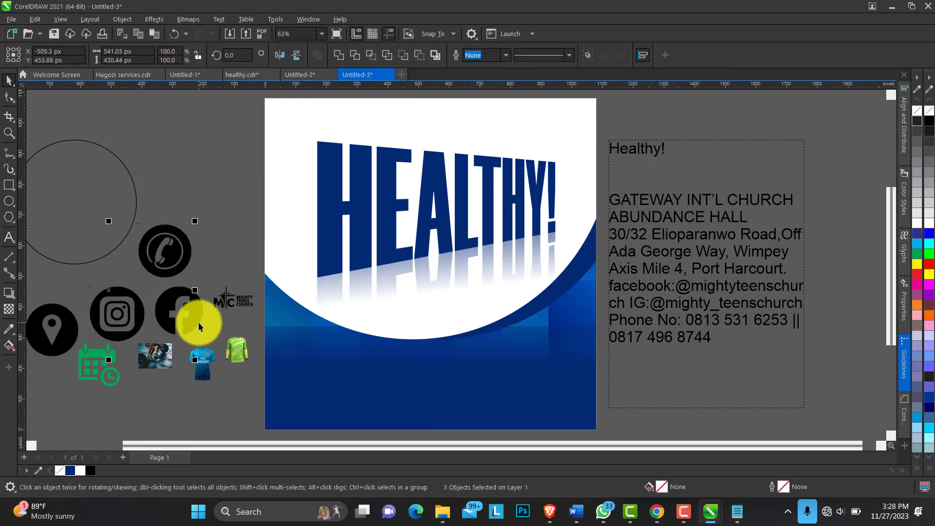
shift+click(197, 320)
drag(207, 222, 150, 265)
- Move the church logo to the white area near the flyer's top-right corner, above the heading
click(247, 301)
drag(252, 294, 553, 143)
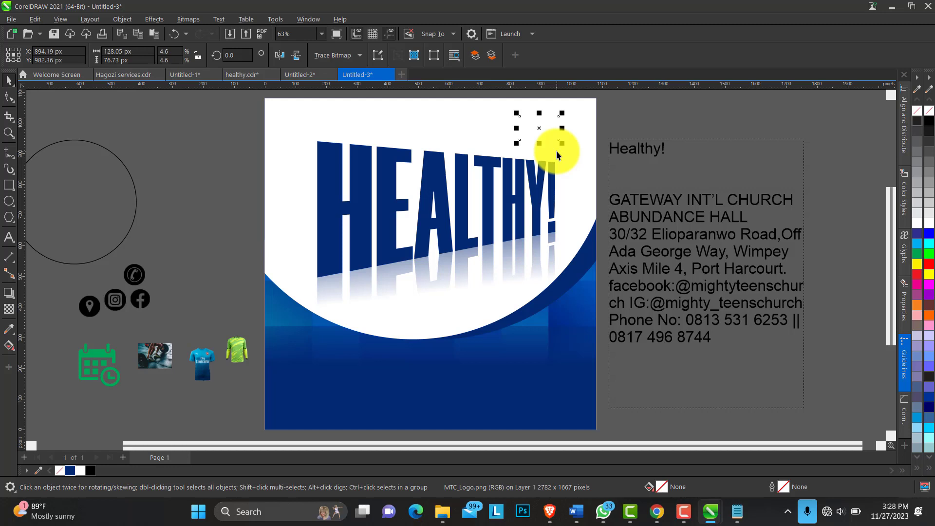
- Bring the church logo to the front, over the white area, and switch the display quality to Enhanced
key(shift+Page_Up)
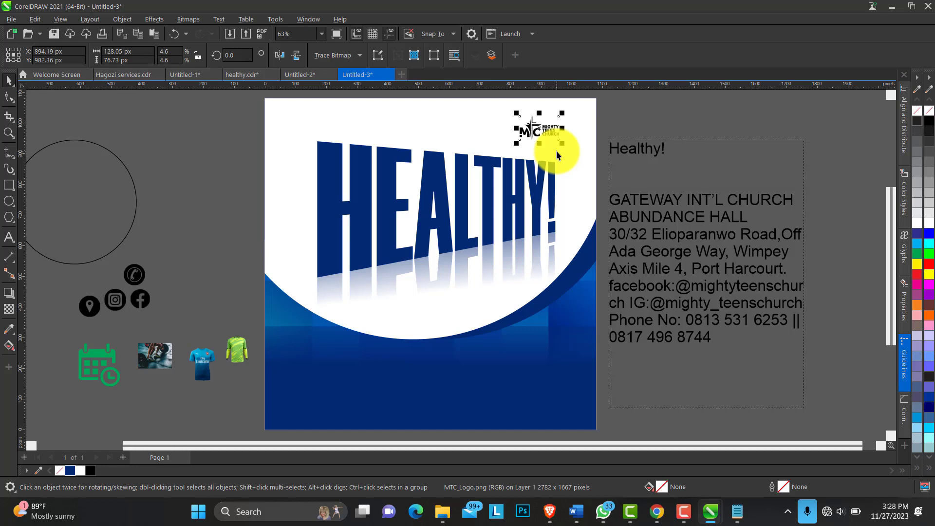
click(9, 133)
drag(257, 96, 594, 293)
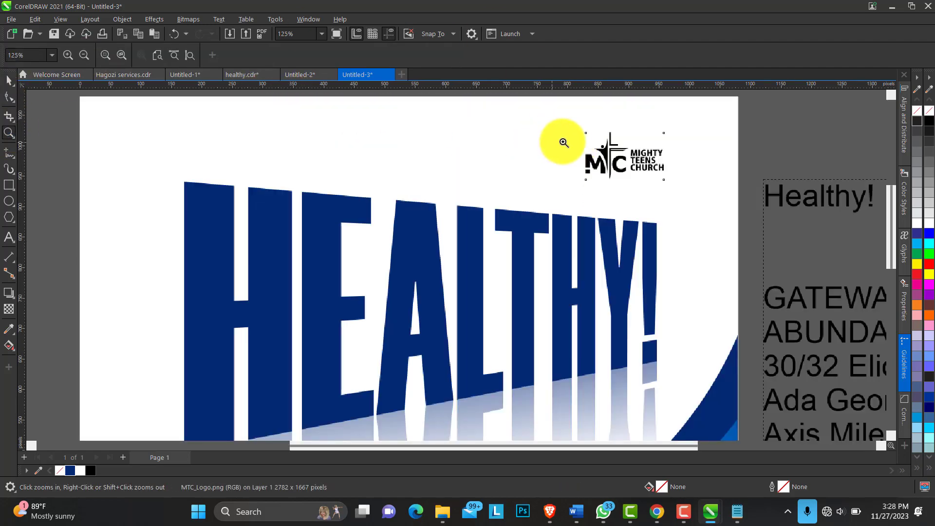
drag(563, 131, 694, 181)
key(F3)
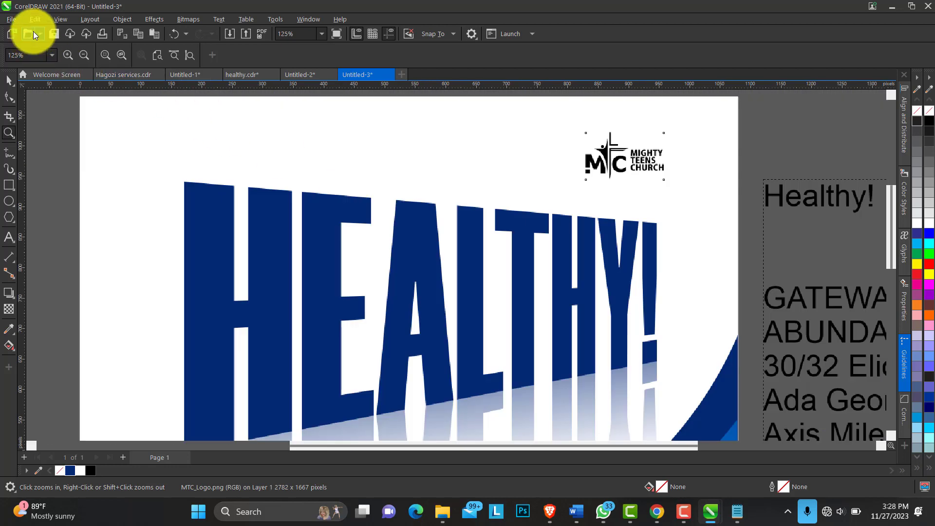
drag(579, 148, 714, 203)
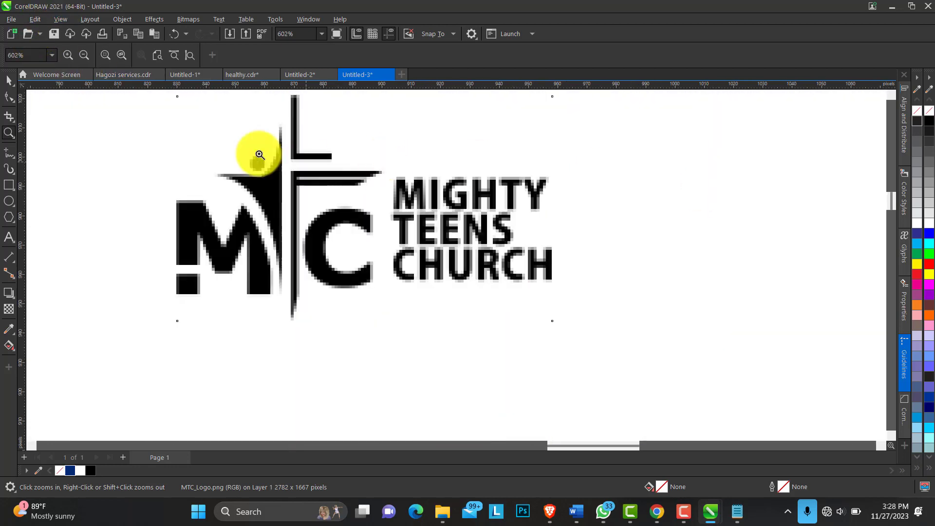
click(60, 19)
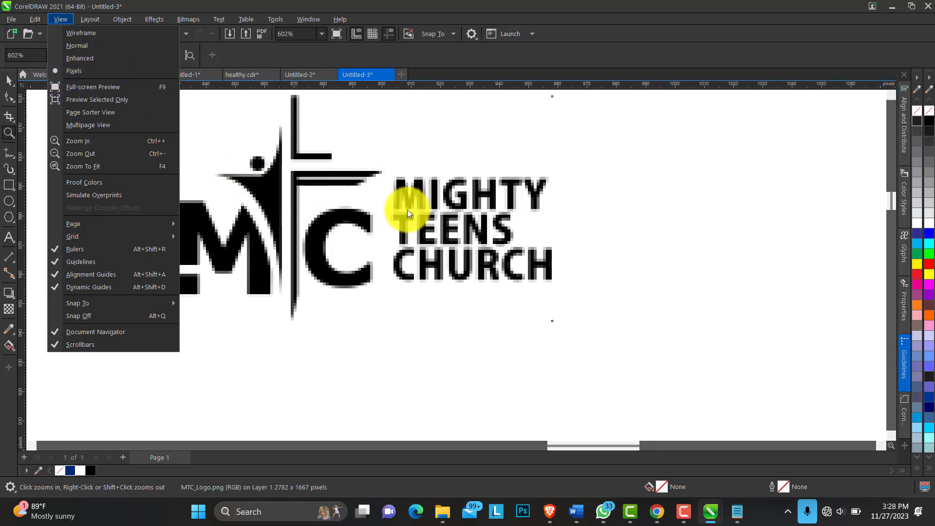
click(98, 59)
scroll(543, 159, down, 3)
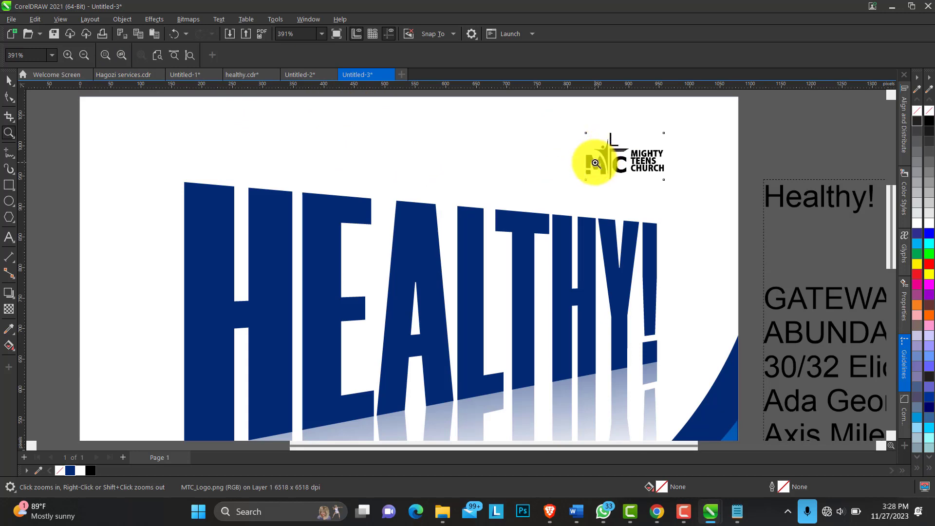
- Convert the logo bitmap to vectors with Quick Trace, move the traced logo off the original and fill it dark blue
key(F3)
drag(264, 94, 637, 302)
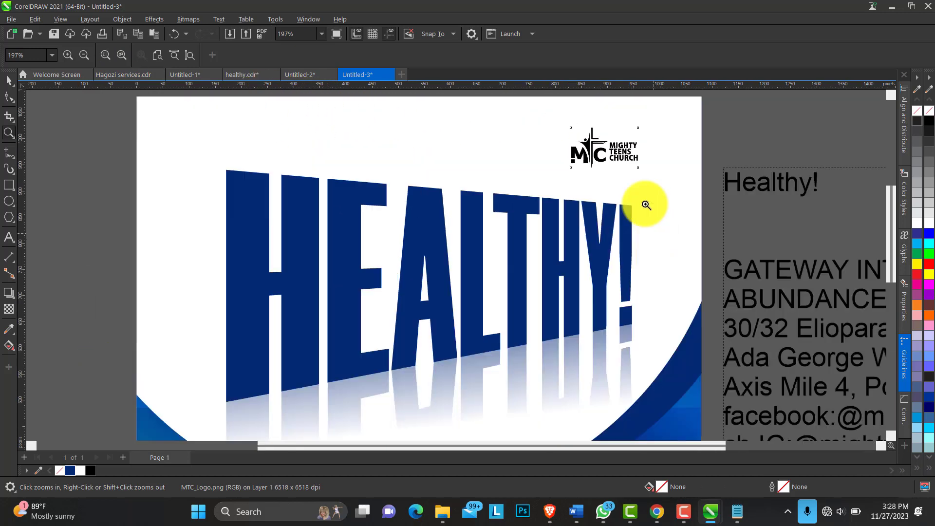
click(9, 81)
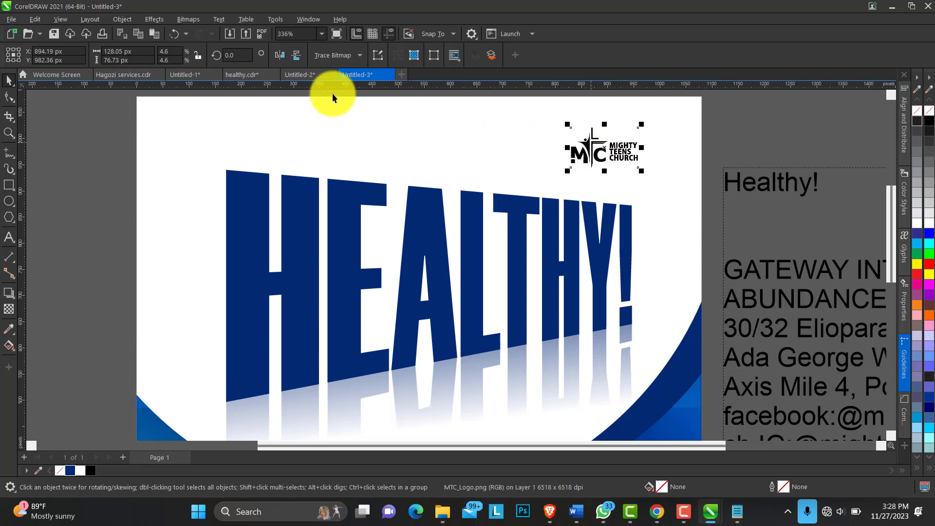
click(362, 56)
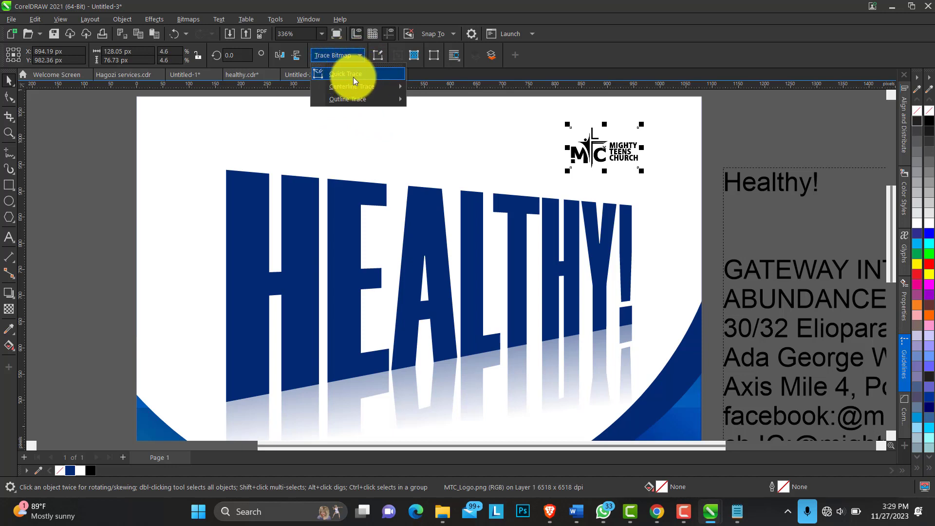
click(352, 75)
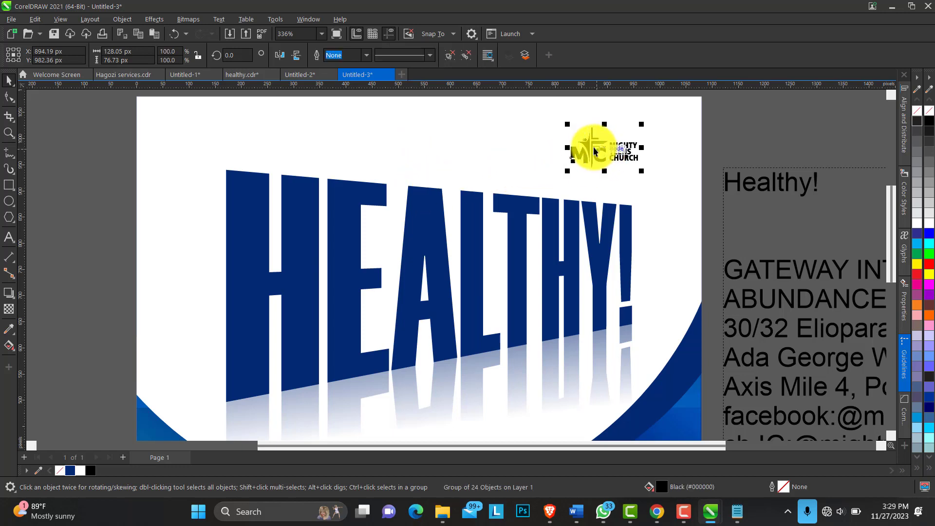
drag(591, 145, 458, 157)
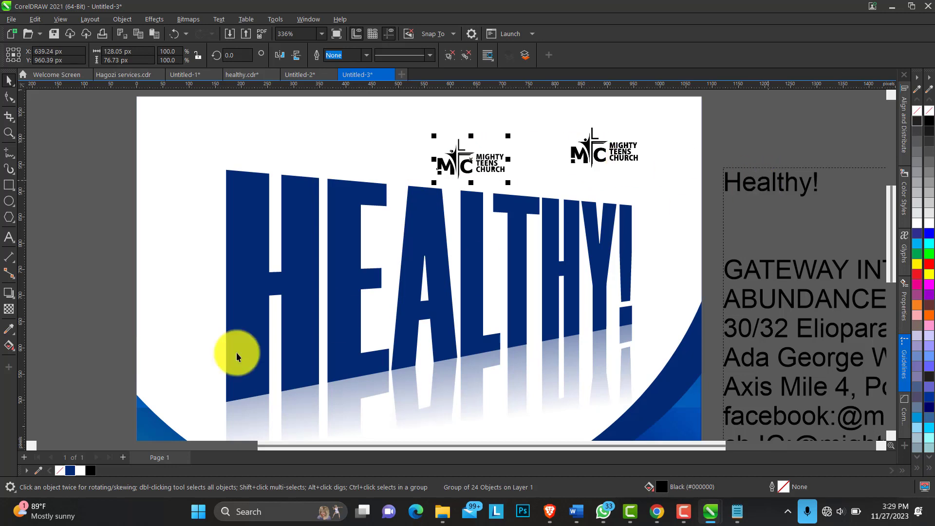
click(70, 470)
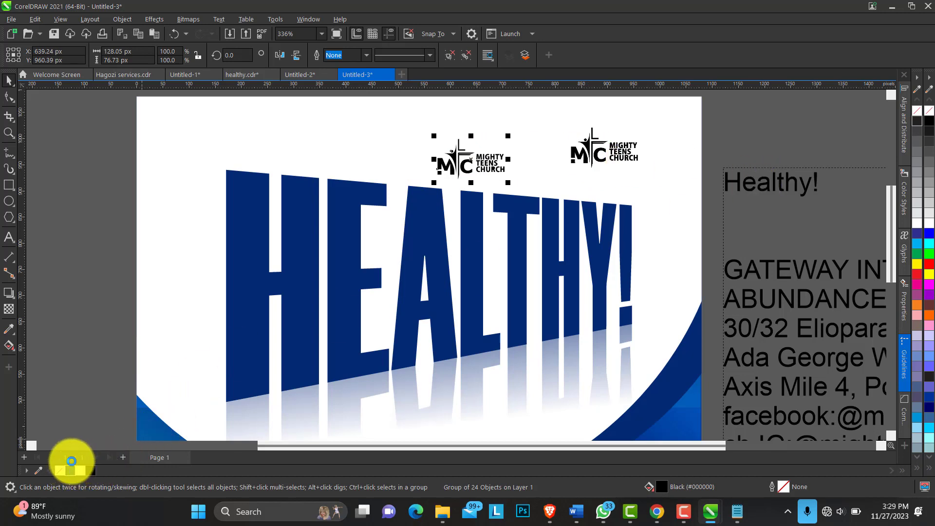
- Delete the original black bitmap logo and place the dark blue traced logo near the flyer's top-right corner
click(612, 147)
key(Delete)
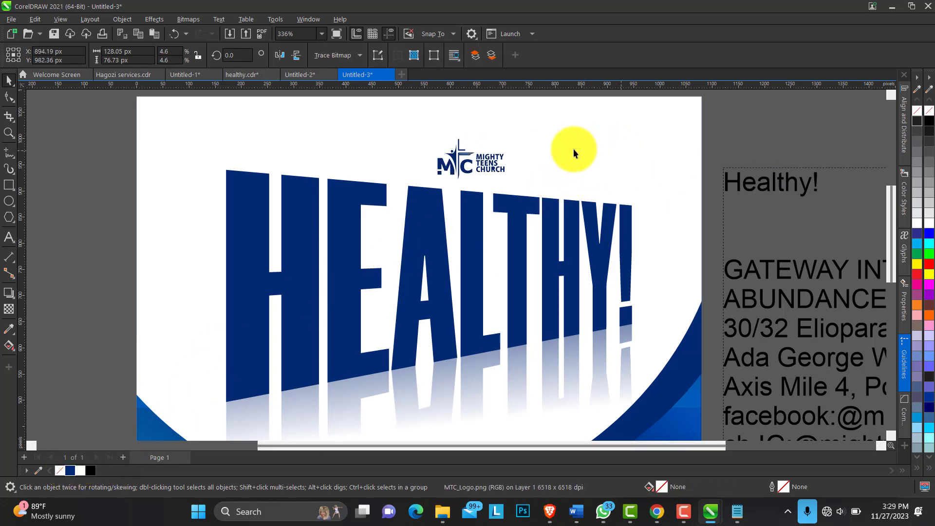
drag(456, 162, 592, 146)
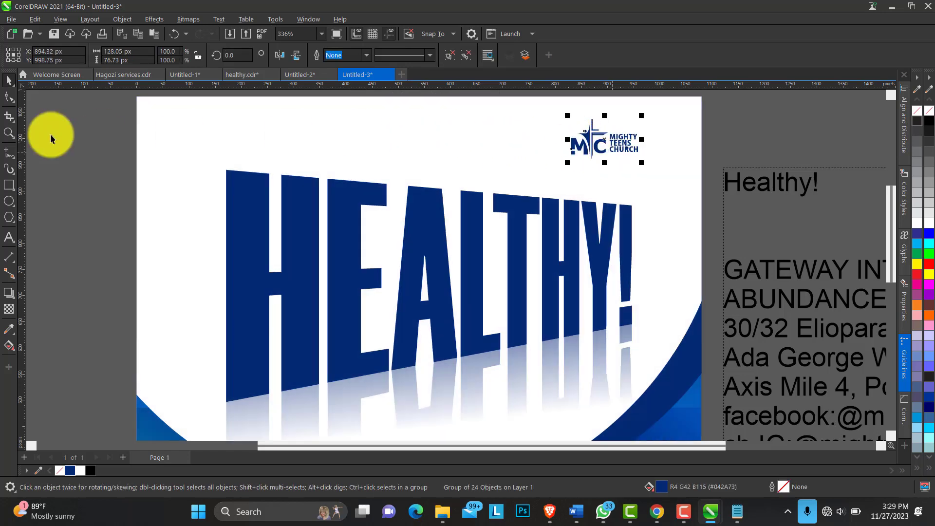
- Move the spare outlined circle onto the flyer's lower part, scale it to about 186 px and place it on the white shape's lower-left edge
click(8, 134)
right_click(424, 143)
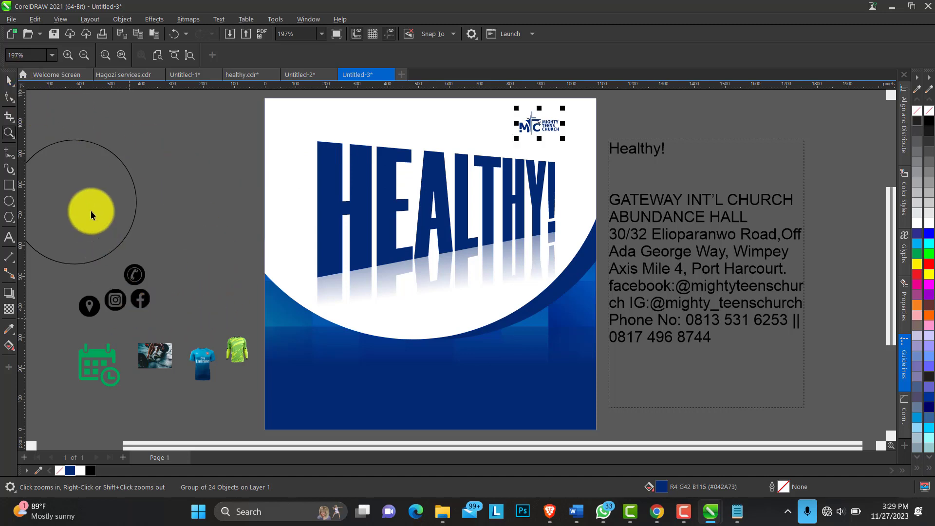
key(space)
drag(101, 209, 455, 307)
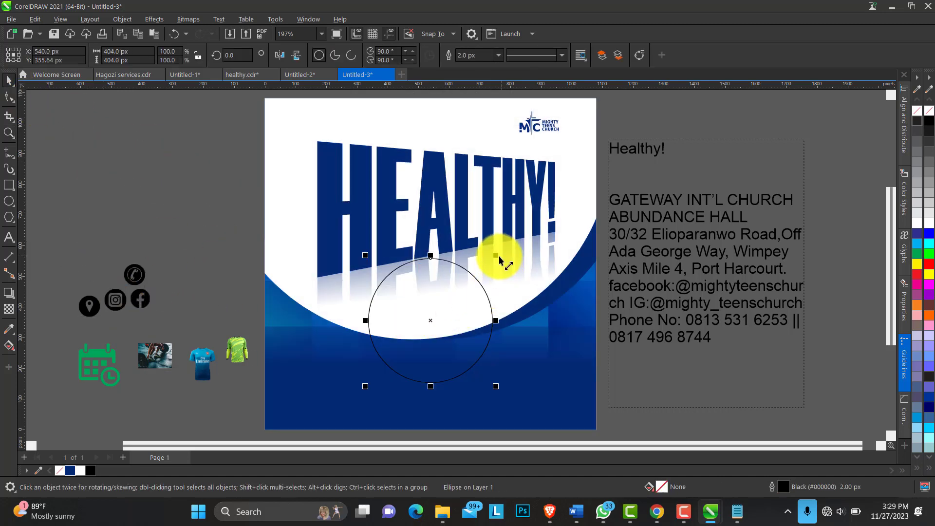
drag(499, 261, 427, 324)
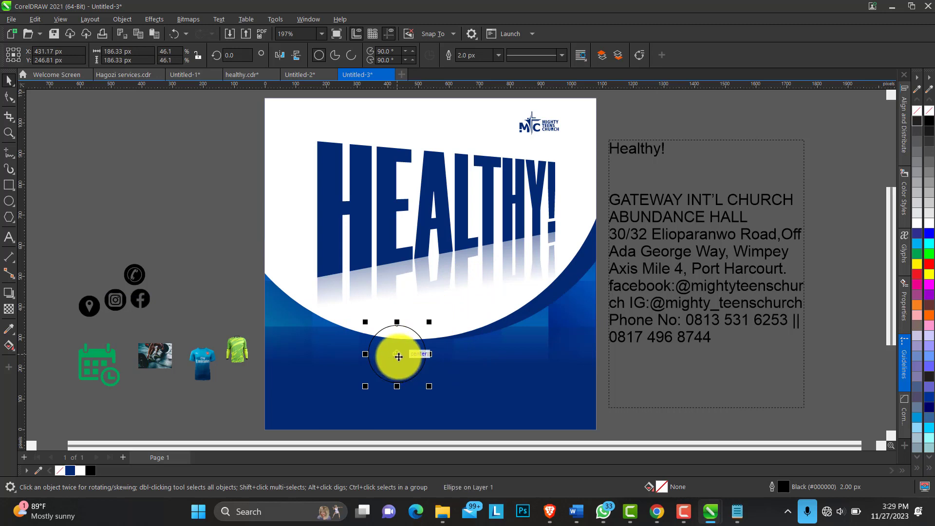
drag(396, 355, 350, 322)
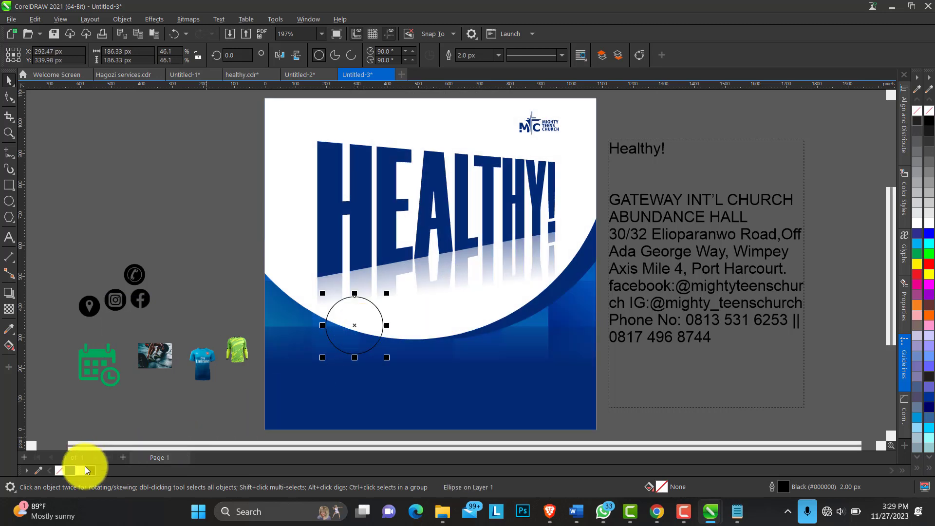
- Fill the small circle white without an outline and give it a drop shadow with 50 opacity and 15 feather
drag(74, 468, 365, 322)
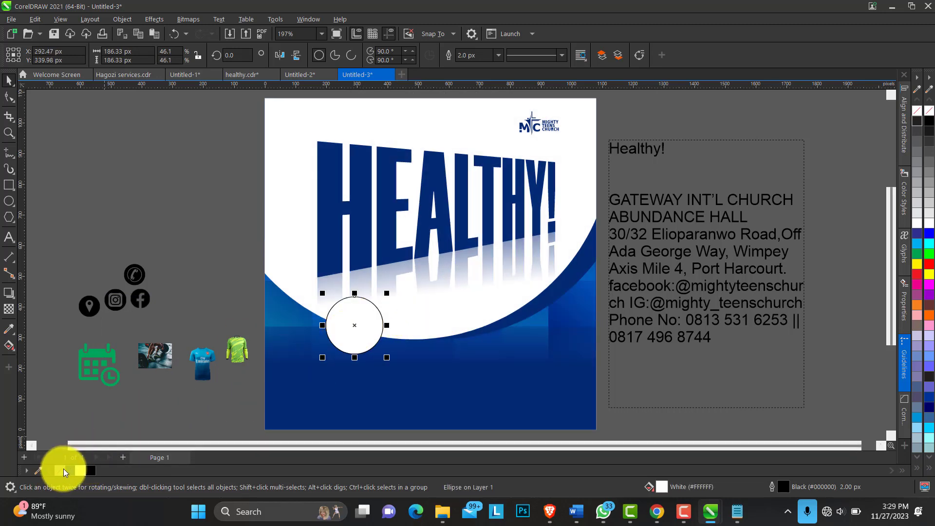
click(8, 293)
drag(354, 325, 384, 325)
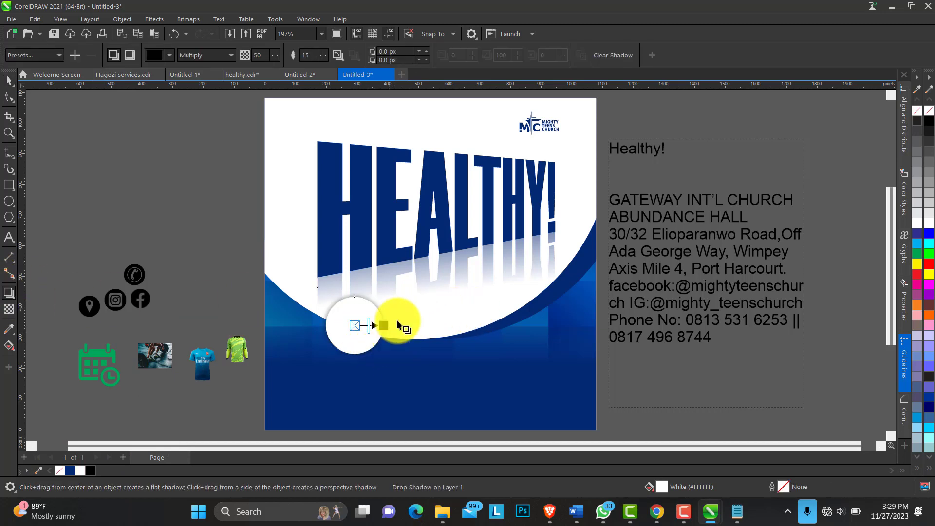
- Shrink the white shadowed circle slightly and shift it a little to the left, below the heading's first letter
click(9, 132)
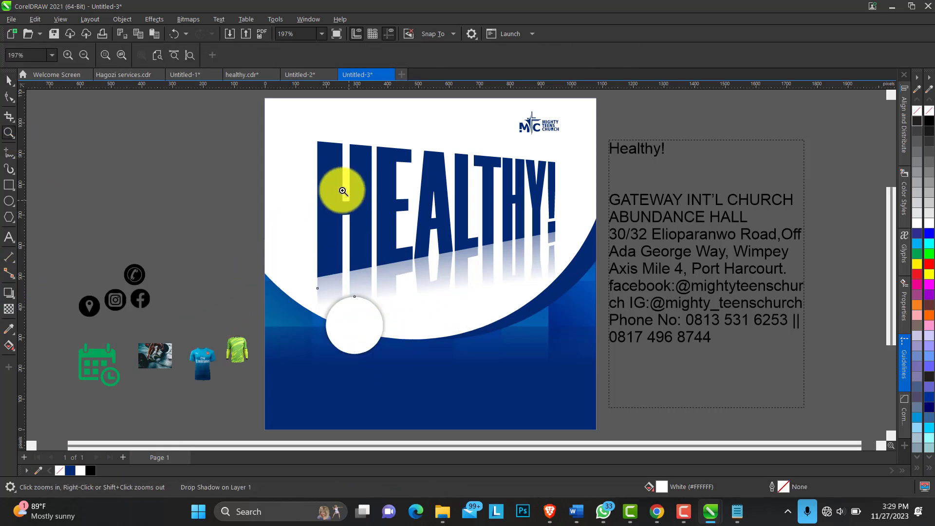
drag(217, 124, 831, 435)
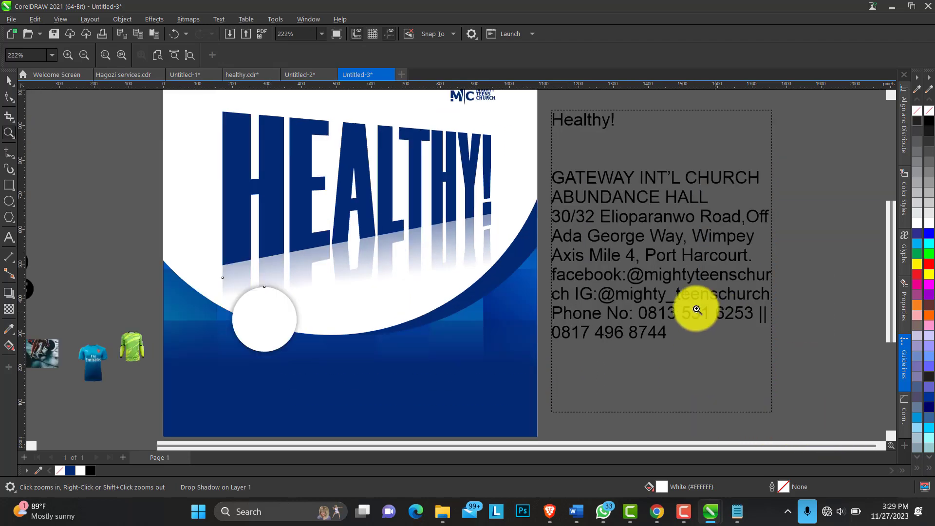
click(8, 79)
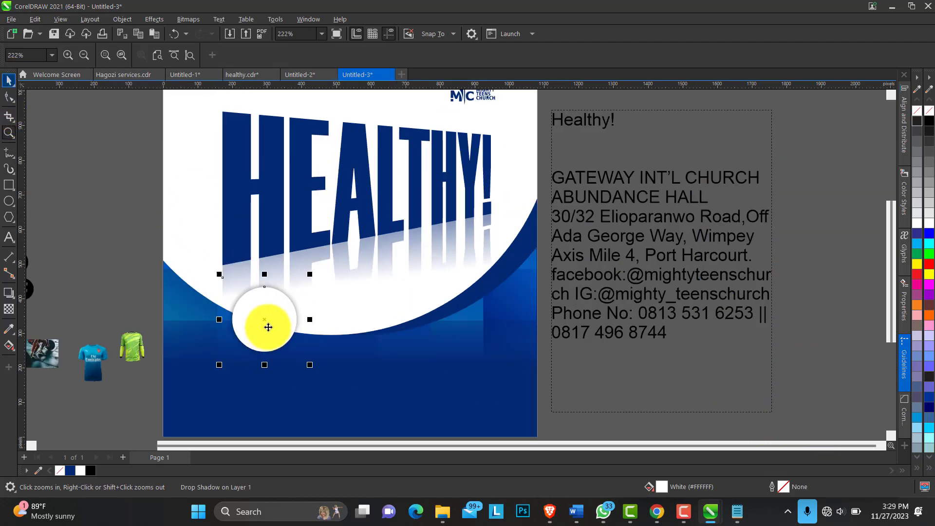
drag(269, 327, 258, 333)
drag(301, 283, 296, 287)
drag(262, 335, 263, 326)
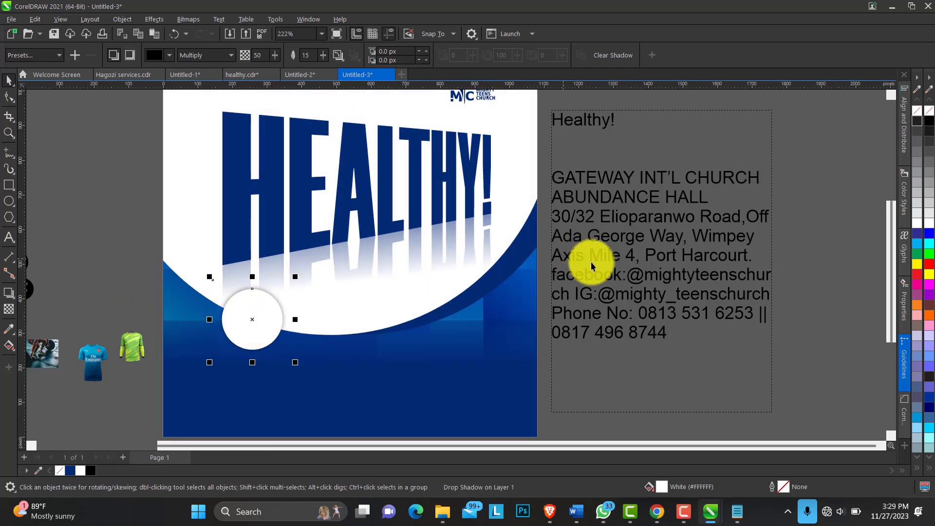
- Nudge the contact text frame slightly away from the flyer and widen it to about 877 px
click(789, 266)
click(786, 267)
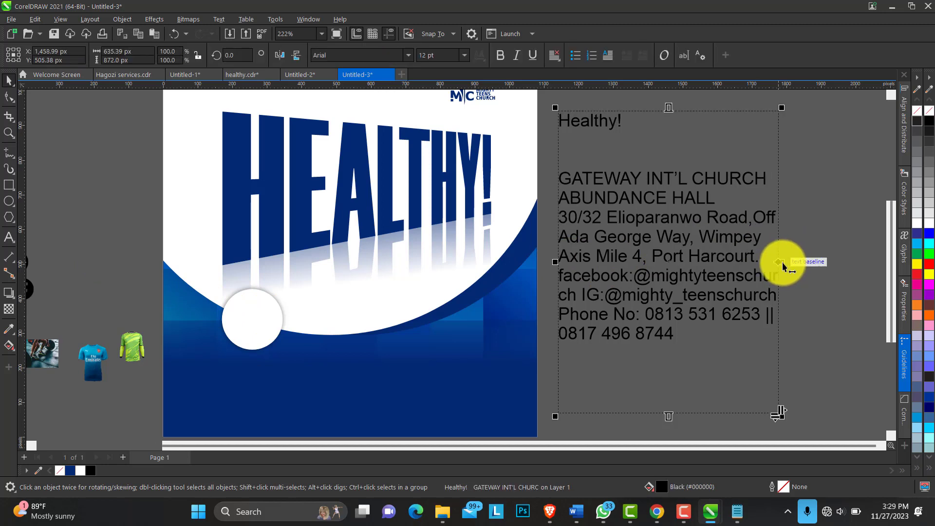
drag(783, 266, 865, 254)
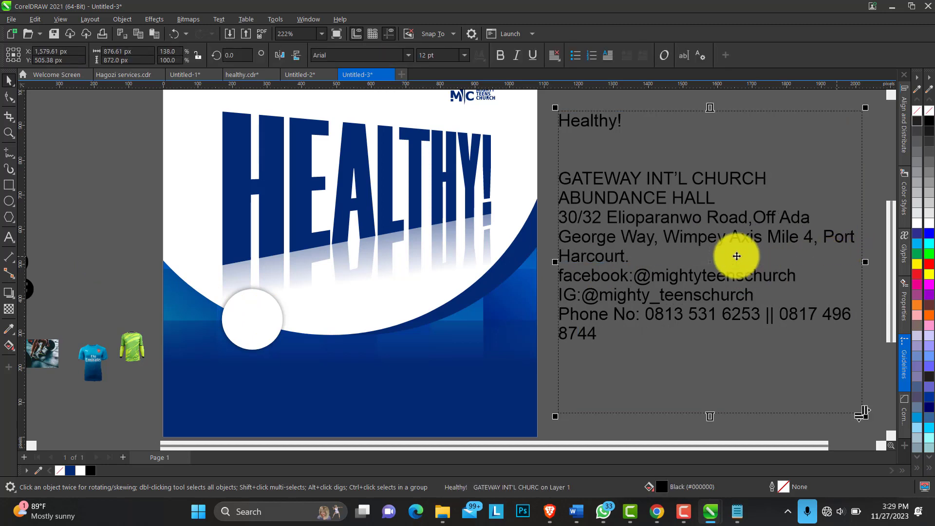
double_click(677, 253)
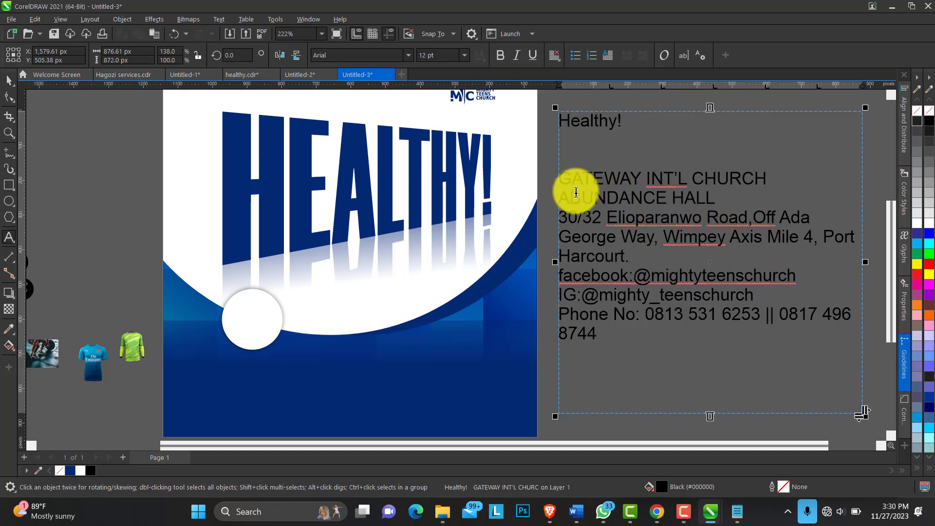
drag(565, 174, 624, 218)
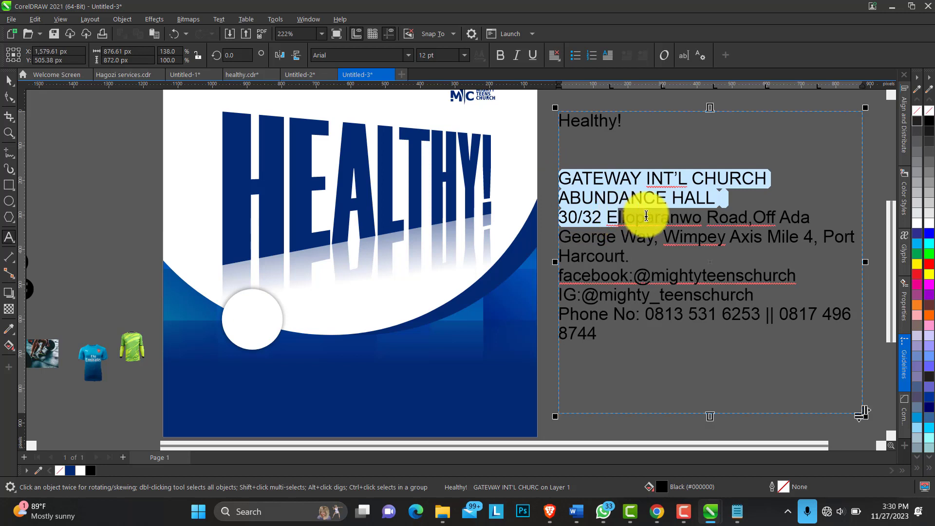
click(648, 226)
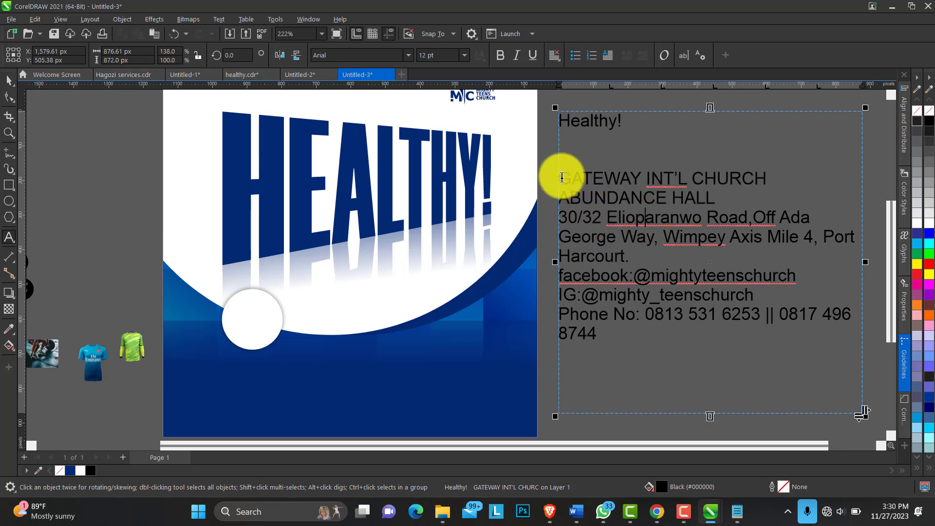
click(9, 80)
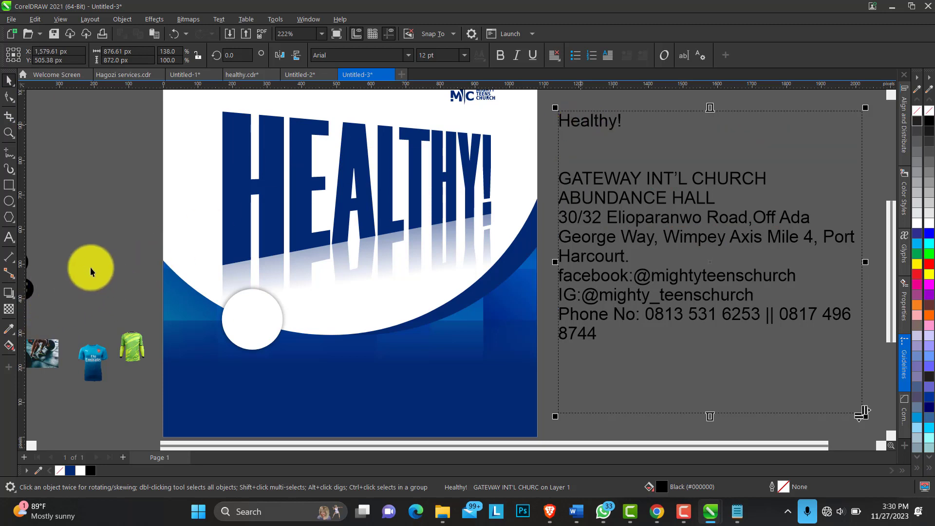
- Add the separate text "8:00am" in the Sequel Sans Black Body font at 24 pt over the white circle
click(9, 238)
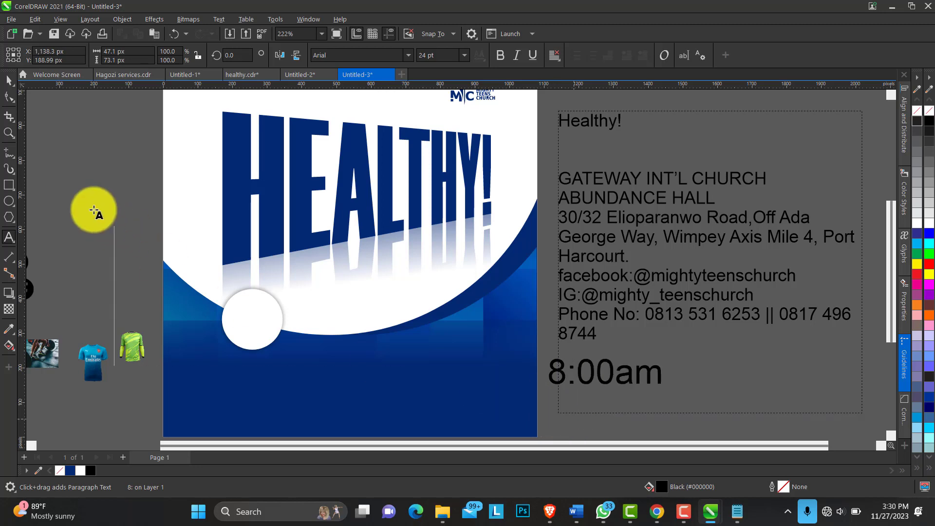
click(10, 80)
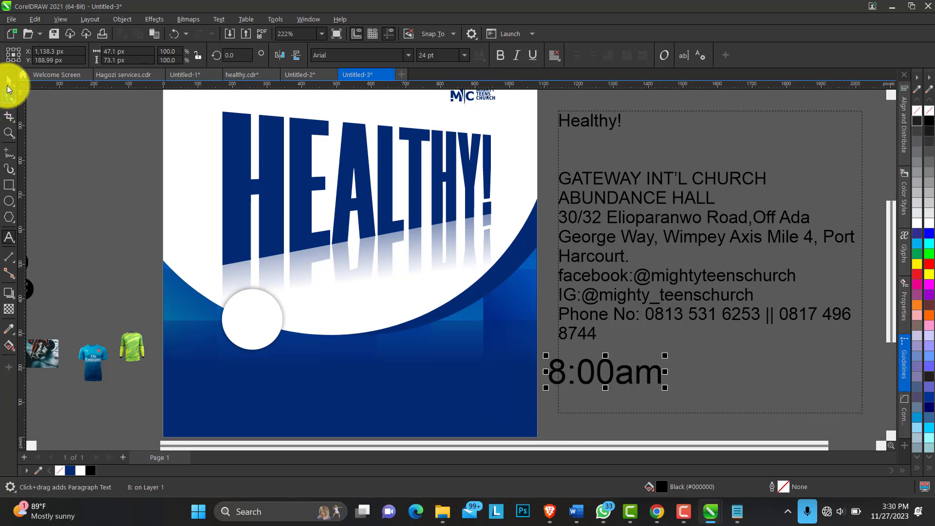
click(409, 55)
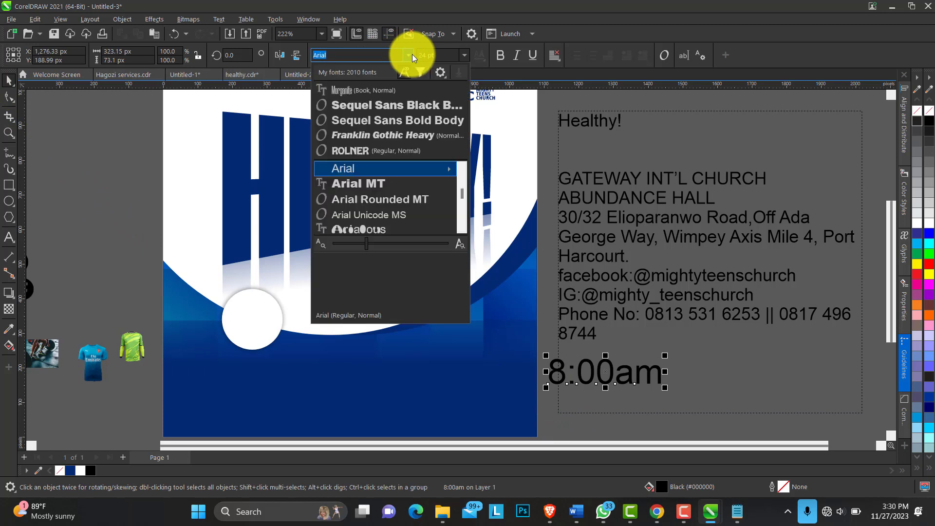
click(385, 104)
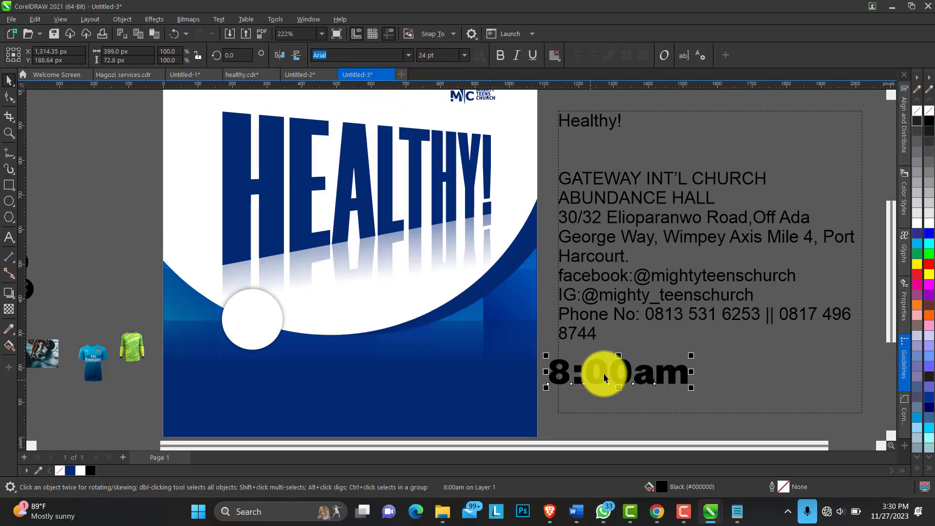
mouse_move(618, 372)
mouse_down()
mouse_move(274, 375)
mouse_move(278, 319)
mouse_up()
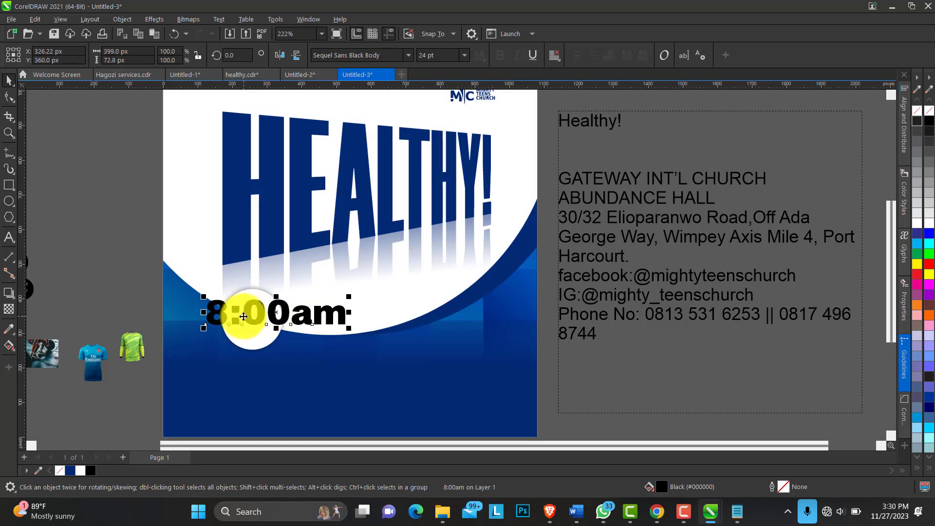
- Put ":00am" on its own line, break the time text apart, and place the "8" on the white circle
double_click(228, 312)
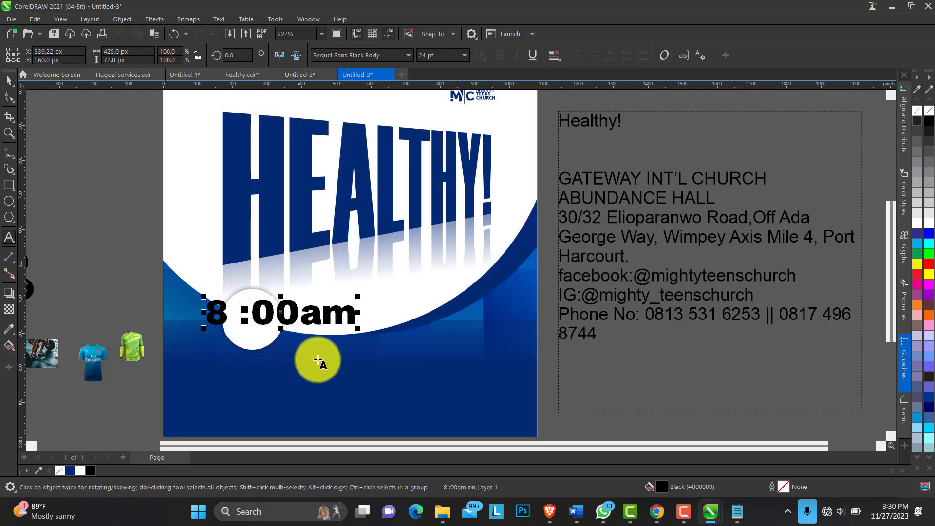
key(Return)
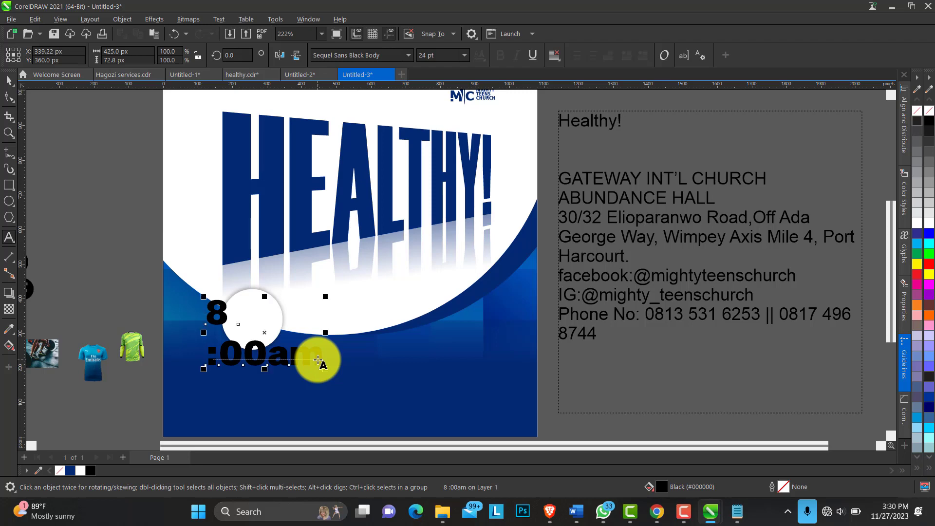
key(ctrl+space)
key(ctrl+k)
drag(218, 313, 246, 318)
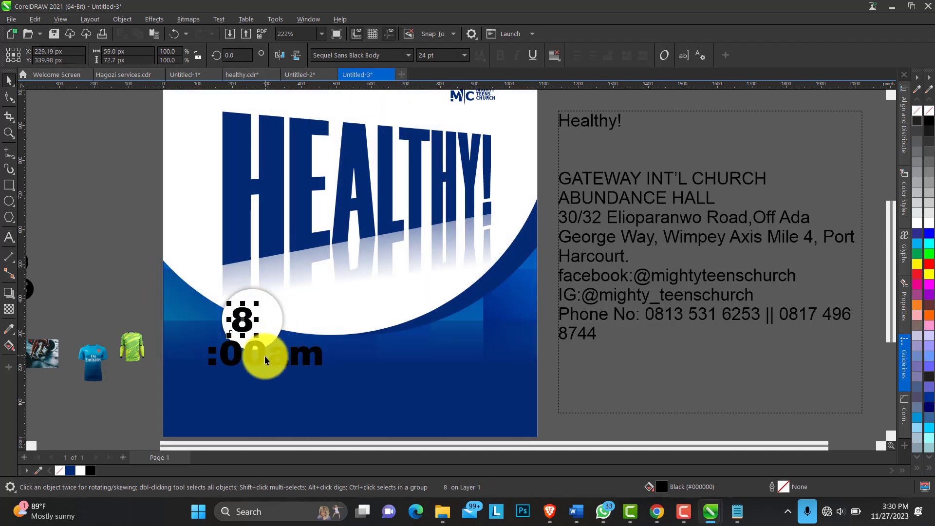
- Set the font of both the "8" and ":00am" texts to Sequel Sans Bold Body
shift+click(264, 356)
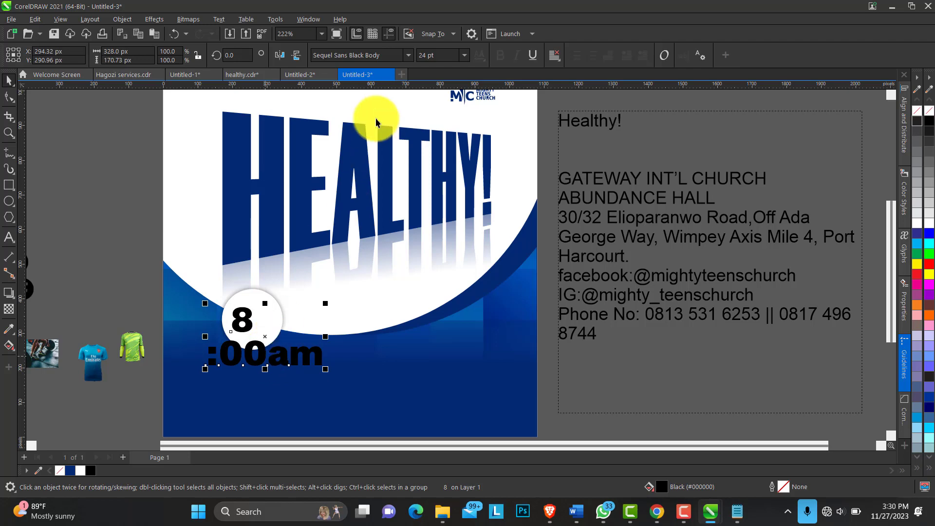
click(405, 55)
mouse_move(437, 169)
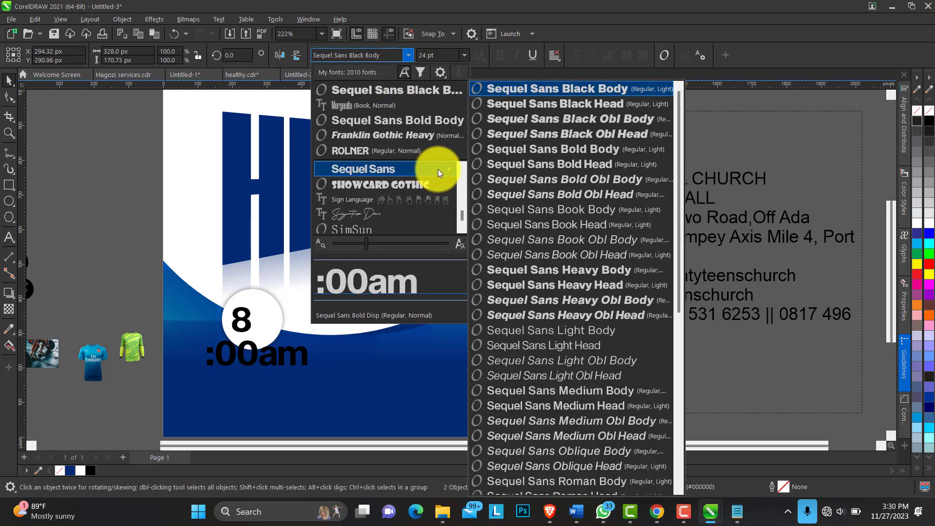
click(611, 151)
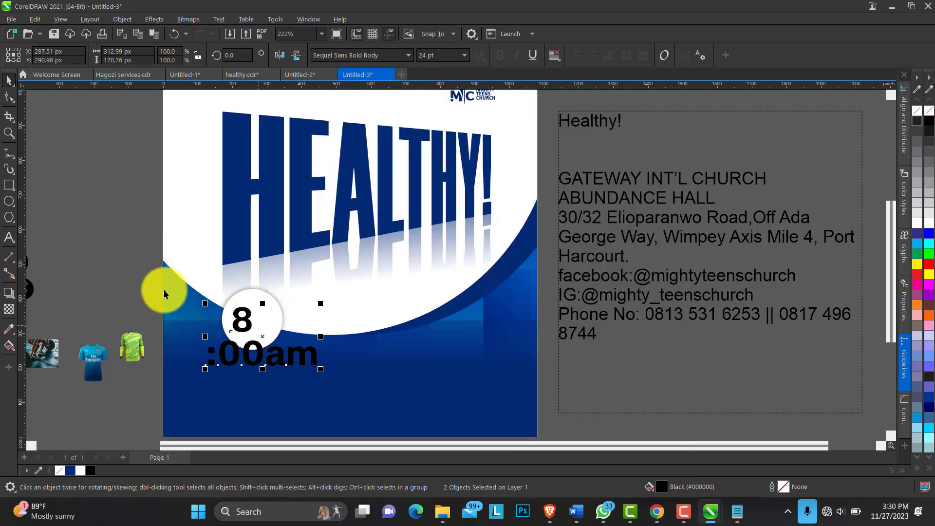
- Shrink the ":00am" text to about 97 px wide and place it beside the upper part of the "8"
click(248, 361)
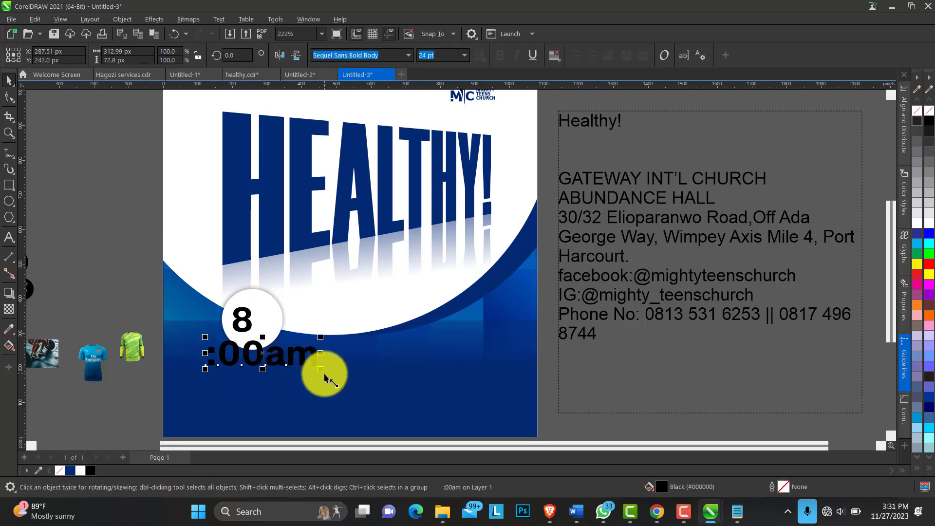
drag(324, 375, 248, 379)
drag(231, 347, 272, 316)
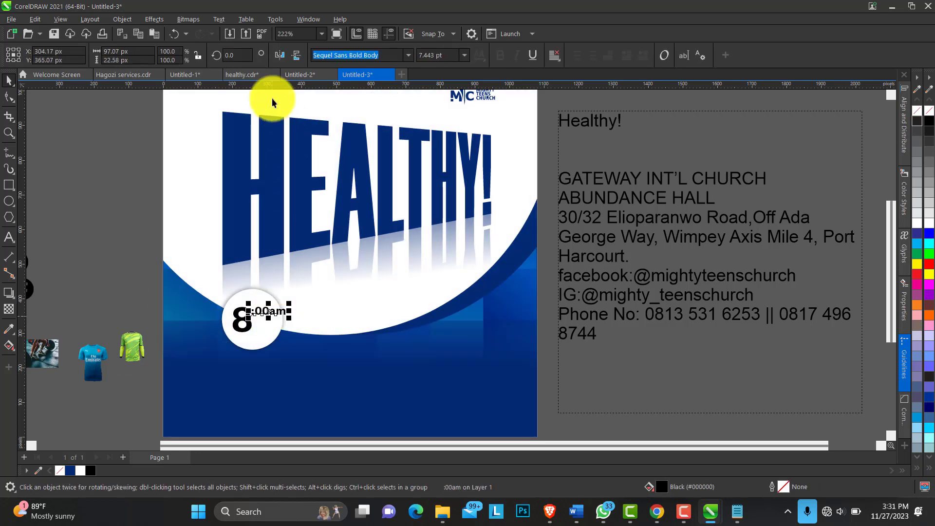
- Change the case of the ":00am" text to UPPERCASE
click(220, 20)
click(260, 257)
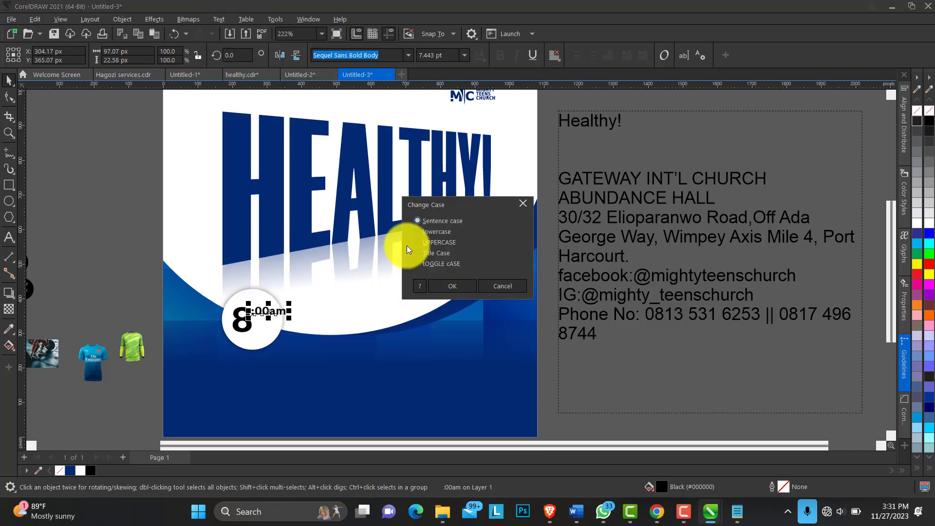
click(448, 243)
click(449, 286)
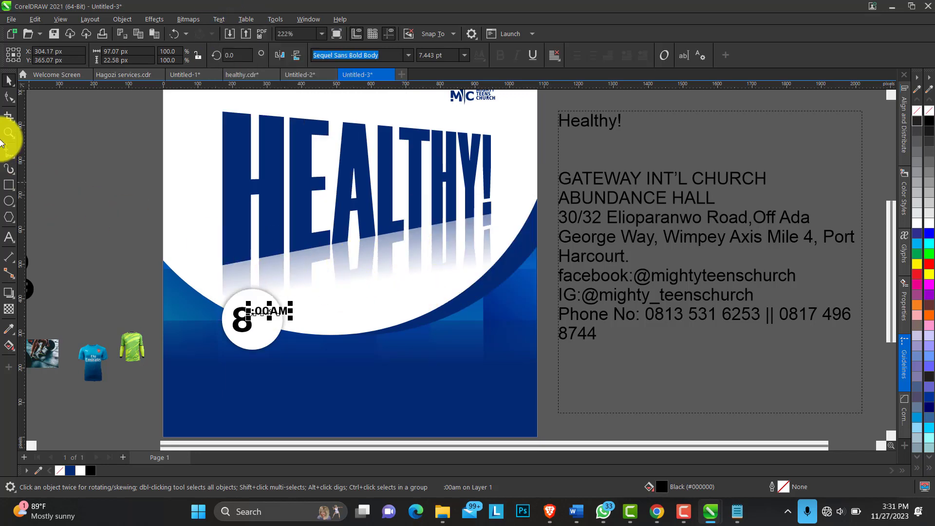
- Move "AM" to a second line below ":00" and tighten the line spacing between the two lines
drag(231, 315, 337, 366)
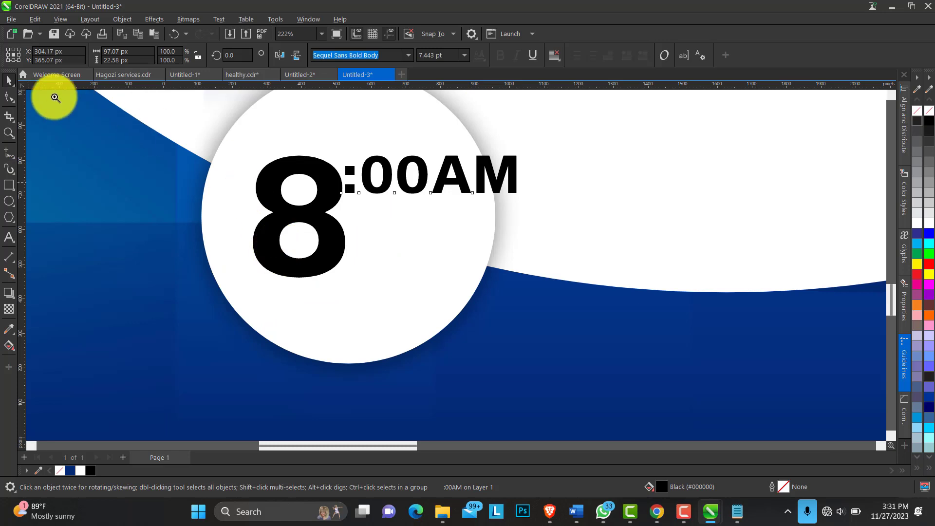
click(9, 80)
key(F8)
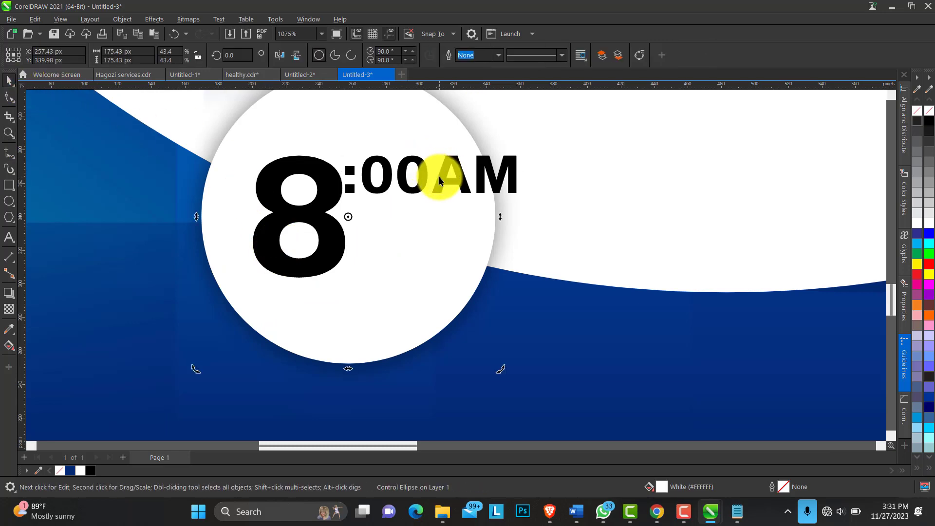
click(430, 187)
key(Return)
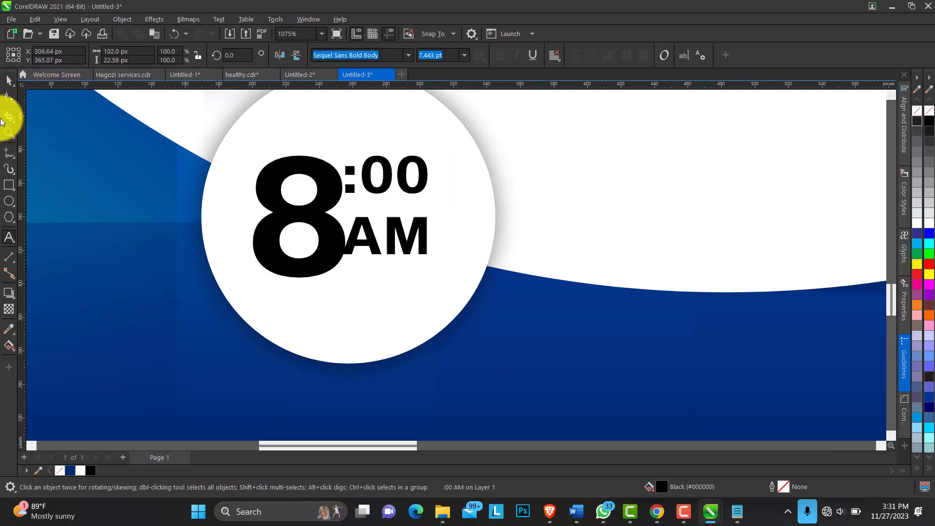
click(8, 96)
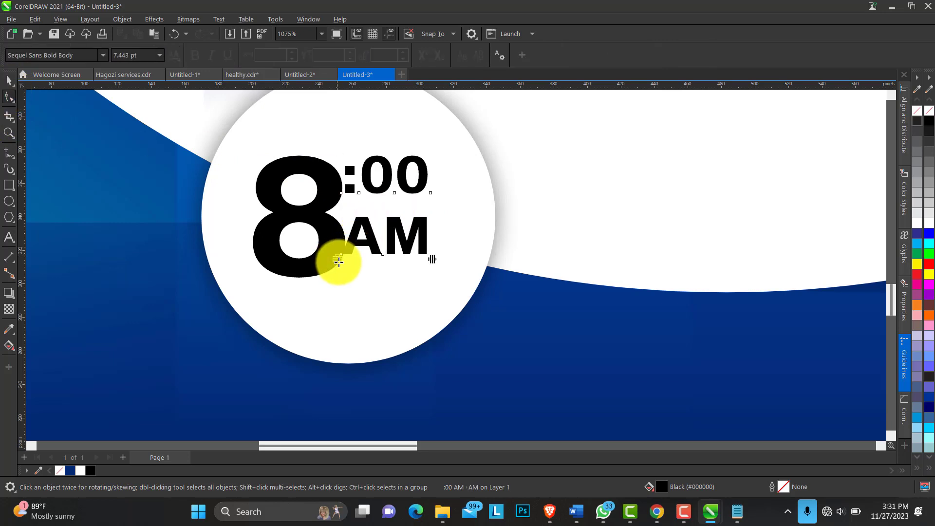
drag(334, 261, 345, 224)
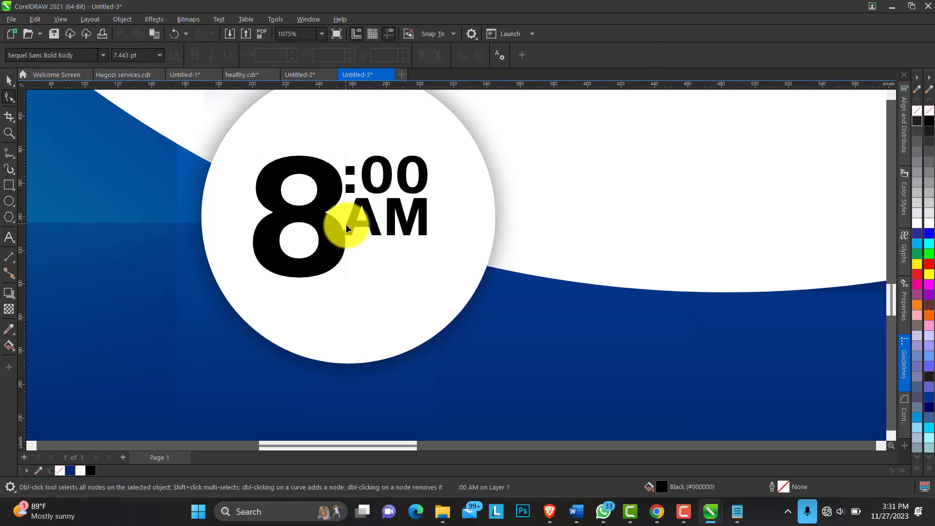
- Enlarge the two-line ":00 AM" text to about 10 pt beside the "8" and centre the whole time horizontally in the circle
click(9, 81)
drag(387, 184, 403, 210)
drag(447, 180, 478, 173)
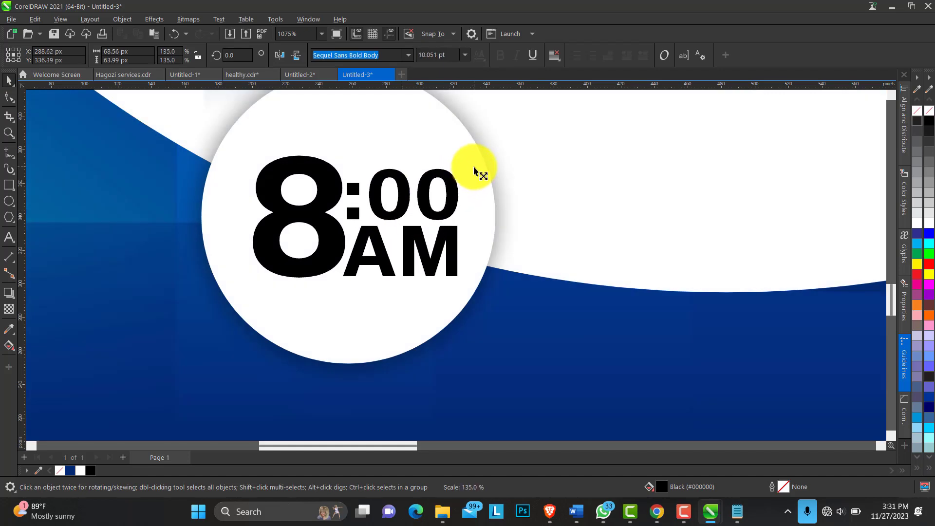
drag(409, 190, 409, 190)
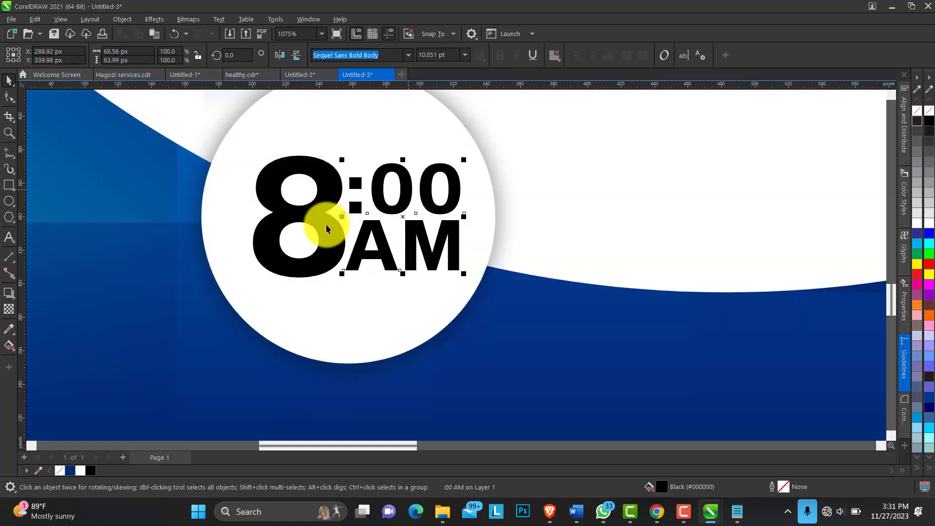
drag(384, 244, 372, 263)
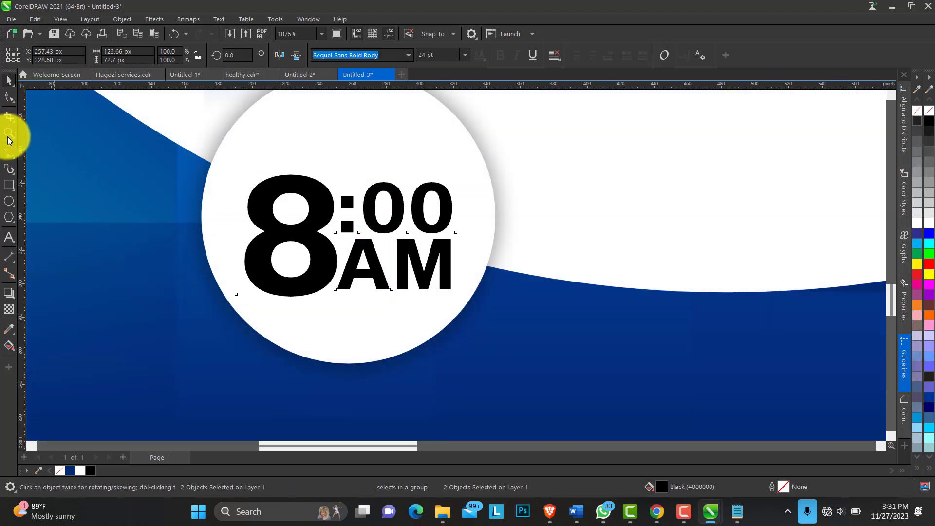
- Duplicate the "8" text and place the copy above the time, near the circle's upper edge
click(9, 132)
right_click(405, 207)
drag(63, 230, 539, 385)
drag(125, 161, 535, 361)
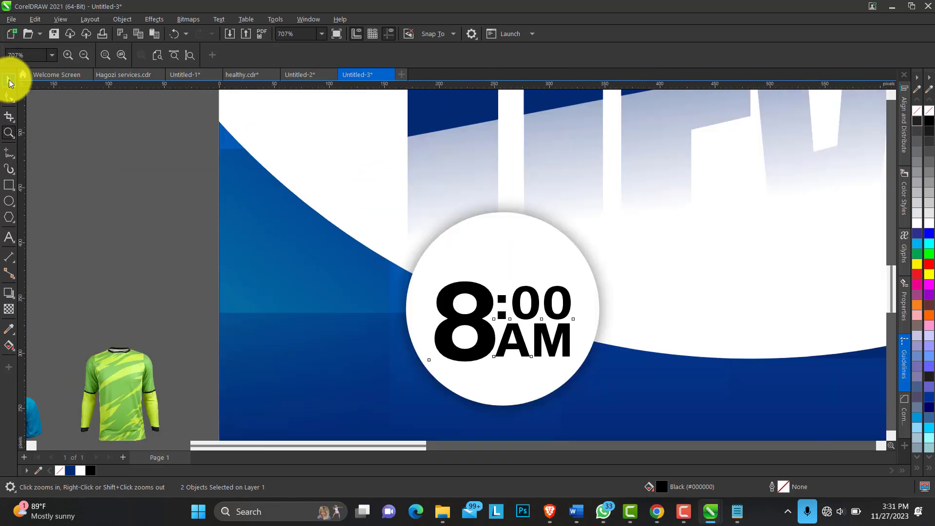
key(space)
key(Escape)
drag(466, 324, 536, 254)
right_click(496, 253)
- Replace the duplicated "8" with "1st Service" and shrink it to about 69 px wide above the time in the circle
double_click(486, 250)
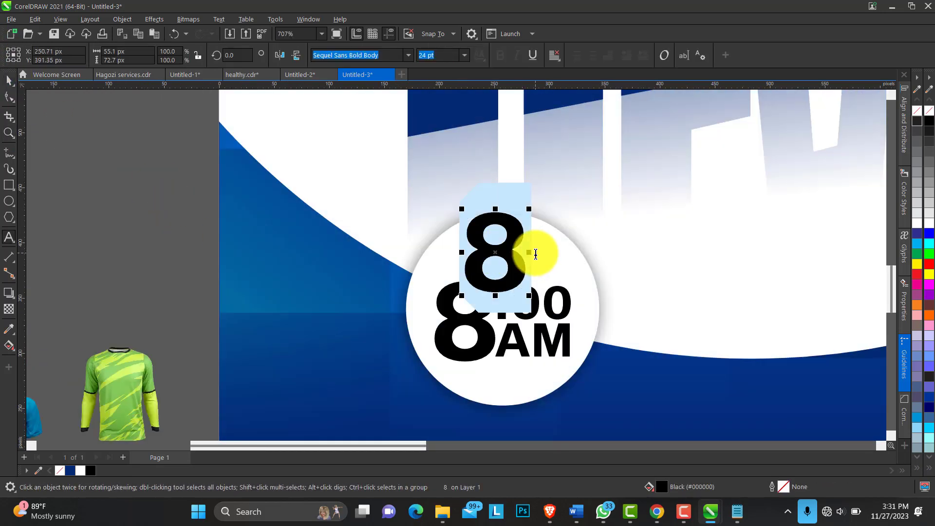
text(1)
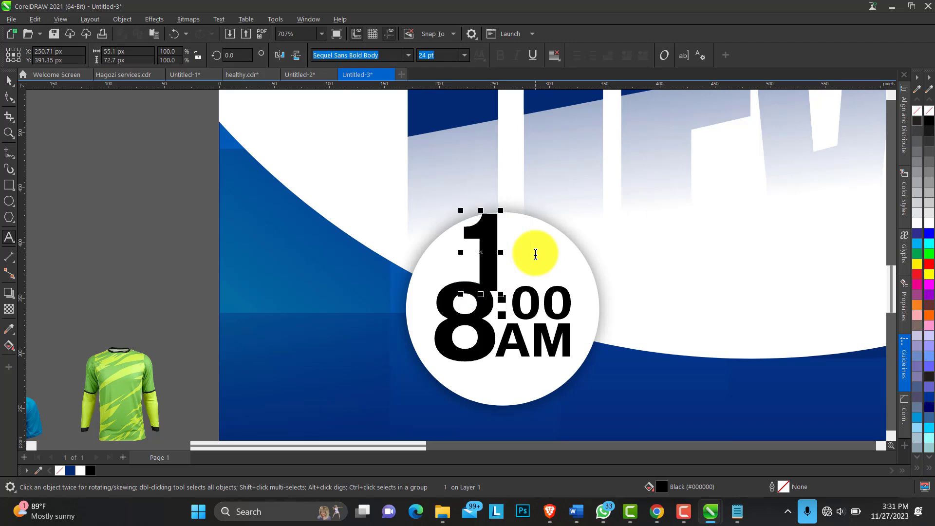
text(st )
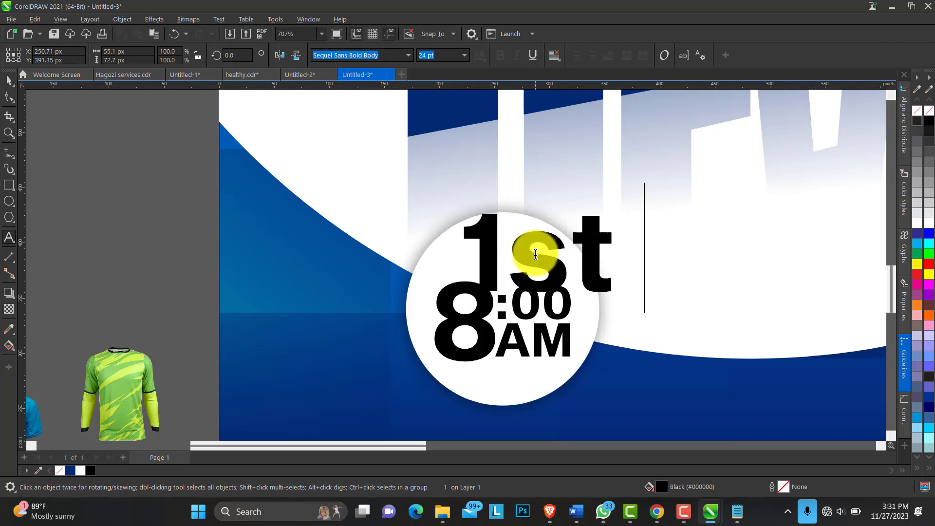
text(Service)
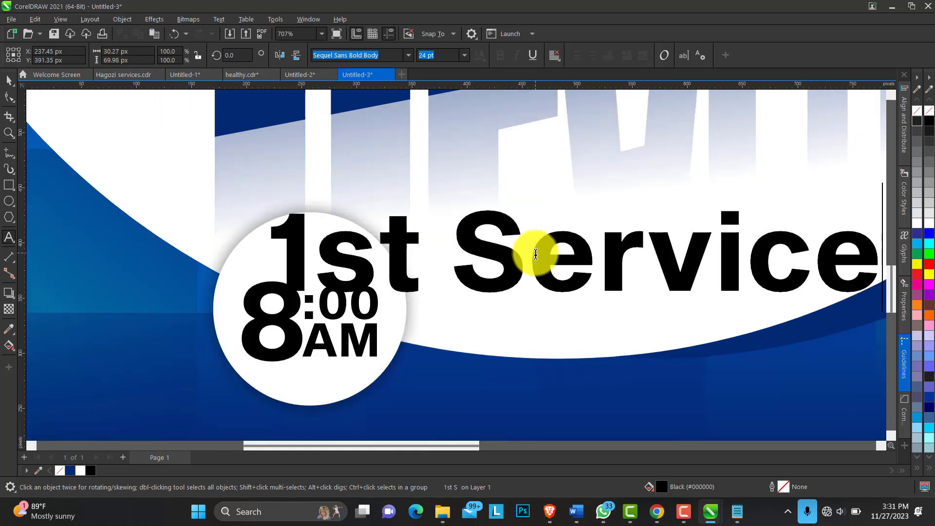
key(Escape)
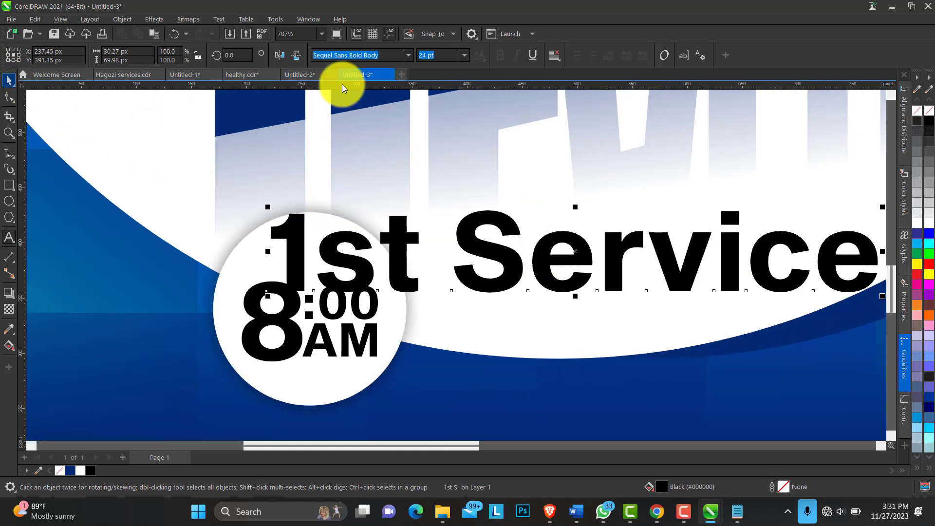
drag(267, 299, 530, 275)
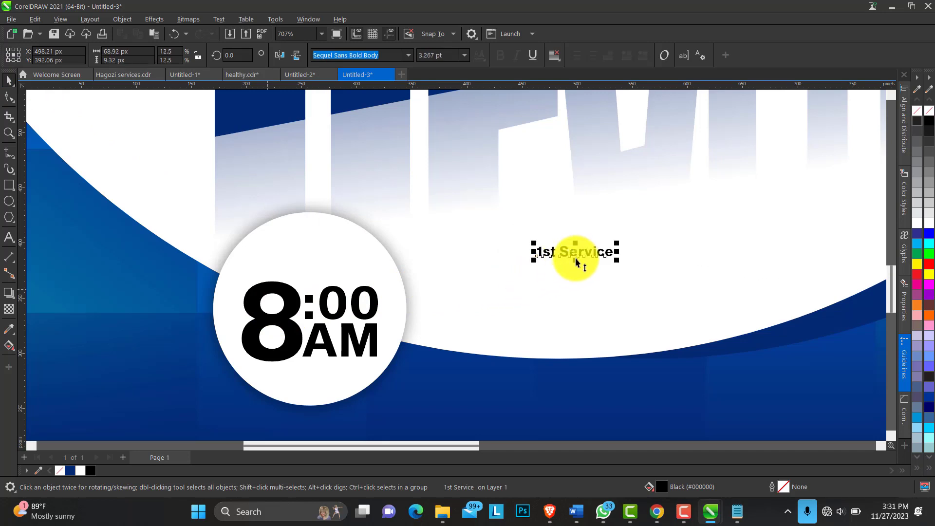
drag(578, 259, 305, 258)
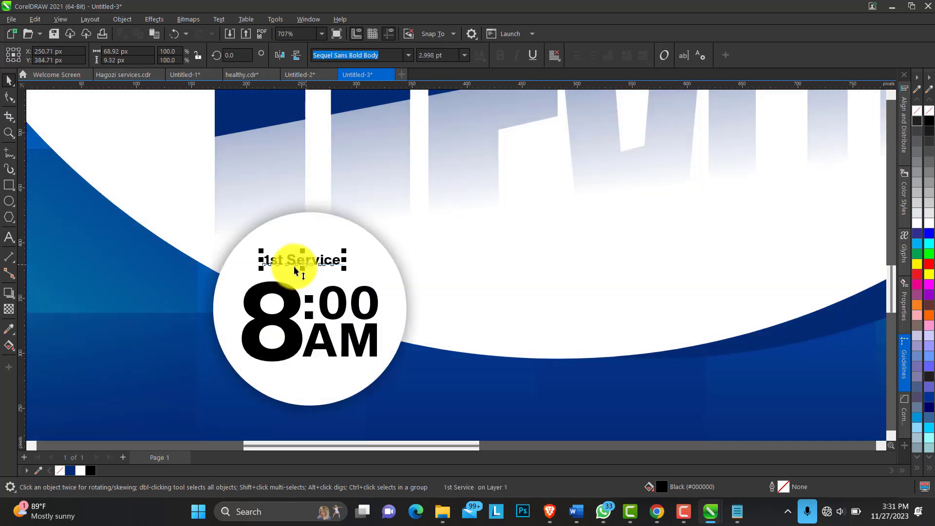
- Sample the light green of the green jersey into the document palette and fill the "1st Service" text with it
click(10, 132)
scroll(313, 223, down, 3)
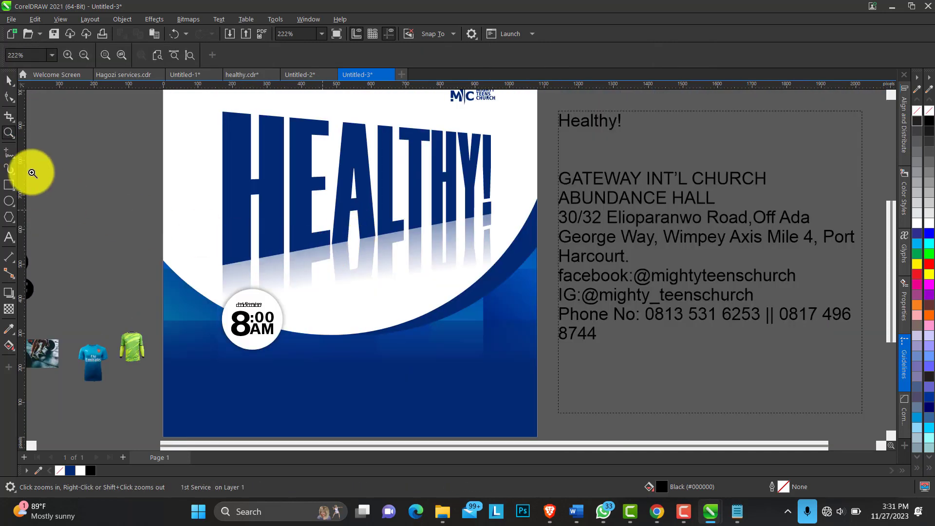
click(39, 471)
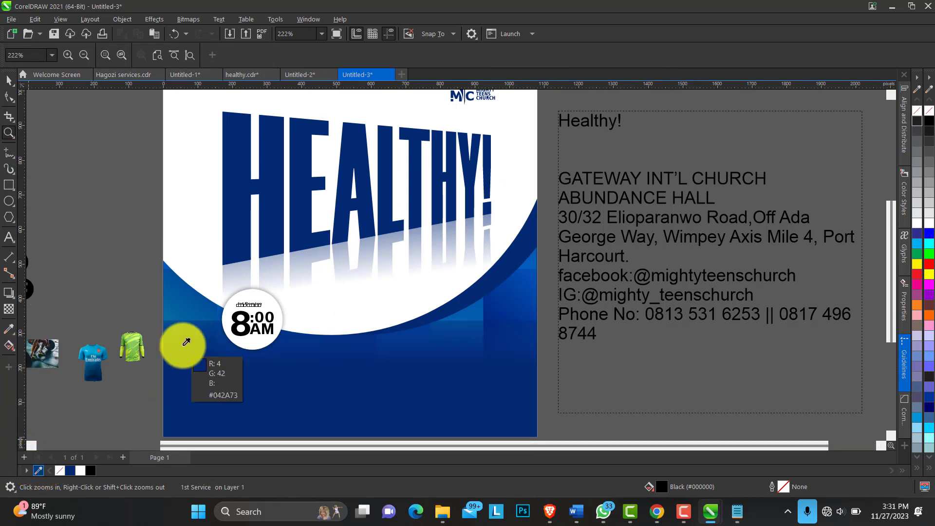
click(136, 341)
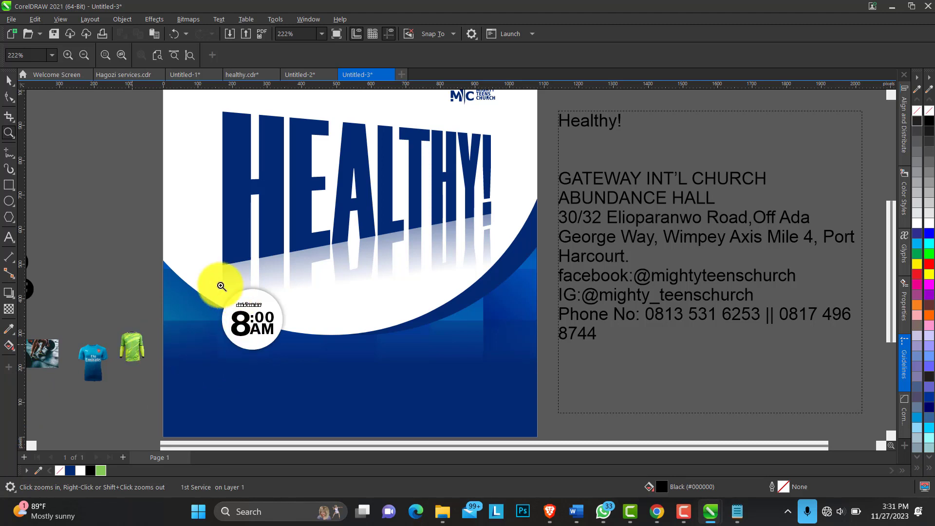
drag(200, 267, 395, 397)
click(9, 80)
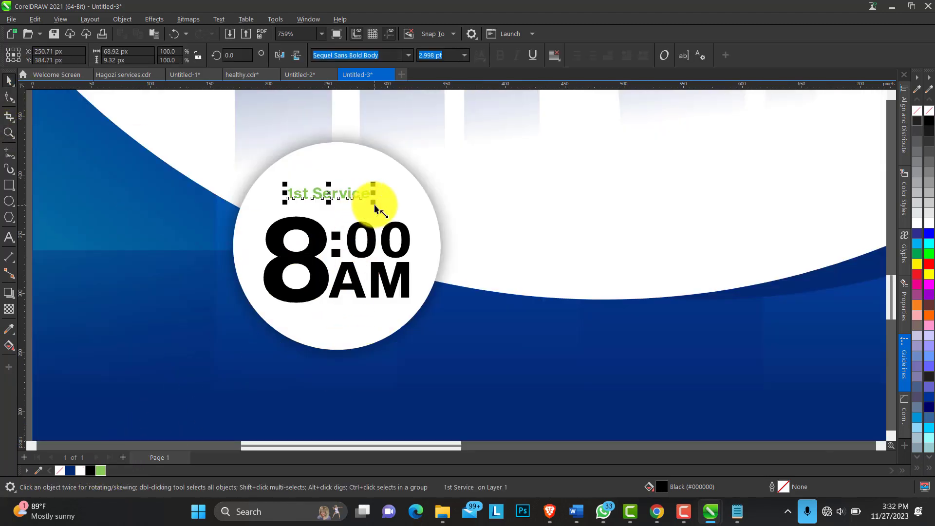
- Convert the "1st Service" text to UPPERCASE and fit it to about 110 px wide directly above the time
drag(375, 208, 406, 234)
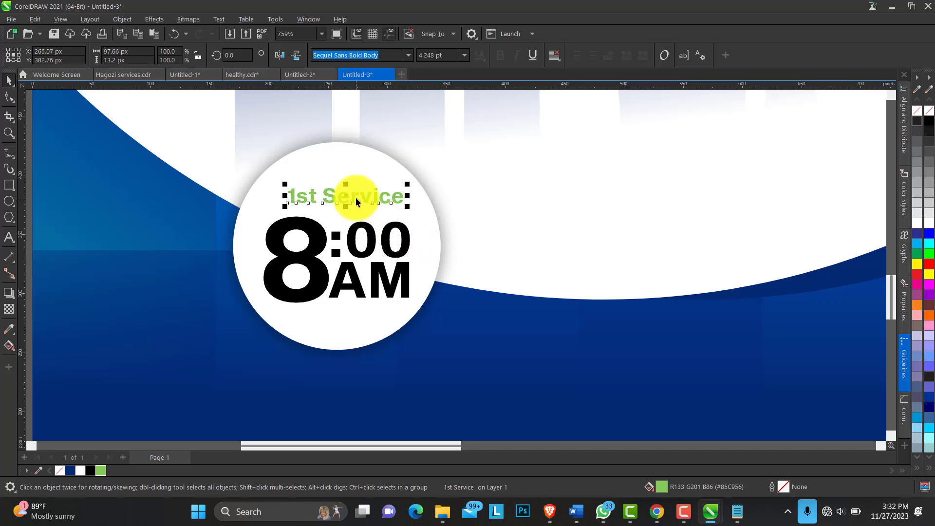
drag(356, 198, 409, 190)
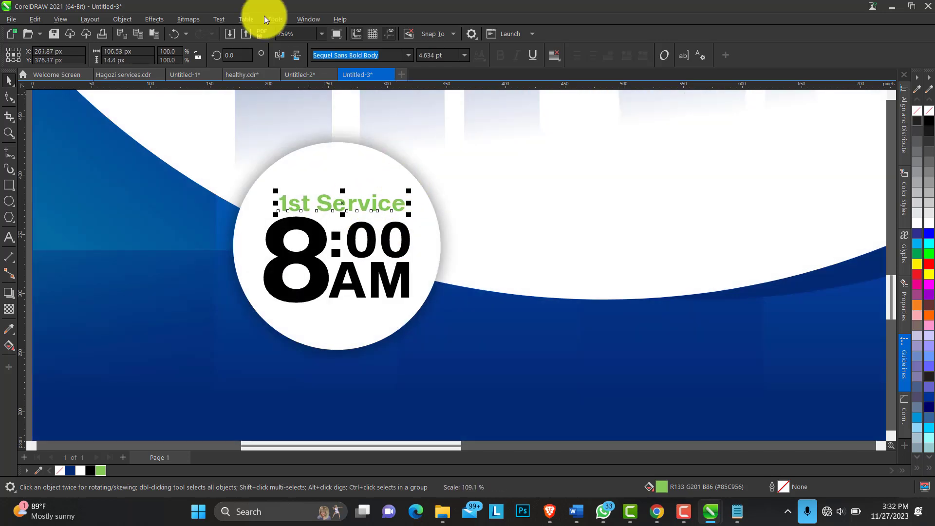
click(221, 18)
click(259, 261)
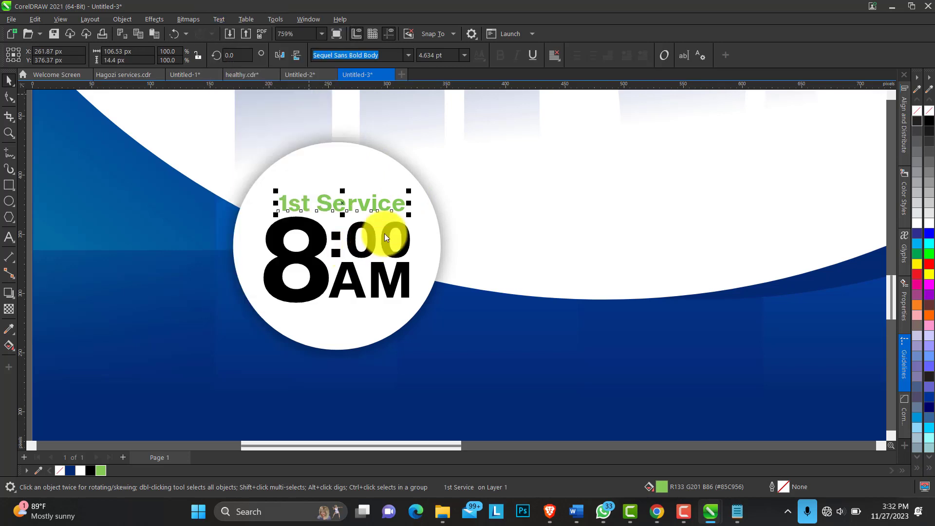
click(432, 241)
click(460, 287)
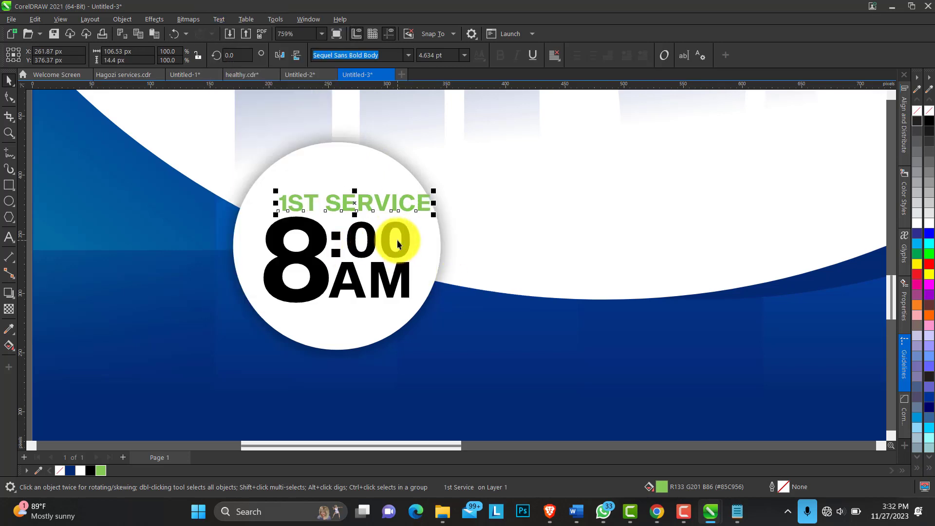
drag(435, 191, 413, 192)
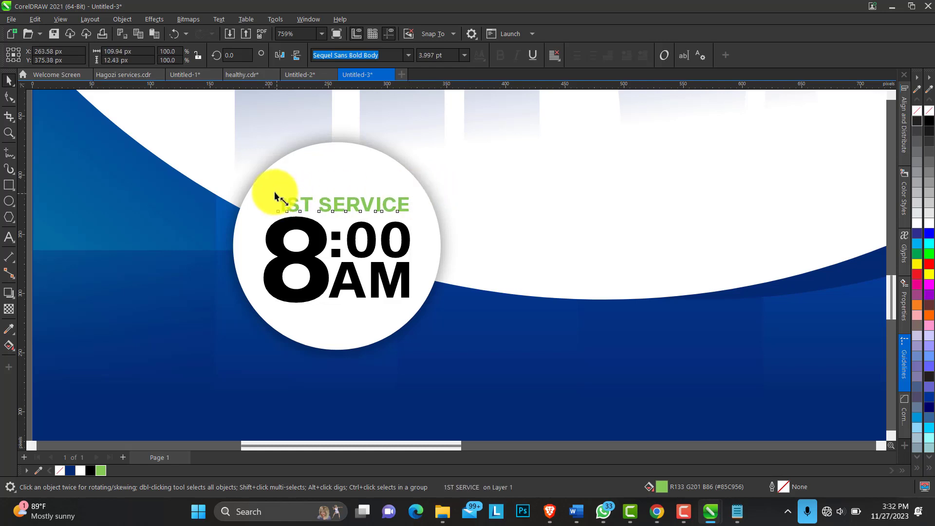
- Enlarge the "1ST SERVICE" text to about 119 px wide above the time in the circle
drag(275, 197, 265, 192)
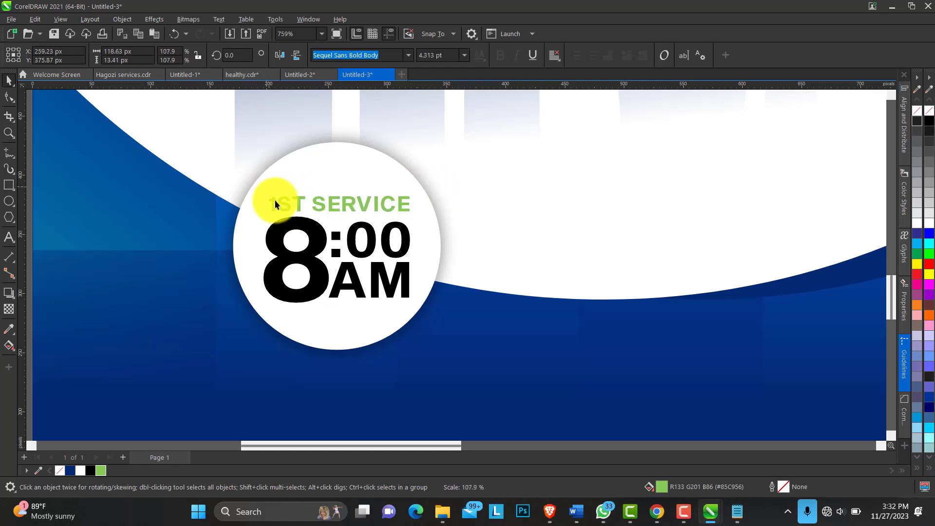
click(9, 134)
right_click(345, 222)
right_click(348, 227)
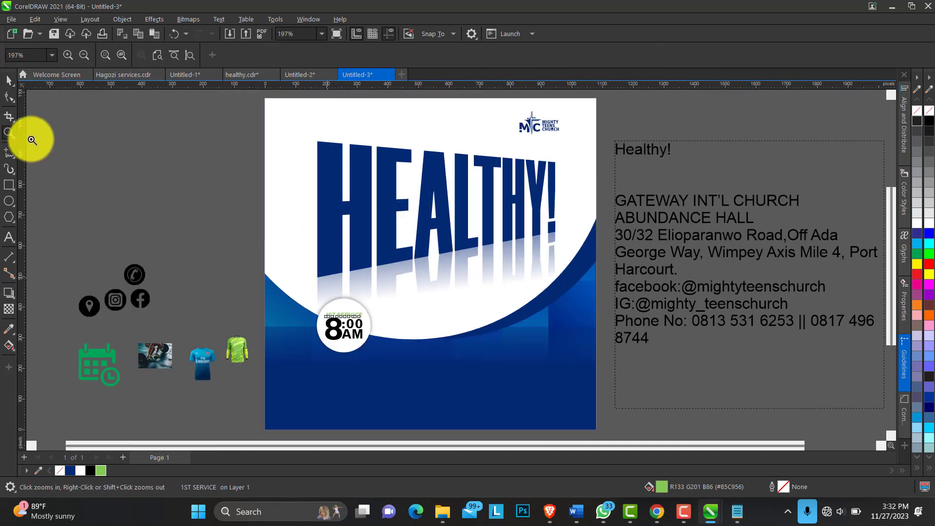
- Move the green date icon onto the flyer's white area below the heading reflection and bring it to the front
click(9, 80)
click(94, 352)
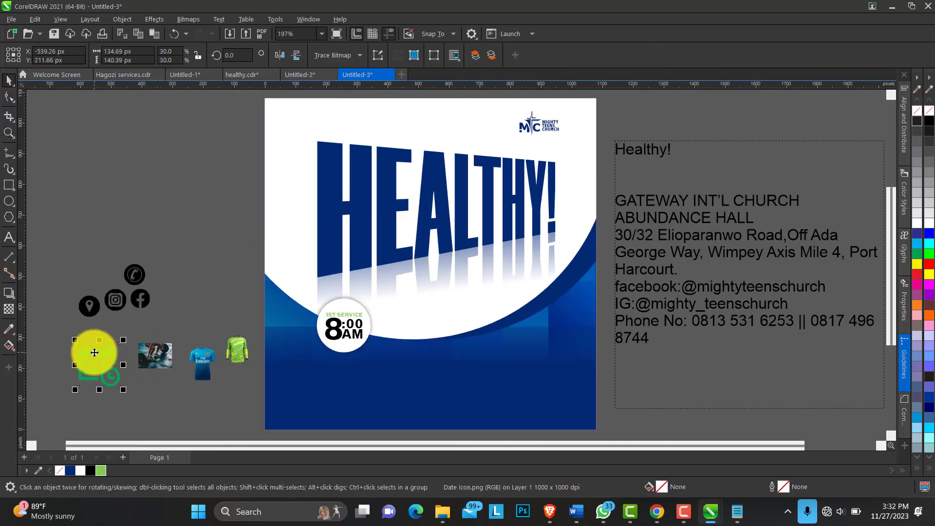
drag(100, 358, 452, 314)
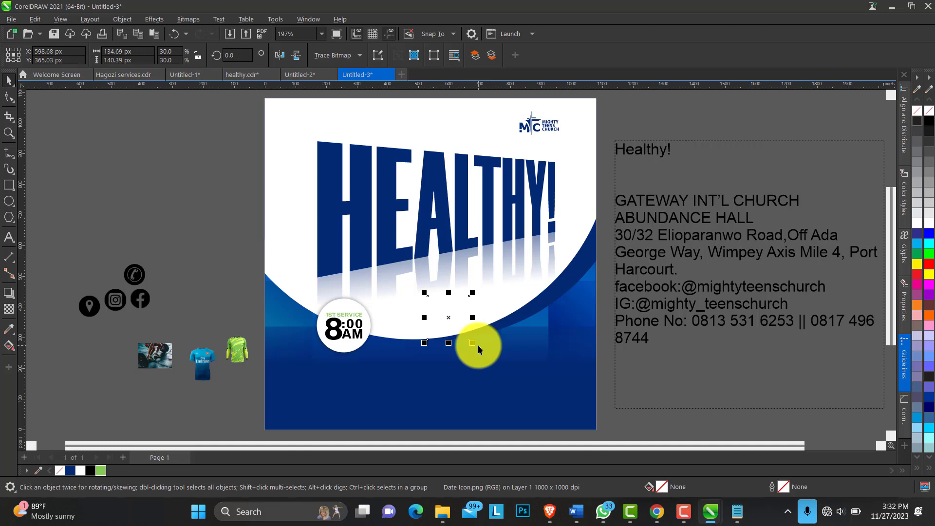
key(shift+Page_Up)
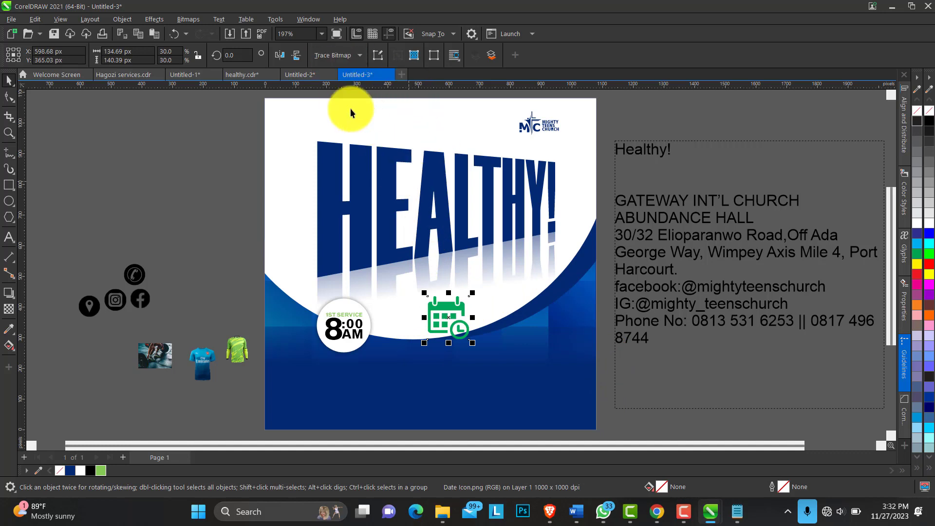
- Try to vectorise the green date icon with Quick Trace
click(347, 59)
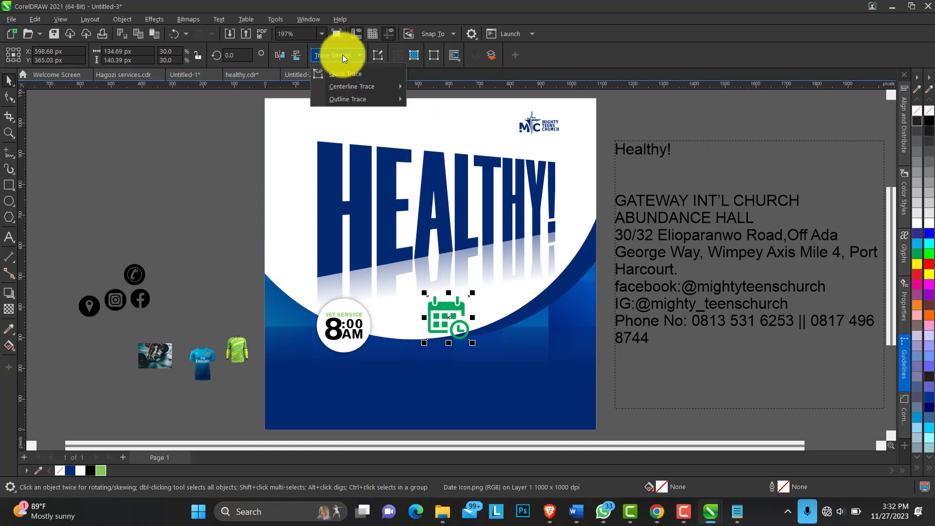
click(352, 78)
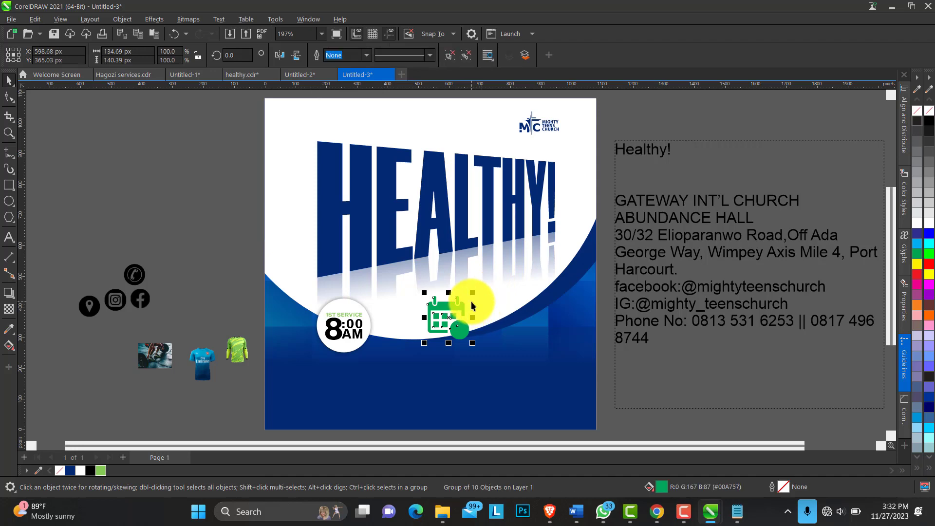
key(ctrl+z)
- Move the date icon down over the blue area and convert it to Black and White (1-bit) using Line Art, threshold 192
click(449, 312)
drag(449, 312, 421, 351)
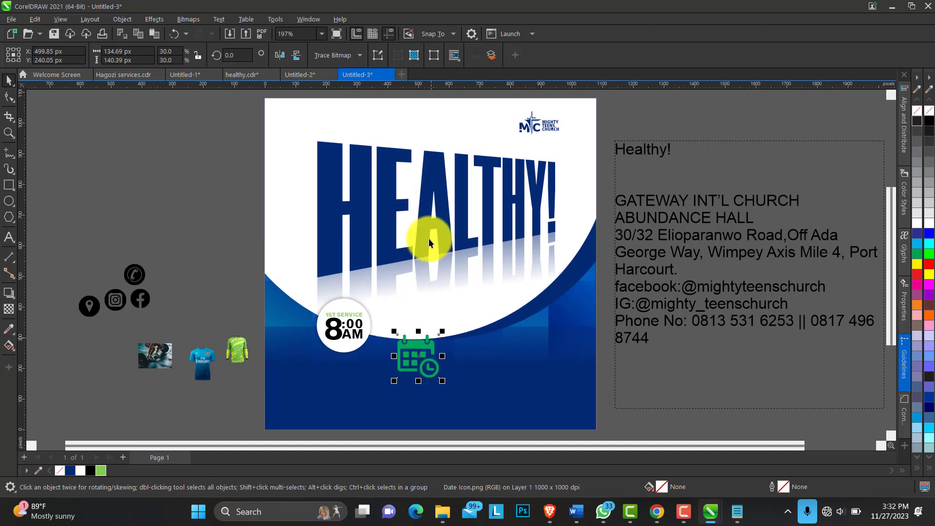
click(189, 21)
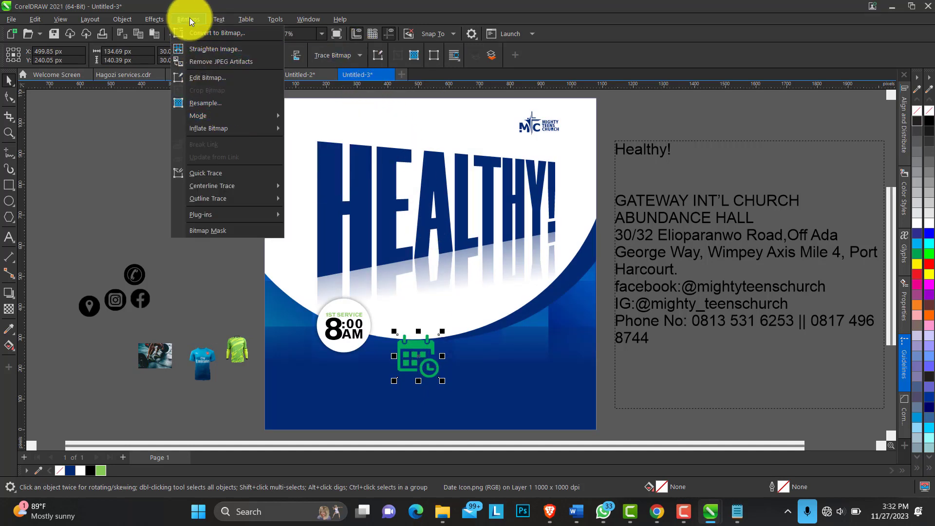
mouse_move(237, 117)
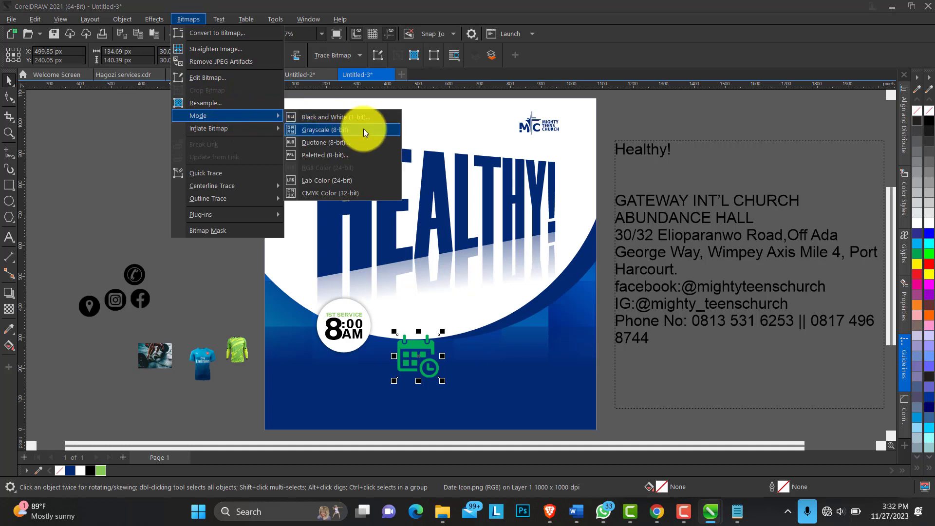
click(340, 117)
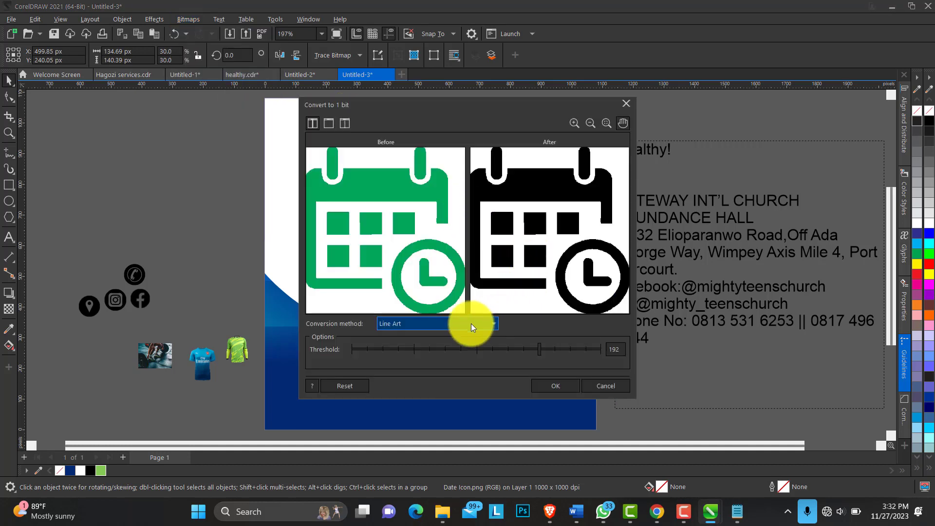
click(560, 388)
- Vectorise the black-and-white date icon with an Outline Trace of image type Line art
mouse_move(415, 349)
mouse_down()
mouse_move(494, 336)
mouse_move(425, 344)
mouse_up()
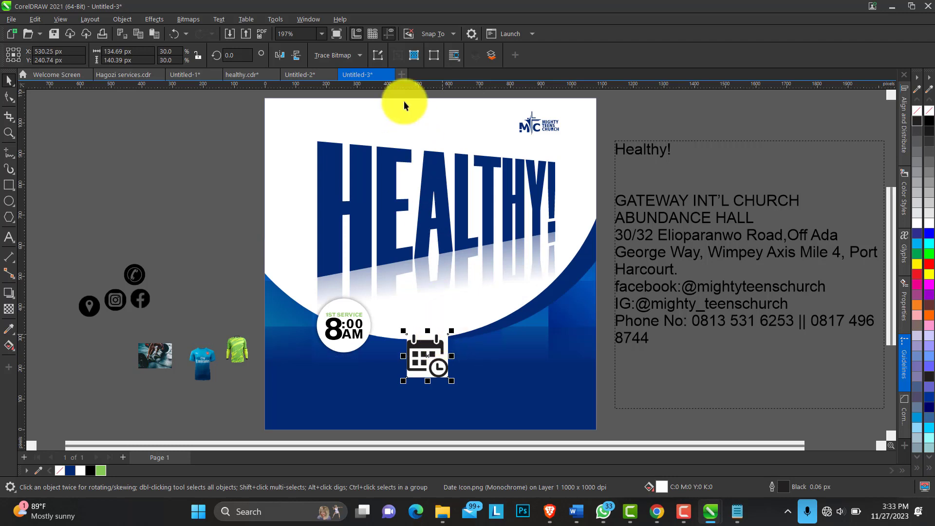
click(359, 54)
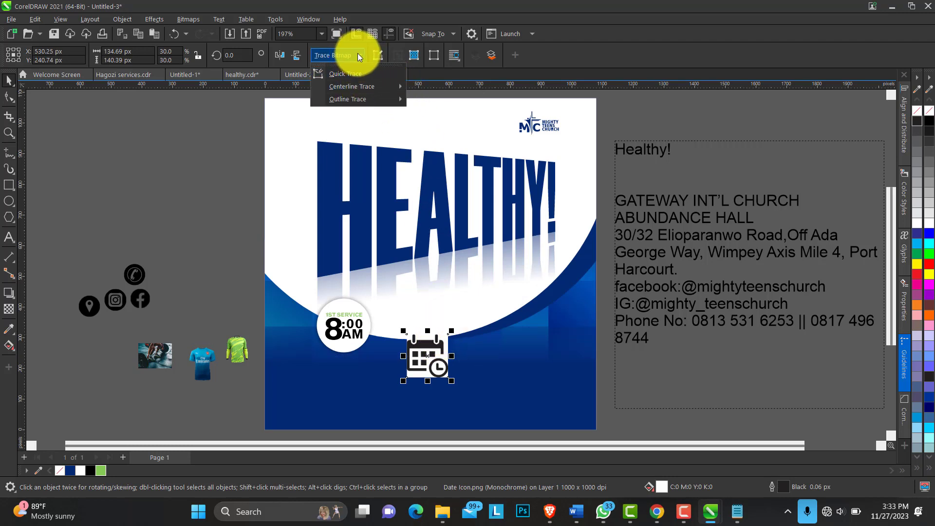
mouse_move(382, 93)
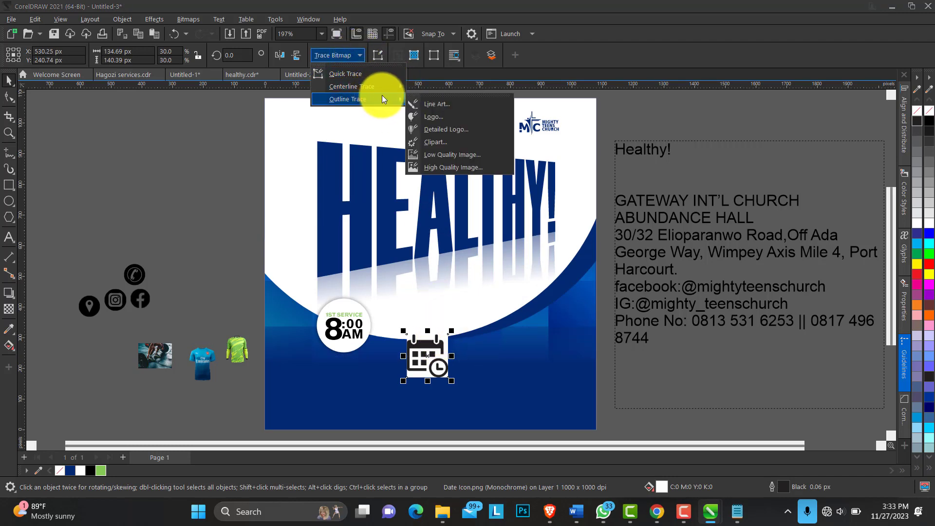
click(449, 104)
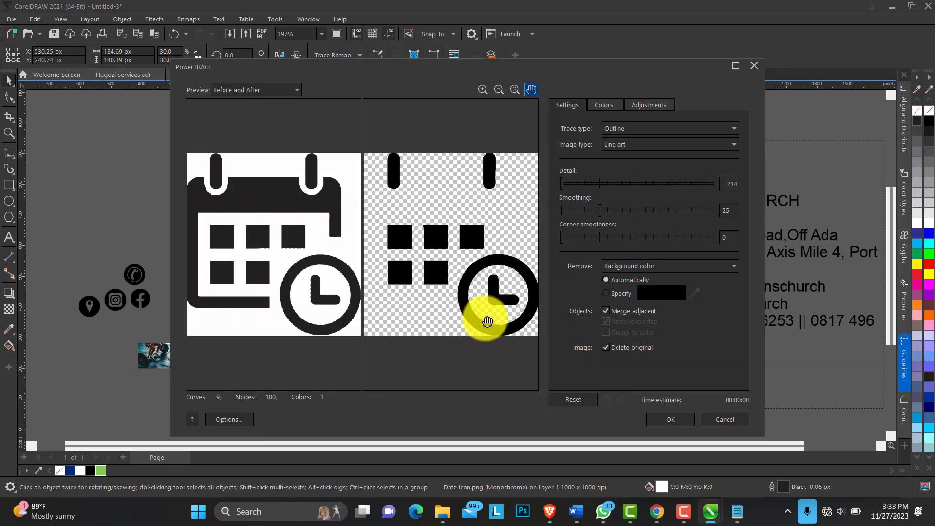
click(664, 418)
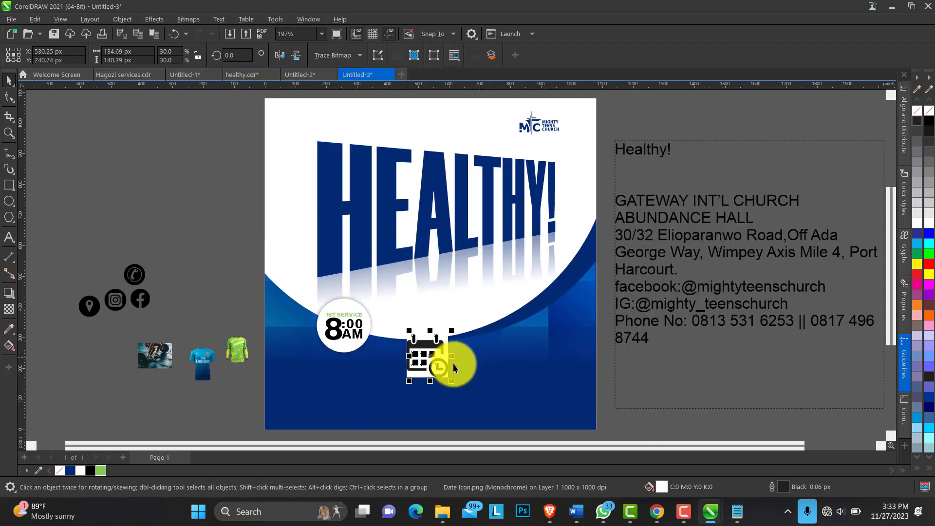
- Move the date icon bitmap just below the service-time circle and apply Quick Trace to it
drag(425, 344, 350, 362)
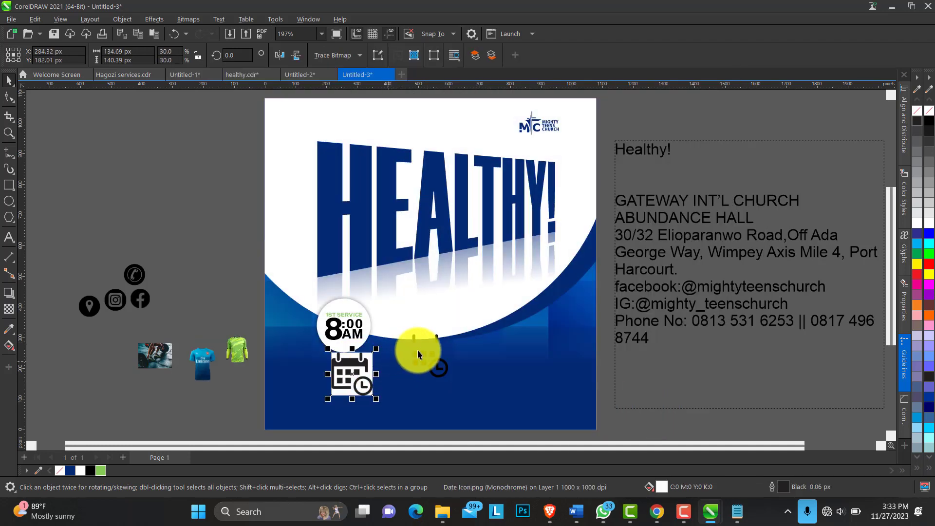
click(338, 53)
click(348, 76)
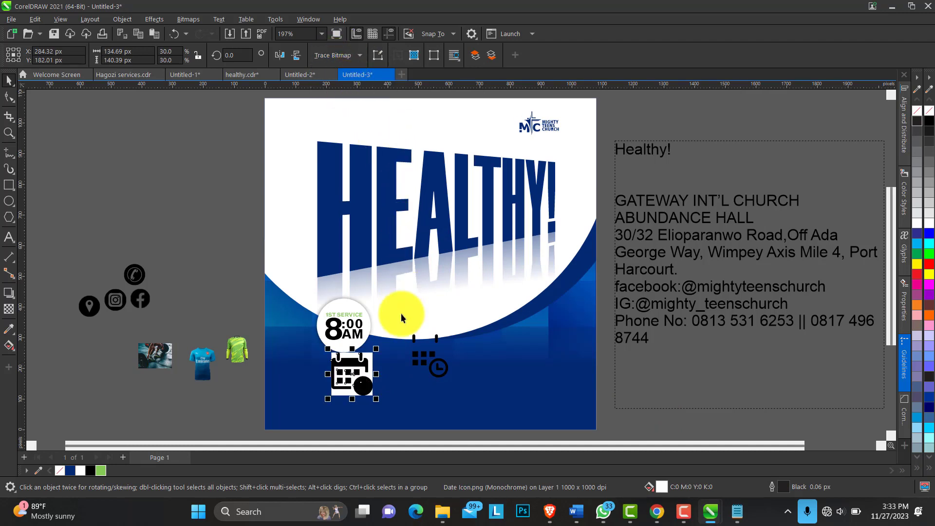
- Move the quick-traced calendar off the date icon bitmap and delete the bitmap
drag(341, 363, 305, 363)
click(361, 373)
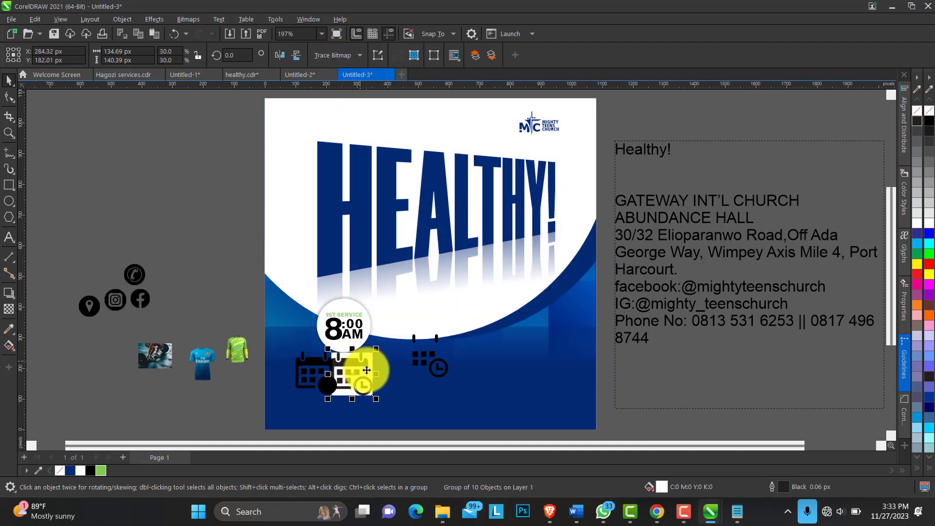
key(Delete)
- Fill the quick-traced calendar icon with the light green from the document palette
click(326, 381)
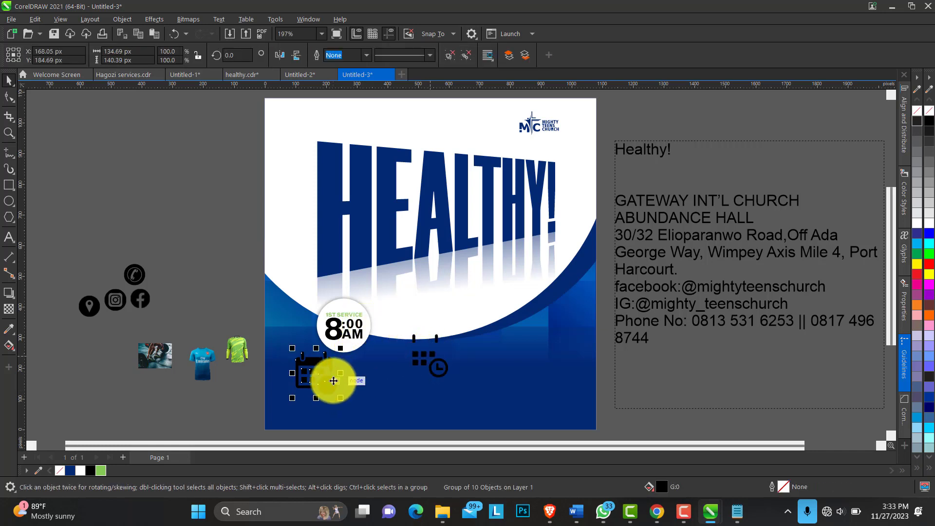
click(8, 131)
drag(244, 315, 574, 434)
click(8, 79)
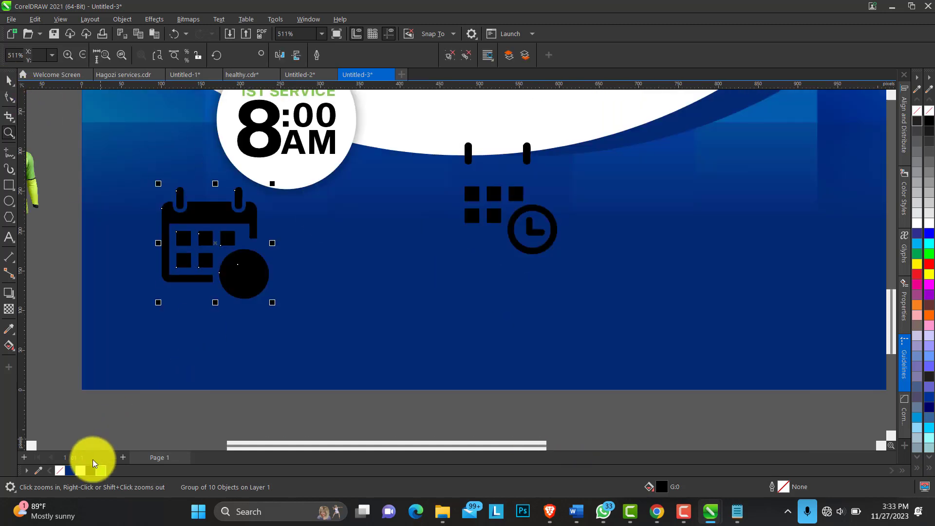
click(101, 470)
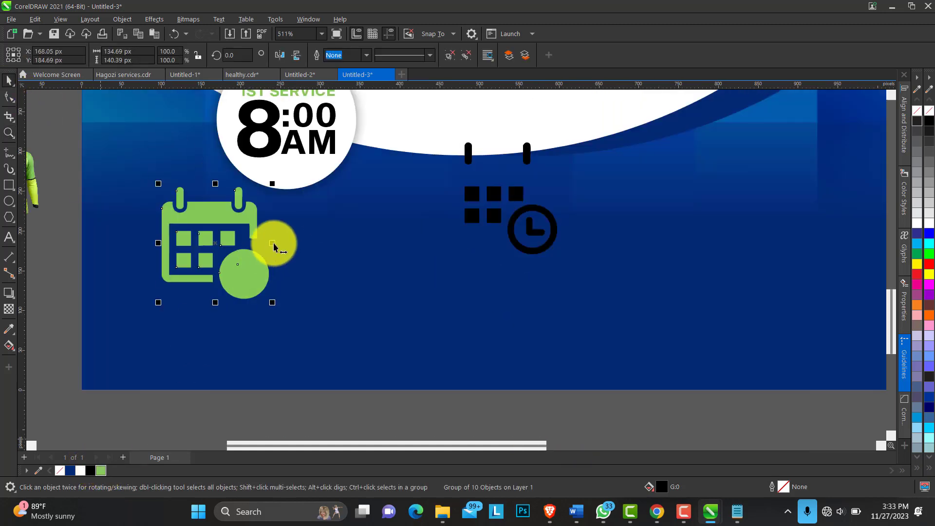
- Ungroup both traced icons and delete the calendar squares and bars of the line-art trace, keeping its clock
click(449, 55)
click(471, 163)
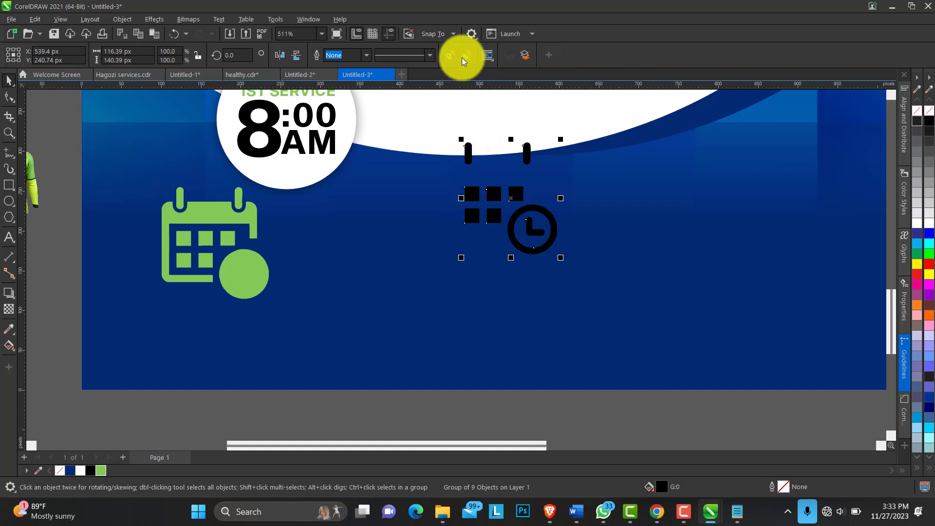
drag(426, 390, 524, 141)
key(Delete)
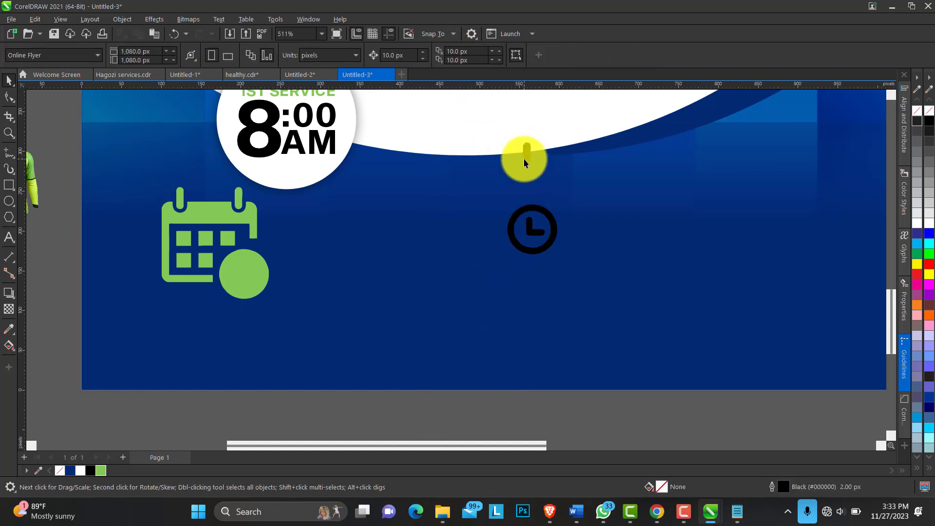
- Combine the black clock's ring and hands into one curve and place it over the calendar's solid green disc
click(532, 208)
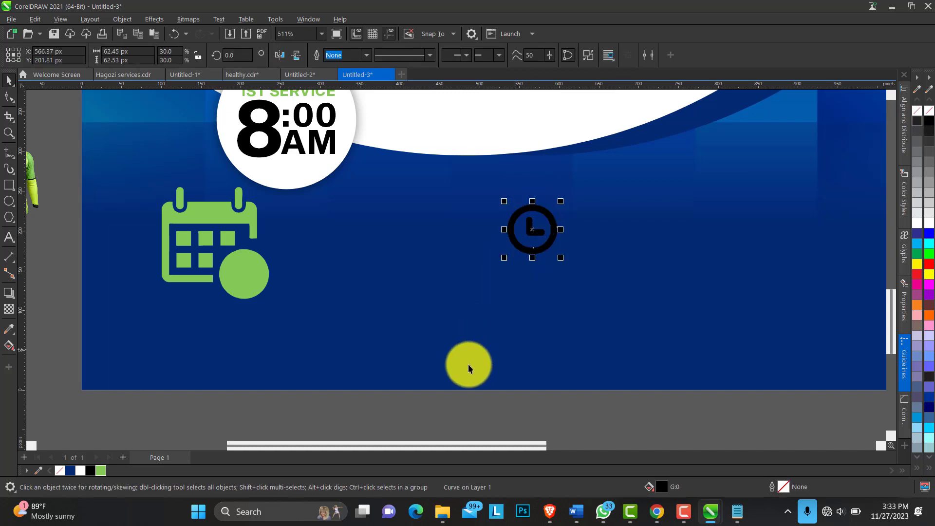
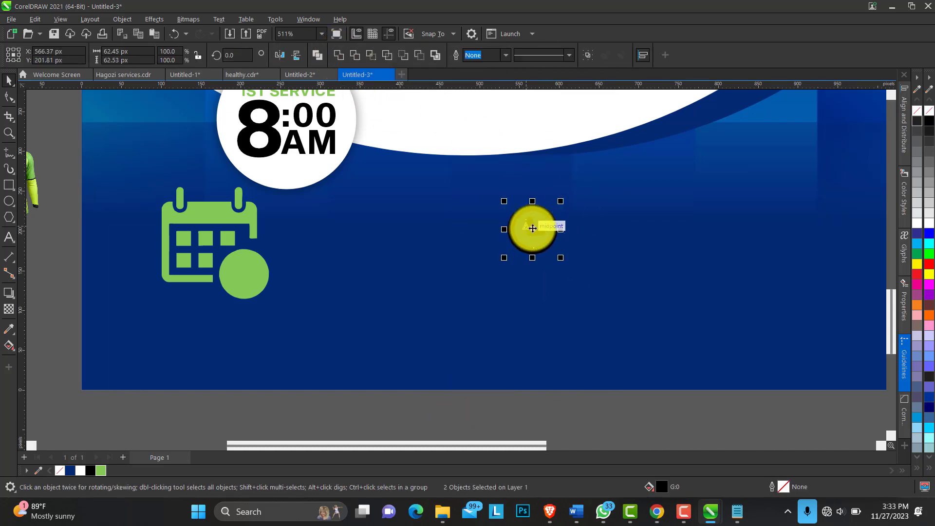
drag(534, 225, 243, 276)
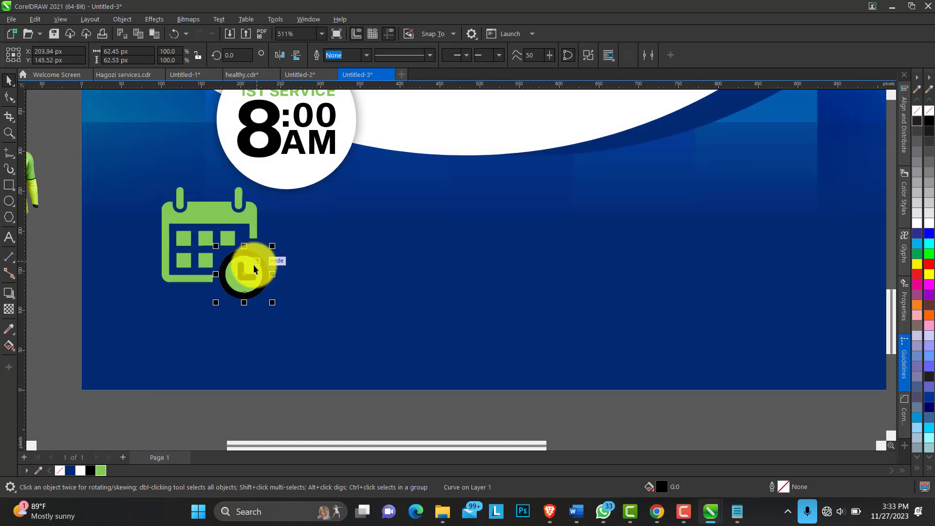
click(253, 266)
click(252, 267)
- Remove the calendar's solid green disc with its hands shape and set the black clock in its place
ctrl+click(225, 214)
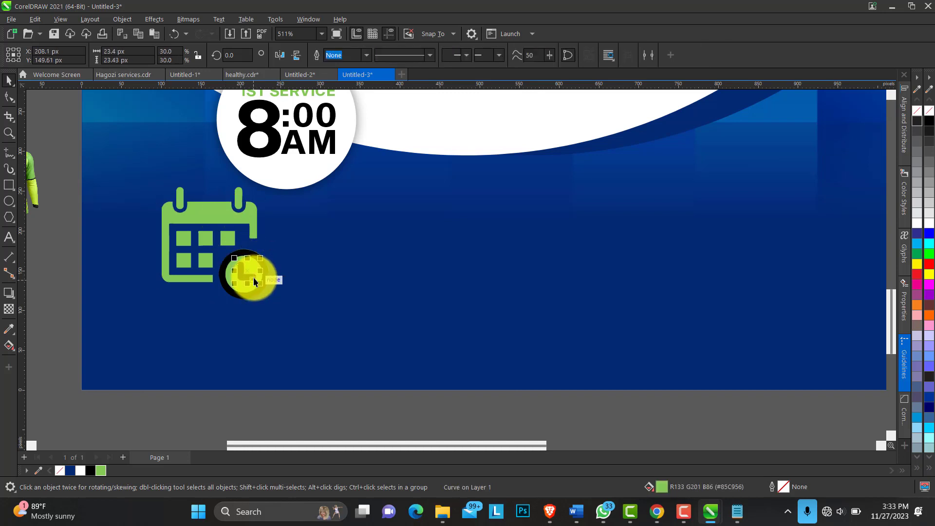
ctrl+click(211, 221)
drag(231, 294, 322, 289)
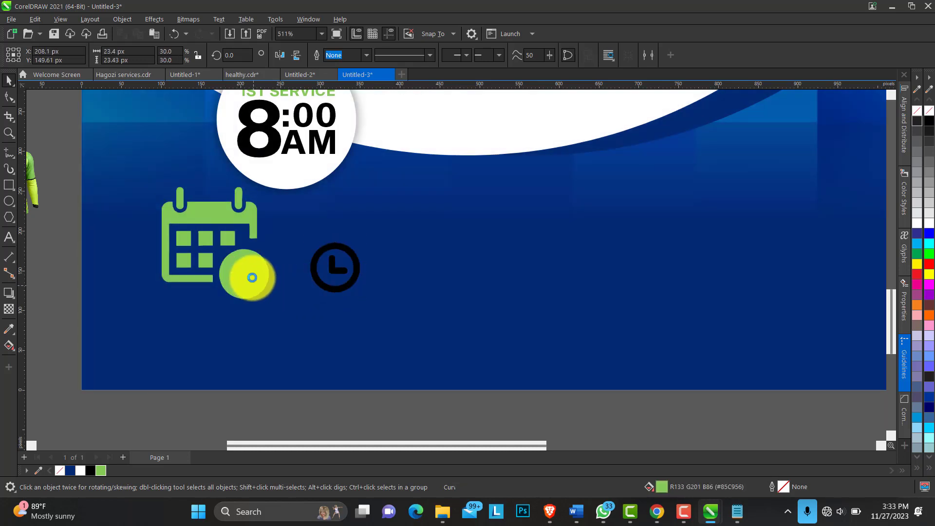
mouse_move(252, 277)
mouse_down()
mouse_move(334, 268)
mouse_move(246, 274)
mouse_up()
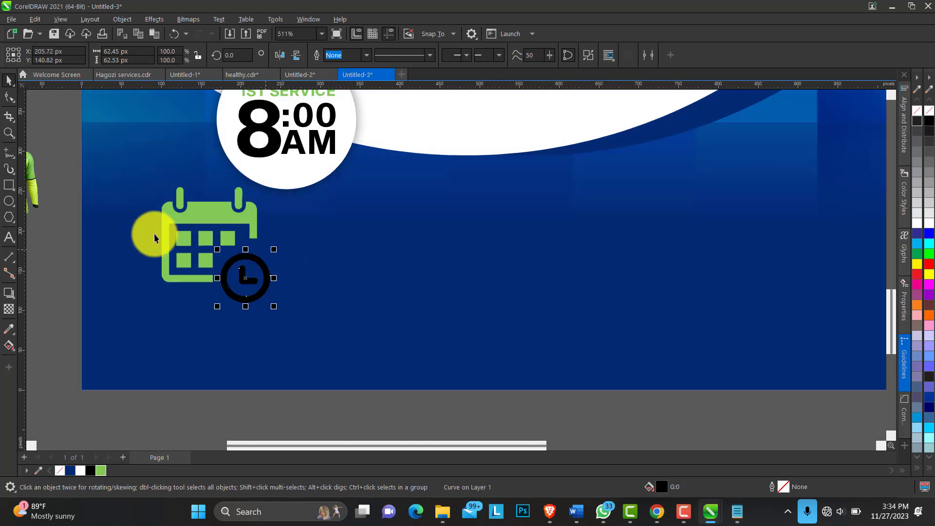
- Fill the clock with the palette's light green and nudge it up to fit the calendar's corner cut-out
click(101, 469)
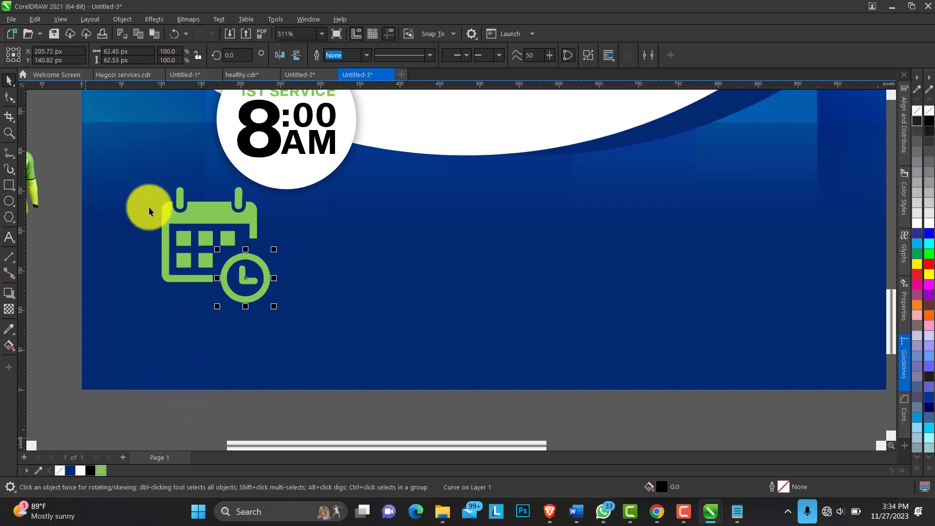
drag(226, 288, 264, 297)
click(337, 55)
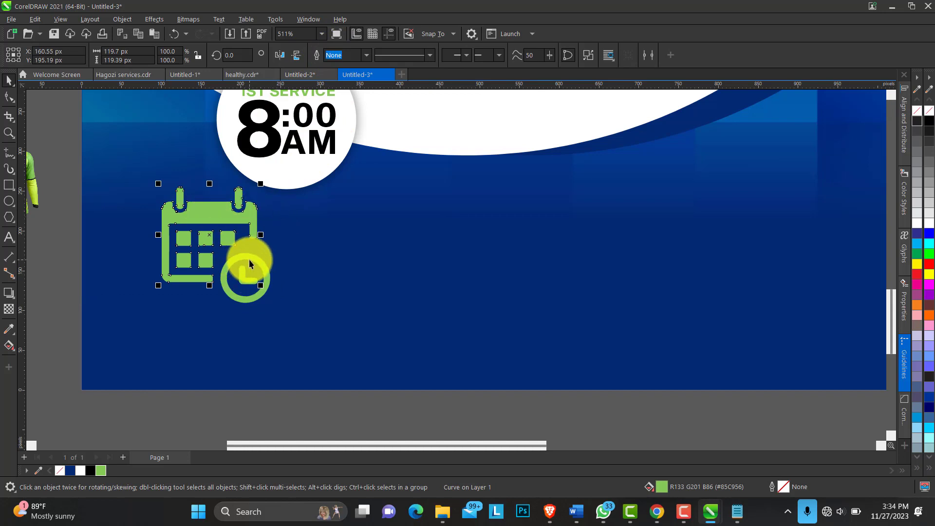
key(Up)
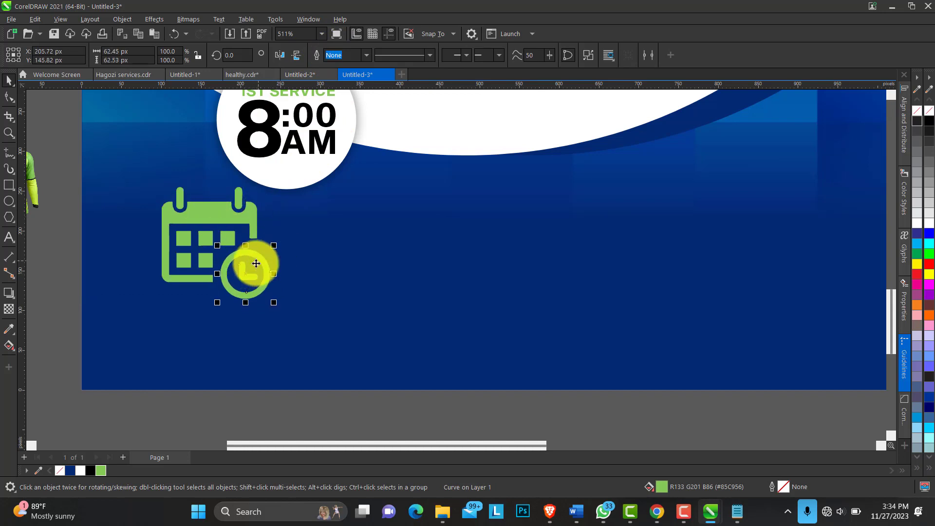
click(9, 131)
key(F4)
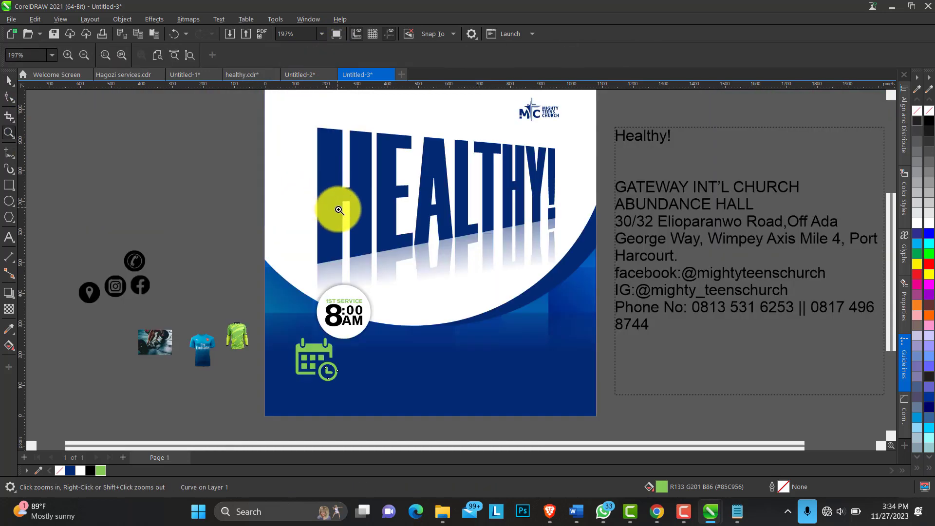
drag(200, 196, 665, 419)
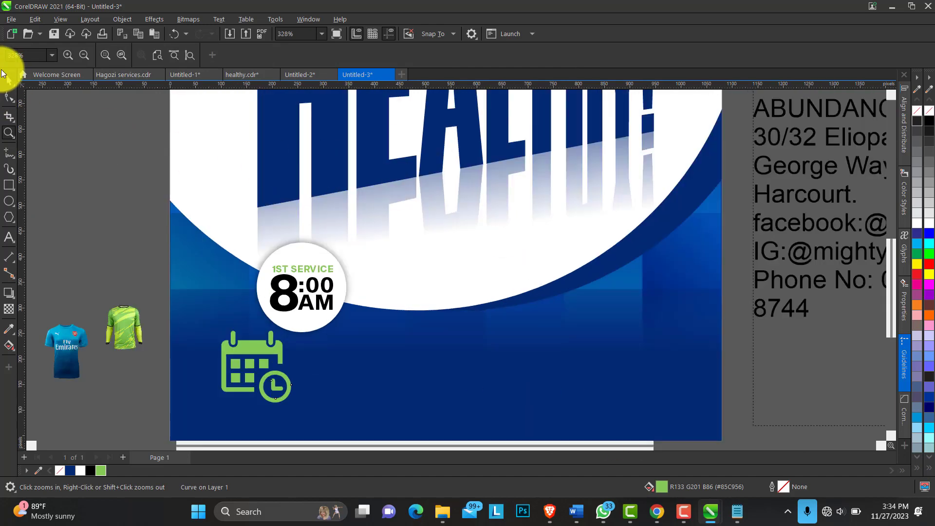
- Place a copy of the date icon's green clock at the top of the service-time badge and shrink it to about 24 px
click(9, 80)
drag(282, 385, 321, 247)
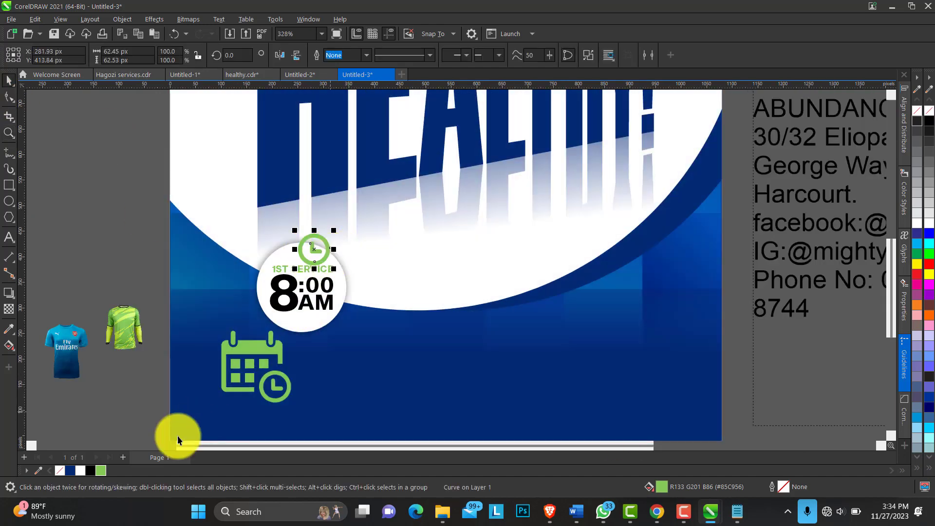
click(70, 471)
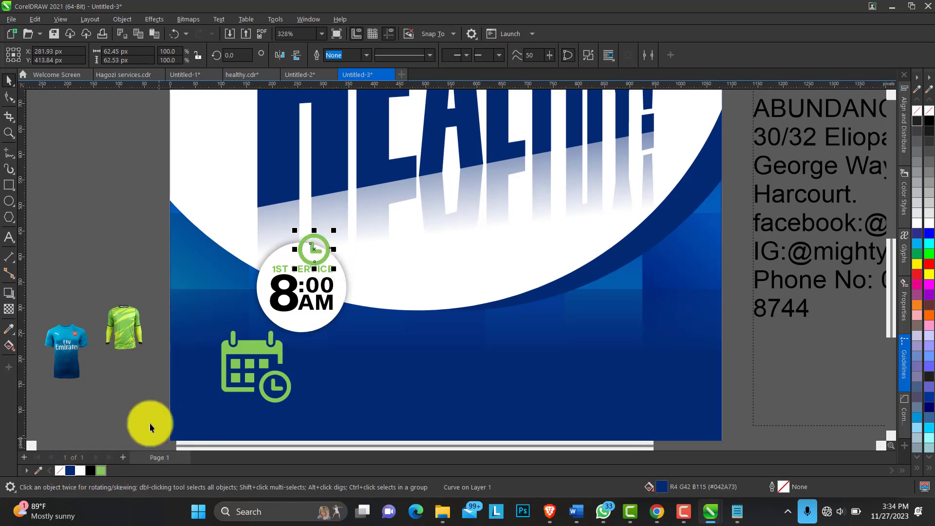
drag(334, 234, 303, 262)
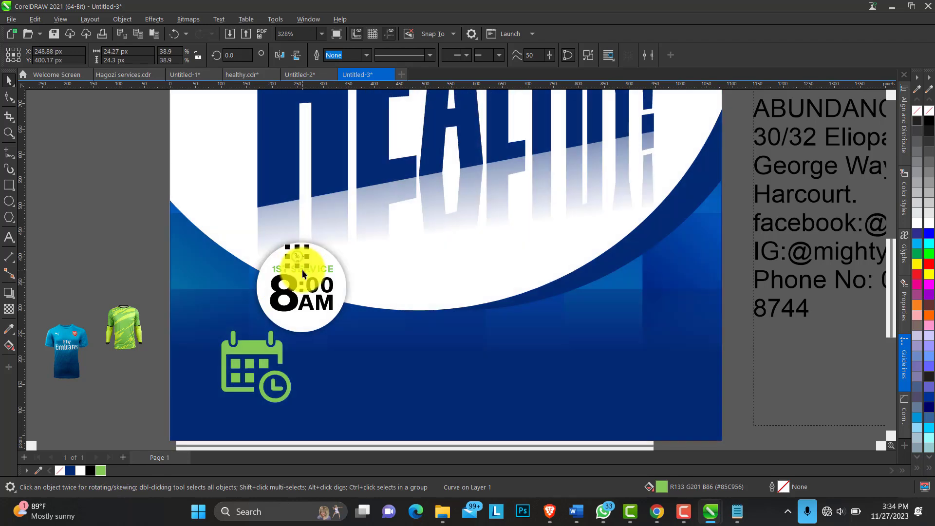
- Centre the small clock horizontally on the "1ST SERVICE" text and fill it with the palette's dark blue
shift+click(305, 271)
key(c)
click(158, 261)
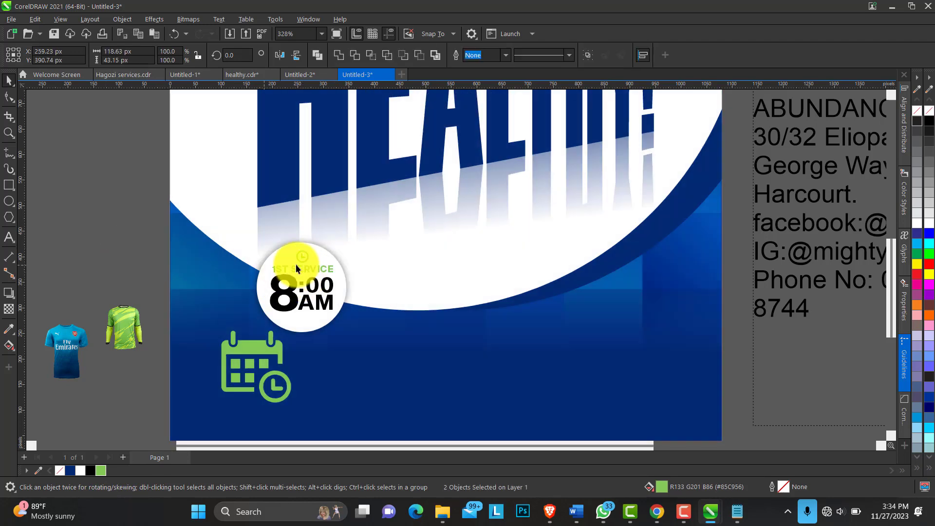
click(305, 258)
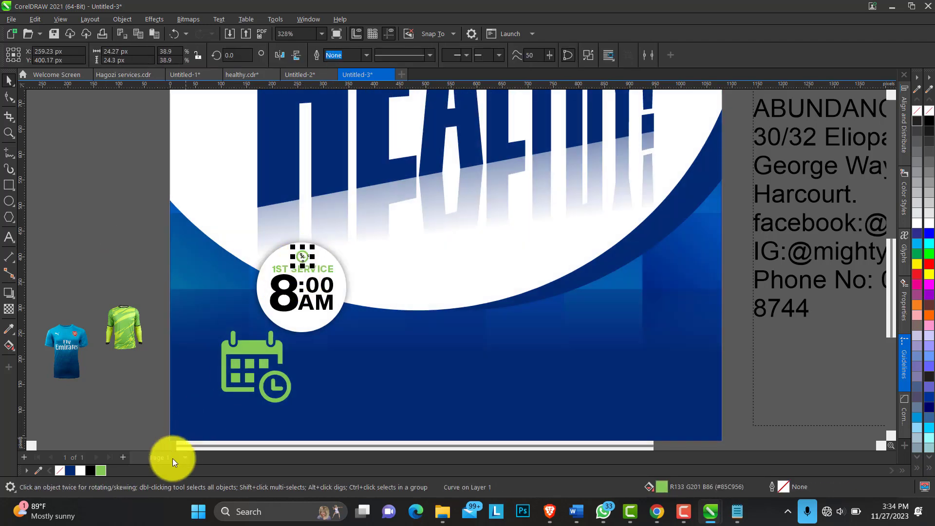
click(68, 472)
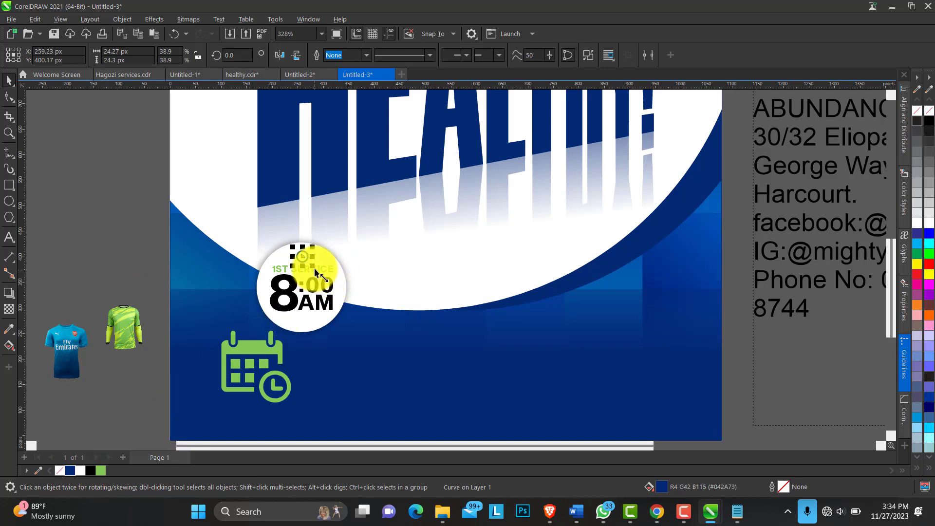
- Fill the badge's "8" and ":00 AM" texts with the palette's dark blue
click(296, 292)
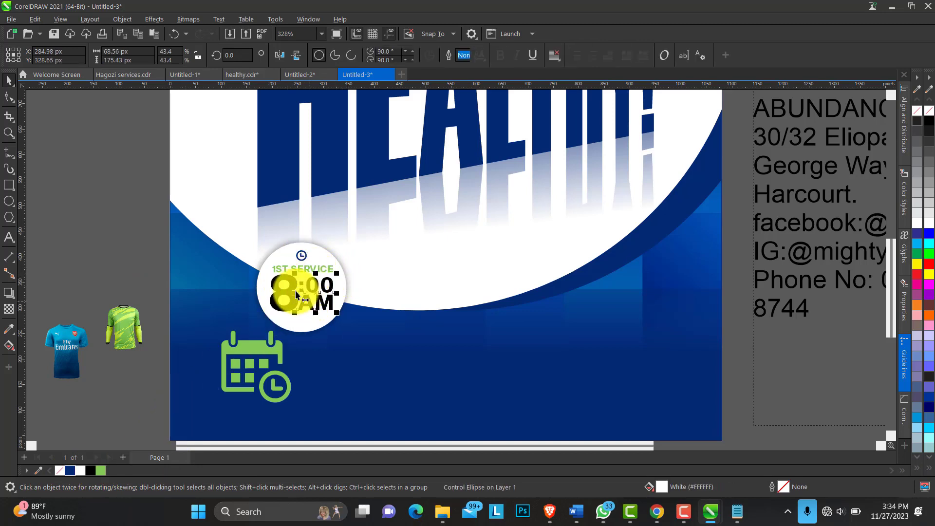
drag(352, 321, 357, 327)
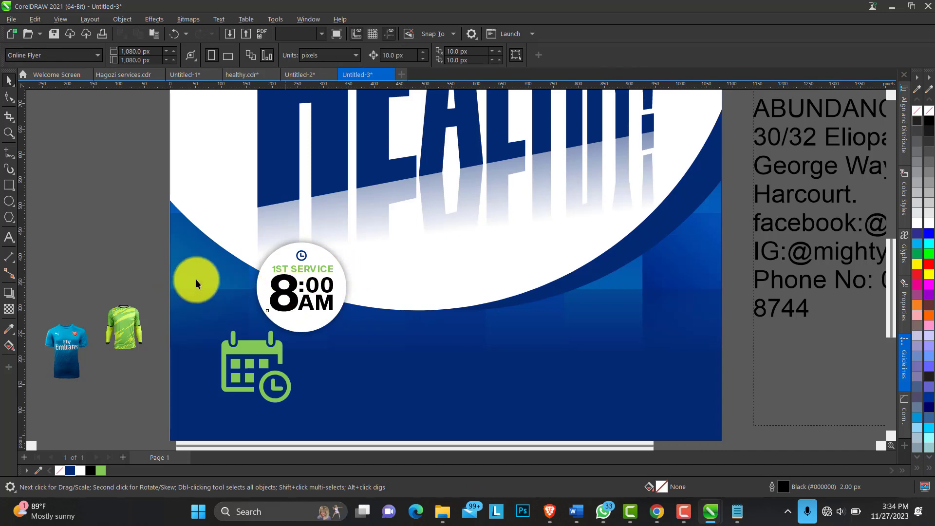
drag(138, 265, 378, 305)
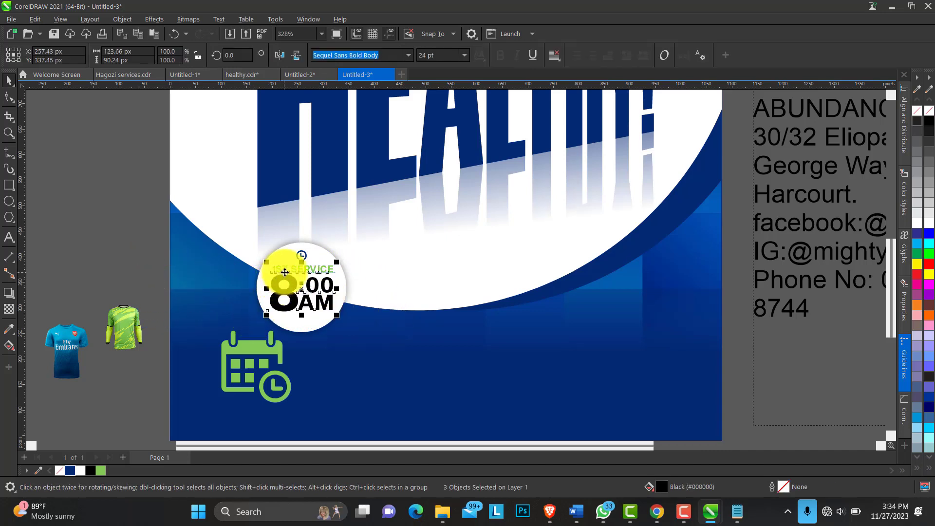
click(73, 471)
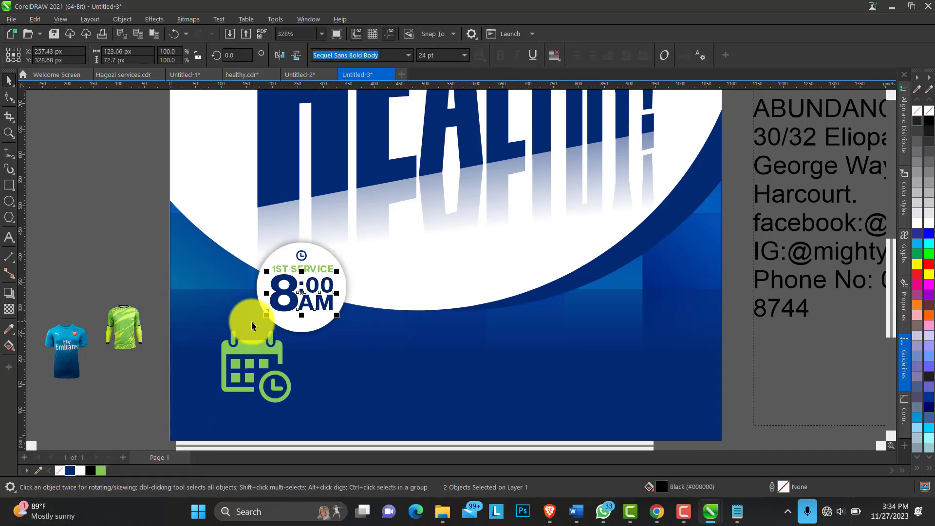
click(102, 221)
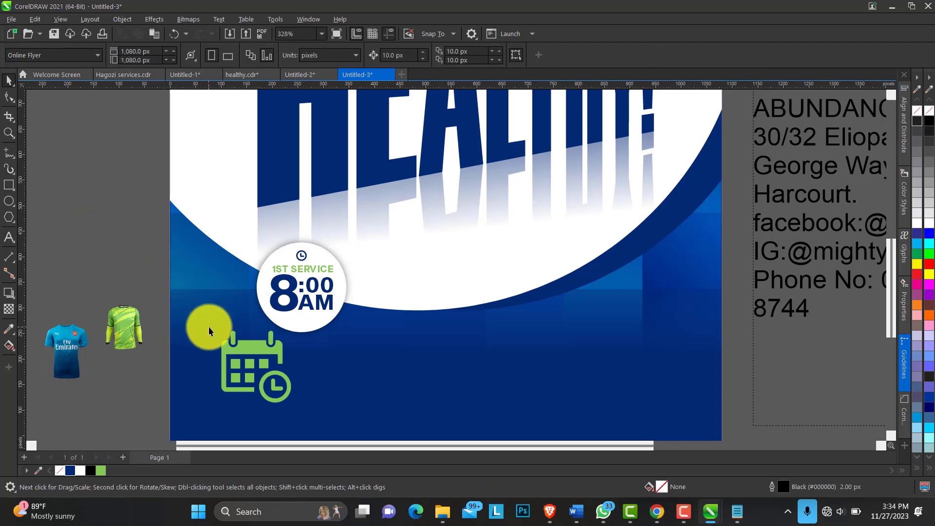
- Select the small clock and all the texts inside the service-time badge together
click(8, 132)
key(F4)
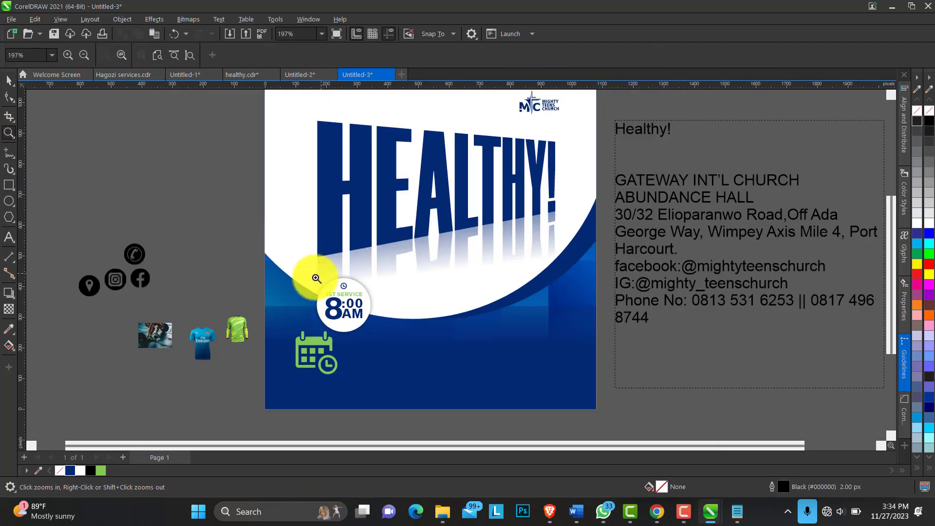
drag(198, 236, 677, 428)
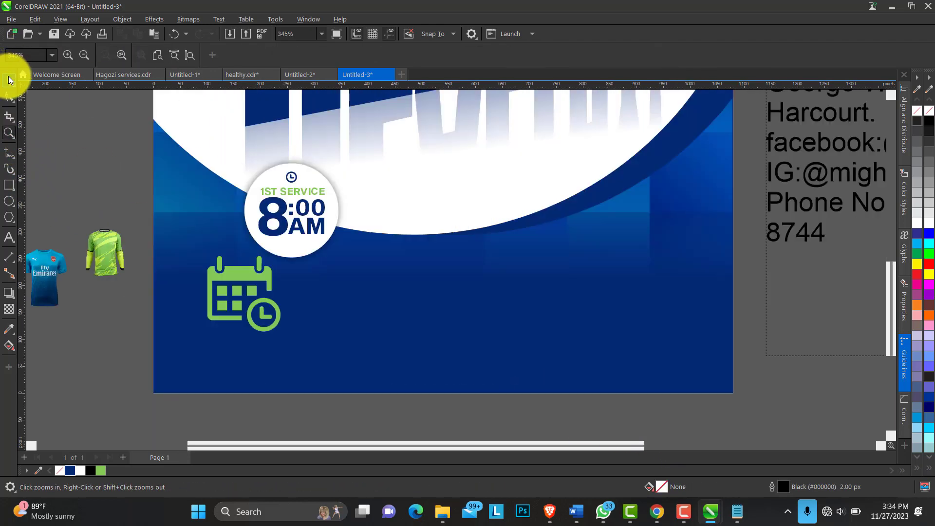
click(9, 79)
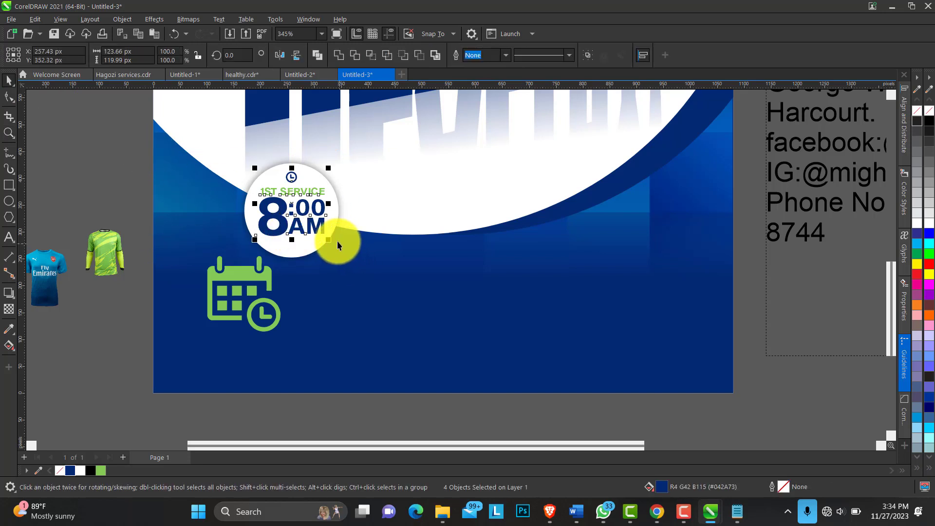
- Scale the clock icon, label and time to about 74% within the white circle, and enlarge the clock icon to about 33 px above the label
drag(328, 239, 323, 246)
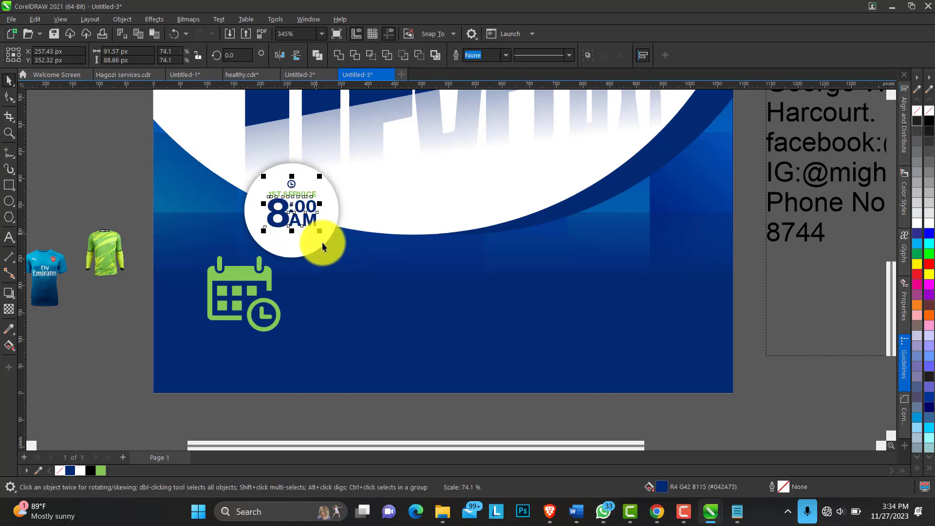
drag(294, 207, 307, 209)
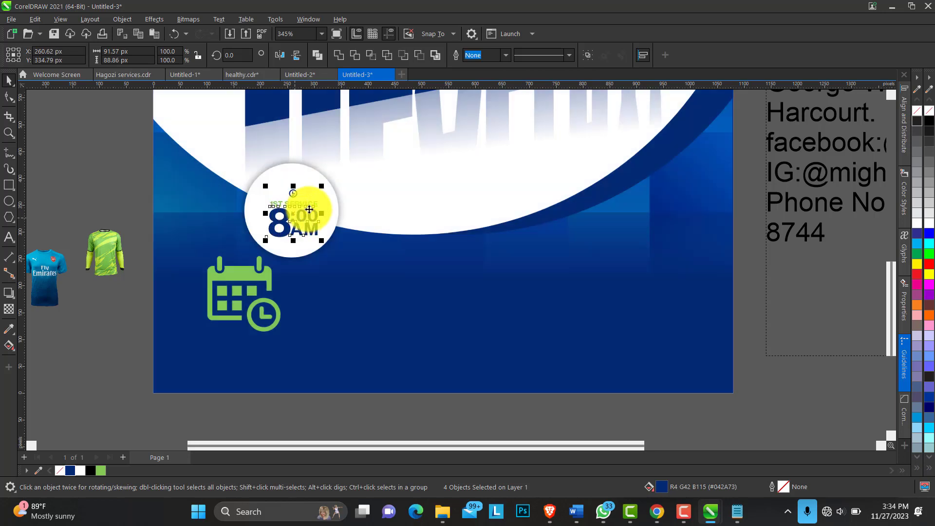
click(9, 133)
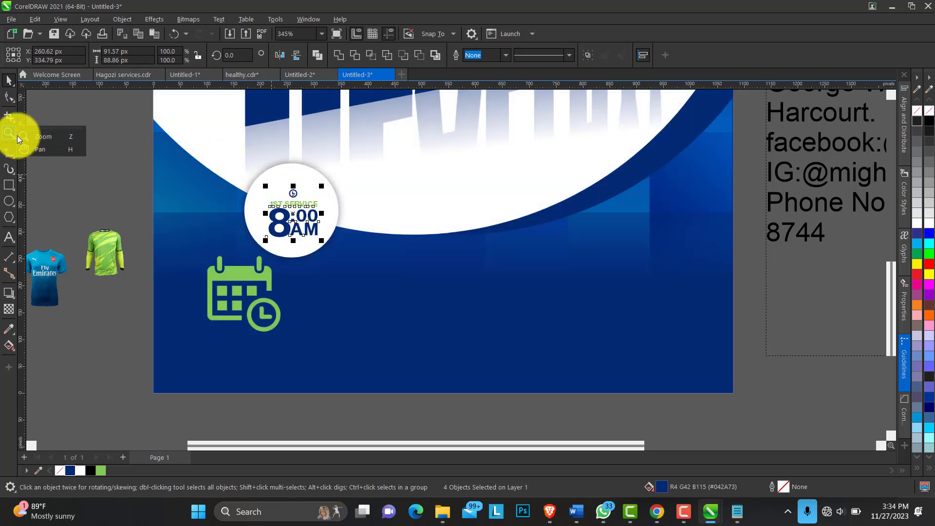
click(17, 139)
drag(230, 142, 453, 272)
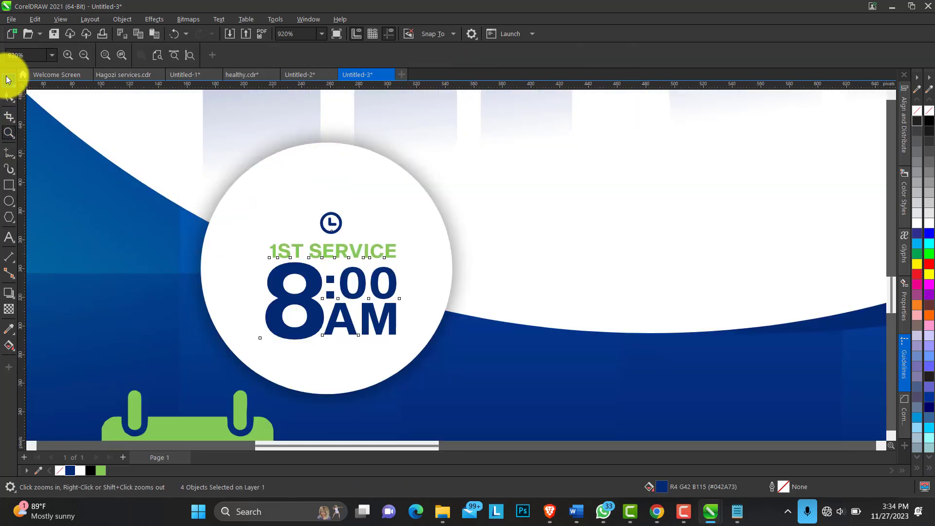
click(8, 79)
click(335, 214)
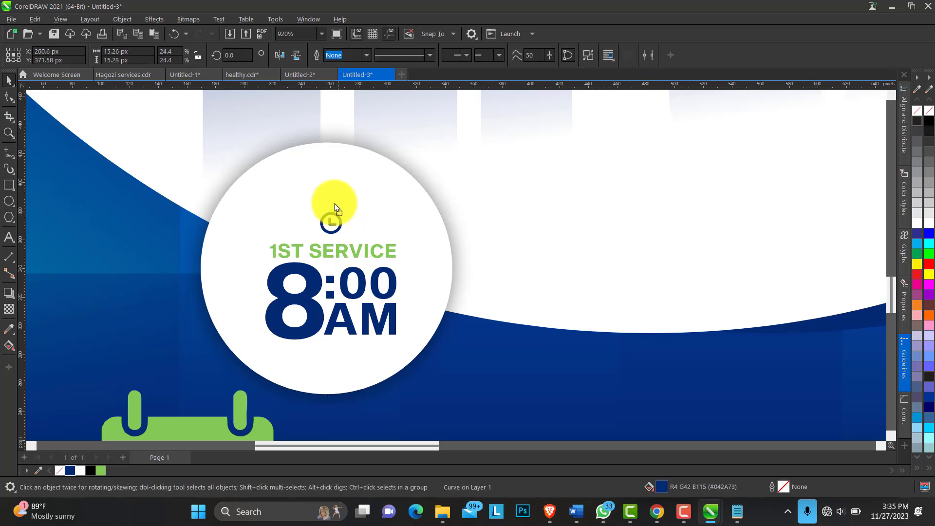
mouse_move(336, 205)
mouse_down()
mouse_move(327, 183)
mouse_move(355, 224)
mouse_move(324, 196)
mouse_up()
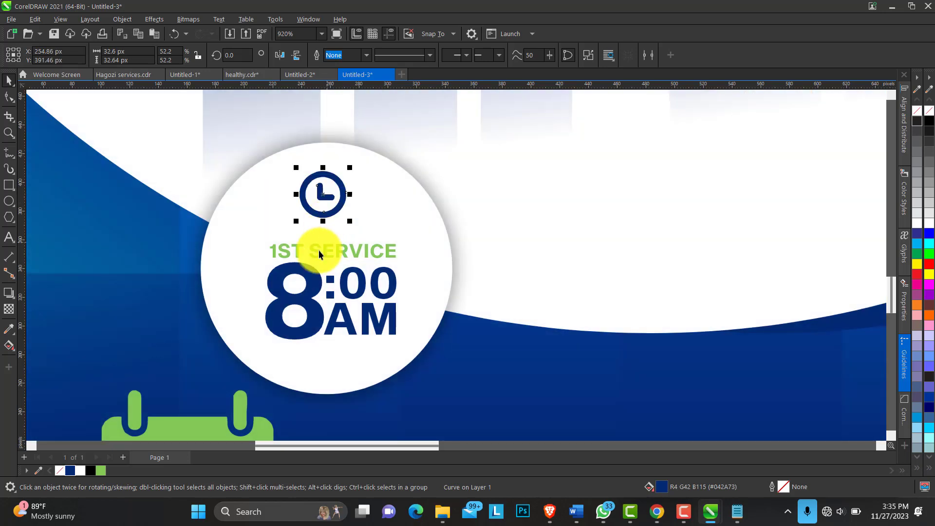
- Center the 1ST SERVICE label and the 8 horizontally in the white circle, and realign the :00 AM text with them
click(318, 253)
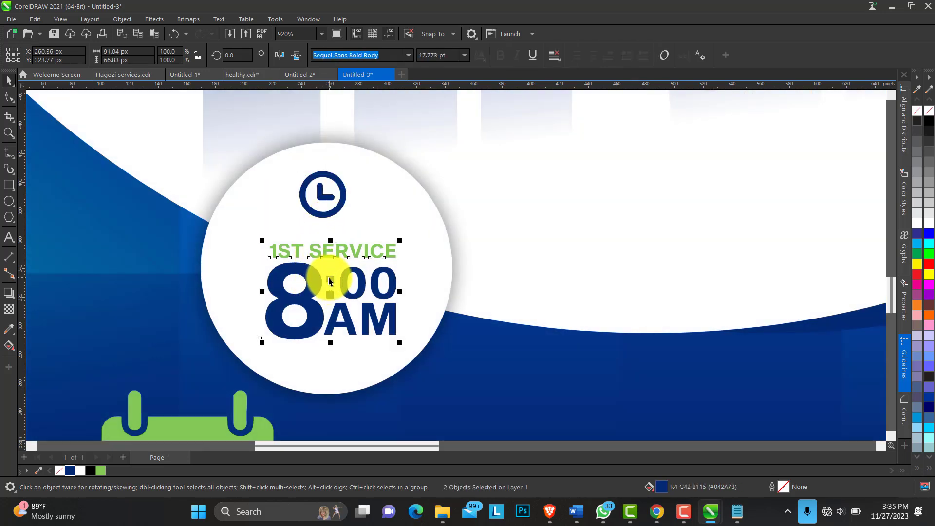
shift+click(240, 257)
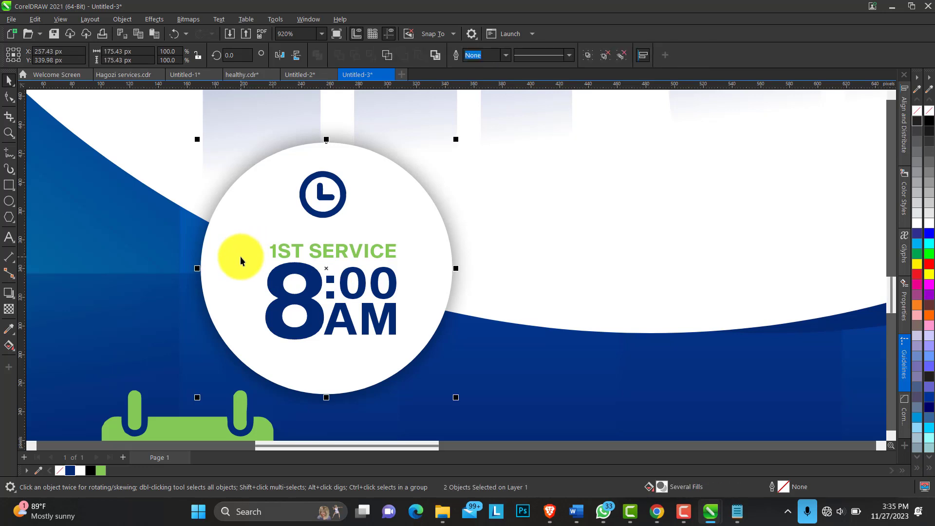
key(c)
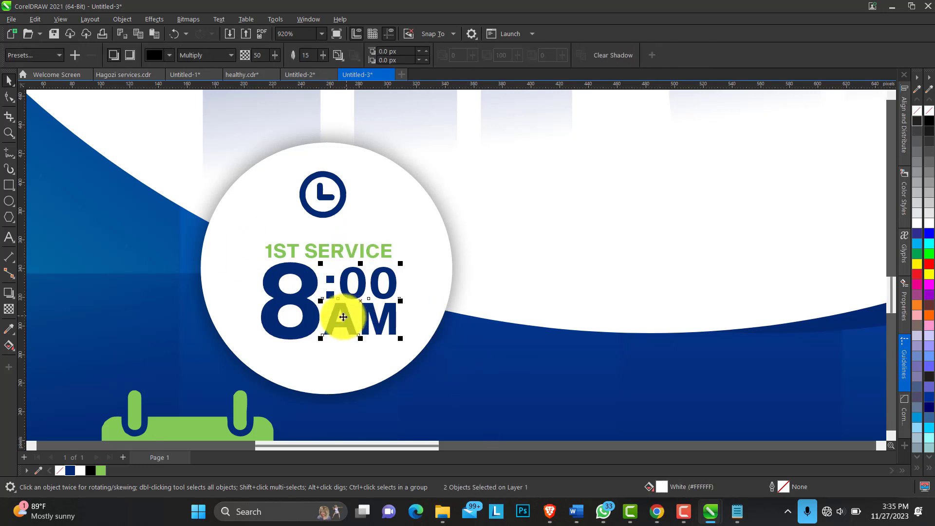
drag(340, 315, 343, 313)
shift+click(315, 255)
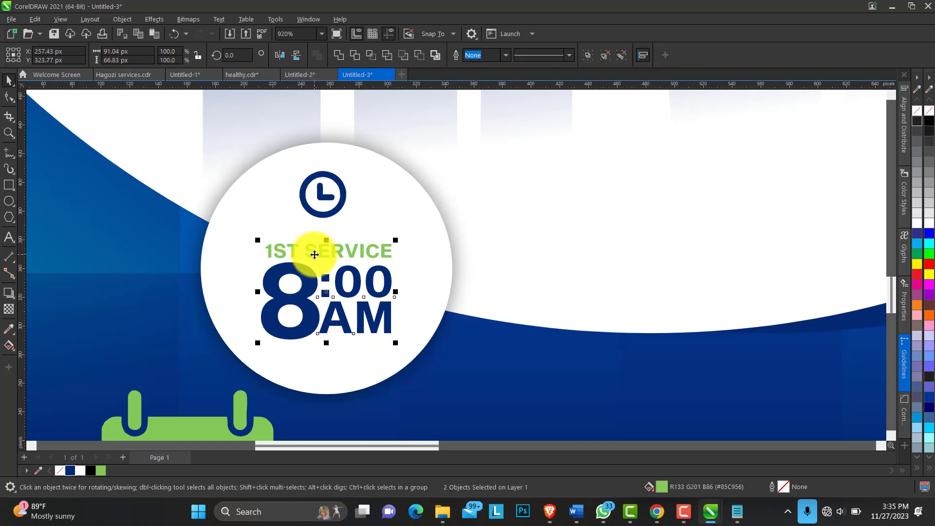
- Enlarge the service label and time text to about 104% and center them horizontally under the clock icon
drag(397, 244, 400, 238)
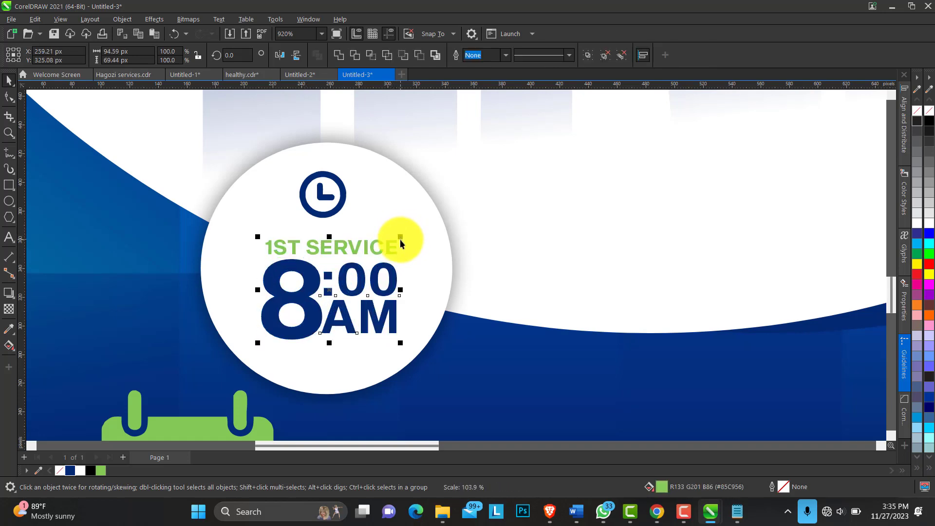
shift+click(333, 214)
key(c)
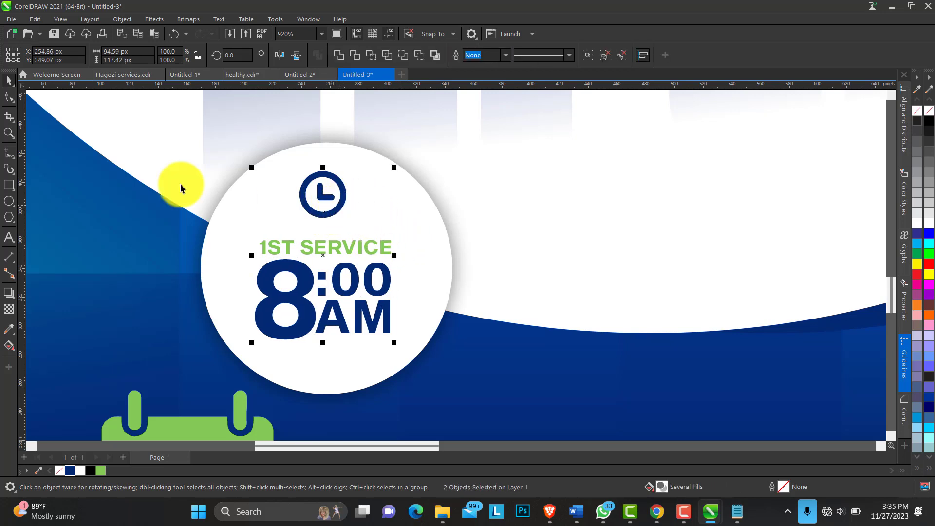
- Review the whole flyer and compare the service badge with the finished healthy.cdr design
click(10, 132)
scroll(341, 226, down, 5)
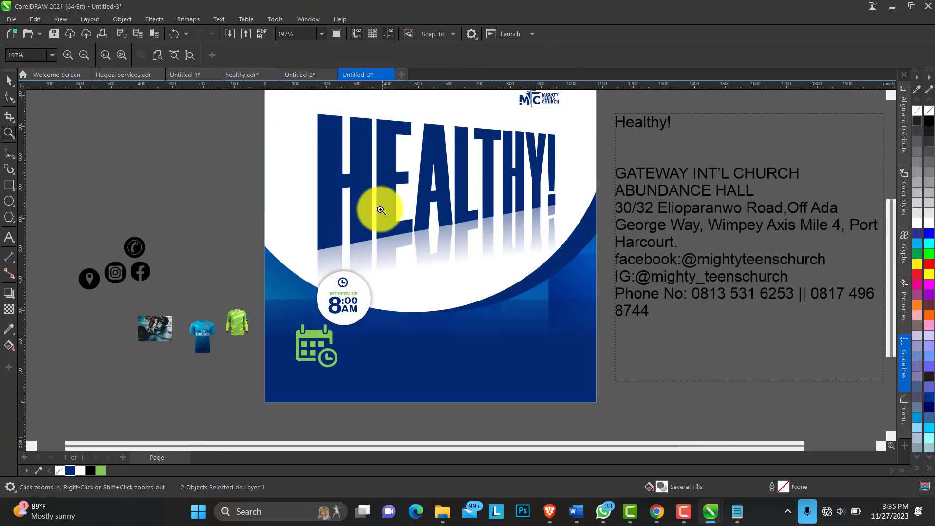
scroll(347, 146, down, 1)
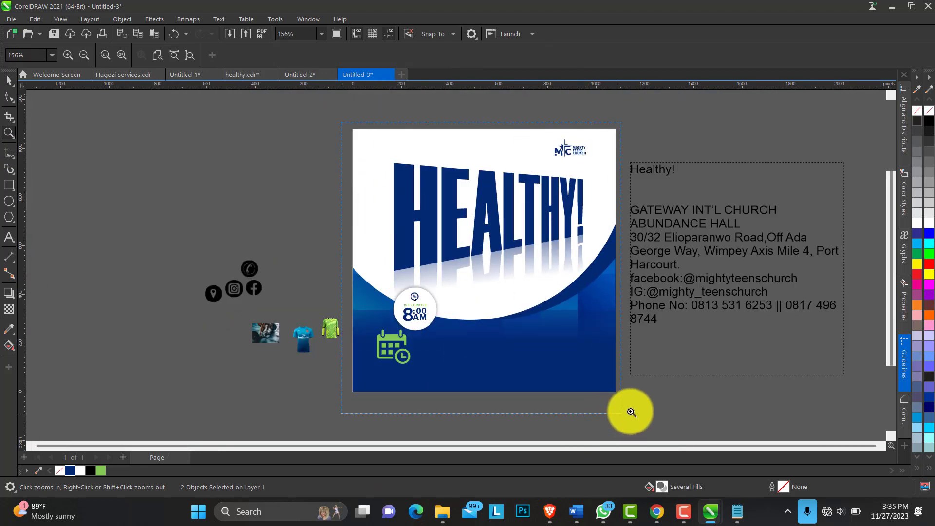
drag(632, 412, 654, 406)
drag(244, 239, 656, 428)
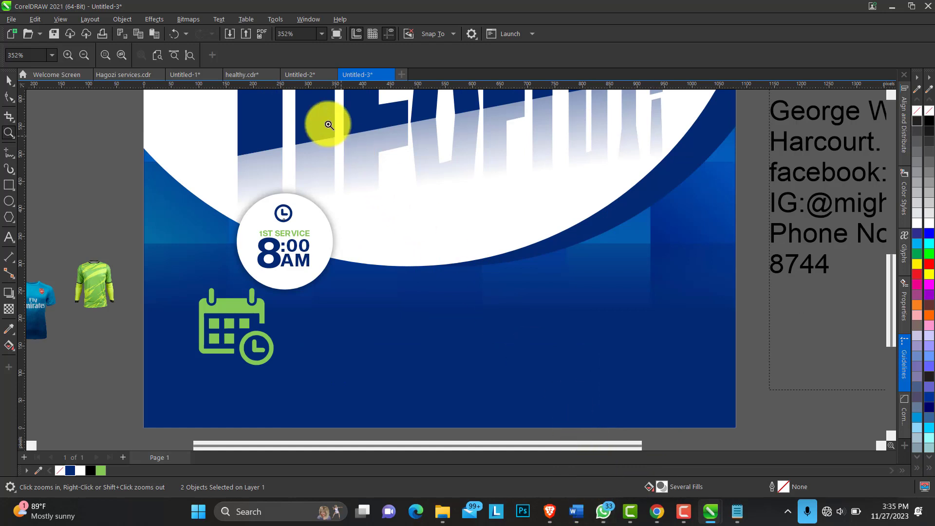
click(239, 75)
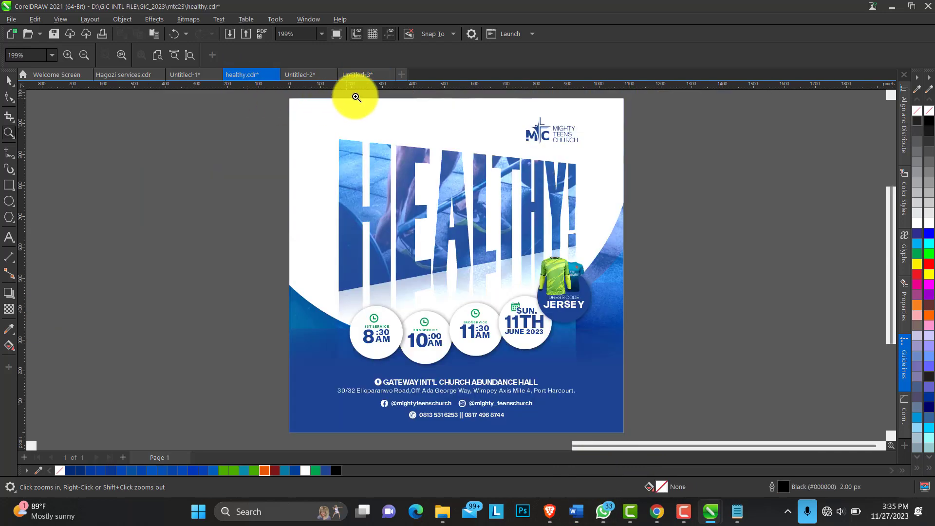
click(358, 75)
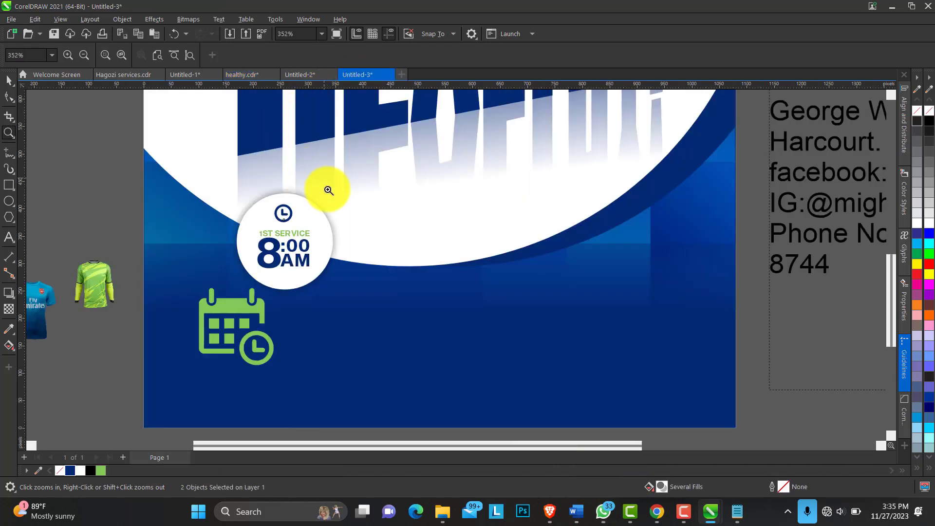
- Recolor the clock icon in the 1ST SERVICE badge with the label's light green
click(9, 80)
click(77, 136)
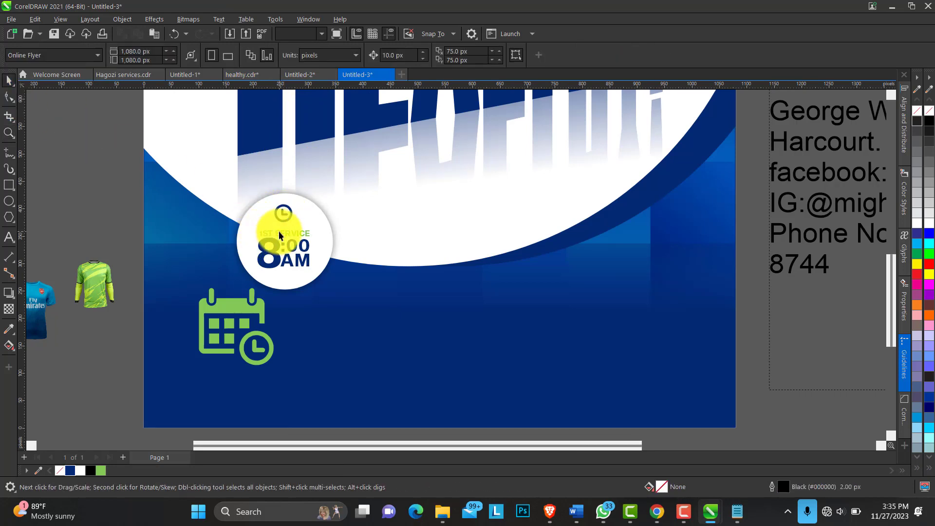
click(292, 245)
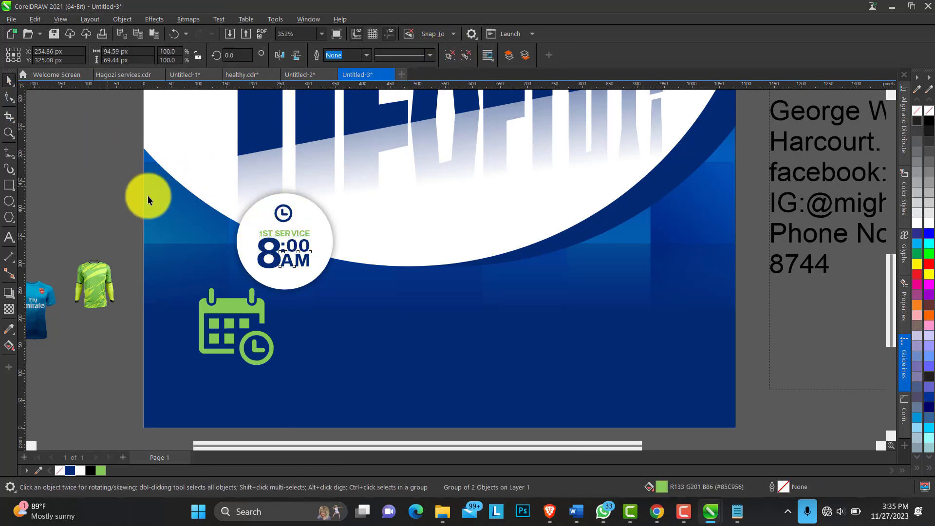
click(277, 214)
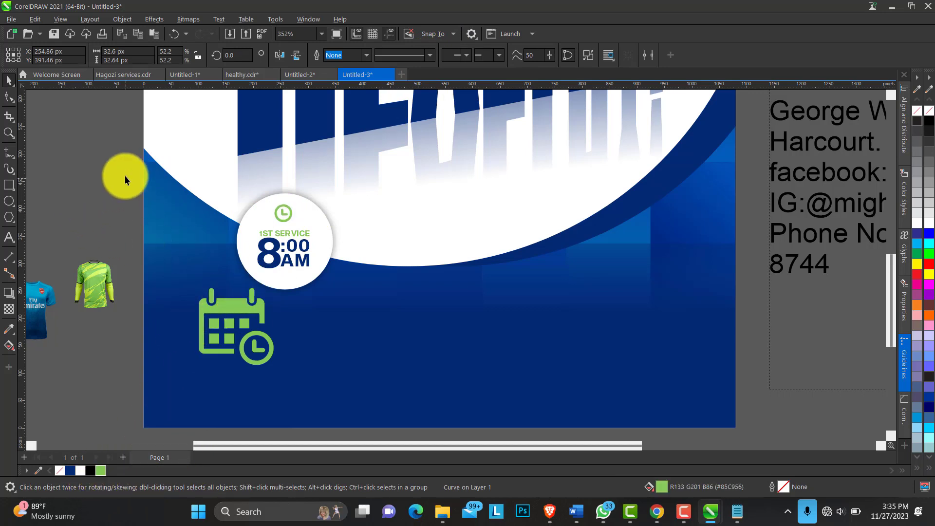
- Move the green calendar icon off the flyer page, over beside the event details text
drag(124, 176, 382, 312)
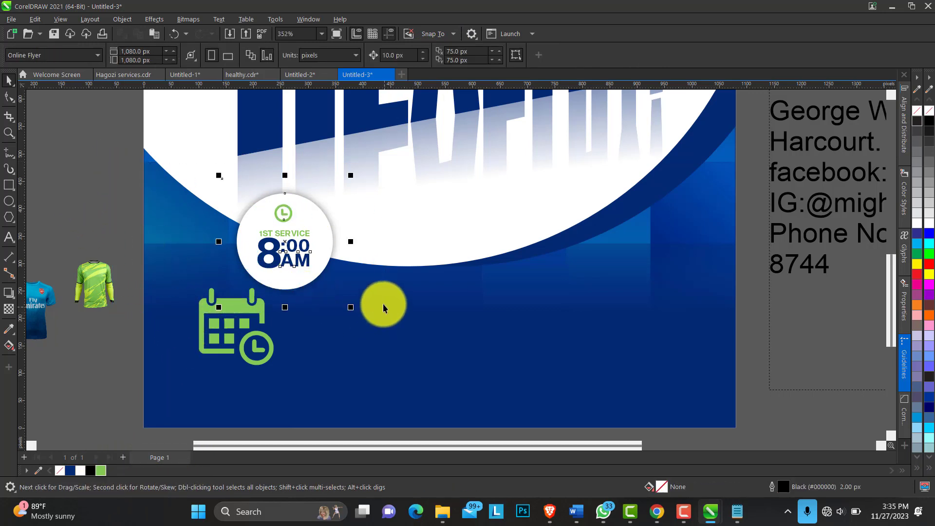
click(239, 324)
drag(234, 327, 206, 321)
drag(280, 389, 280, 390)
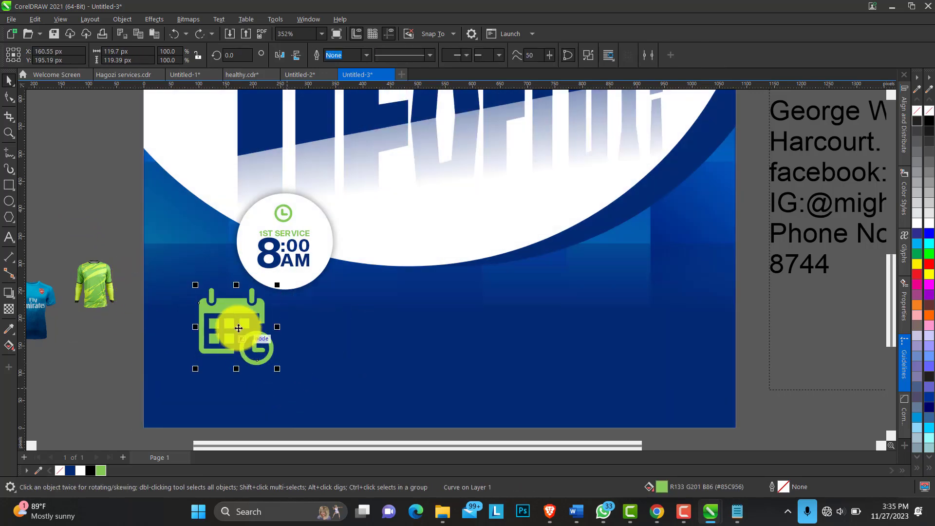
drag(234, 323, 836, 350)
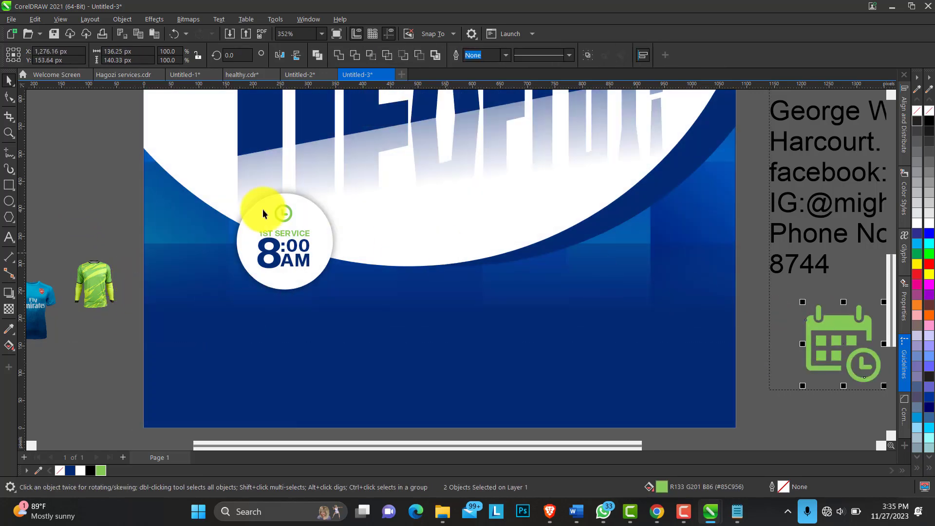
- Duplicate the complete 1ST SERVICE badge and place the copy beside the original, slightly lower
drag(376, 316, 376, 316)
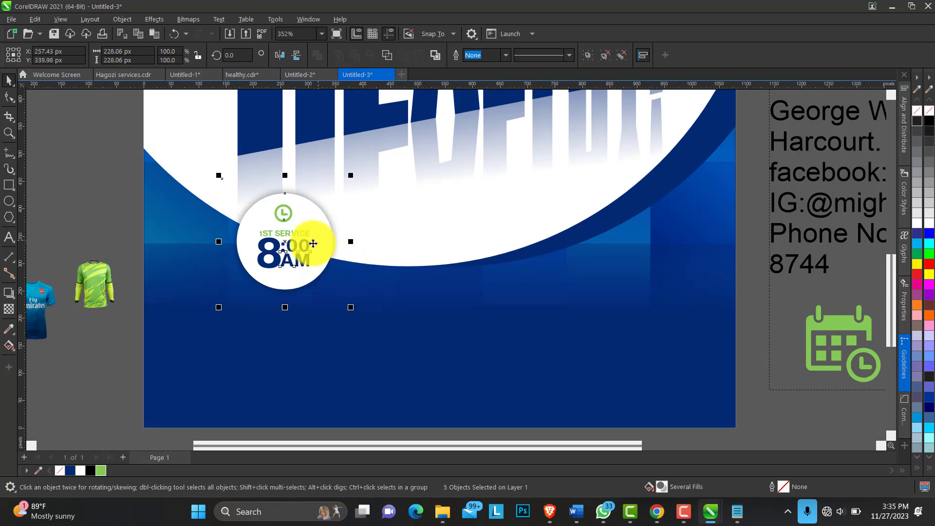
drag(313, 234, 380, 241)
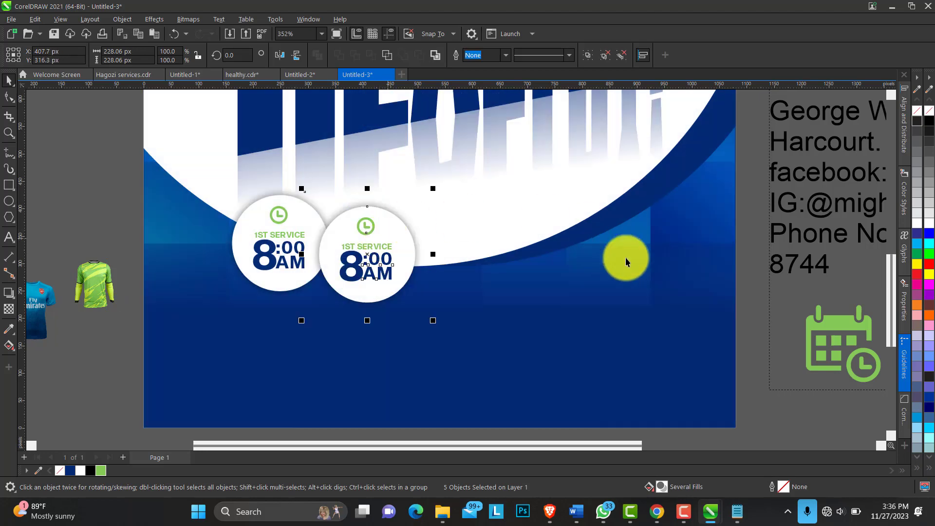
click(562, 278)
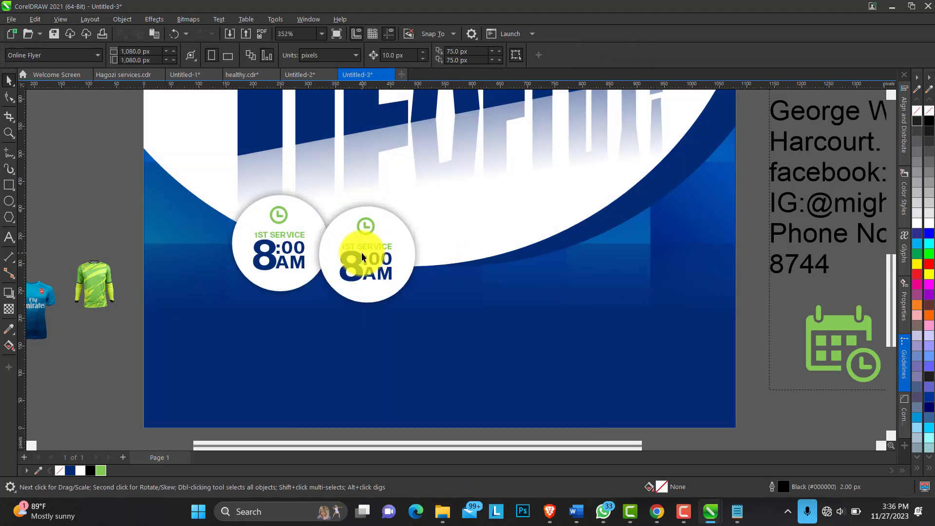
- Ungroup the label and time text in the duplicated badge and change its hour from 8 to 10
click(362, 255)
click(359, 258)
click(449, 55)
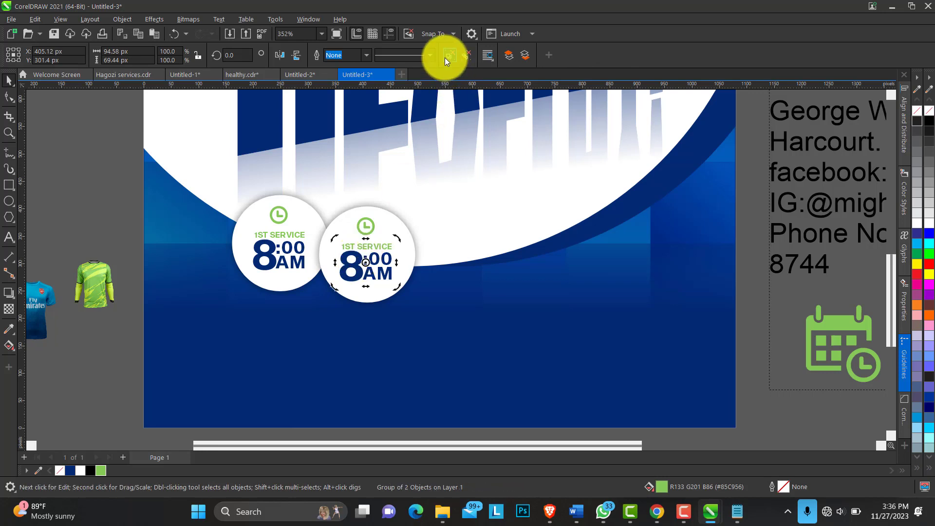
click(592, 283)
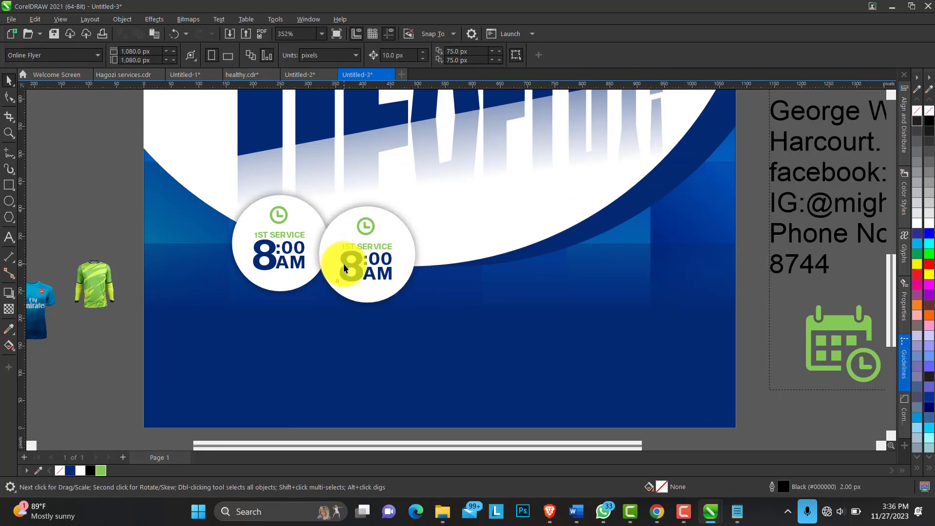
click(344, 266)
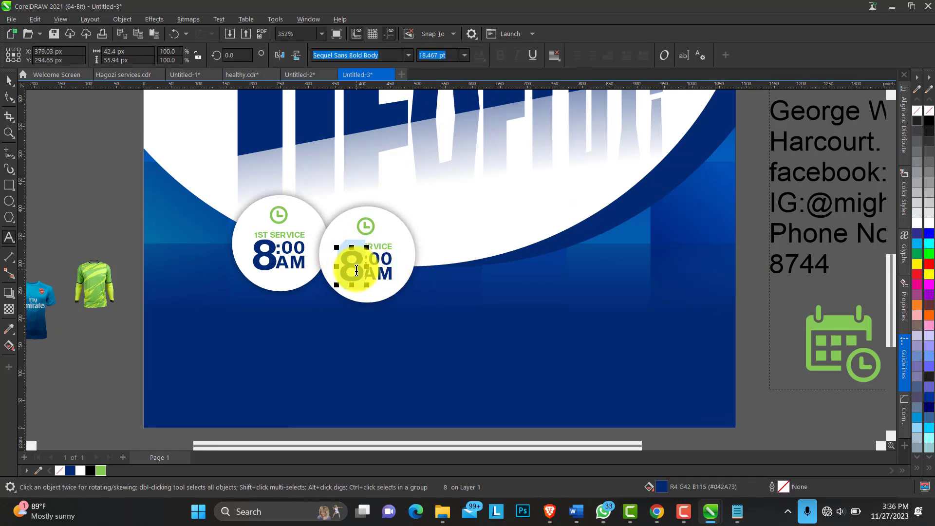
double_click(356, 270)
text(10)
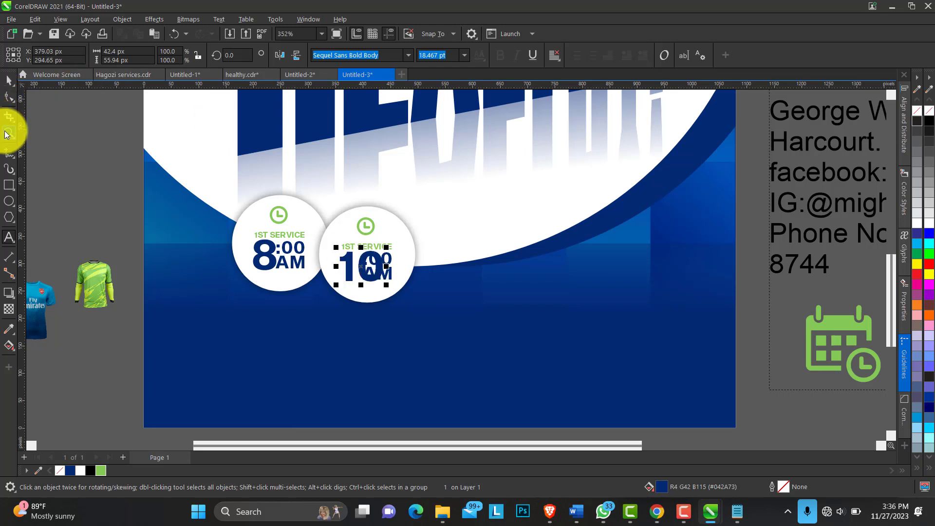
- Change the duplicated badge's label to 2ND SERVICE
click(9, 133)
drag(249, 176, 514, 323)
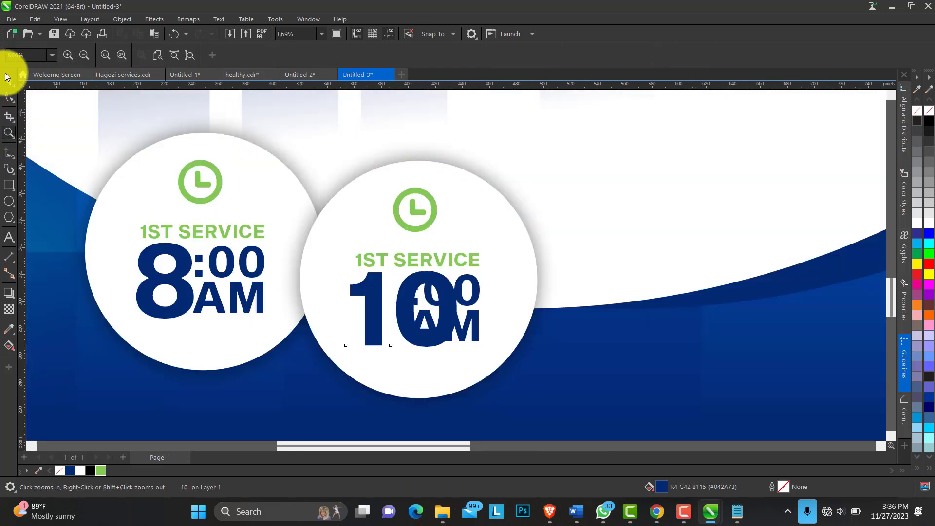
click(8, 81)
click(362, 261)
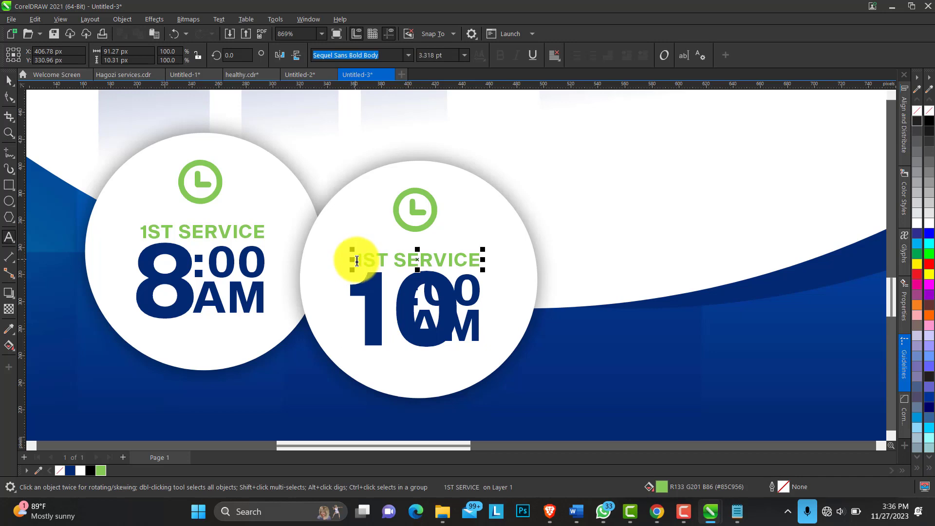
drag(357, 261, 385, 258)
text(2n)
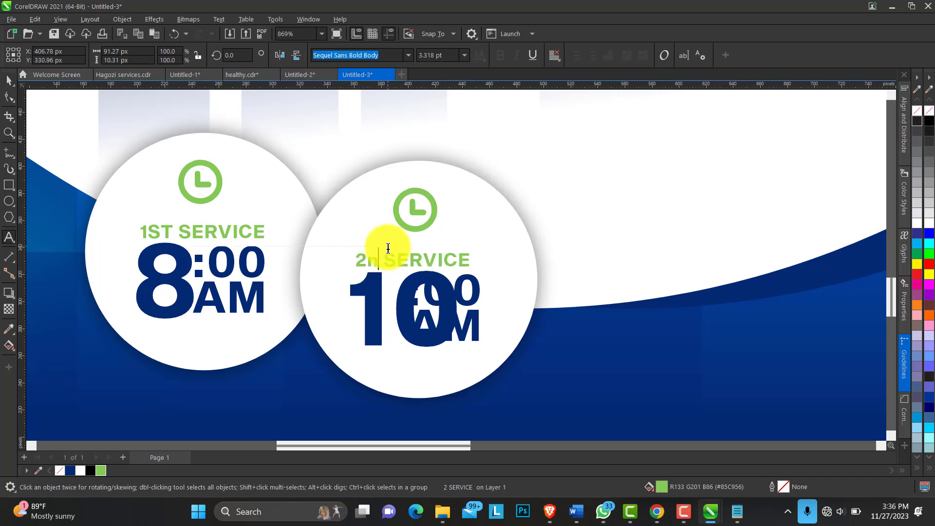
key(BackSpace)
key(BackSpace)
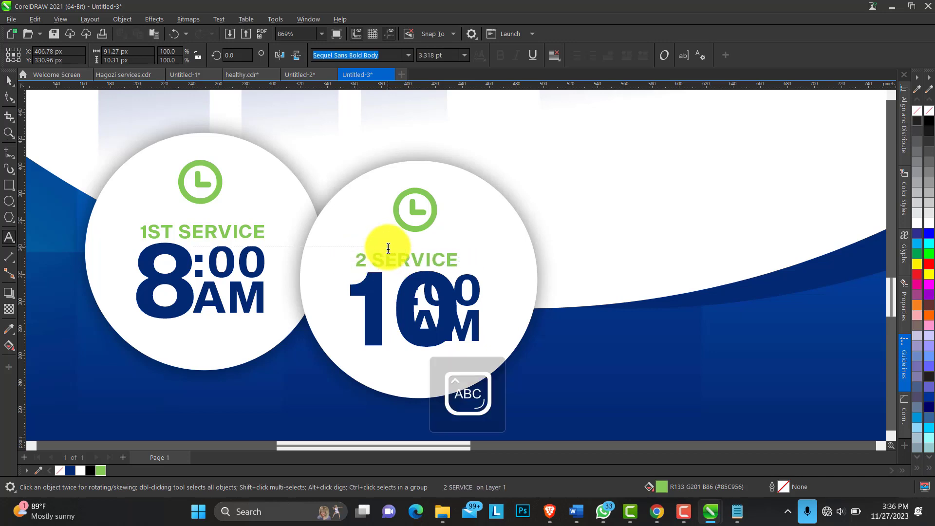
click(8, 81)
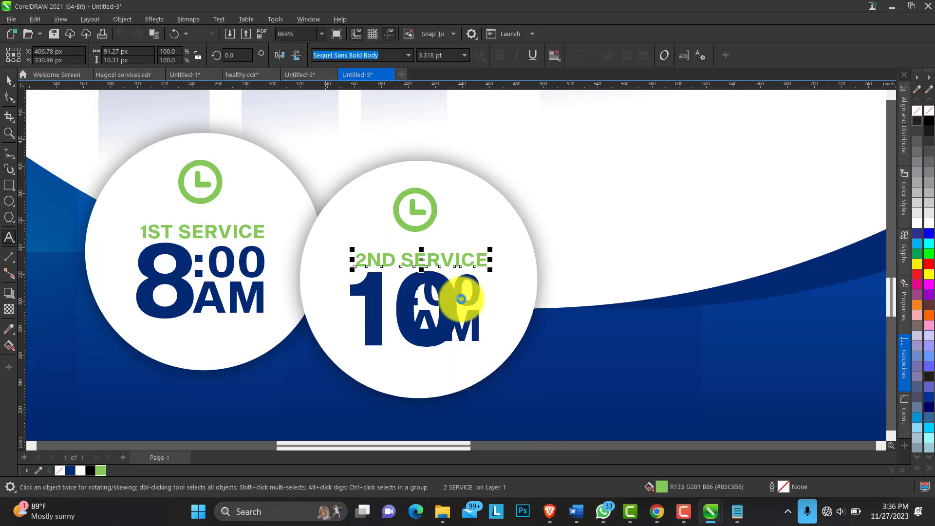
- Move the :00 AM text clear of the 10 in the second badge and tighten the 10's character spacing
click(458, 295)
drag(476, 315, 506, 319)
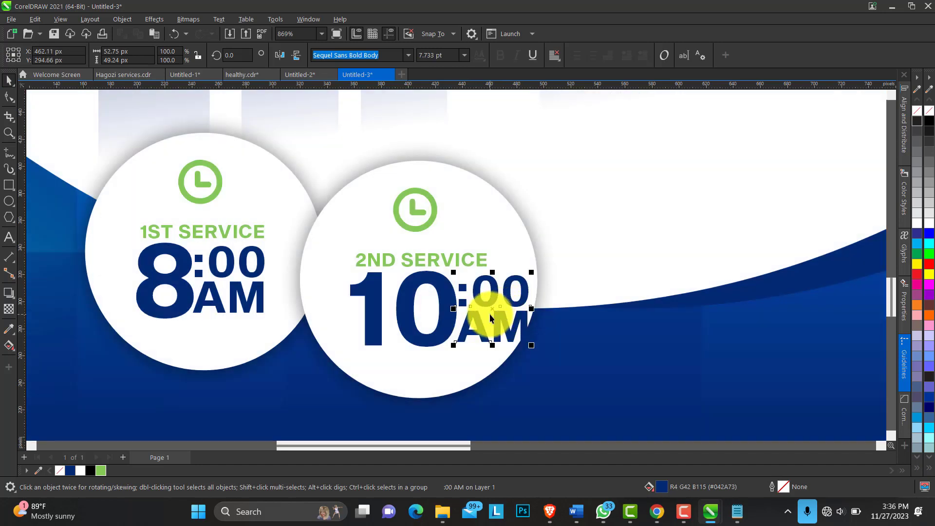
click(437, 332)
click(9, 97)
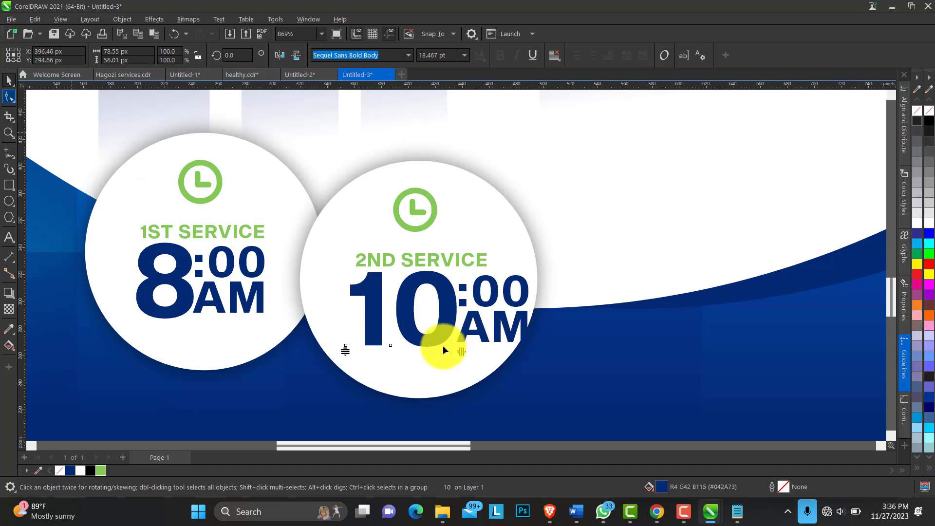
drag(462, 351, 443, 352)
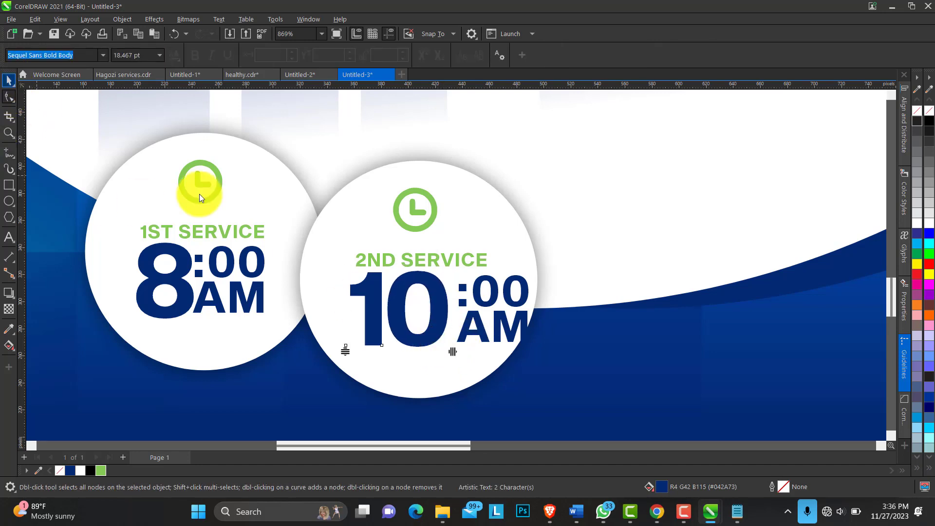
- Shift the 10 and :00 AM texts left together to center the time beneath the 2ND SERVICE label
shift+click(482, 321)
drag(481, 322, 464, 323)
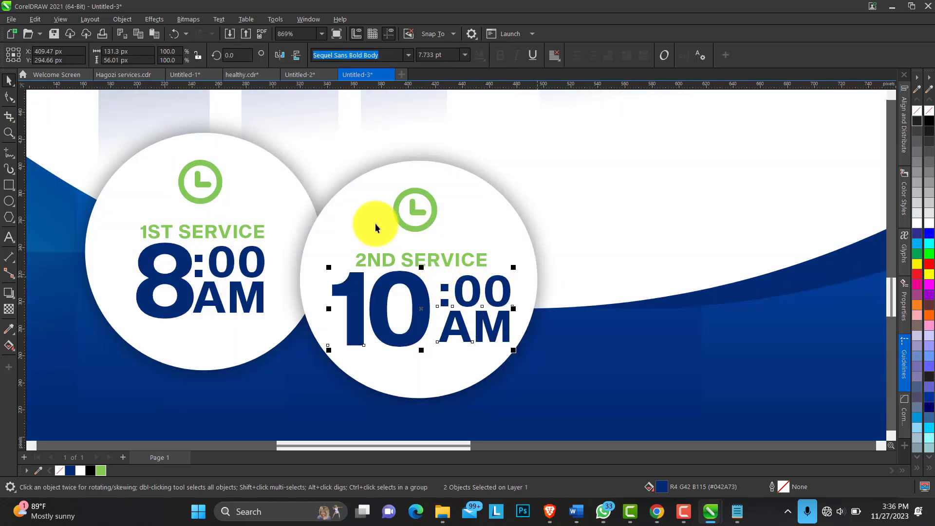
- Duplicate the complete 2ND SERVICE badge and place the copy to its right along the white curve
click(10, 133)
right_click(336, 228)
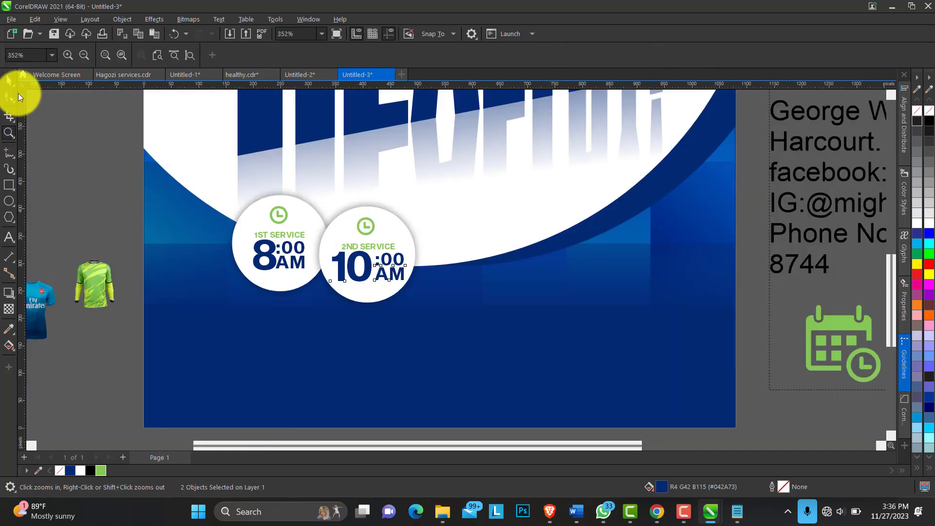
click(10, 79)
click(104, 158)
drag(118, 161, 325, 322)
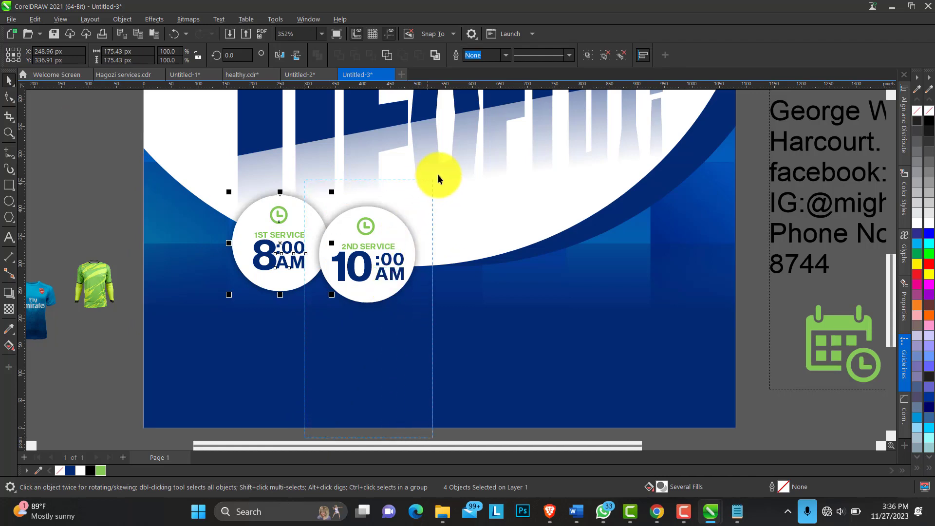
drag(382, 247, 470, 247)
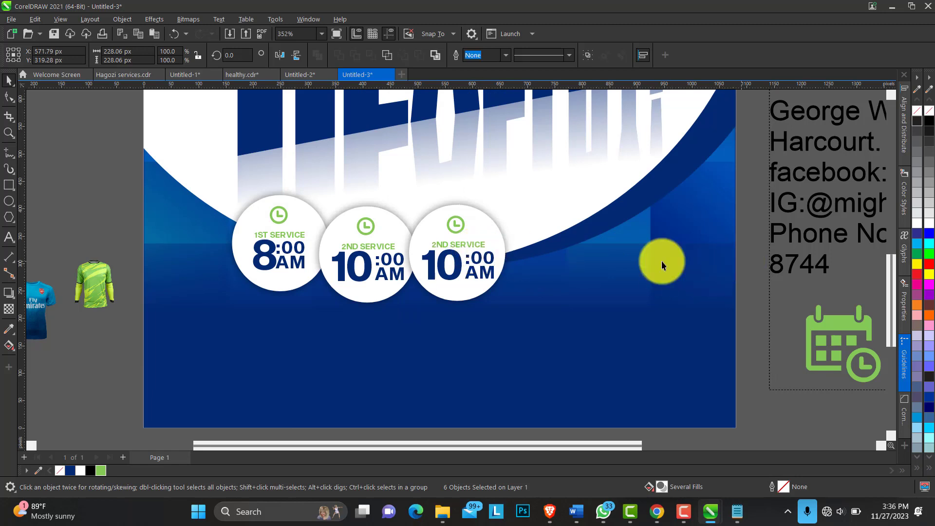
- Change the third badge's hour to 11 and its label to 3RD SERVICE
double_click(438, 266)
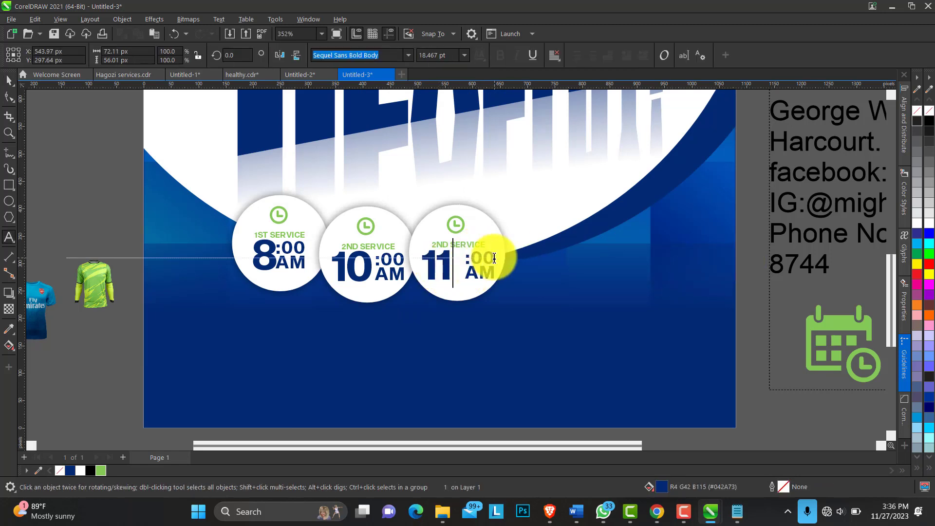
click(9, 97)
click(8, 132)
drag(193, 169, 706, 386)
click(8, 80)
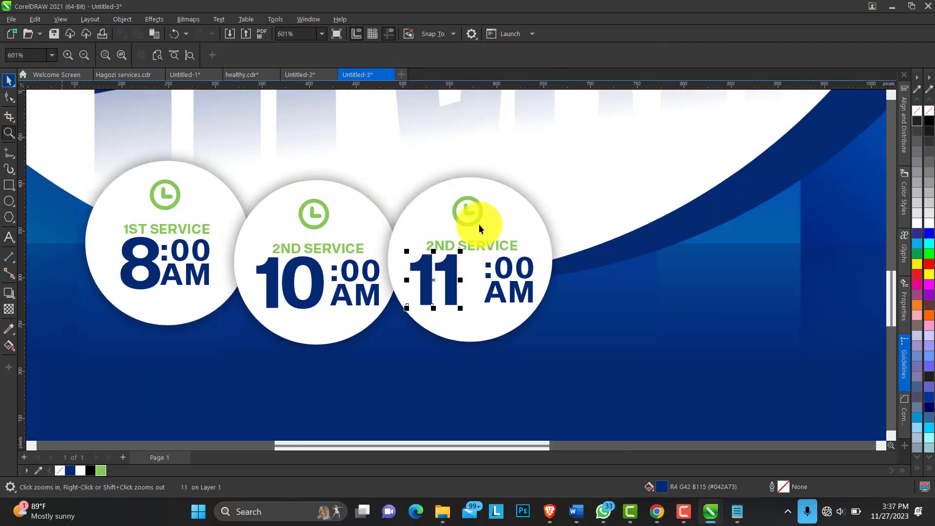
double_click(436, 245)
drag(431, 247, 424, 247)
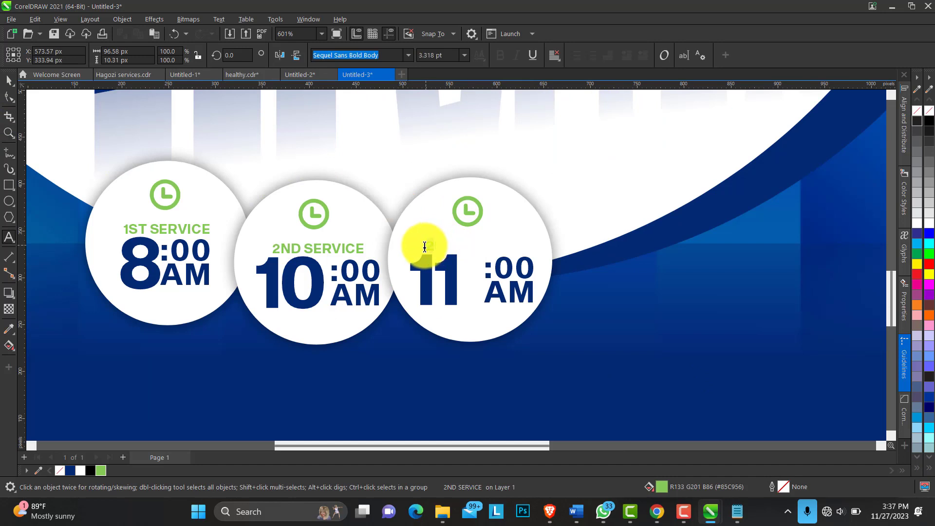
text(3R)
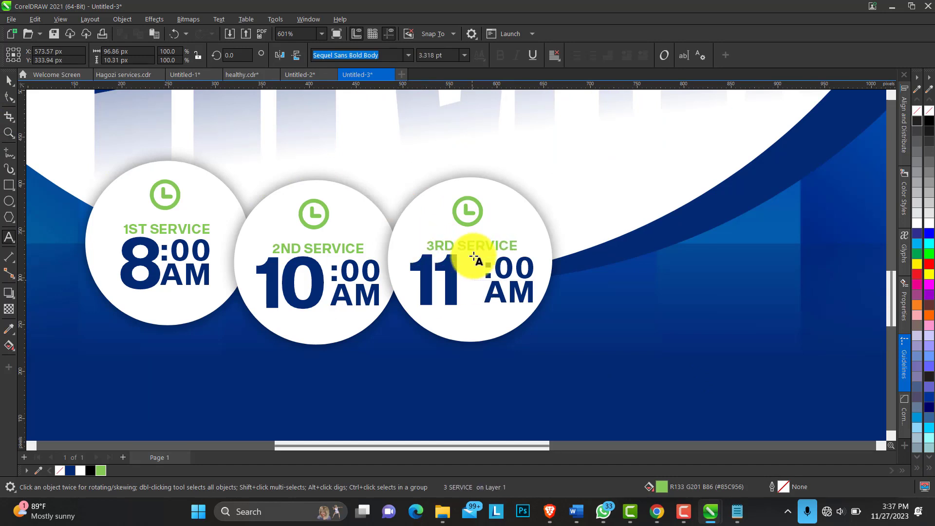
- Move the :00 AM text against the 11 in the third badge and change its minutes to 30
click(8, 79)
click(504, 282)
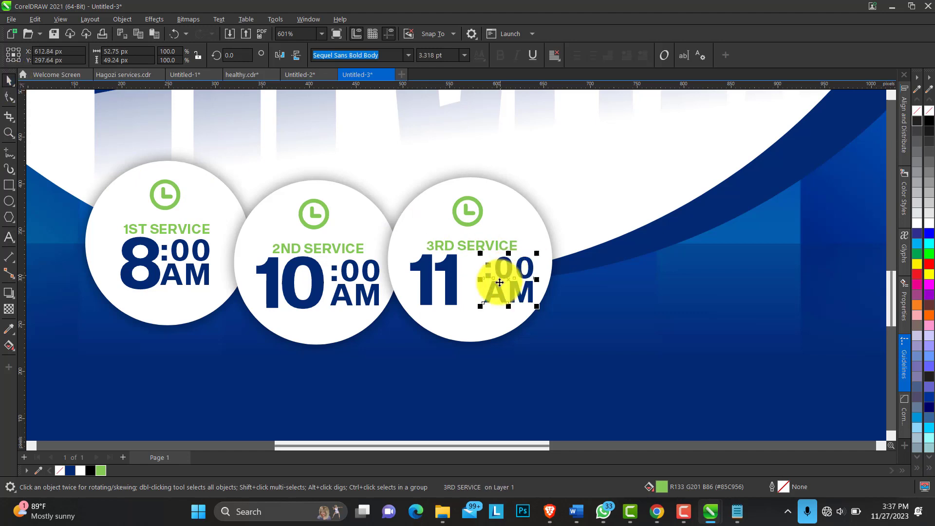
drag(484, 282, 486, 280)
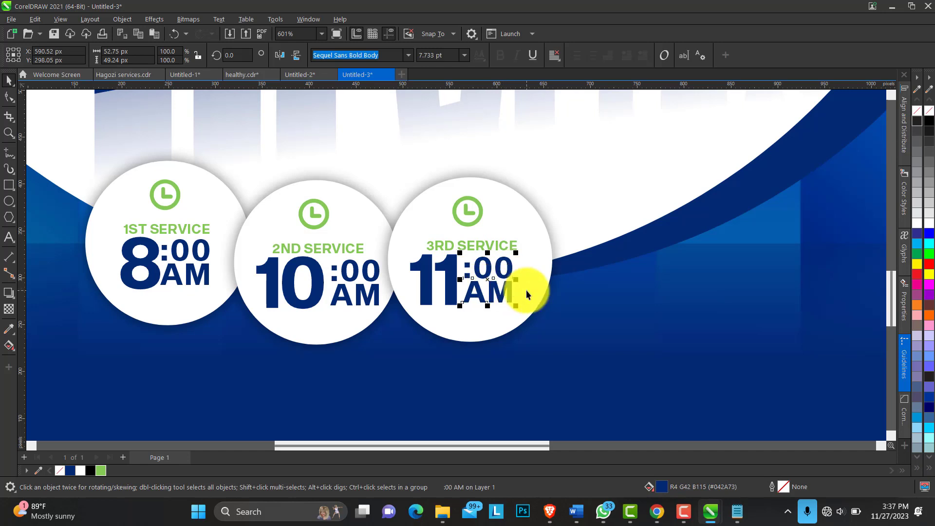
double_click(486, 266)
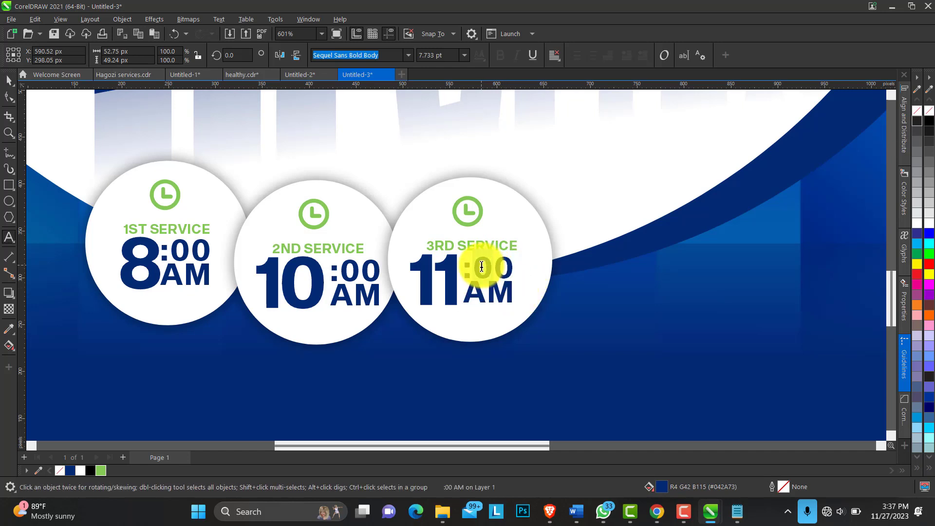
text(30)
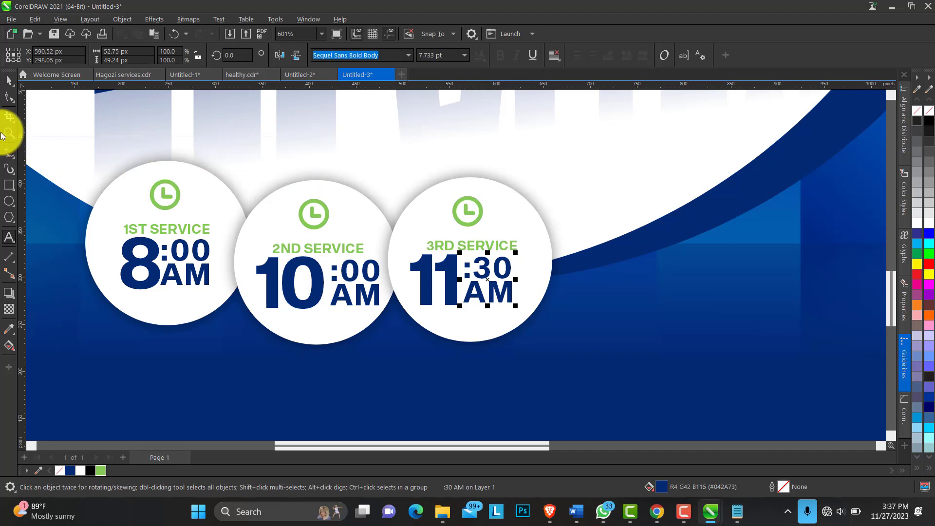
click(9, 132)
right_click(486, 217)
right_click(489, 222)
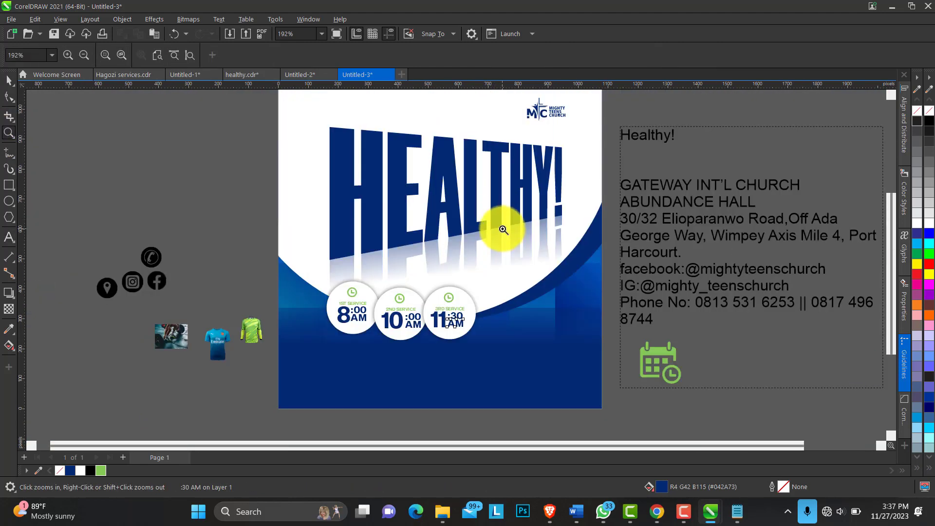
click(9, 79)
click(256, 280)
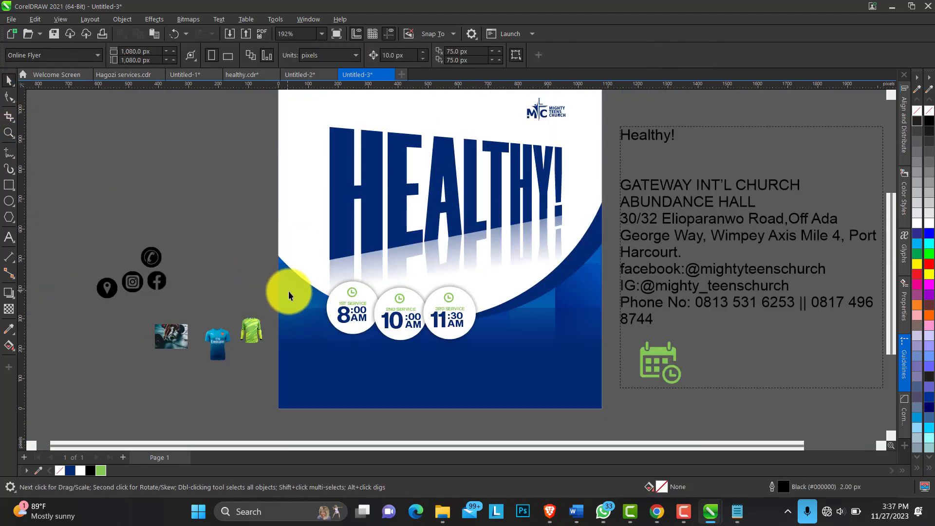
click(461, 292)
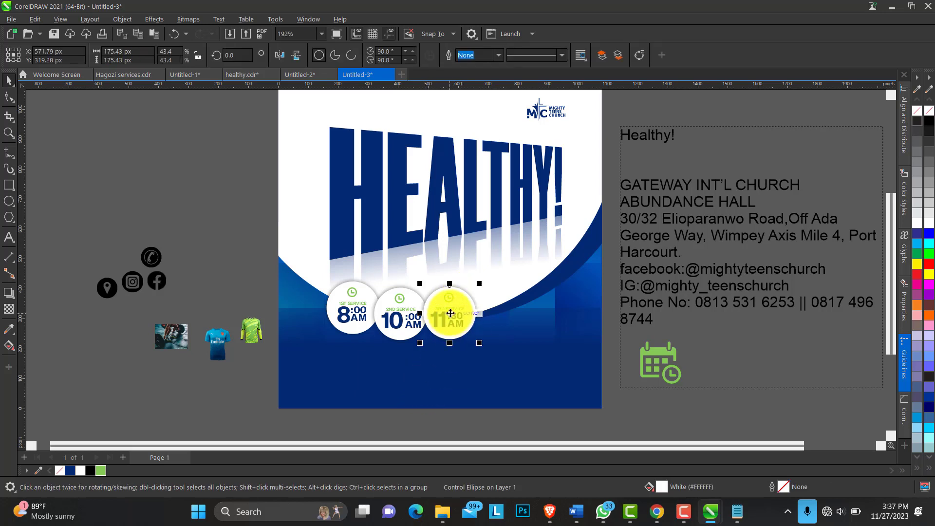
drag(451, 313, 495, 314)
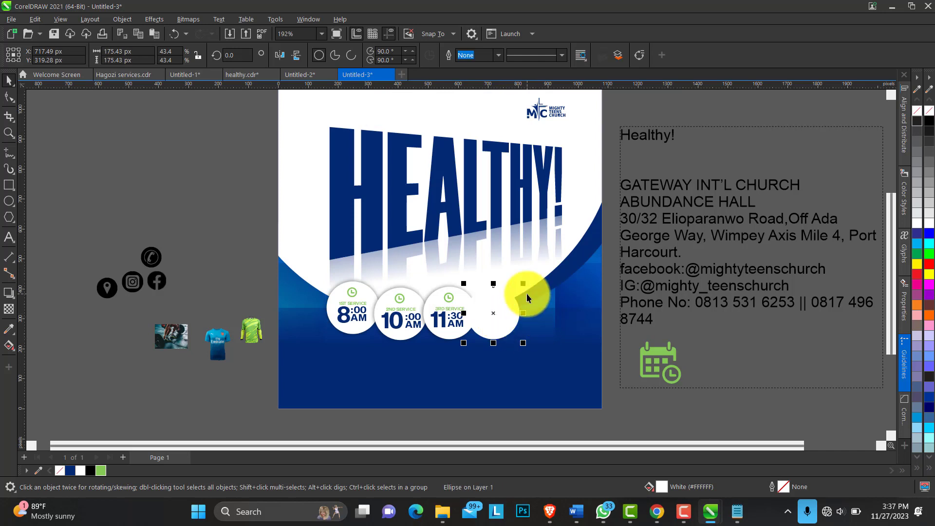
key(Delete)
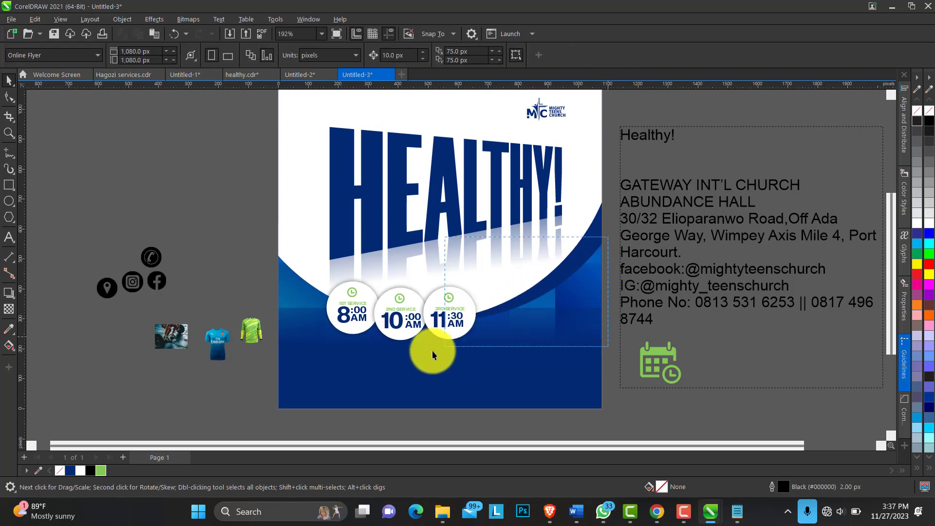
- Duplicate the complete 3RD SERVICE badge and place the copy to its right, slightly higher
drag(415, 359, 416, 359)
drag(445, 313, 495, 314)
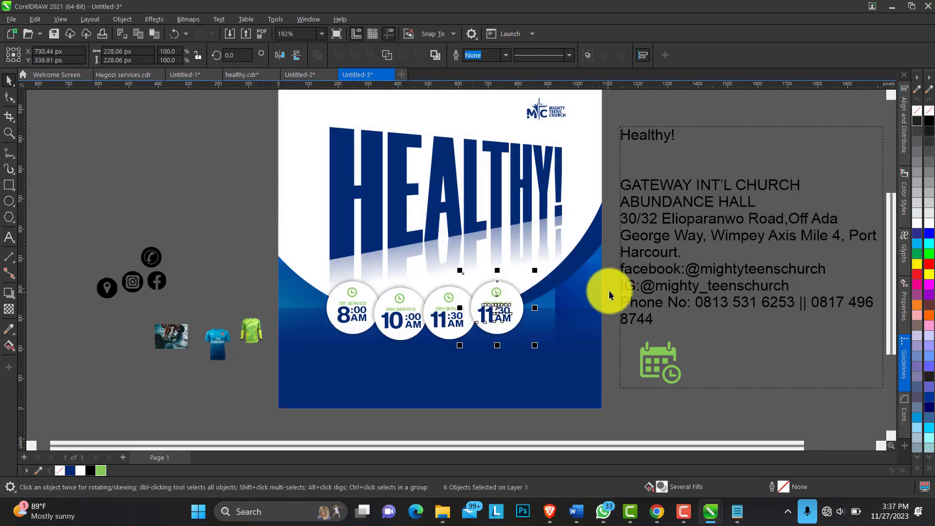
click(608, 292)
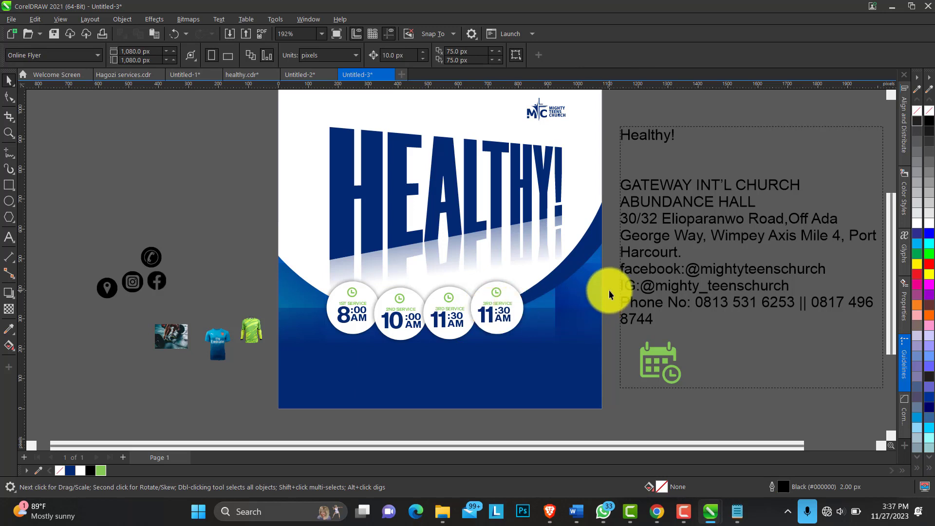
- Delete the 3RD SERVICE label and the clock icon from the fourth badge
drag(609, 292, 486, 341)
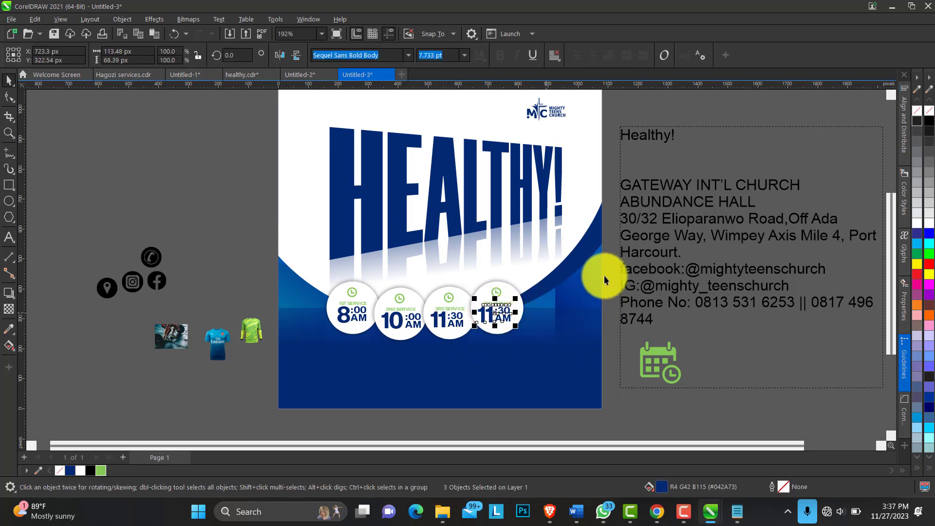
click(497, 303)
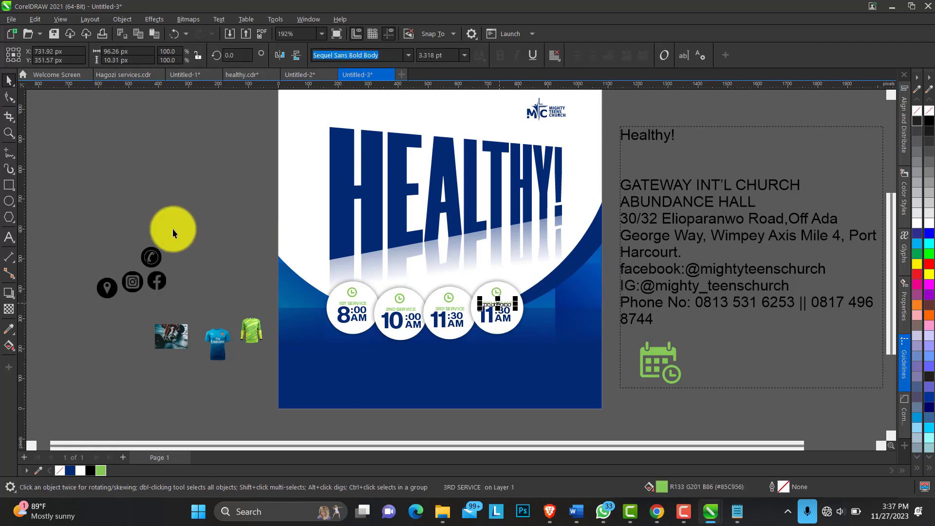
click(8, 132)
drag(266, 206, 733, 377)
click(9, 81)
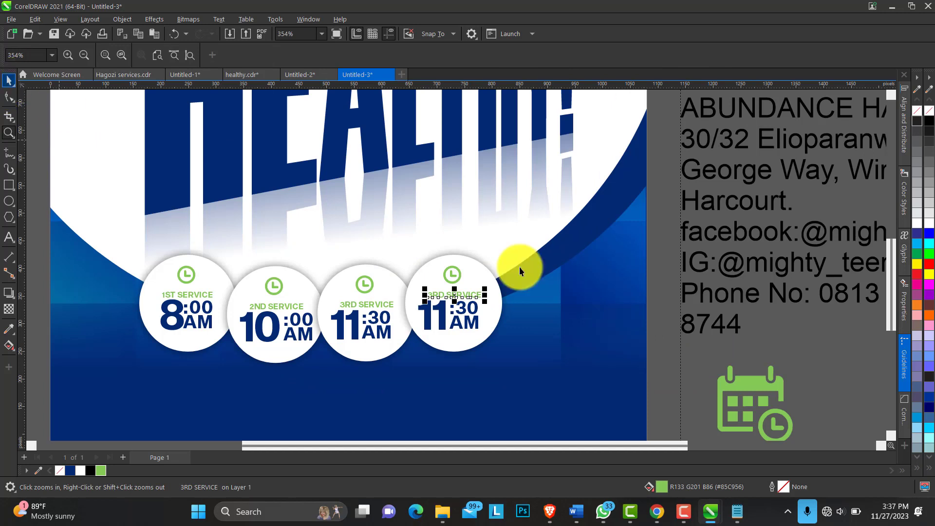
key(Delete)
click(452, 276)
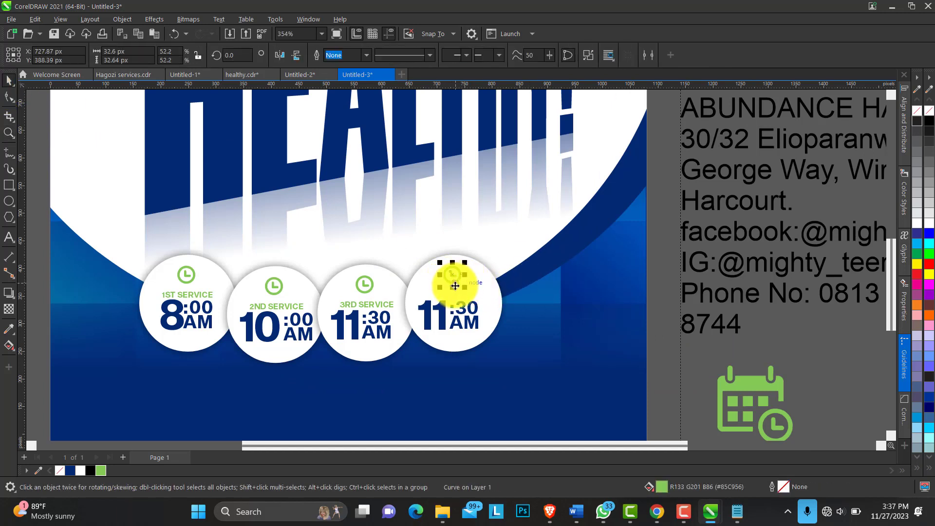
drag(449, 281, 445, 307)
- Move the :30 AM text below the fourth badge's number and change the number to 11TH
click(437, 317)
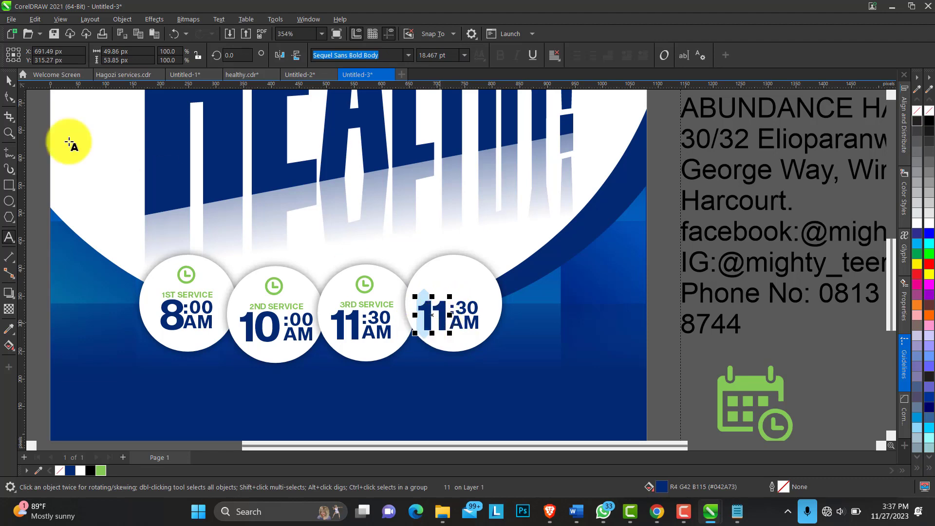
click(463, 310)
drag(463, 309, 450, 338)
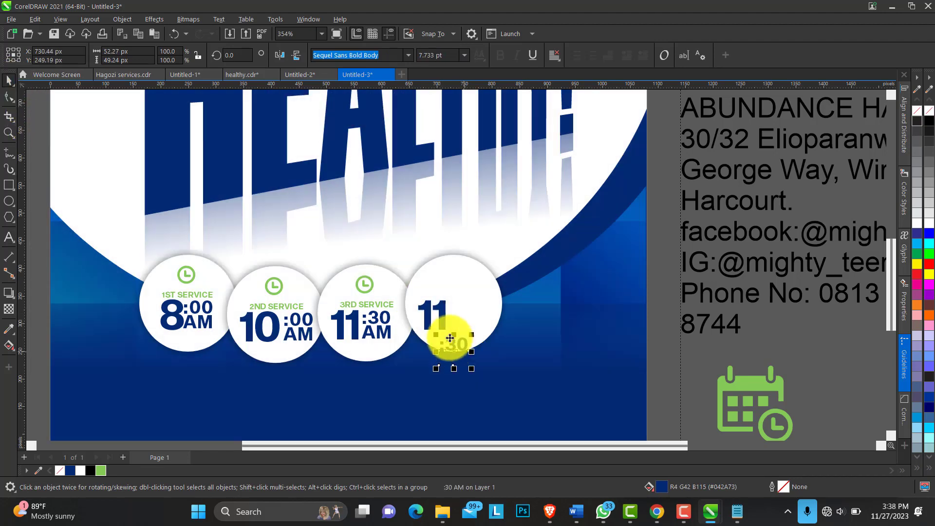
double_click(444, 313)
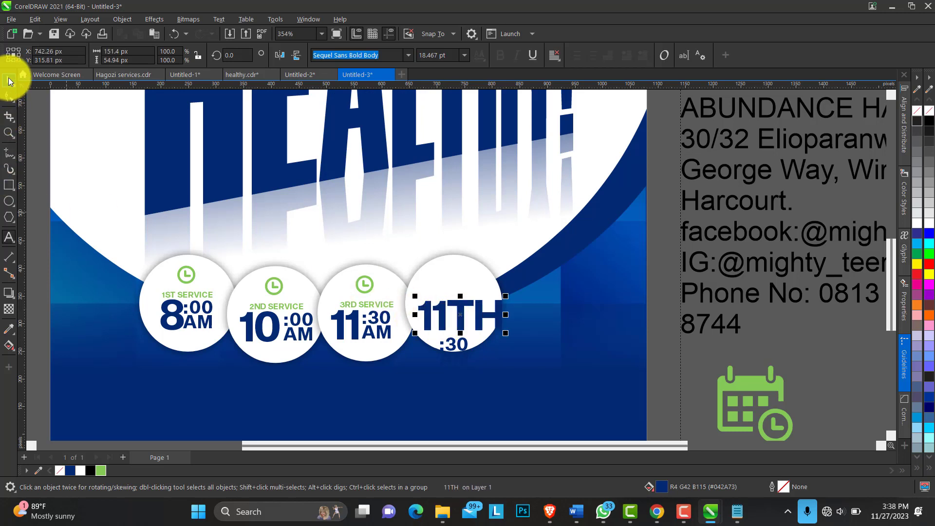
- Replace the fourth badge's :30 AM text with JUNE 2023 and position it directly beneath 11TH
click(436, 349)
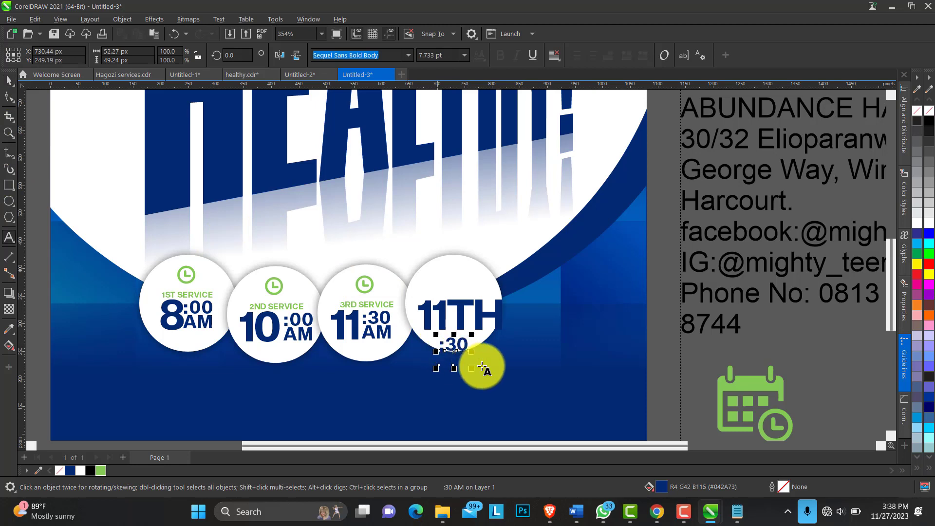
click(10, 80)
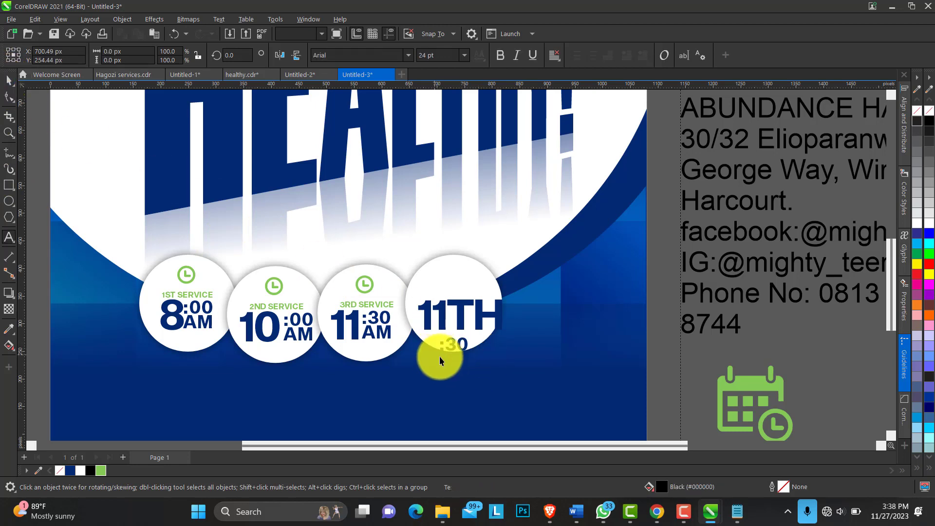
double_click(452, 342)
drag(445, 345, 495, 366)
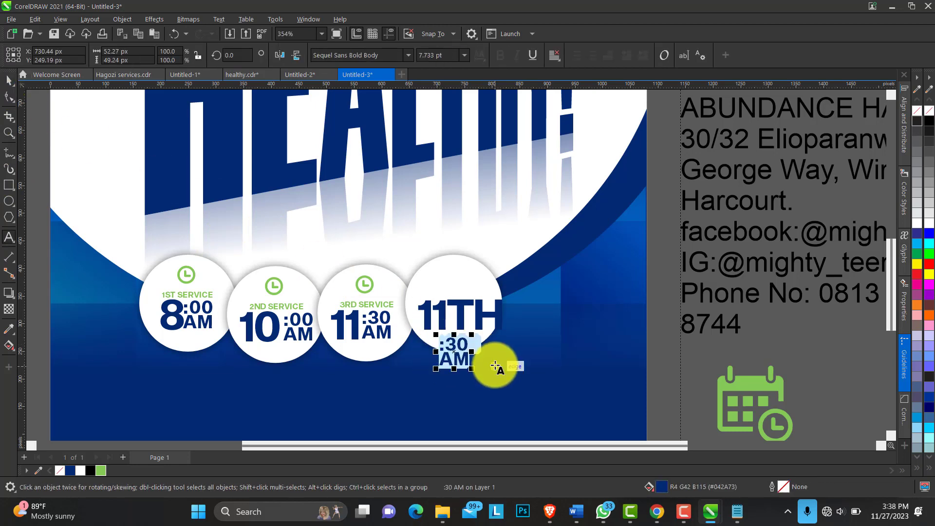
text(JUNE 2023)
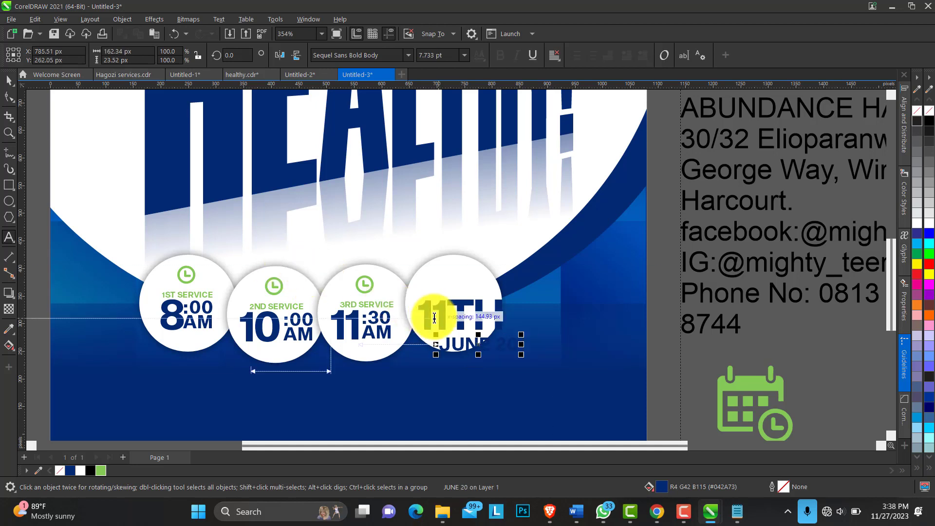
click(6, 85)
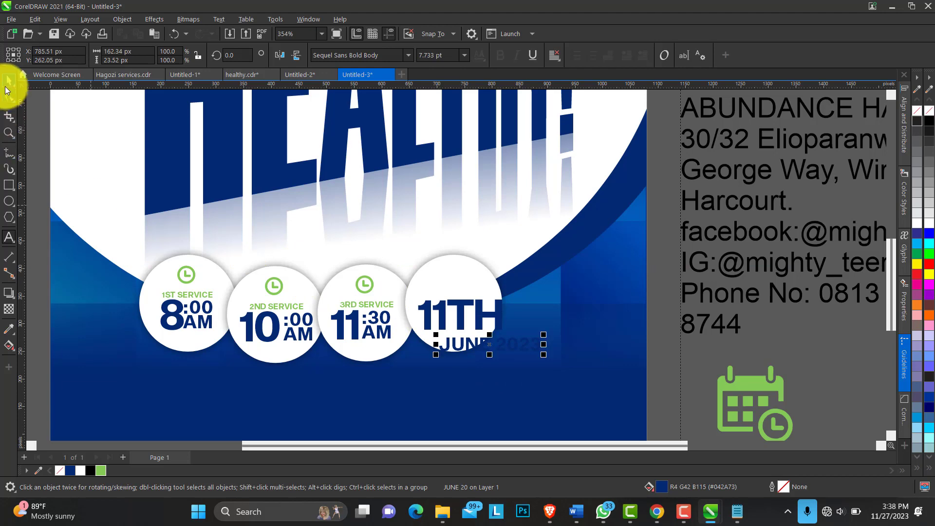
drag(472, 337, 464, 313)
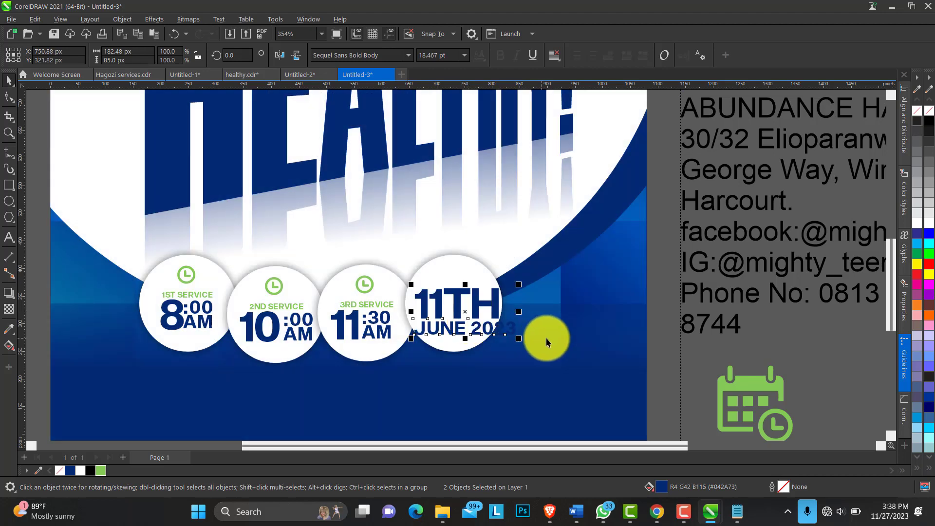
- Shrink JUNE 2023 to about 133 px wide and reduce 11TH to match, fitting both inside the fourth badge
click(654, 327)
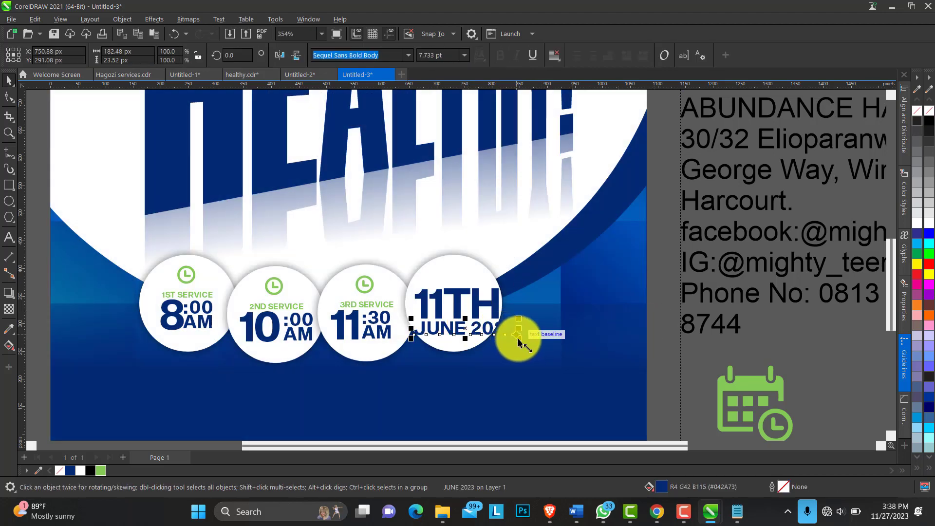
drag(519, 338, 491, 330)
click(467, 308)
- Duplicate the JUNE 2023 text above 11TH and change the copy to SUN
drag(449, 305, 451, 269)
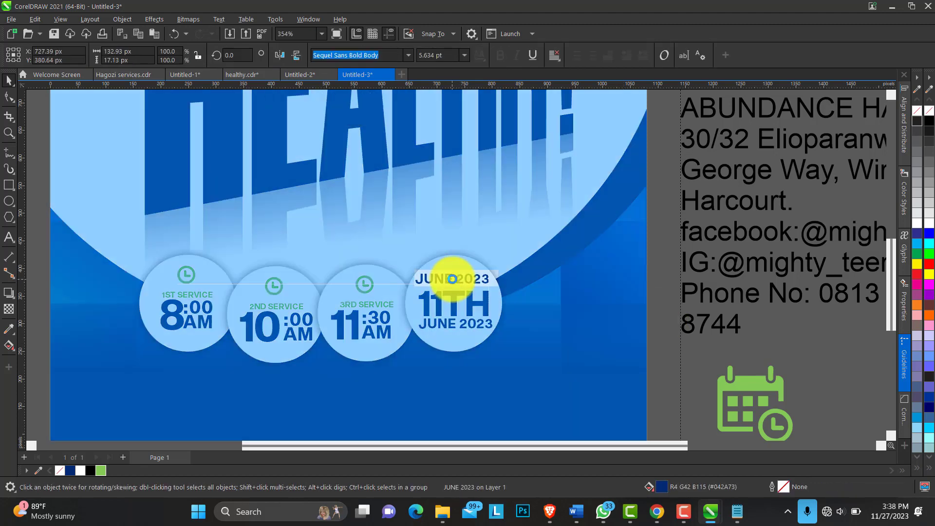
double_click(419, 282)
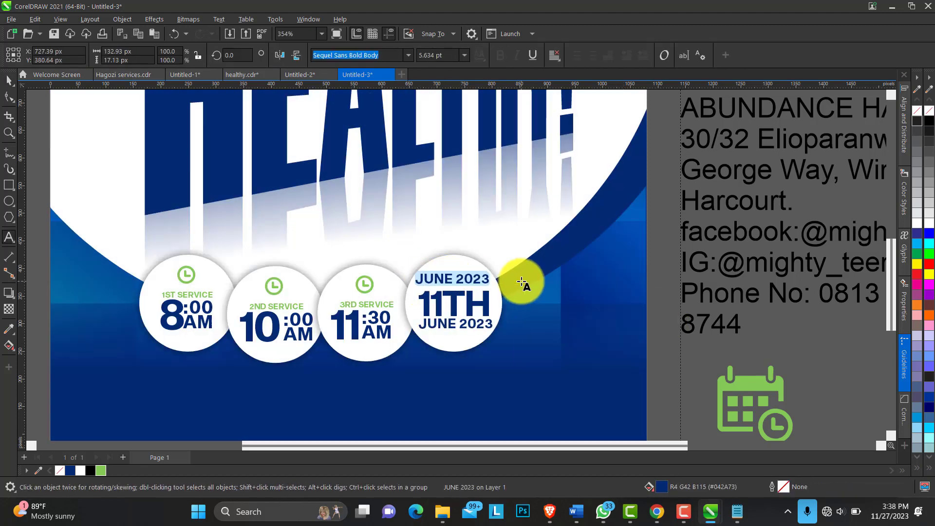
text(SUN)
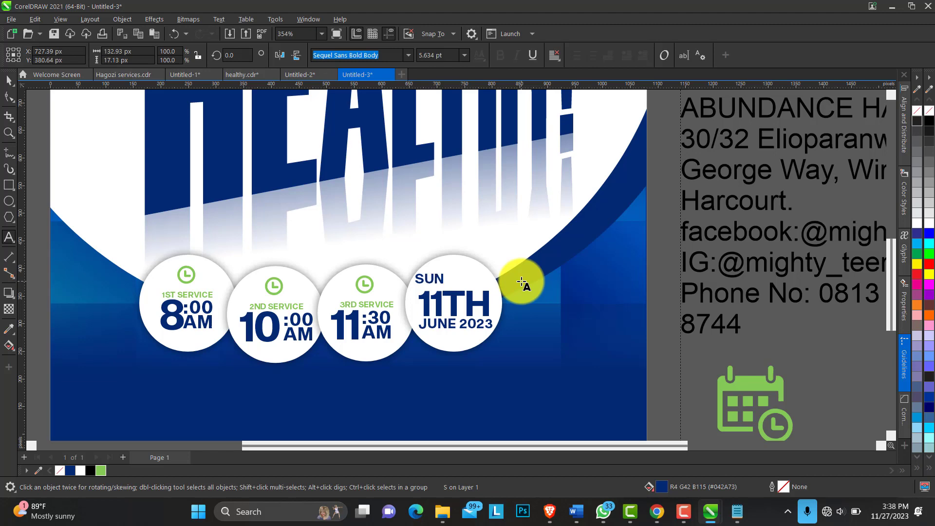
- Enlarge the SUN text and position it just above 11TH in the fourth badge
click(9, 132)
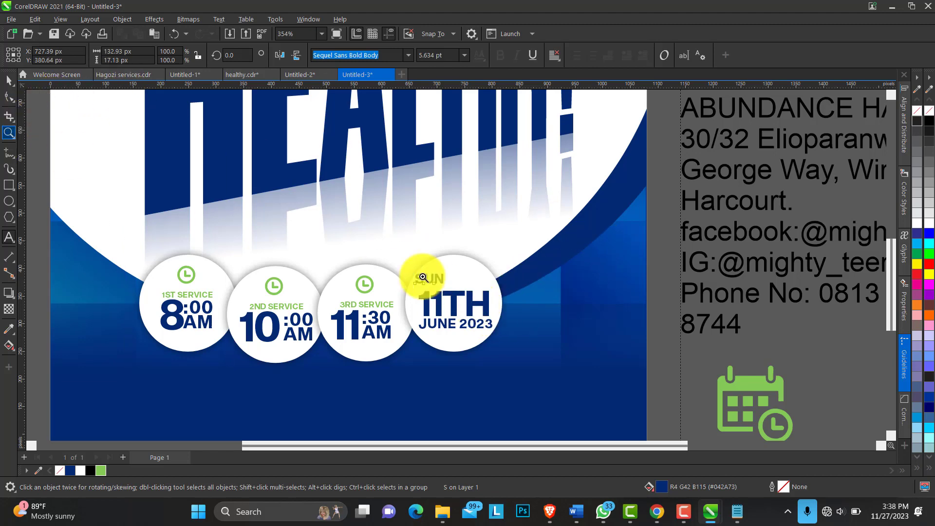
scroll(501, 329, up, 3)
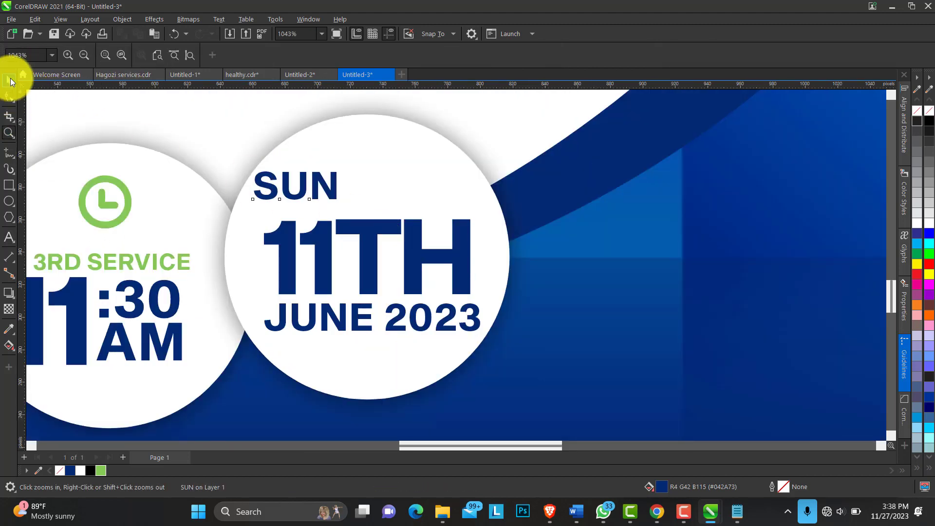
click(11, 81)
drag(340, 203, 413, 227)
drag(365, 192, 423, 181)
mouse_move(396, 309)
mouse_down()
mouse_move(395, 317)
mouse_move(397, 305)
mouse_up()
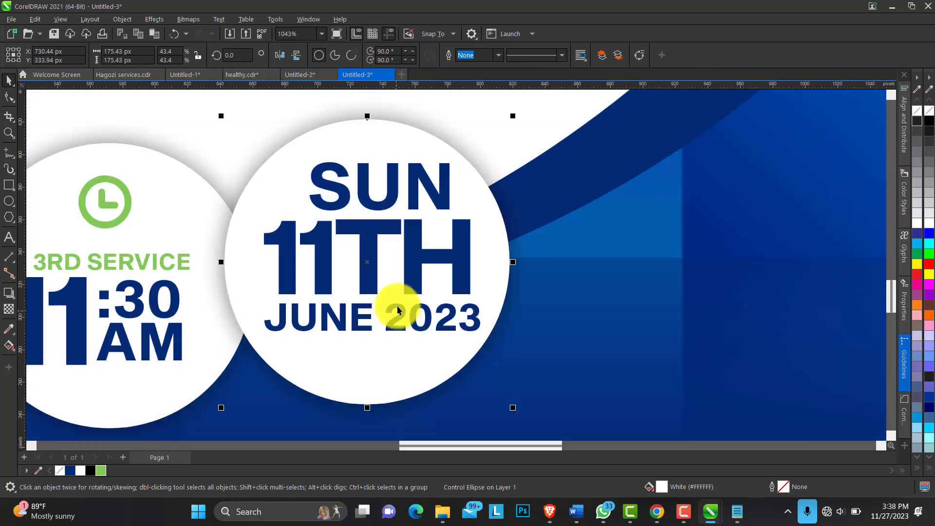
- Right-align SUN, 11TH and JUNE 2023 with one another and center the text block in the fourth badge
click(394, 315)
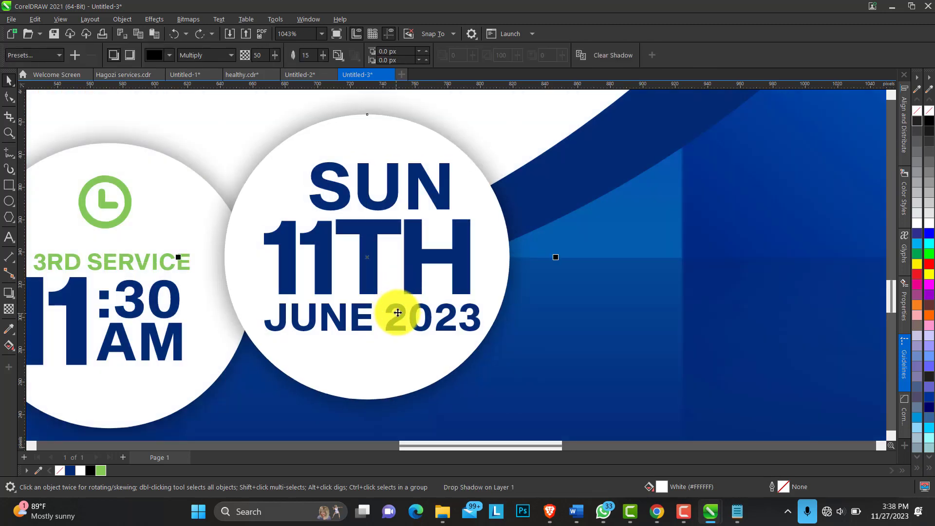
shift+click(369, 288)
key(r)
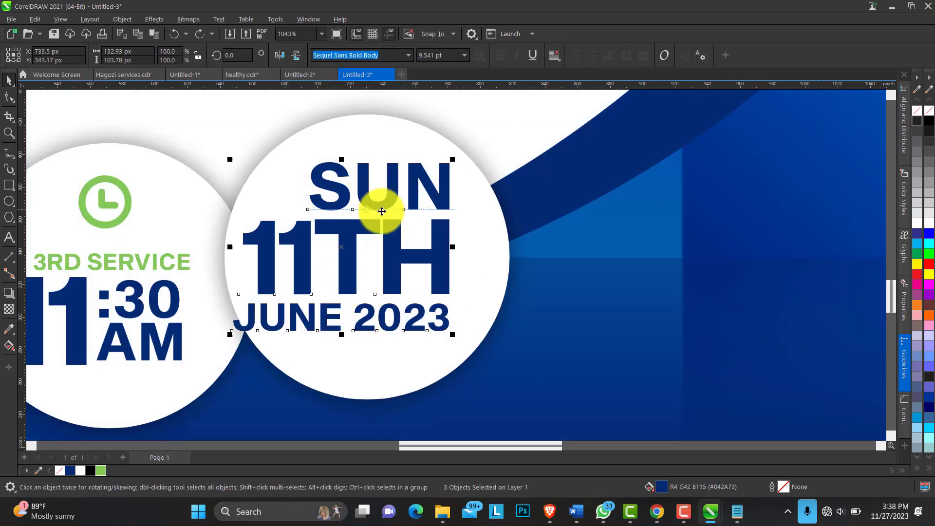
drag(398, 255, 423, 265)
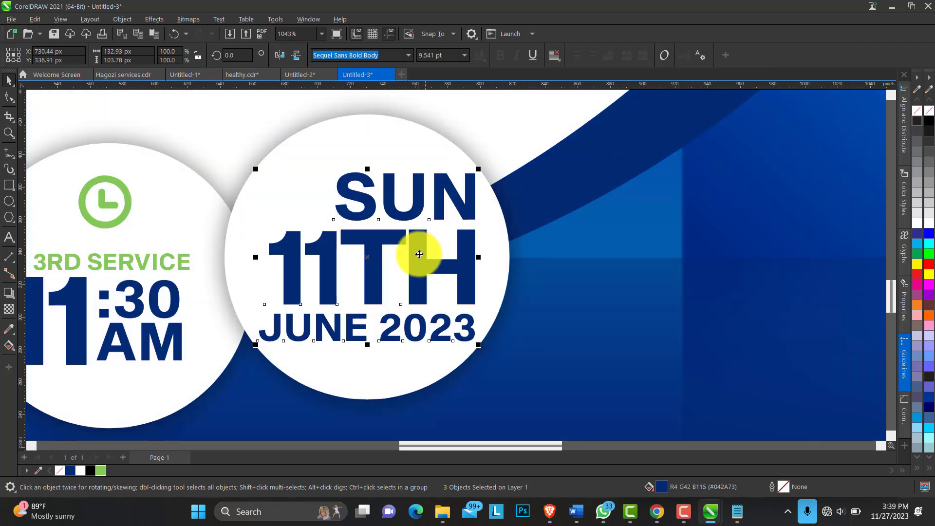
- Copy the green calendar icon onto the fourth badge and shrink it to about 38 px at the upper left of SUN
click(9, 132)
right_click(310, 207)
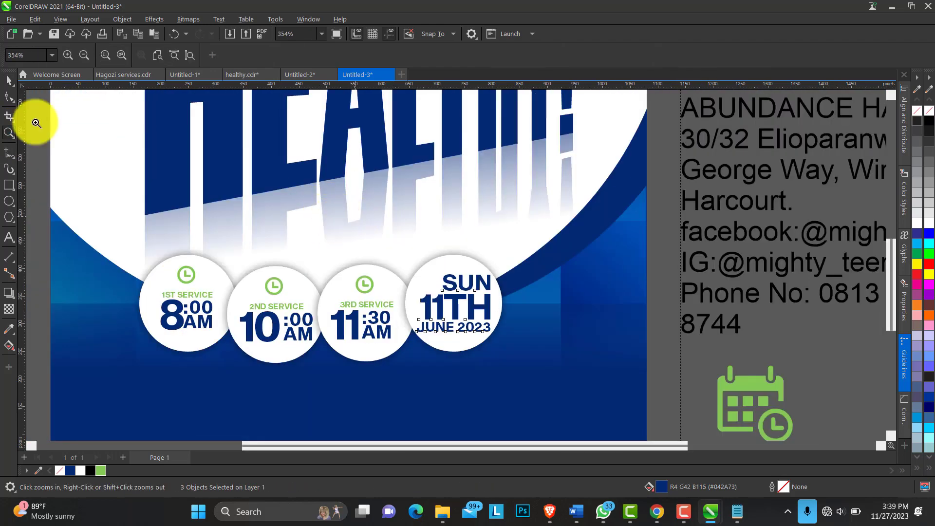
click(11, 79)
click(744, 388)
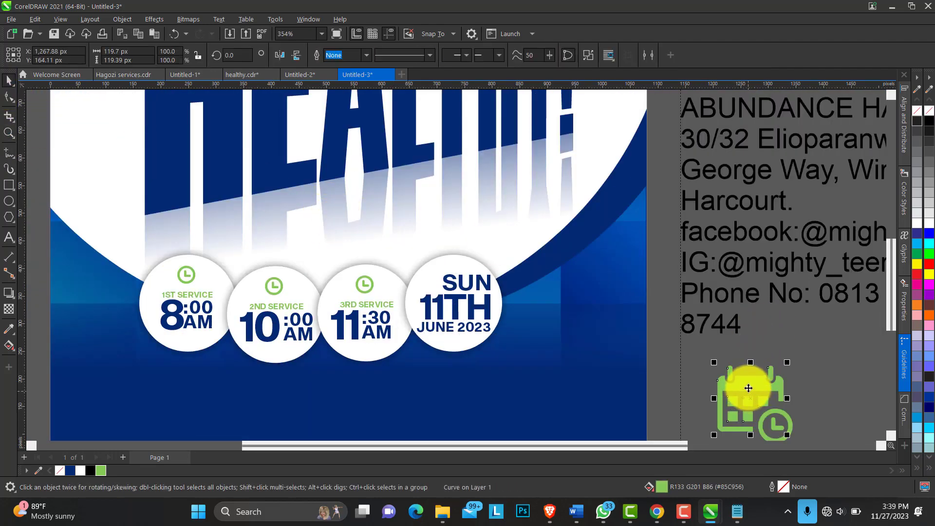
drag(744, 388, 447, 278)
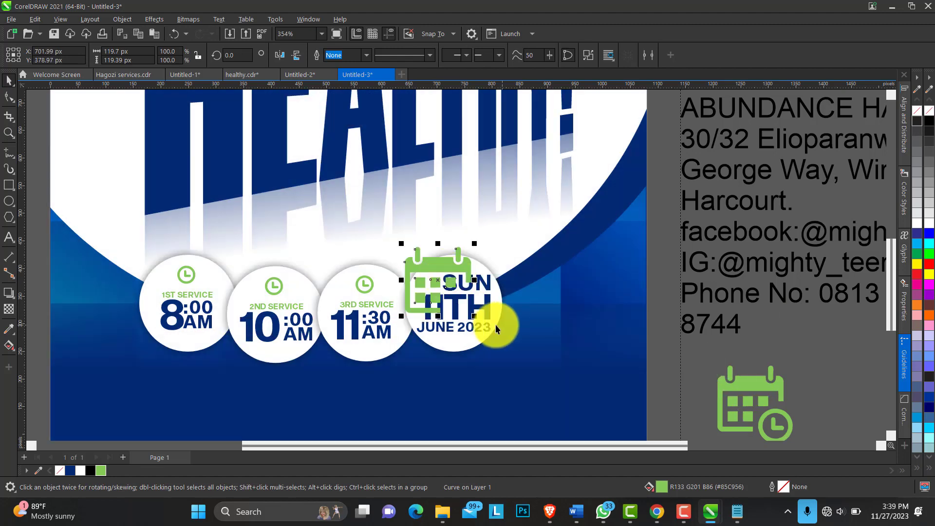
drag(475, 321, 433, 275)
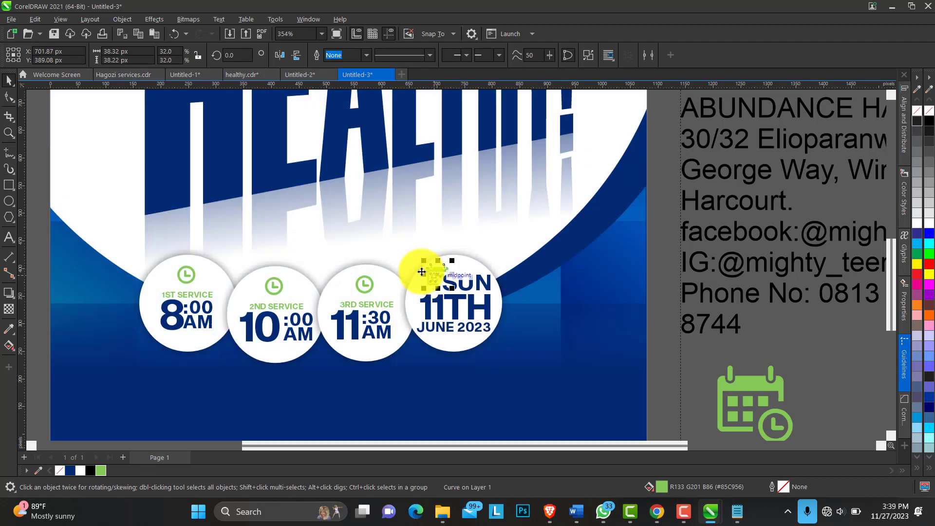
- Try a brighter green fill on the badge icons and service labels
click(9, 132)
right_click(347, 202)
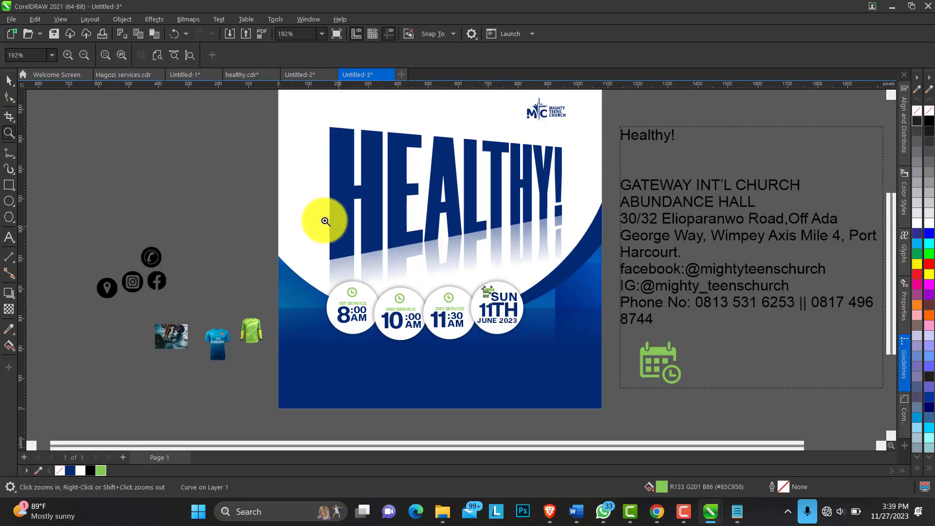
key(space)
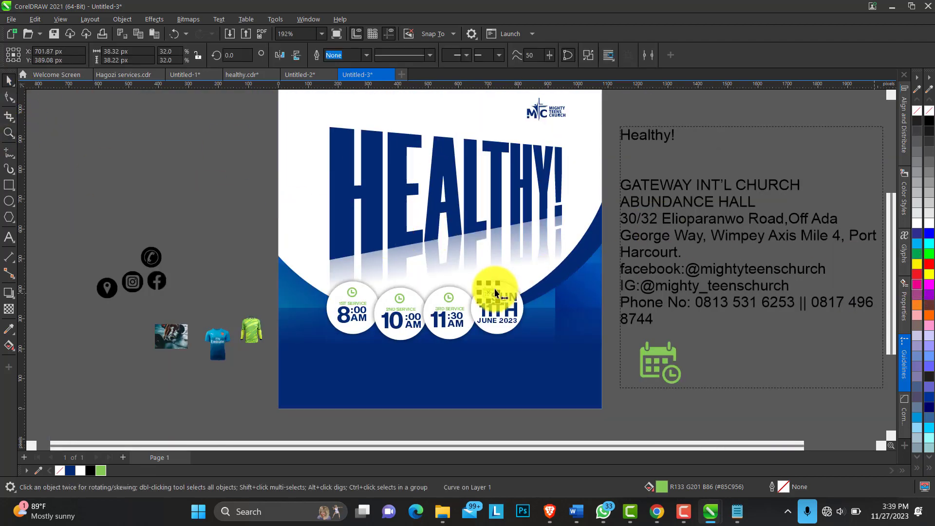
drag(506, 316, 499, 316)
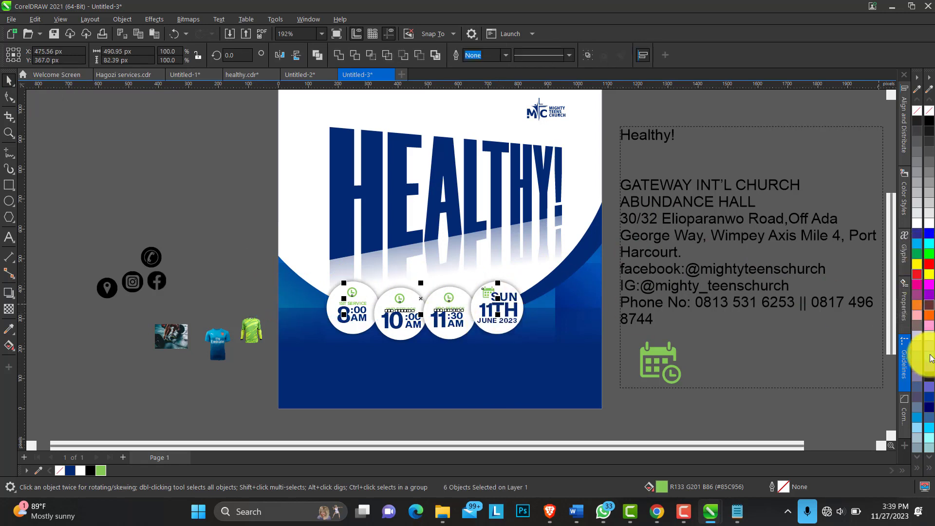
click(930, 469)
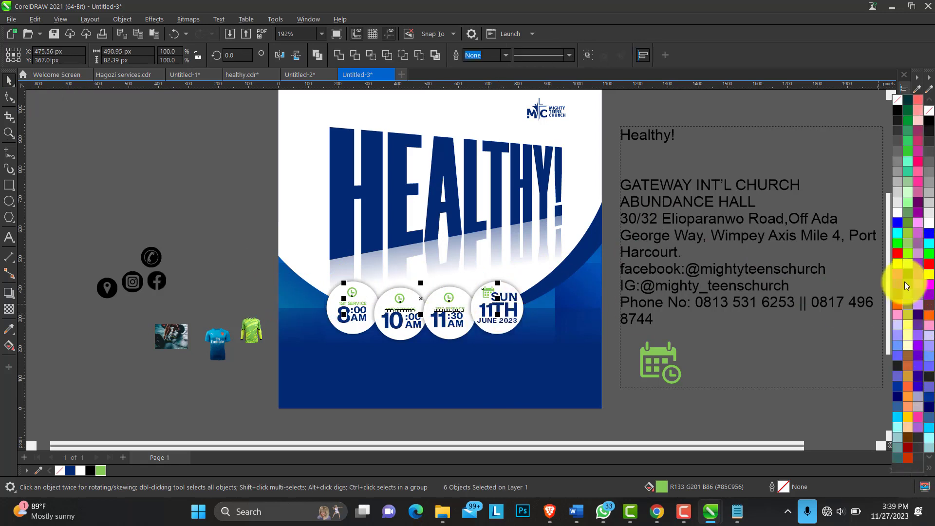
click(930, 256)
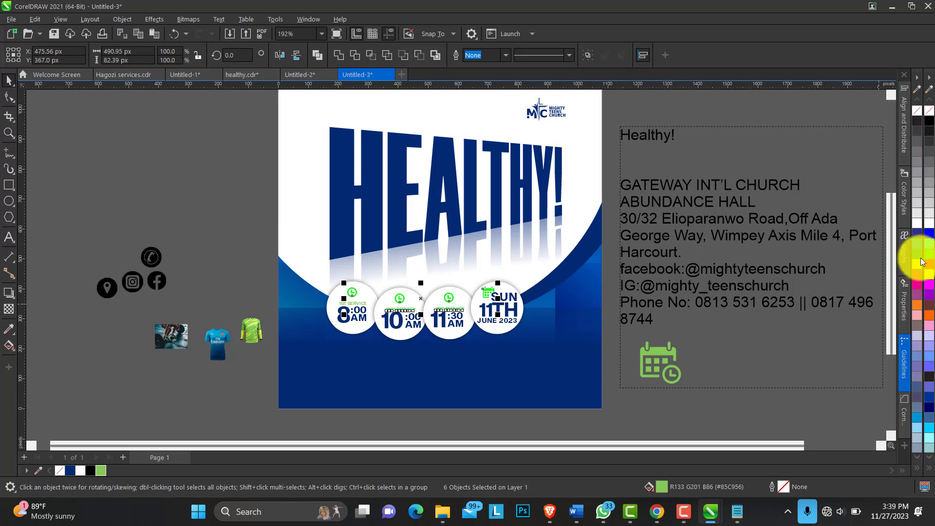
click(233, 271)
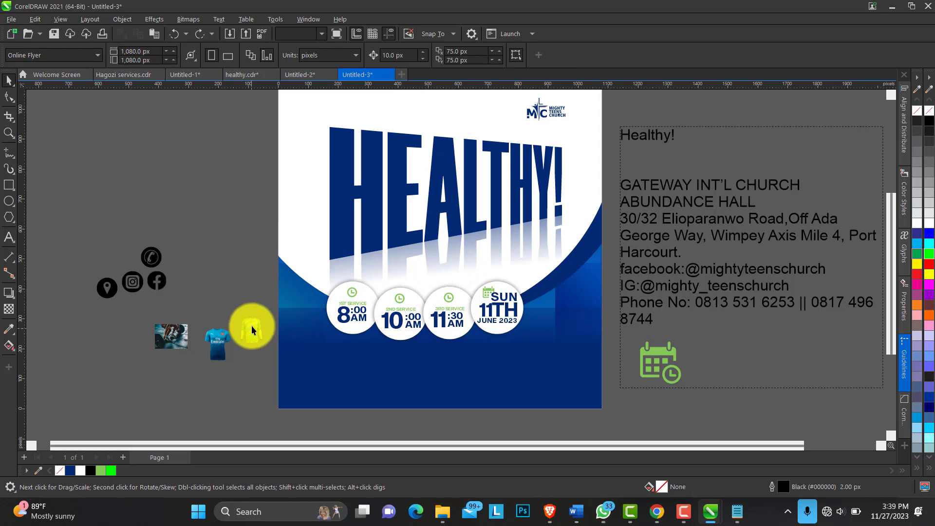
click(251, 326)
click(233, 250)
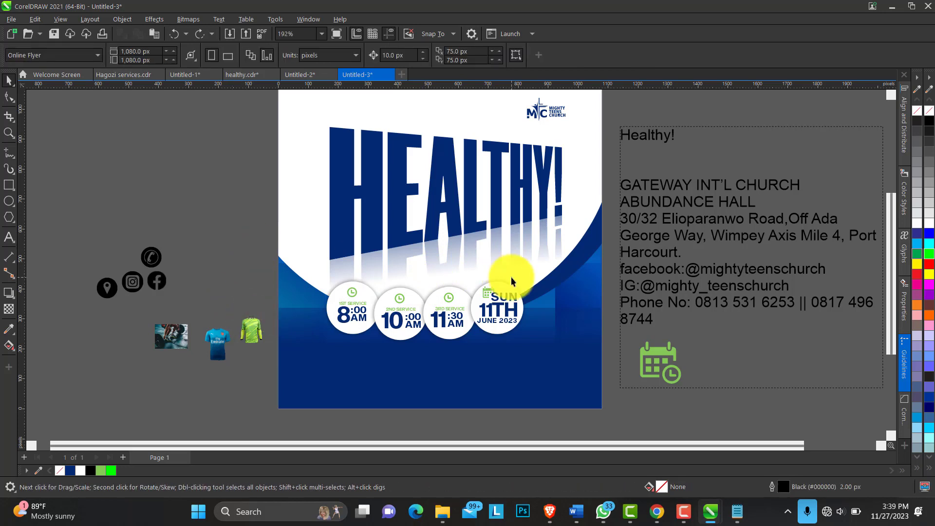
- Duplicate the fourth badge's circle to its upper right, with no drop shadow and a dark blue #042A73 fill
click(522, 305)
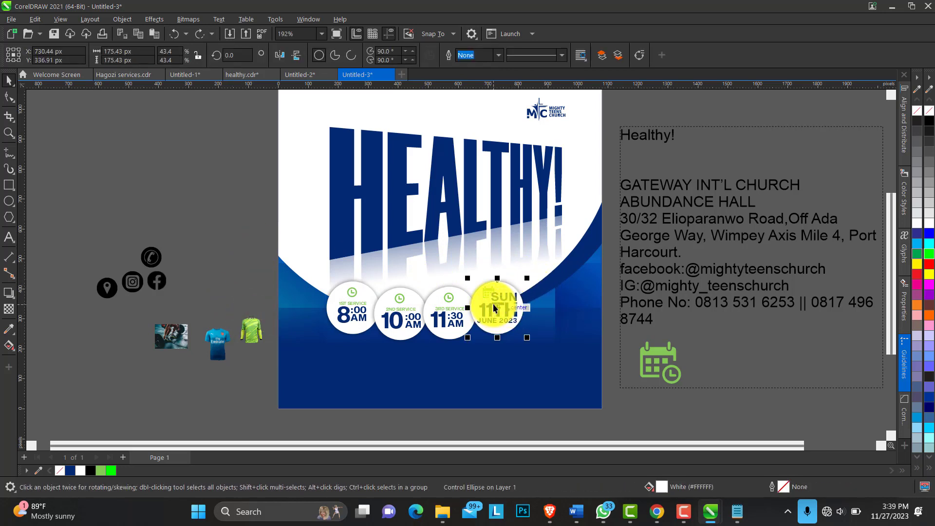
drag(497, 299, 545, 286)
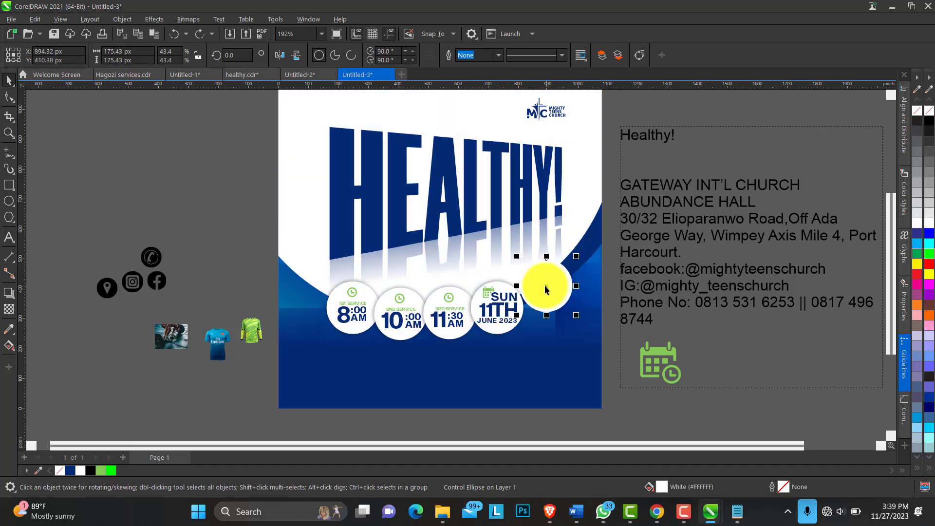
click(71, 471)
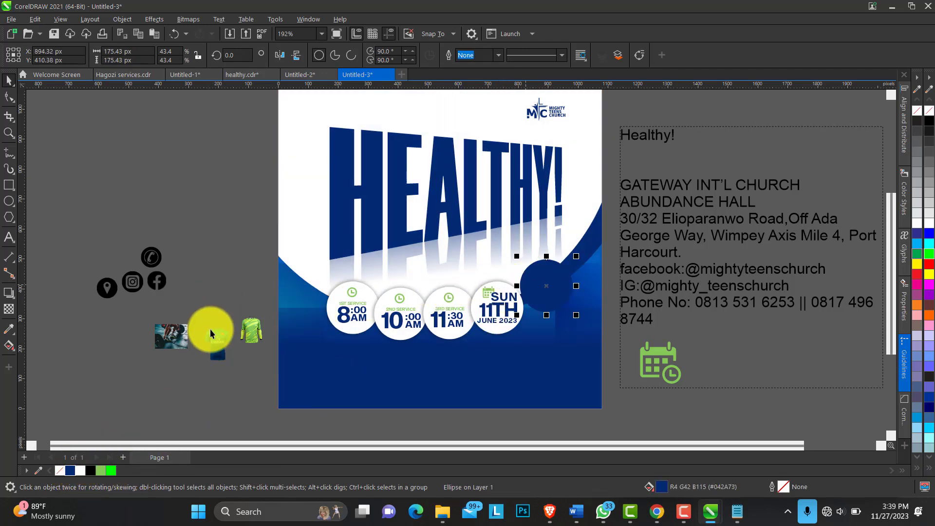
- Place copies of the green and blue jersey images over the dark blue circle
mouse_move(210, 335)
mouse_down()
mouse_move(464, 324)
mouse_move(562, 290)
mouse_move(542, 282)
mouse_up()
drag(229, 338, 570, 281)
- Enlarge the green jersey image to about 146 px and position it in the left half of the dark blue circle
click(9, 132)
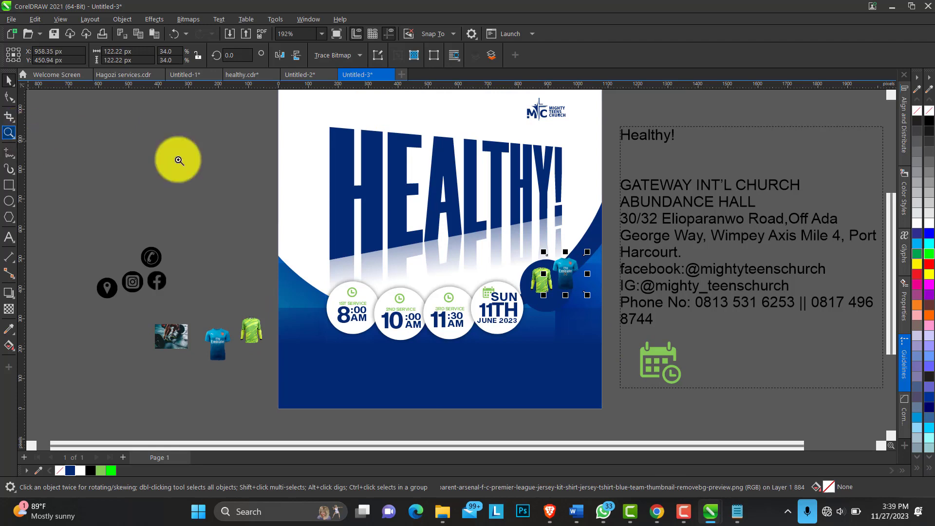
drag(484, 229, 606, 313)
click(9, 81)
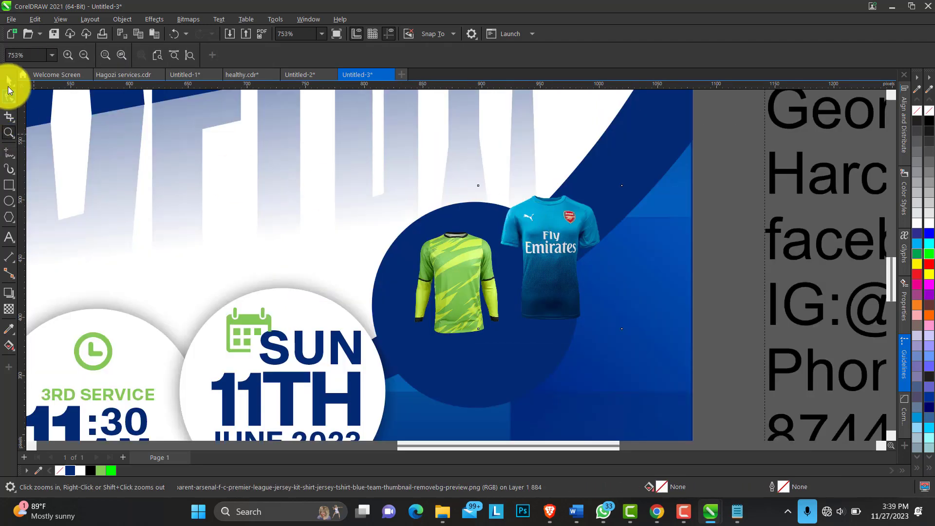
click(432, 289)
drag(433, 290, 413, 299)
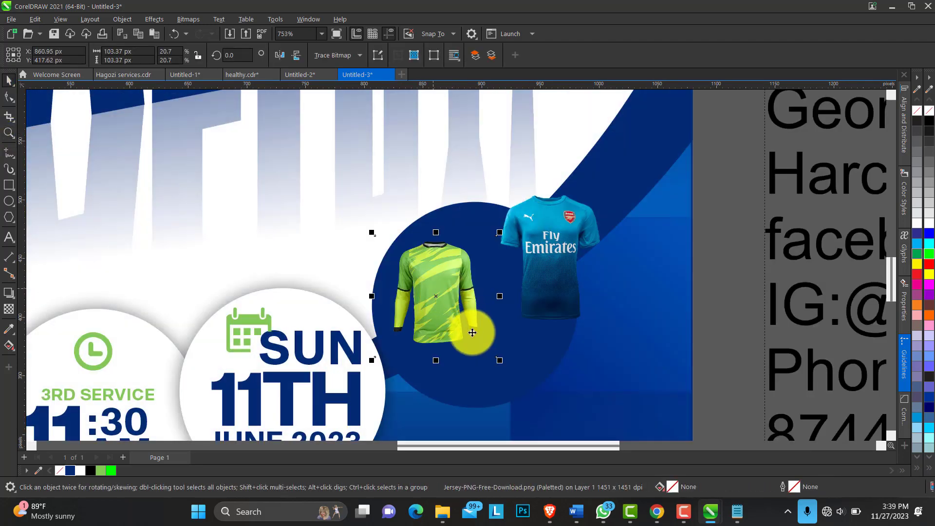
drag(501, 362, 526, 386)
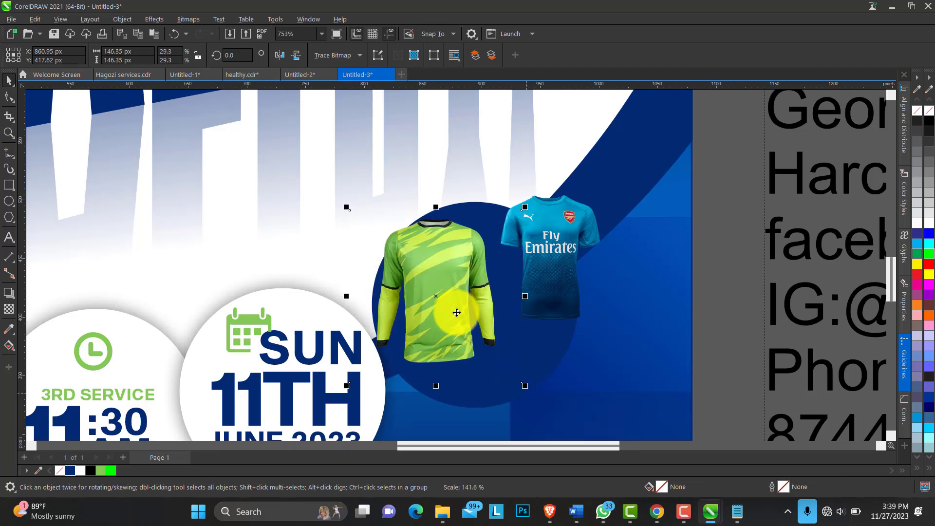
drag(447, 310, 451, 298)
- Move the blue jersey image beside the green one in the circle and shrink it to about 56 px
click(561, 285)
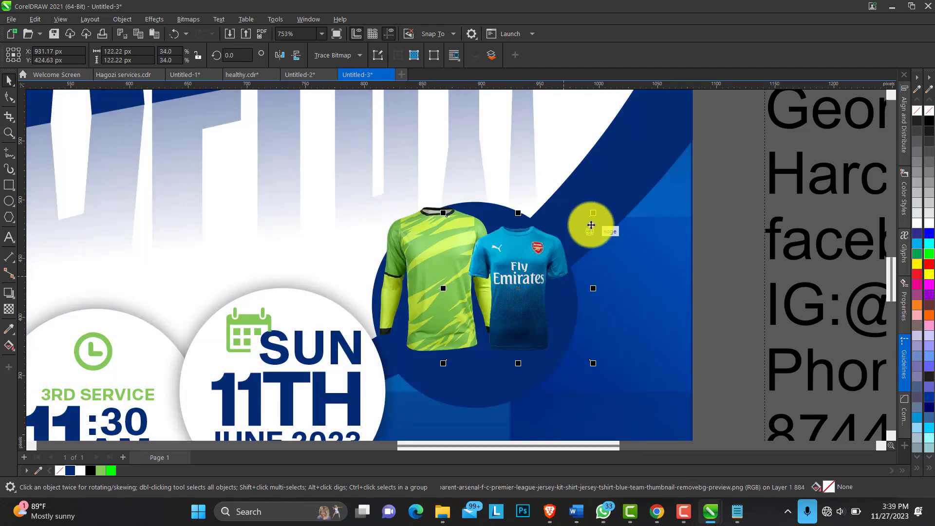
drag(598, 209, 577, 244)
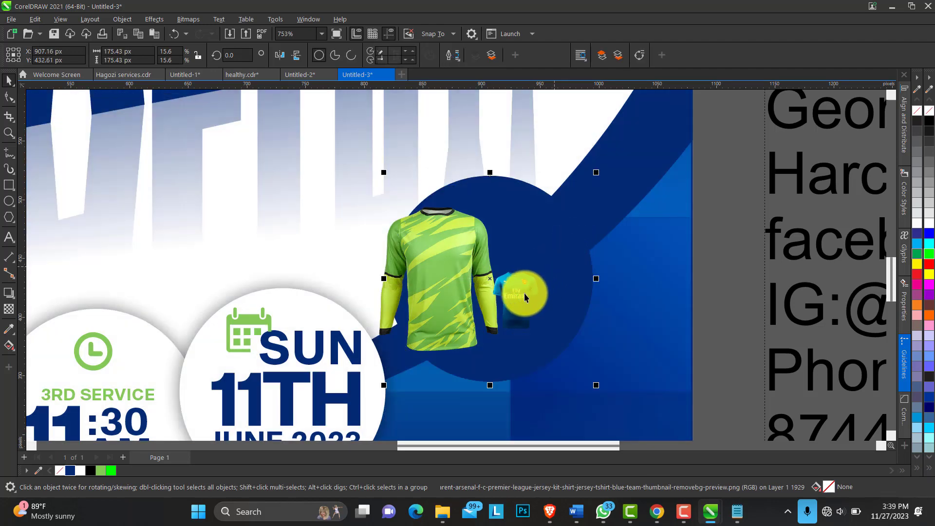
- Undo the dark blue circle's last move and enlarge the circle to about 207 px in diameter
key(ctrl+z)
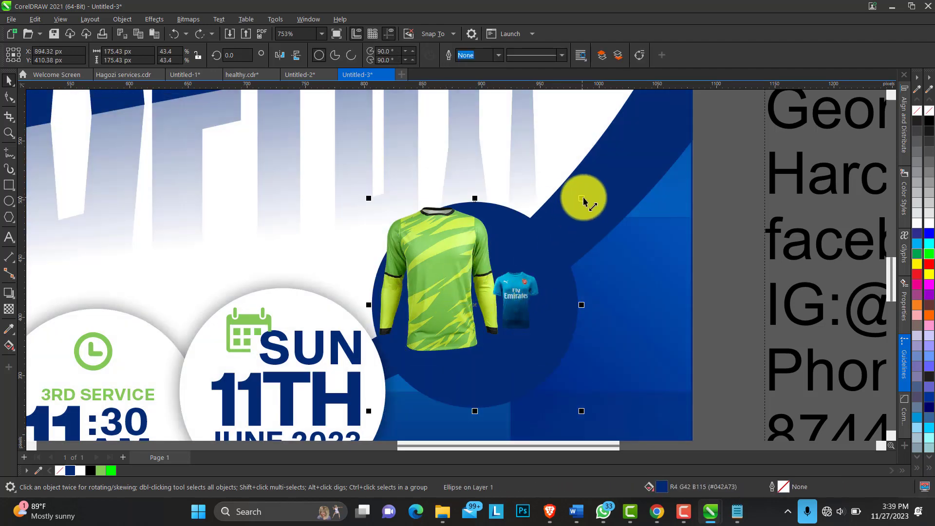
drag(584, 199, 600, 180)
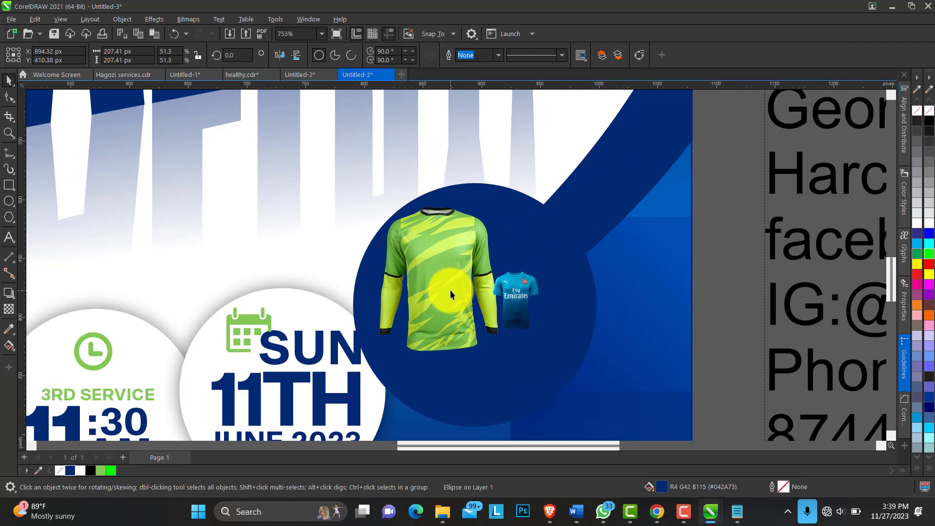
click(436, 307)
key(Down)
key(Down)
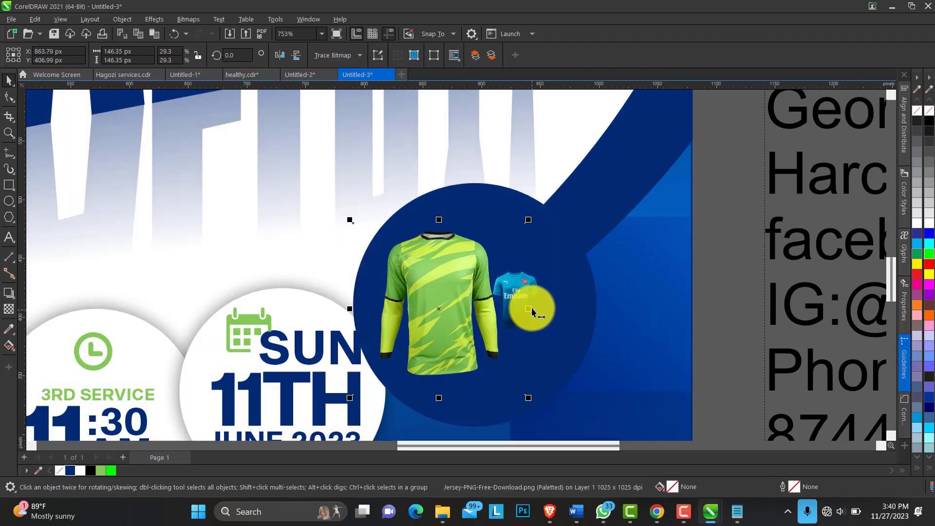
key(Up)
key(Up)
- Enlarge the blue jersey in place beside the green jersey
click(539, 292)
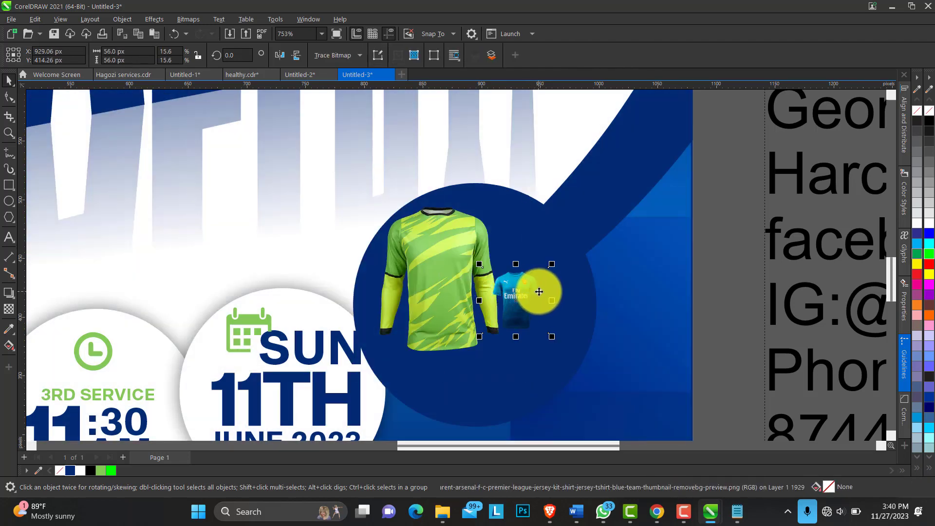
drag(553, 266, 575, 244)
click(428, 254)
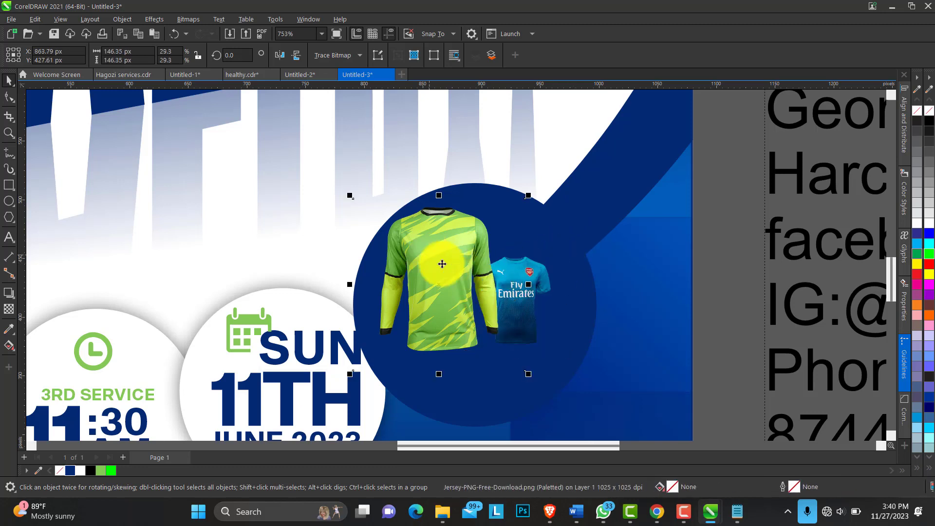
- Copy the JUNE 2023 text from the date badge into the dark blue circle below the jerseys and colour it white
click(519, 317)
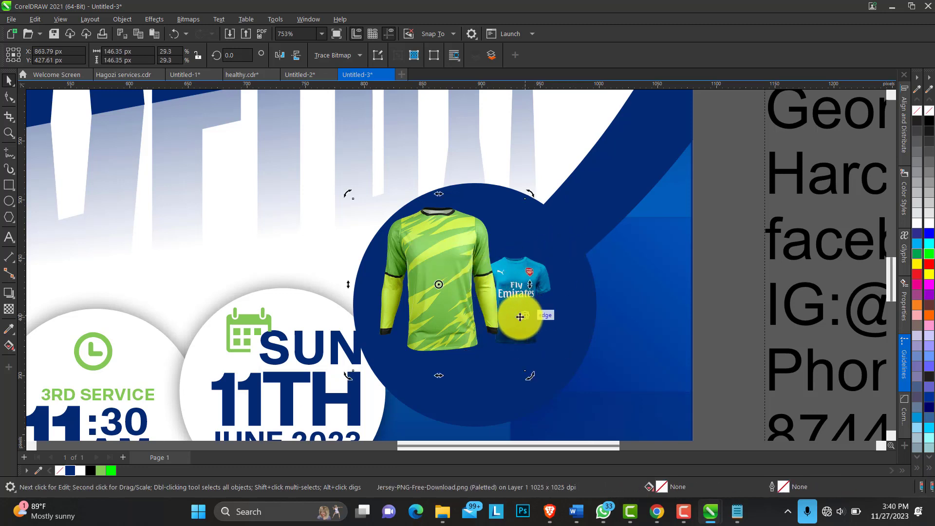
click(9, 132)
right_click(385, 194)
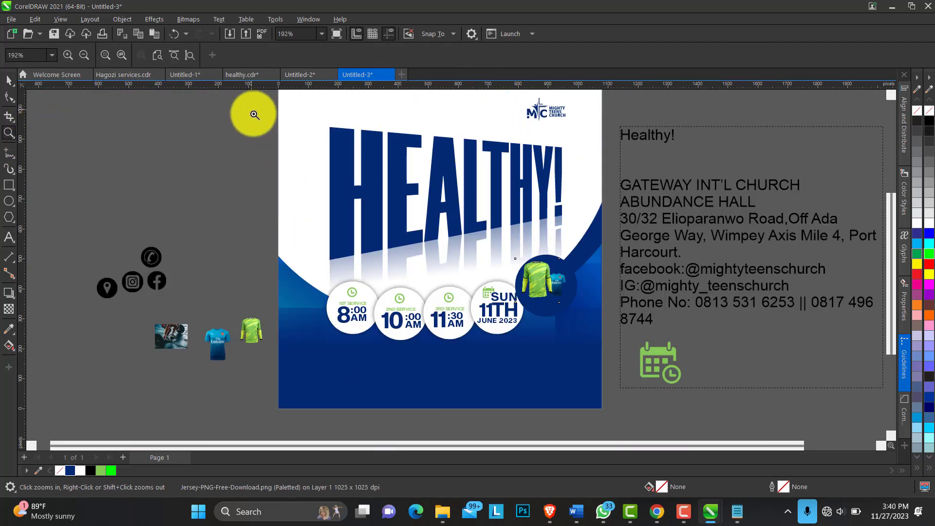
drag(252, 111, 772, 416)
click(9, 81)
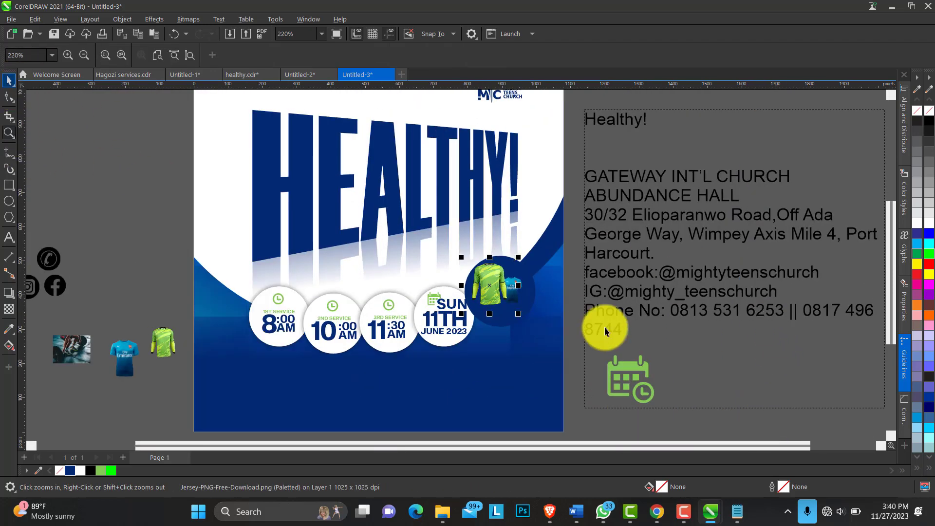
drag(451, 331, 509, 317)
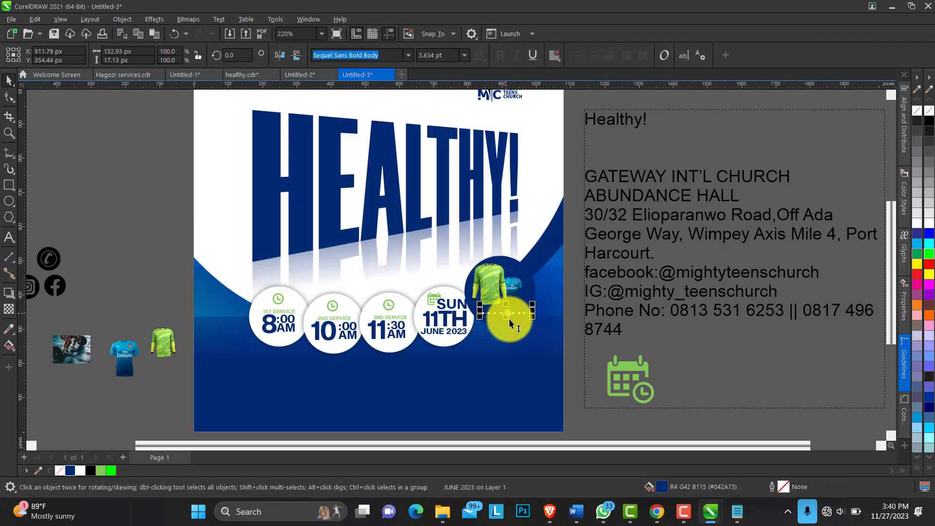
click(929, 217)
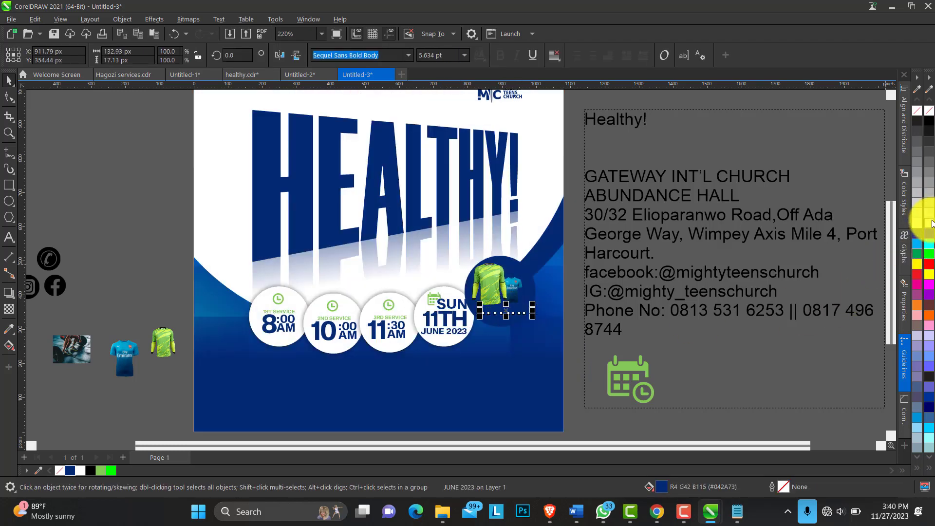
- Replace the copied text with "Dress Code" and "Jersey" on two lines and shrink it to about 92 px wide
drag(443, 238, 587, 349)
click(8, 80)
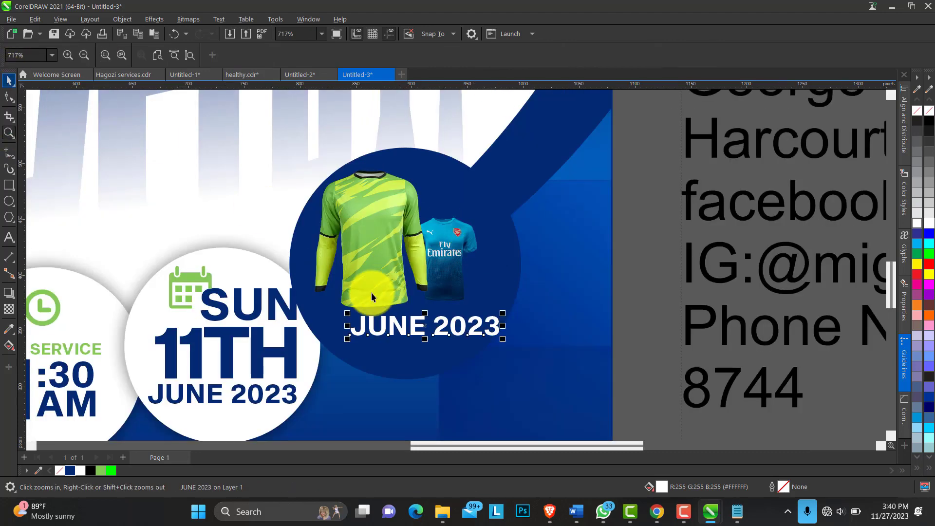
double_click(348, 334)
drag(344, 334, 501, 332)
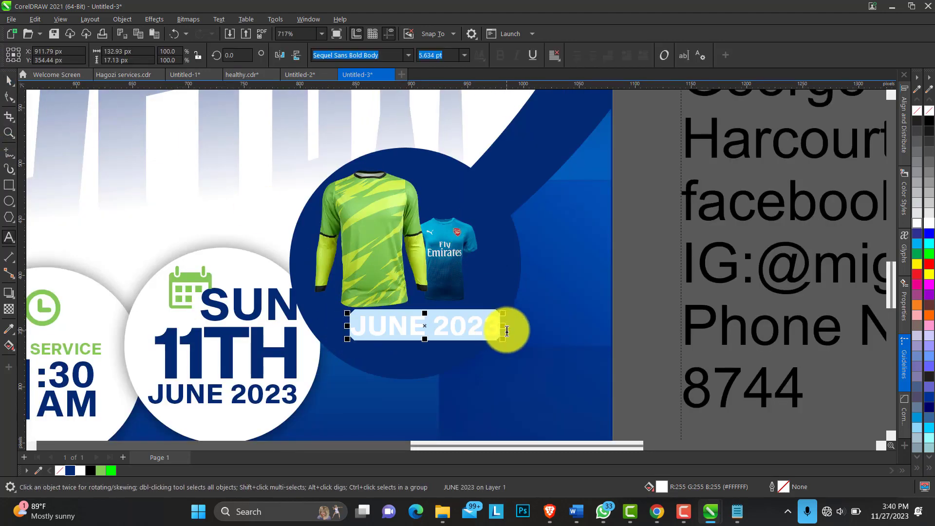
text(D)
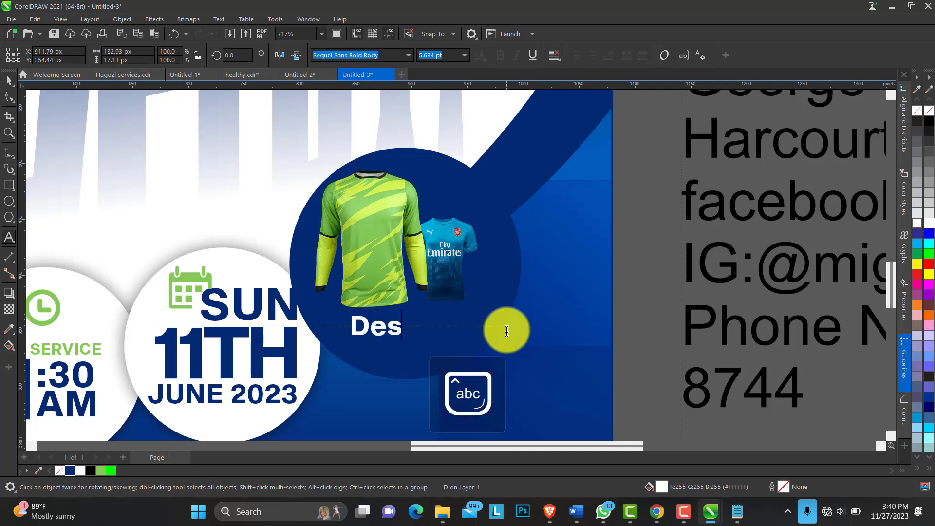
text(es)
key(BackSpace)
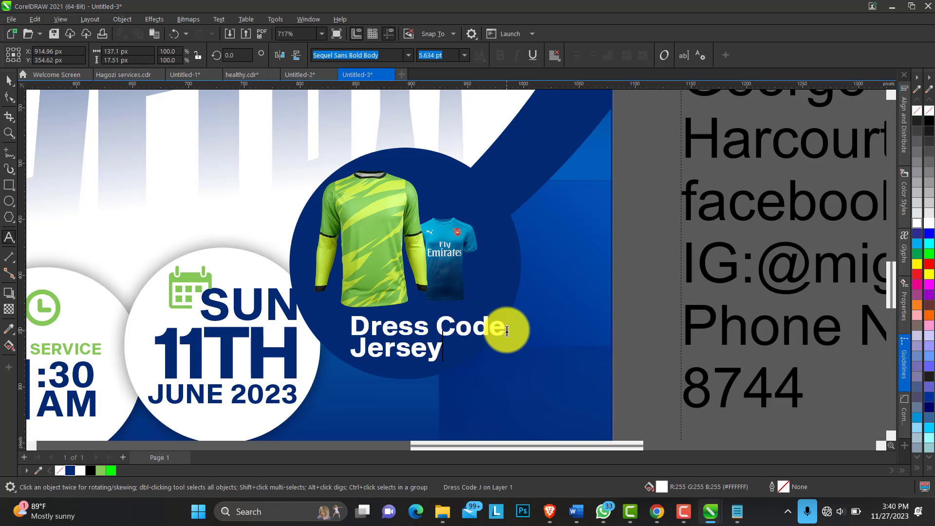
click(9, 79)
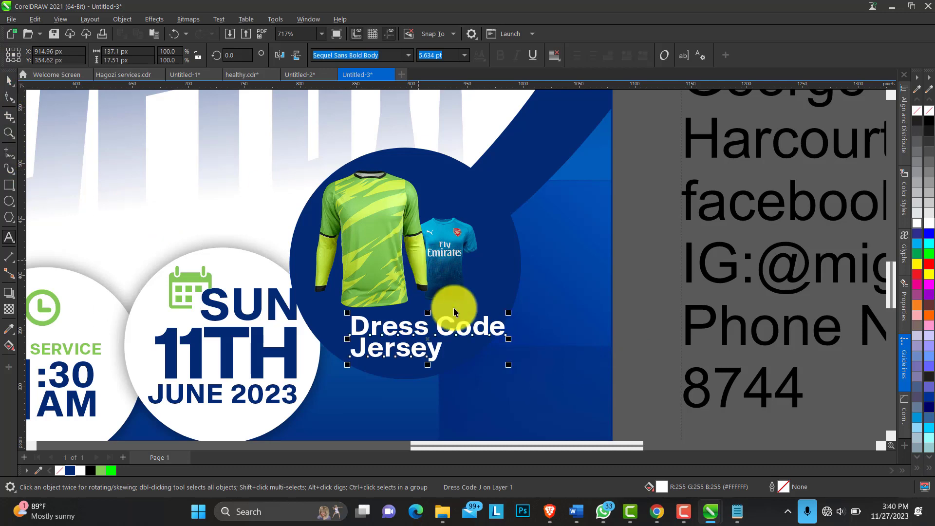
drag(509, 364, 461, 364)
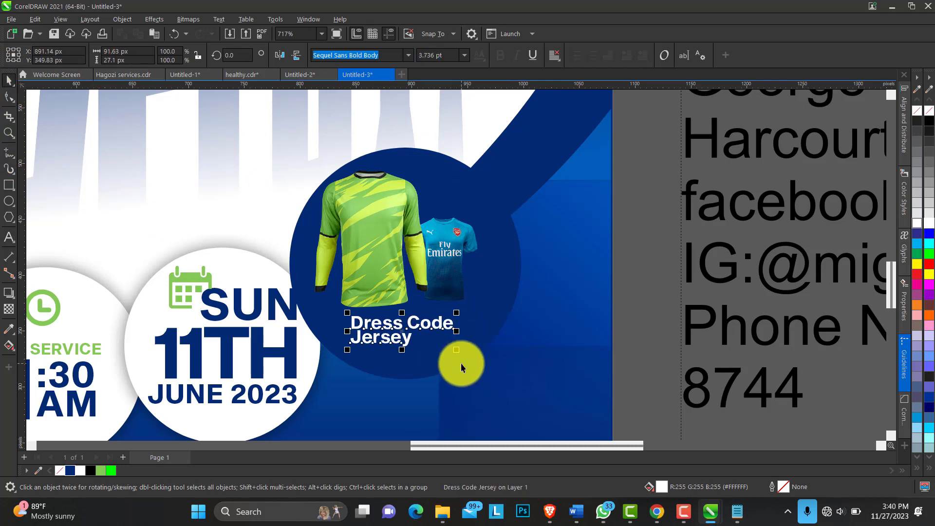
- Colour the Dress Code line light green and enlarge Jersey to about 110 px wide directly beneath it
click(100, 469)
click(408, 344)
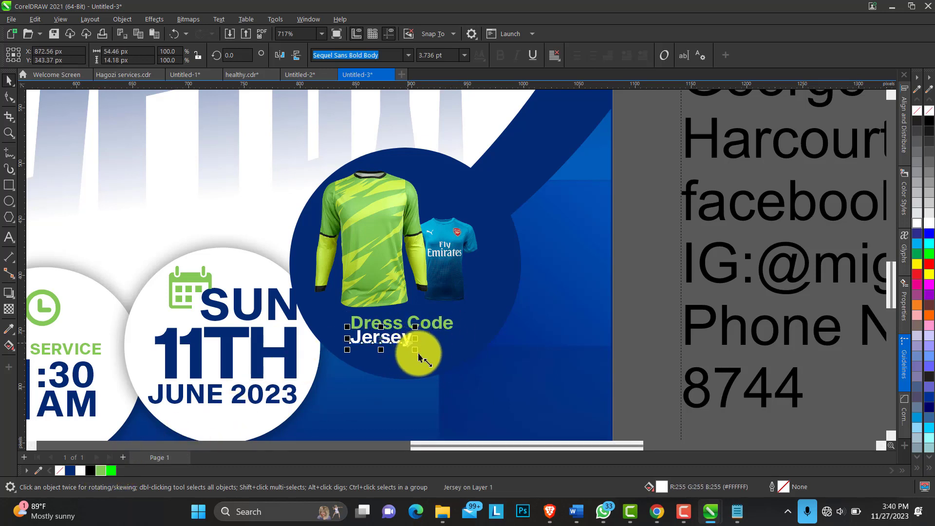
mouse_move(413, 347)
mouse_down()
mouse_move(478, 406)
mouse_move(419, 349)
mouse_move(401, 350)
mouse_move(428, 314)
mouse_up()
shift+click(416, 324)
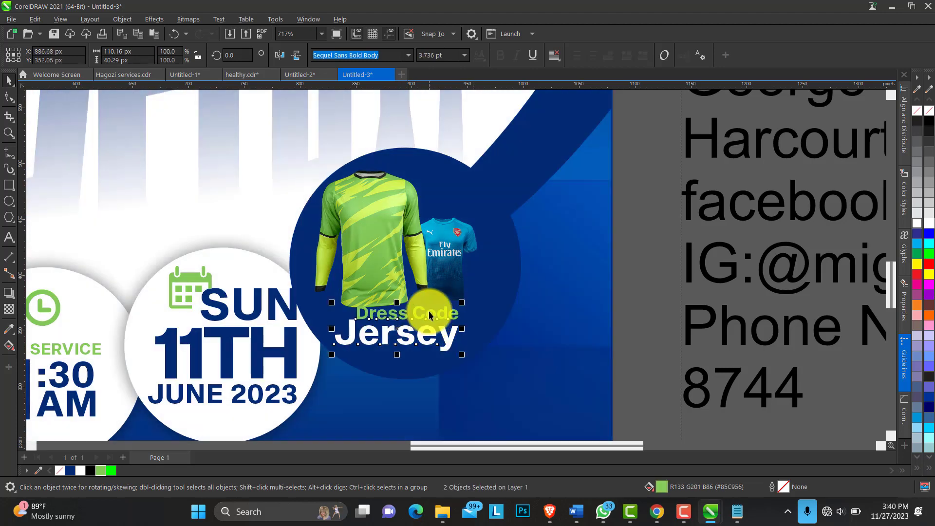
- Shift both jerseys slightly to the right in the circle and centre the Jersey text under Dress Code
click(454, 254)
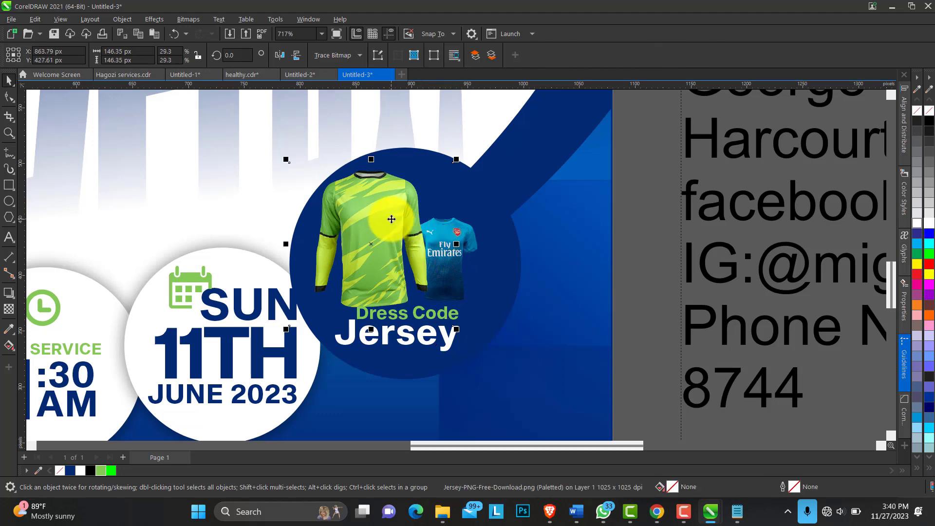
drag(391, 221, 399, 216)
drag(471, 244, 486, 242)
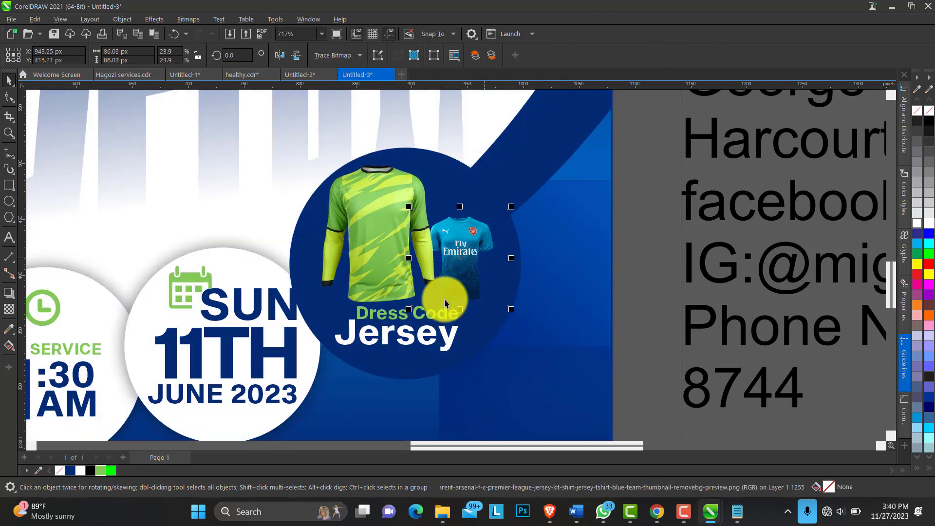
click(382, 340)
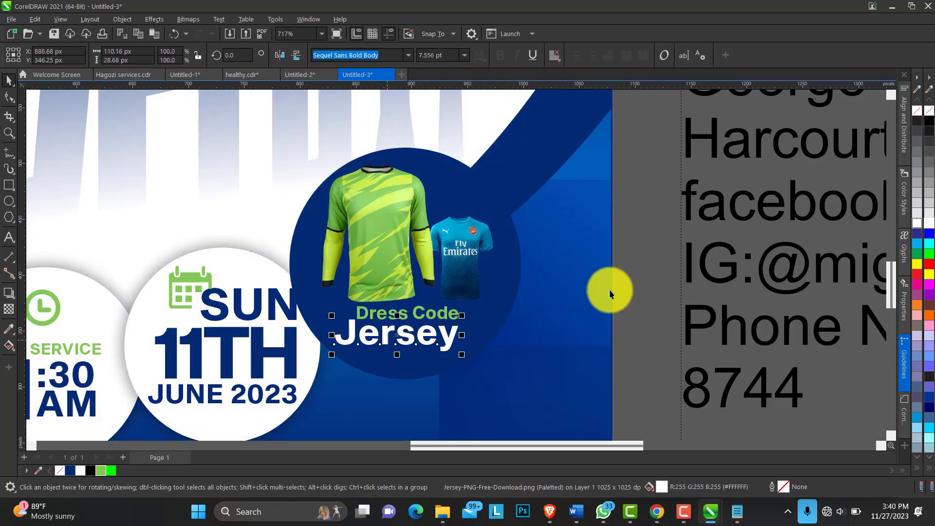
key(c)
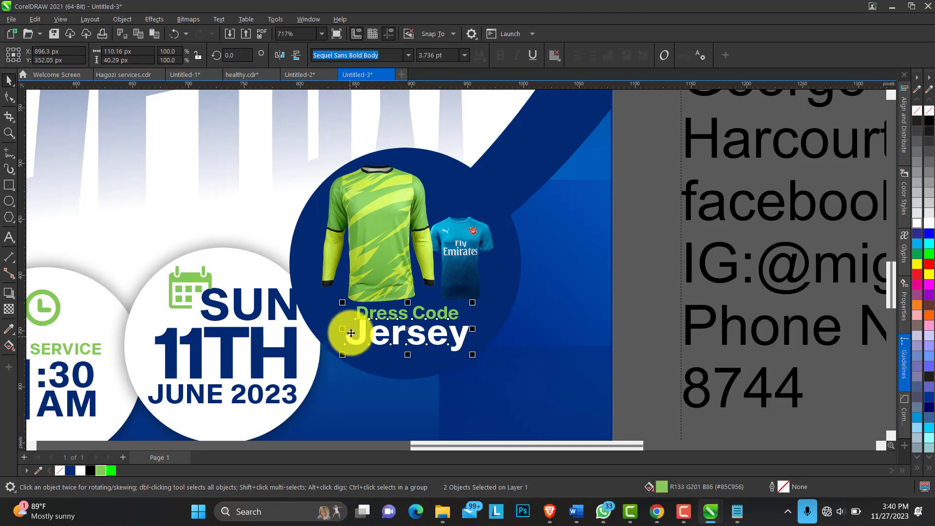
- Enlarge the Mighty Teens Church logo at the flyer's upper right to about 149 px wide
click(9, 132)
scroll(389, 220, down, 3)
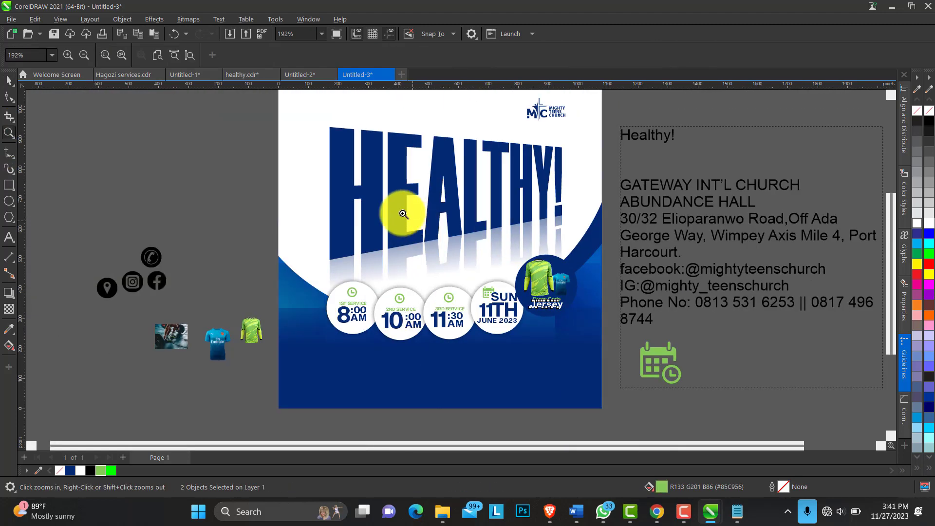
drag(312, 125, 840, 423)
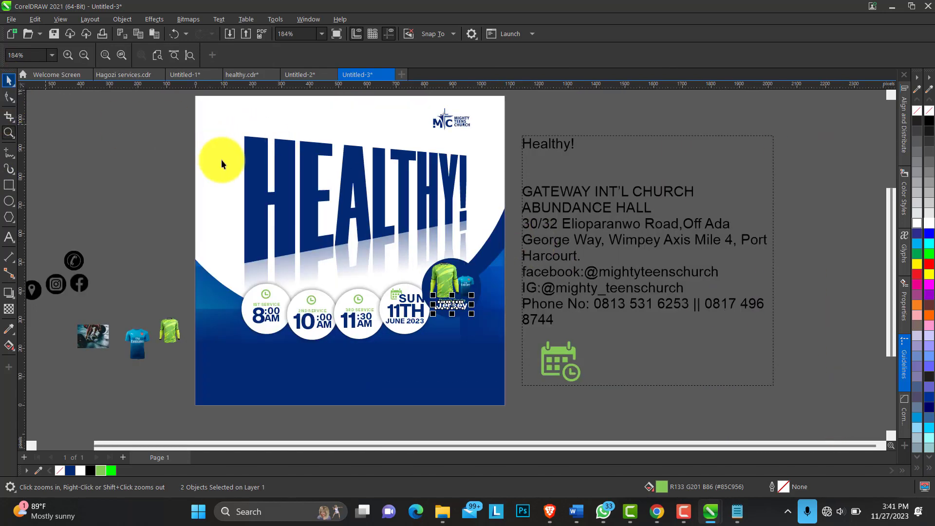
key(space)
drag(466, 130, 430, 142)
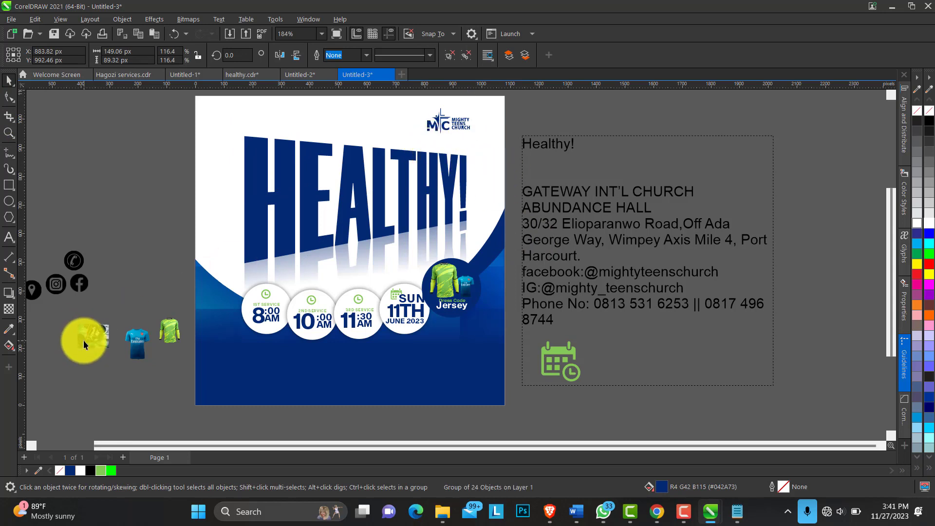
- Bring the barbell photo to the front, size it to about 573 px wide and place it over the flyer's upper left
drag(83, 340, 420, 325)
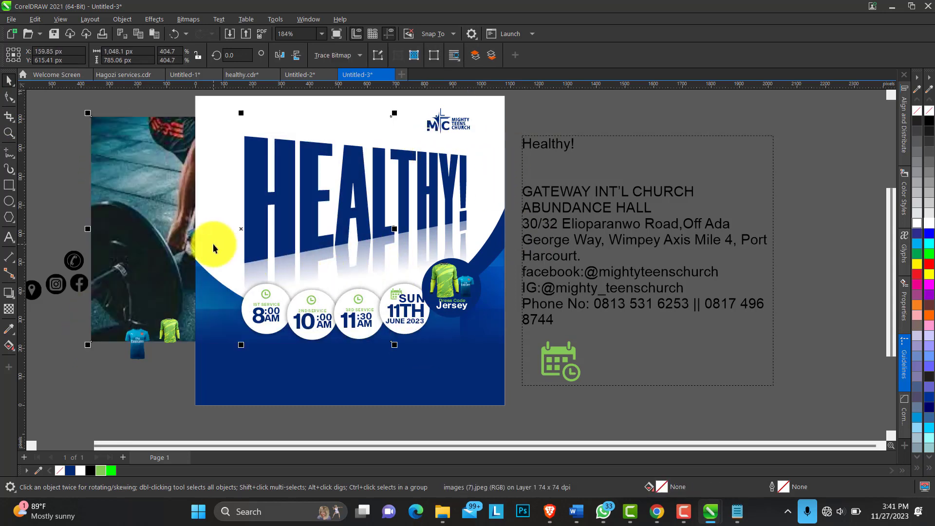
key(shift+Page_Up)
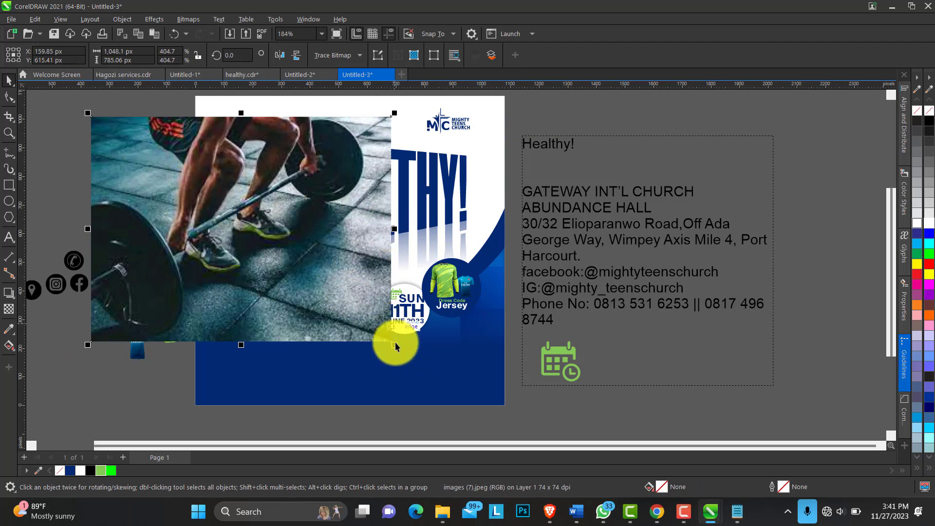
drag(395, 345, 255, 239)
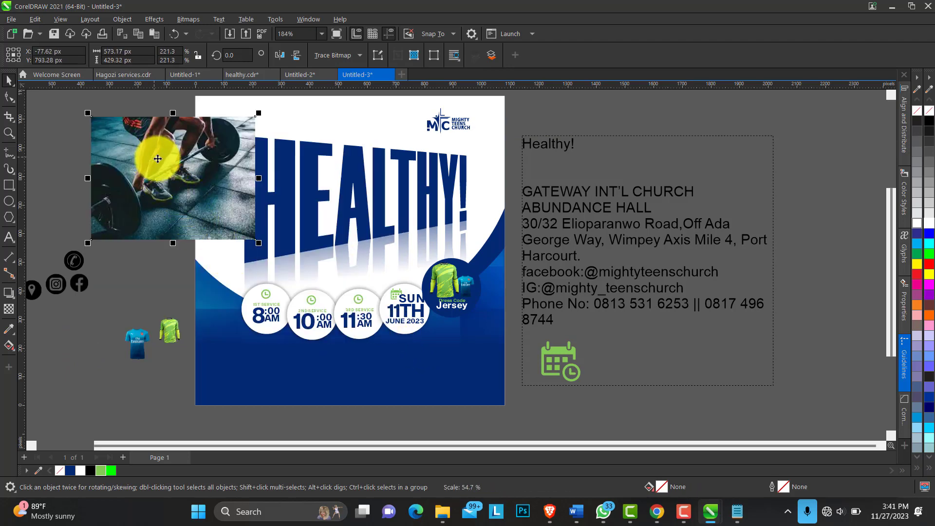
drag(154, 157, 240, 148)
- Convert the barbell photo to a 300 dpi RGB Color (24-bit) bitmap with anti-aliasing and transparent background
click(187, 19)
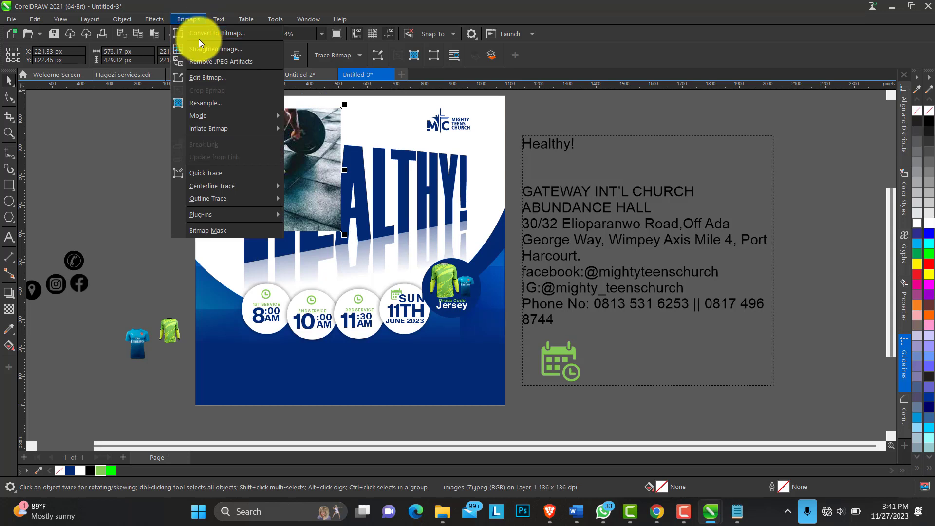
click(207, 34)
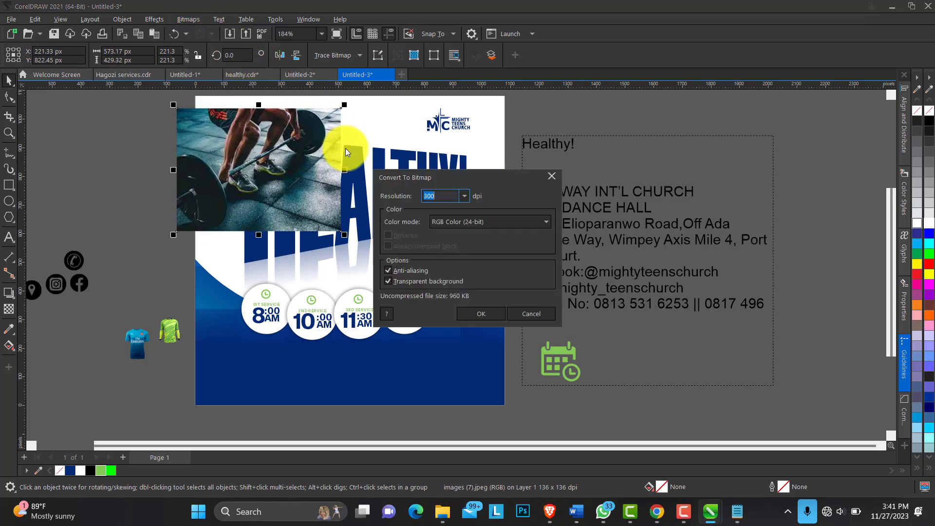
click(471, 313)
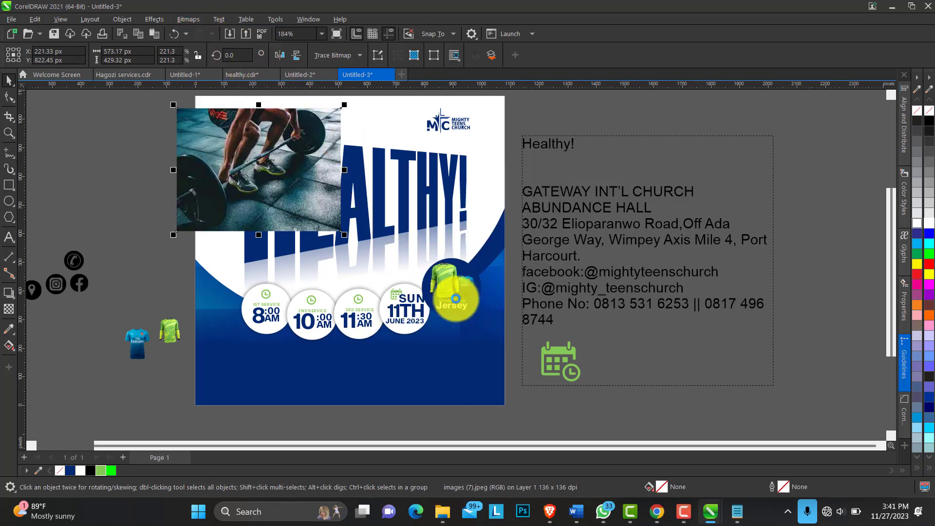
- Align the barbell photo to the flyer's top-left corner and enlarge it to the full 1080 px page width
shift+click(262, 100)
key(t)
key(l)
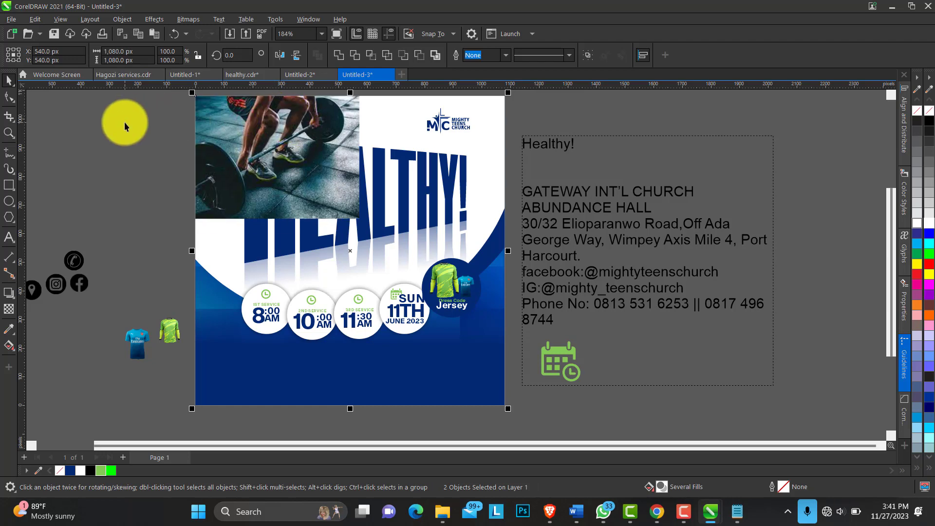
click(357, 216)
drag(361, 221, 511, 344)
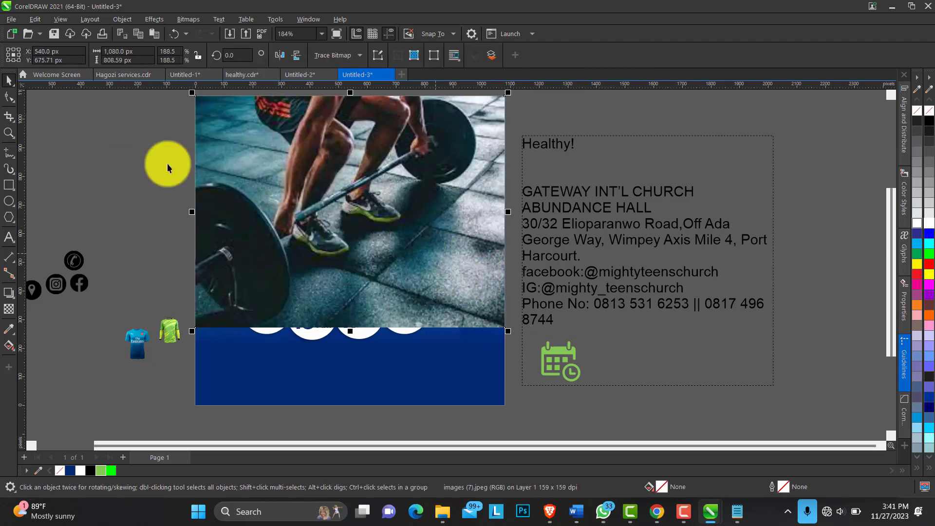
- Set the barbell photo's transparency merge mode to Add
click(10, 312)
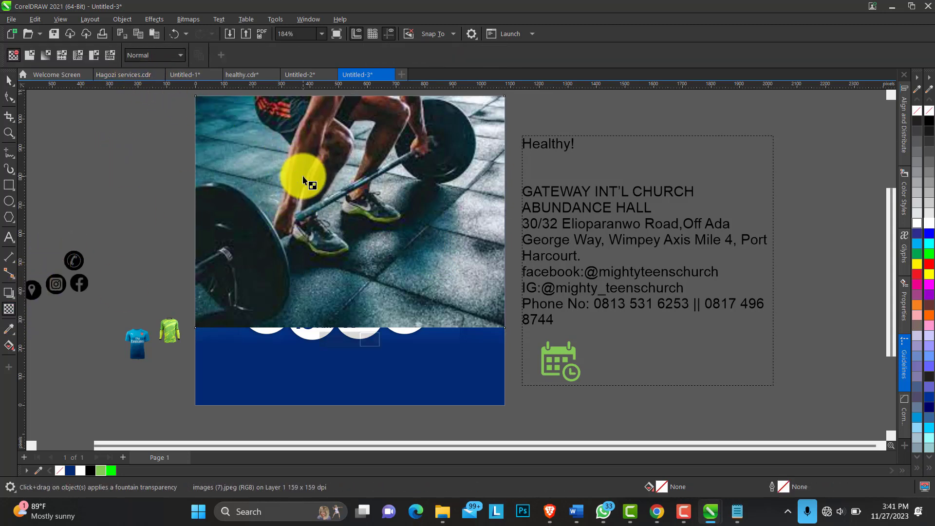
click(151, 57)
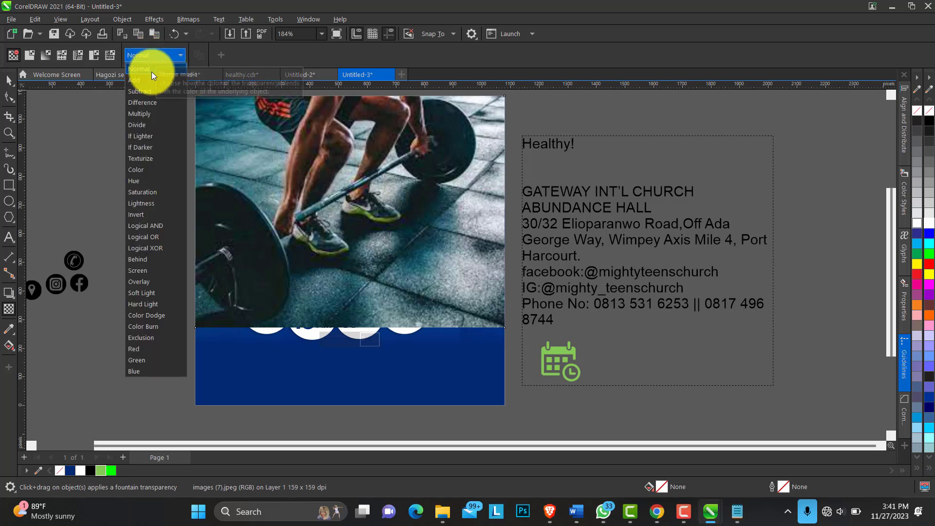
click(148, 81)
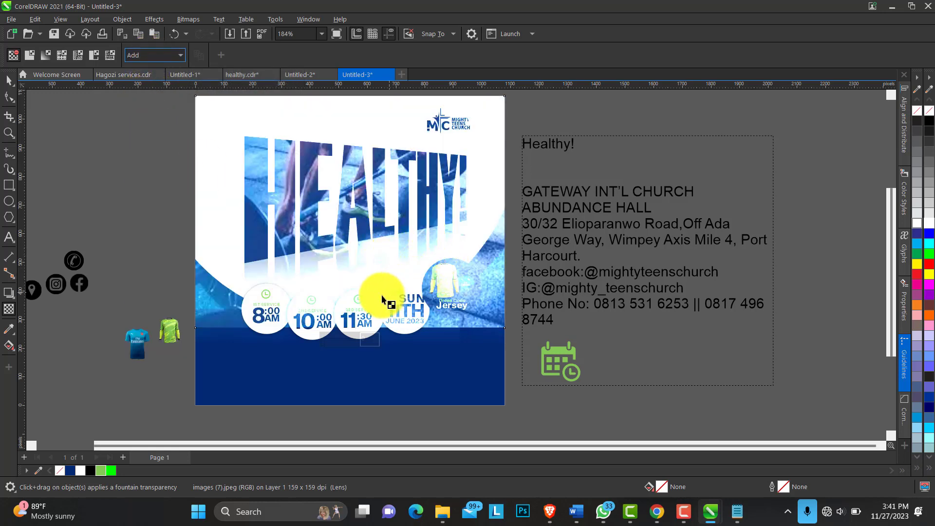
- Apply a vertical fountain transparency that fades the barbell photo out from the middle of the HEALTHY! title down to the badges
drag(355, 269, 356, 327)
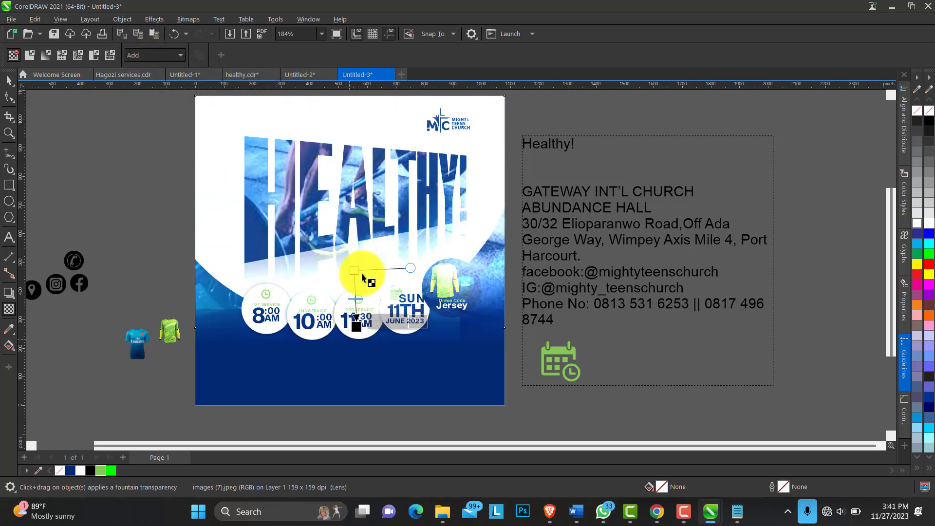
drag(356, 270, 355, 201)
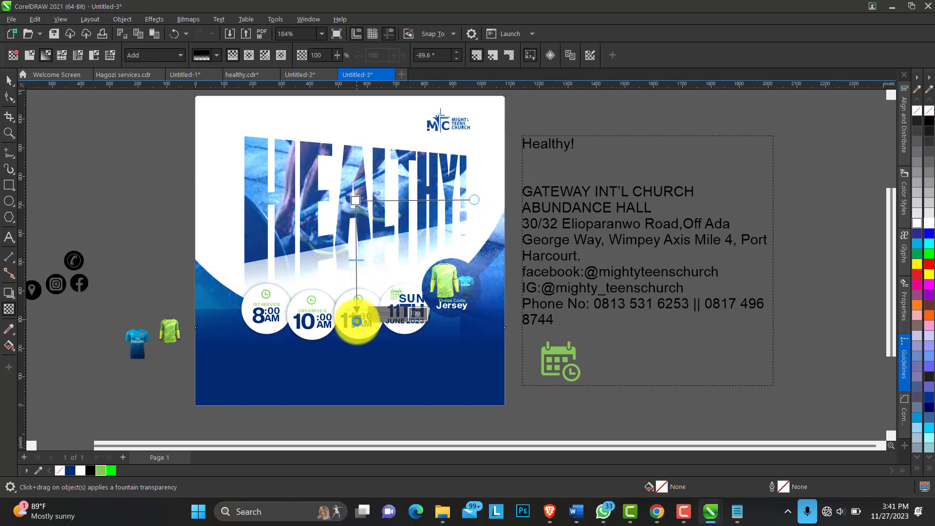
click(356, 320)
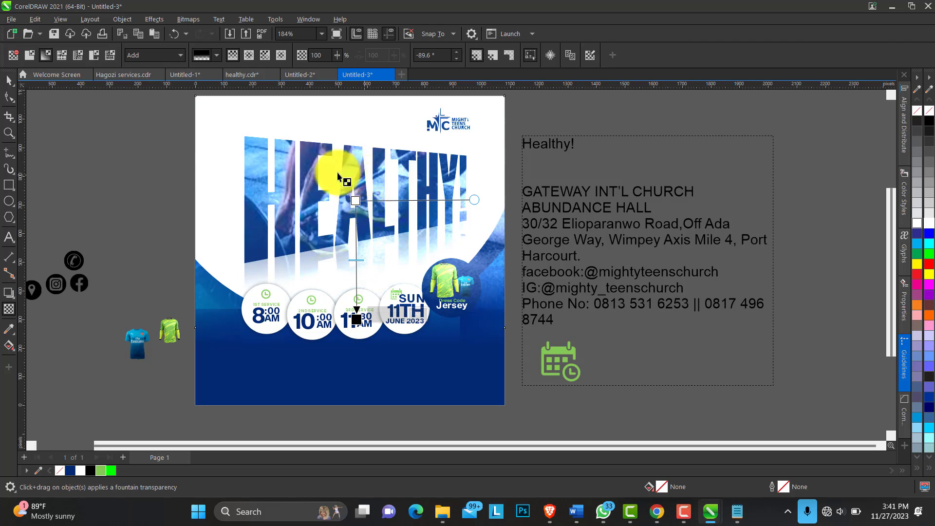
click(9, 132)
right_click(365, 168)
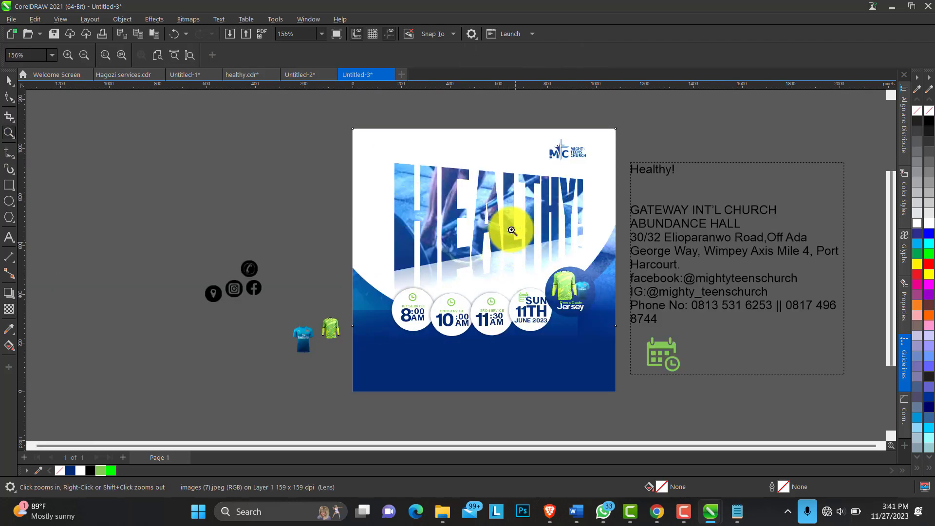
click(543, 251)
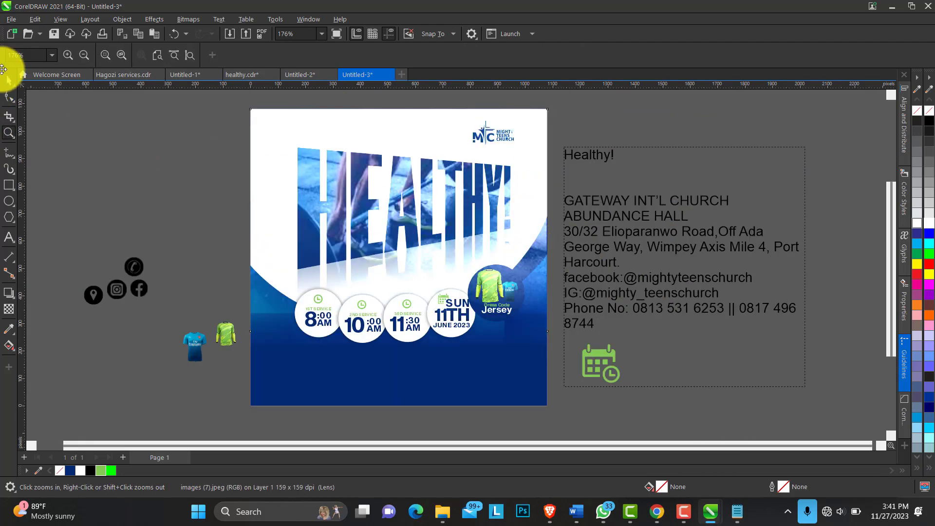
click(9, 82)
drag(614, 106, 374, 152)
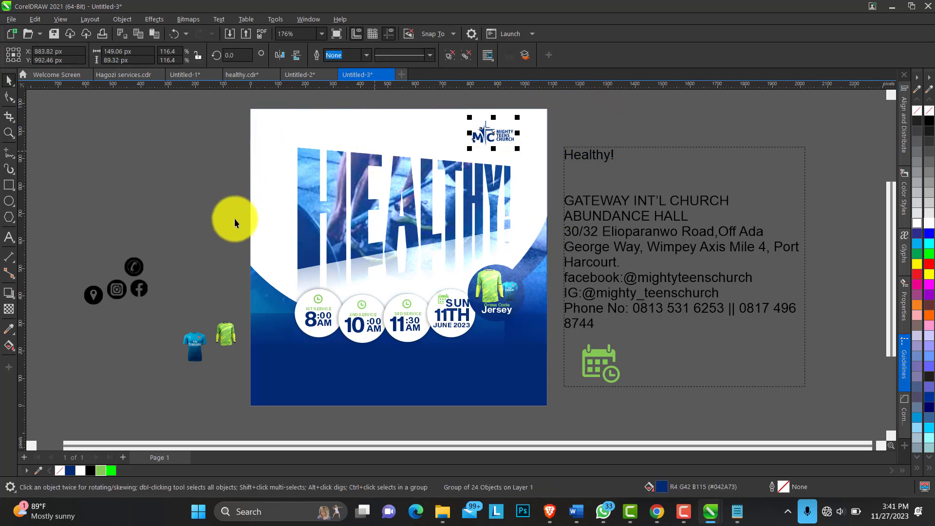
drag(219, 235, 492, 358)
drag(533, 380, 537, 378)
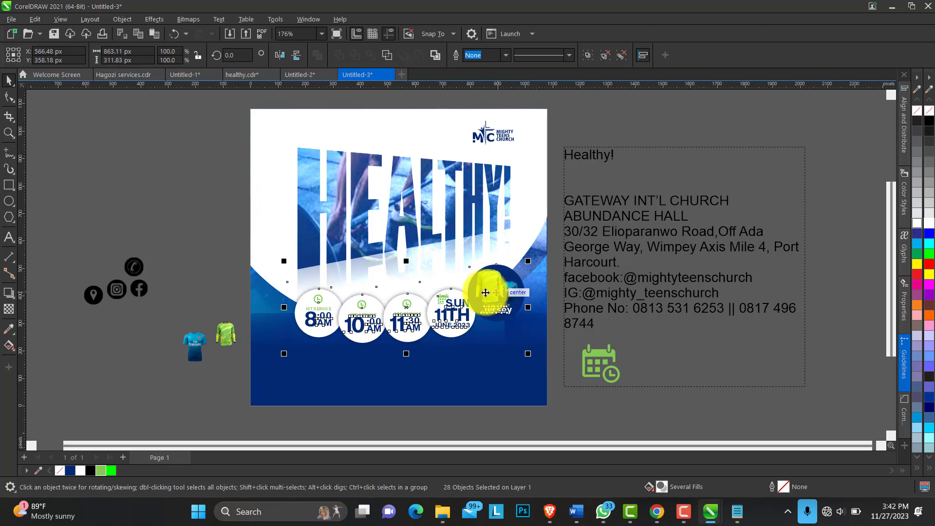
click(232, 249)
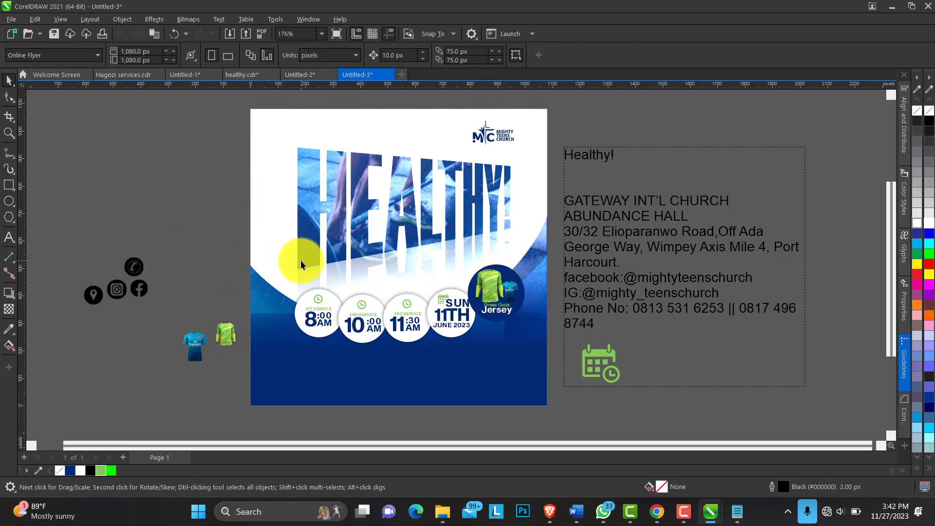
- Copy the venue name and address from the notes and paste them as a new text object at the flyer's lower left
click(627, 235)
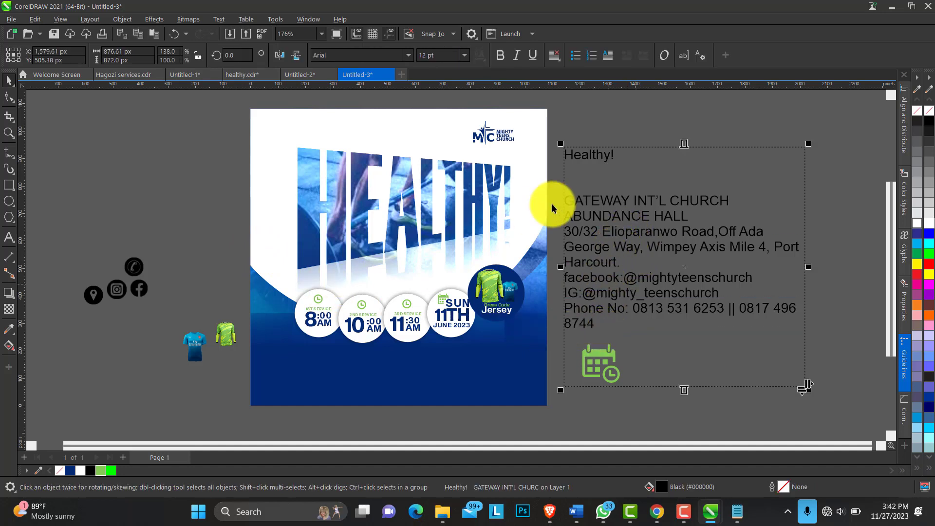
double_click(568, 201)
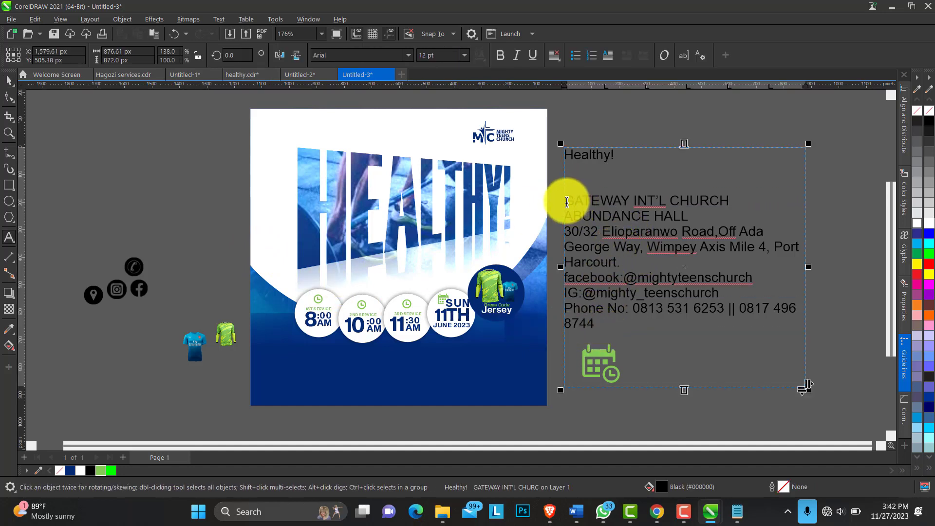
drag(570, 202, 614, 264)
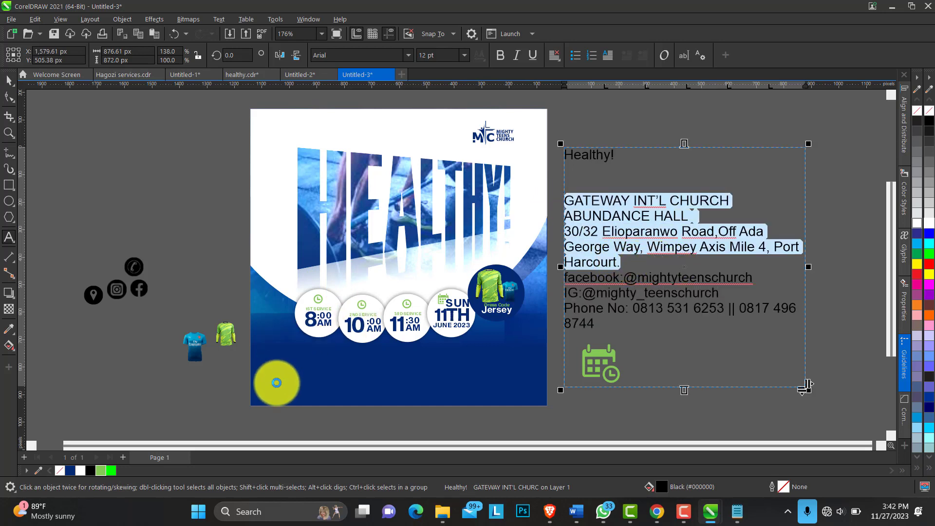
mouse_move(245, 380)
mouse_down()
mouse_move(228, 372)
mouse_move(241, 372)
mouse_up()
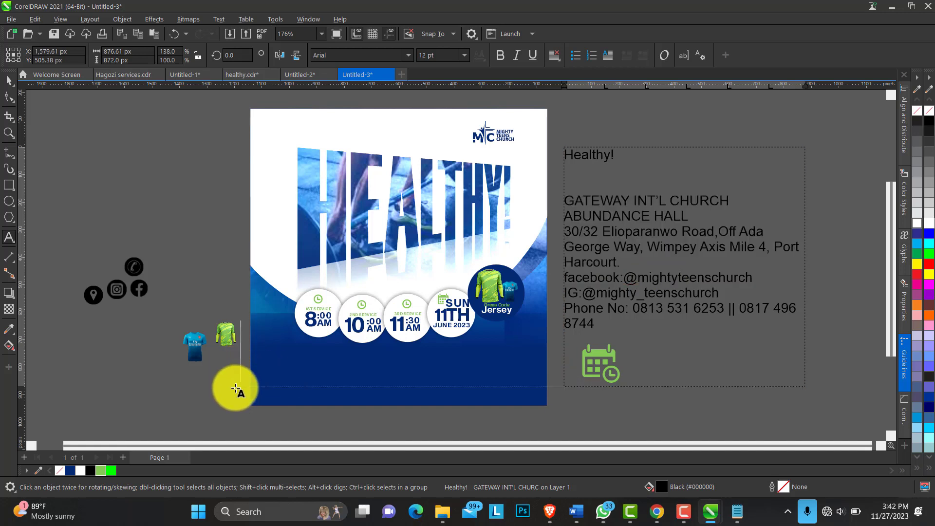
click(226, 354)
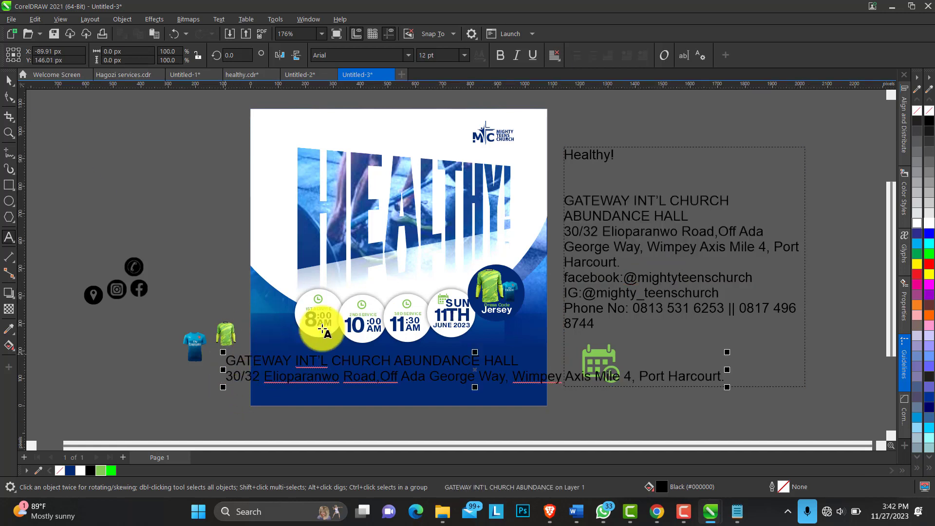
- Fill the pasted venue text with white and set its font to Sequel Sans Bold Body
click(8, 83)
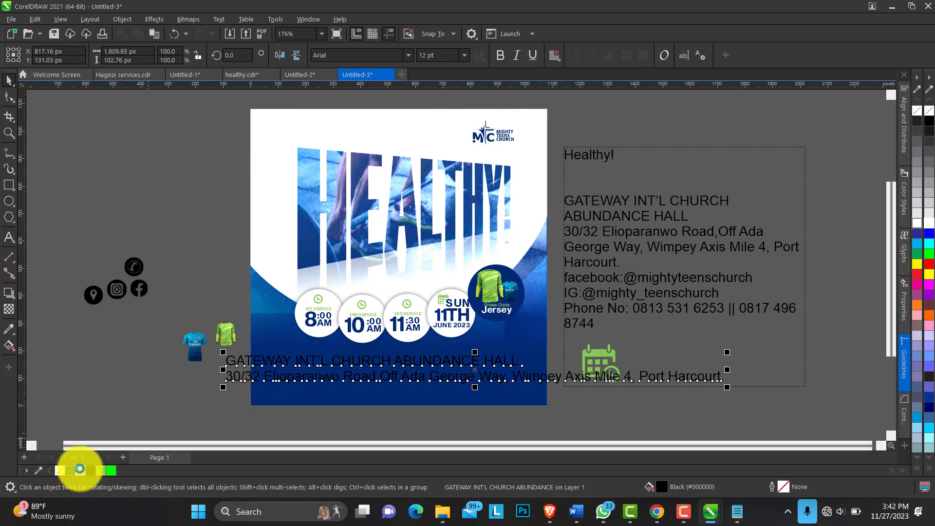
click(81, 469)
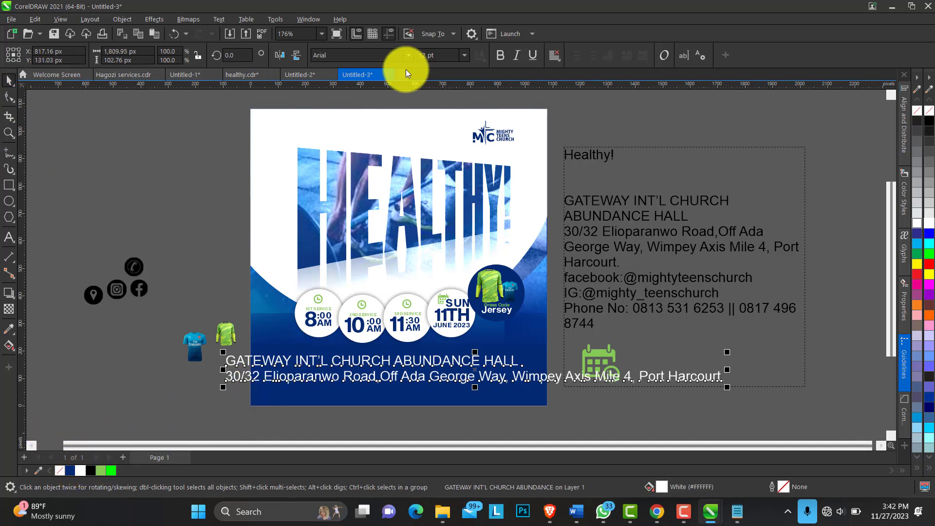
click(408, 55)
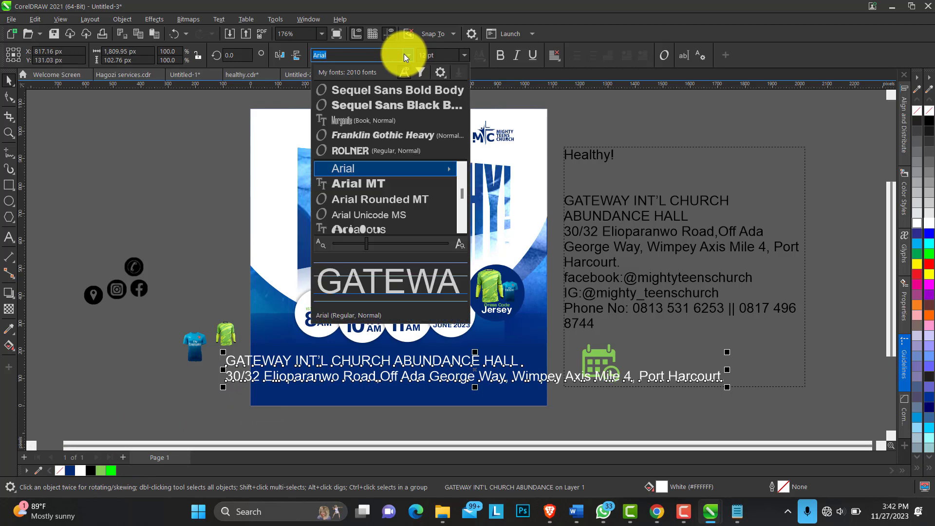
click(395, 91)
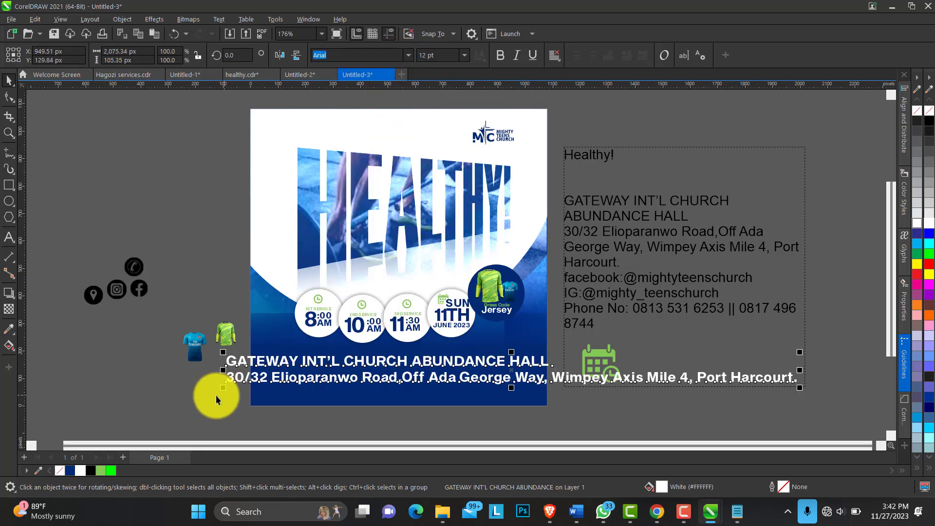
- Scale the venue text down to about 4.77 pt, center-align its lines, and center it horizontally on the page below the badges
drag(223, 389, 437, 397)
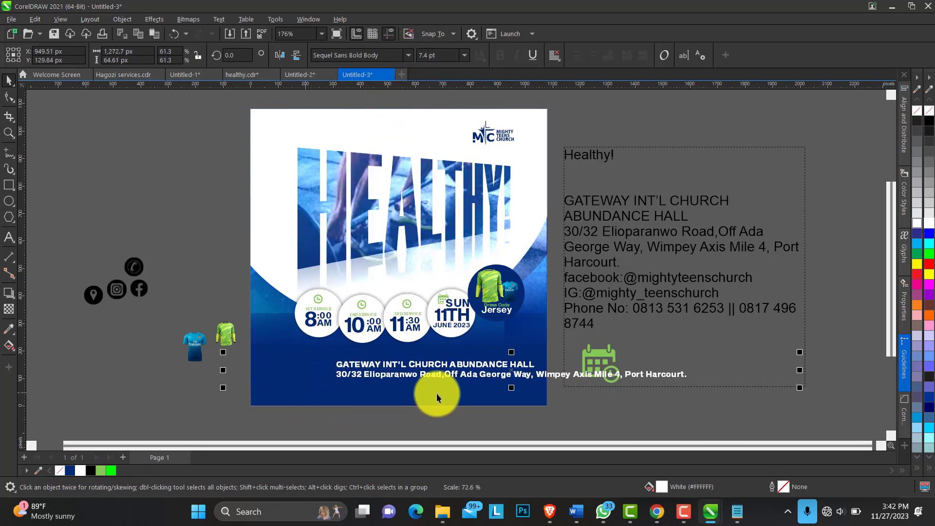
drag(506, 370, 441, 369)
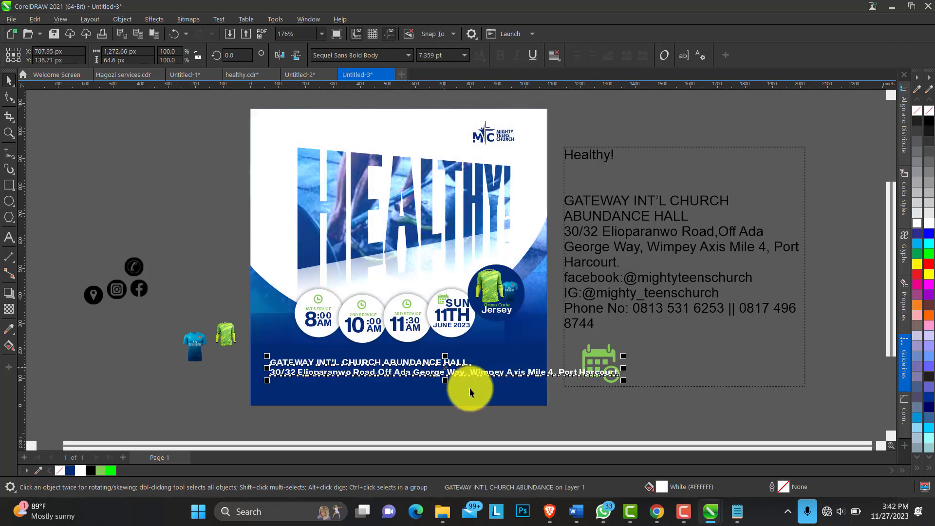
click(464, 55)
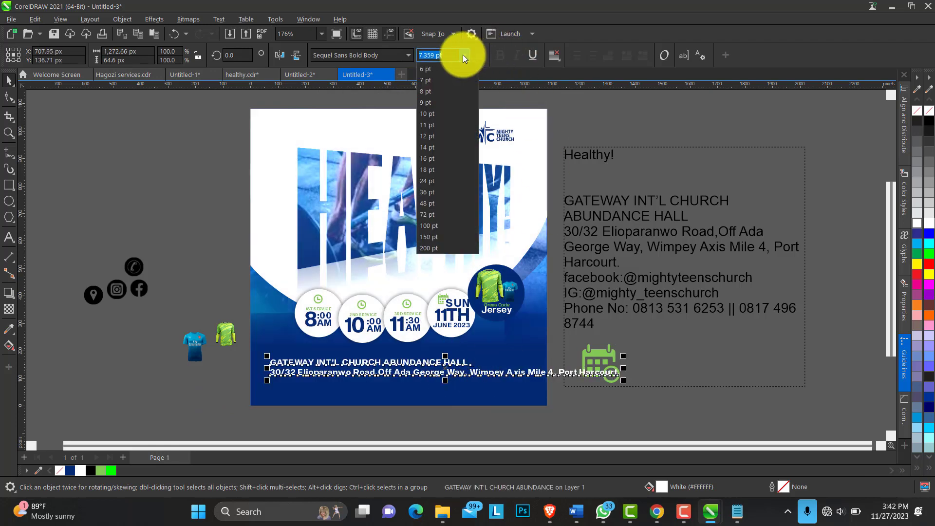
click(440, 71)
drag(563, 384, 507, 392)
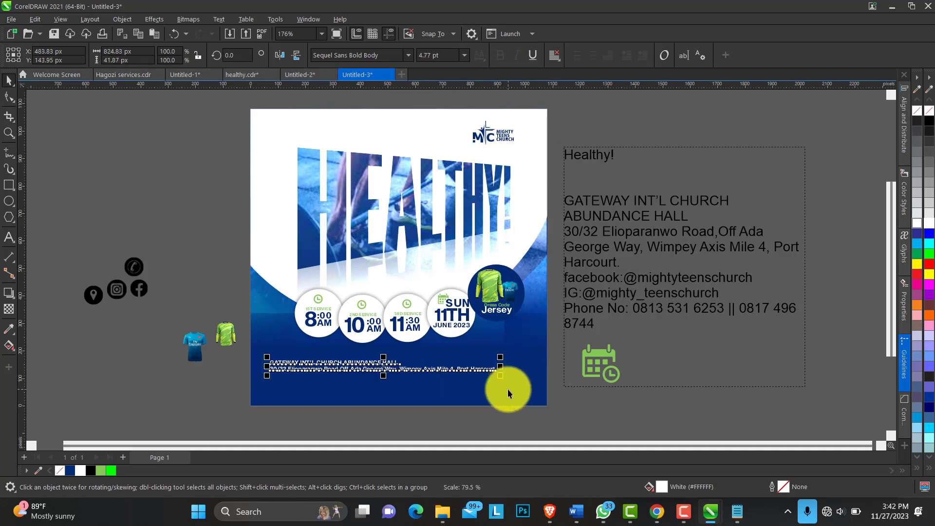
click(555, 59)
click(554, 97)
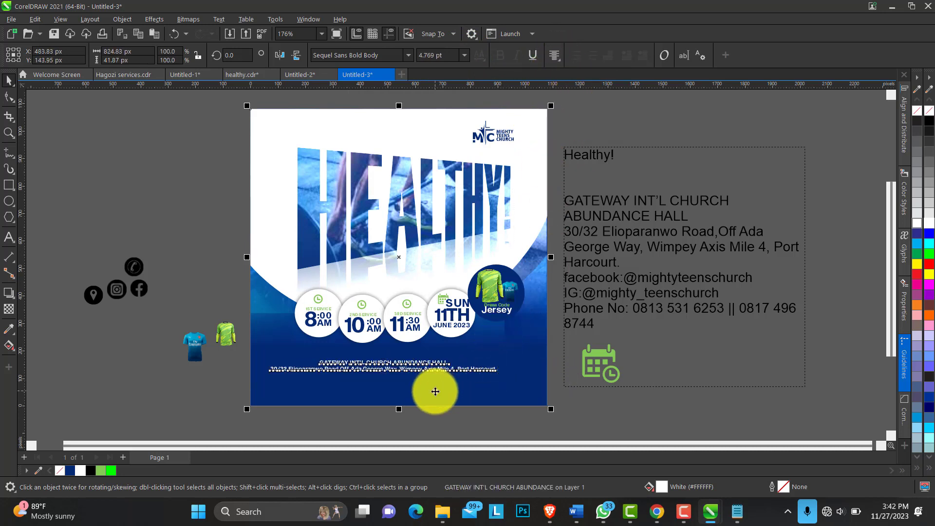
click(552, 434)
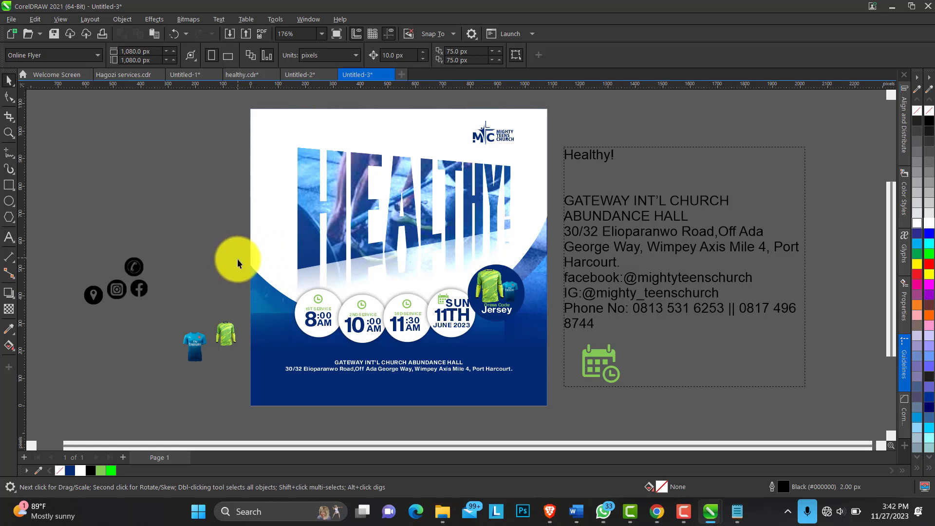
- Delete the two spare jerseys, and move the four contact icons beside the flyer's lower-left corner, scaled to about 139 px wide overall
drag(227, 340, 213, 339)
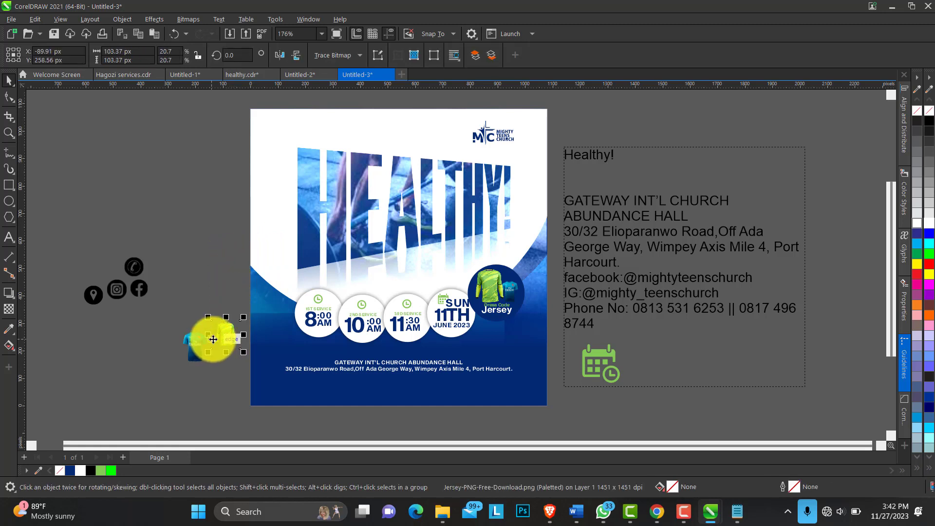
key(Delete)
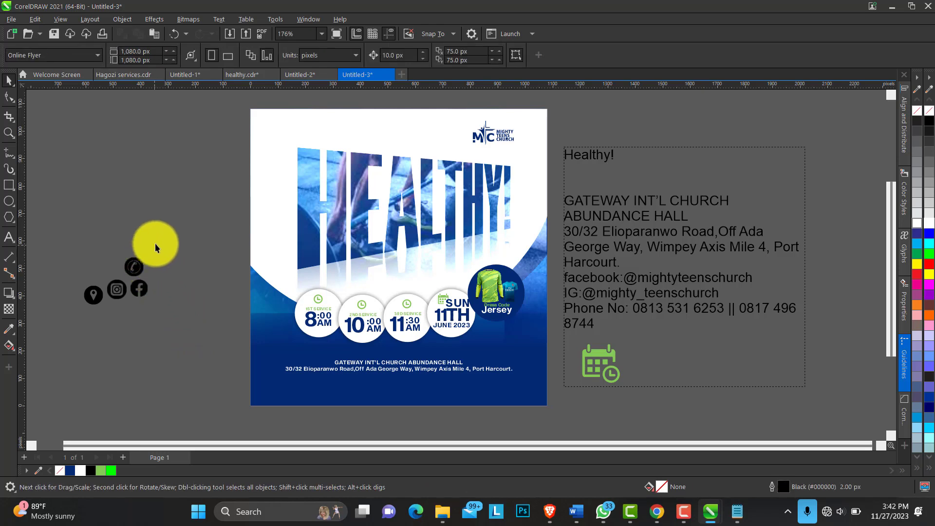
drag(68, 334, 69, 334)
drag(122, 285, 262, 400)
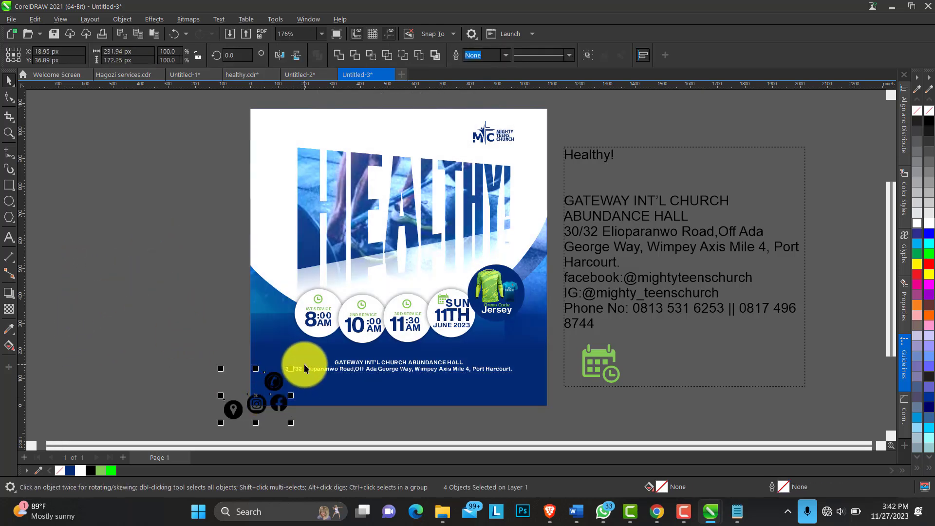
drag(293, 372, 239, 367)
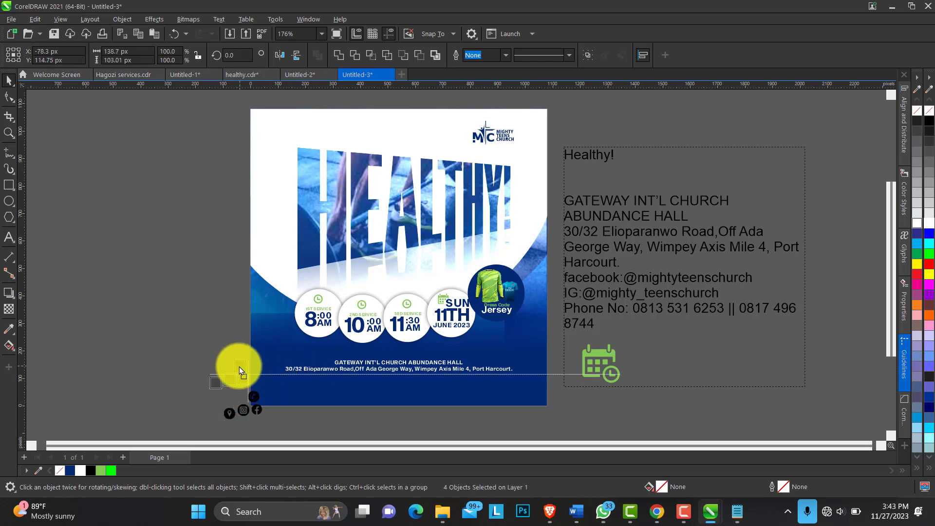
- Break the venue text below the badges apart into two separate lines
click(9, 133)
click(585, 297)
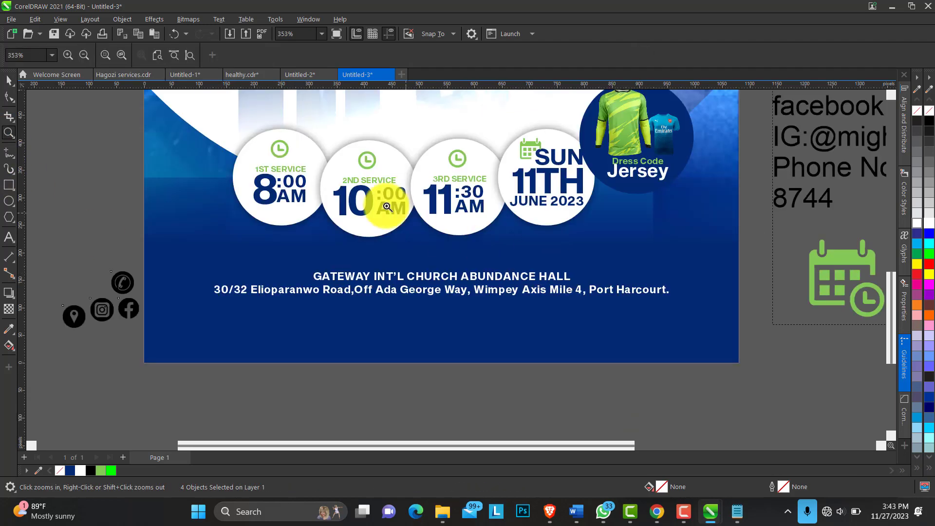
click(9, 82)
click(413, 278)
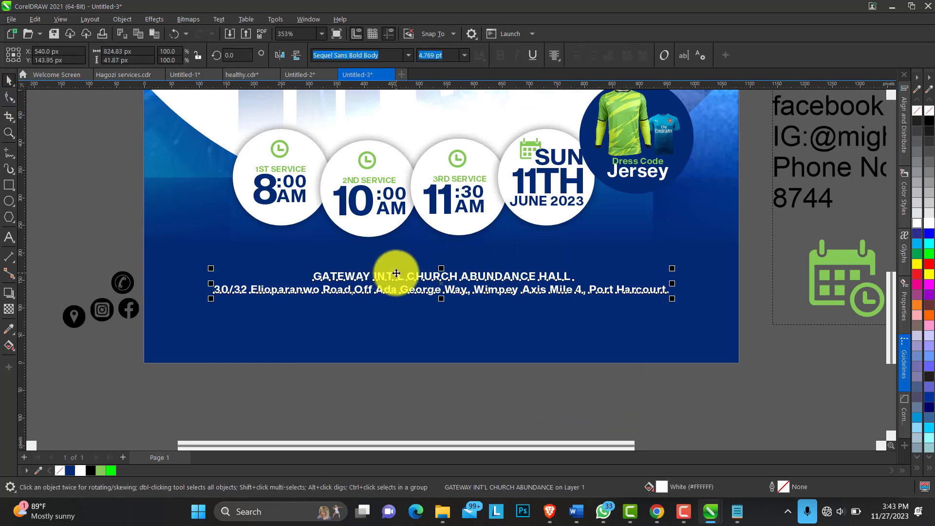
click(397, 273)
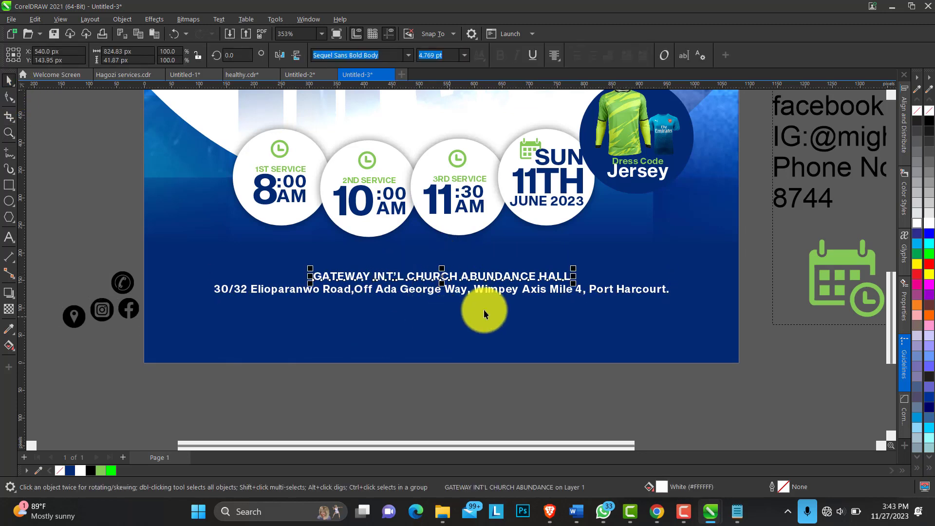
- Set the hall name line in Sequel Sans Black Body at about 5.74 pt, and move the address line slightly down beneath it
click(408, 55)
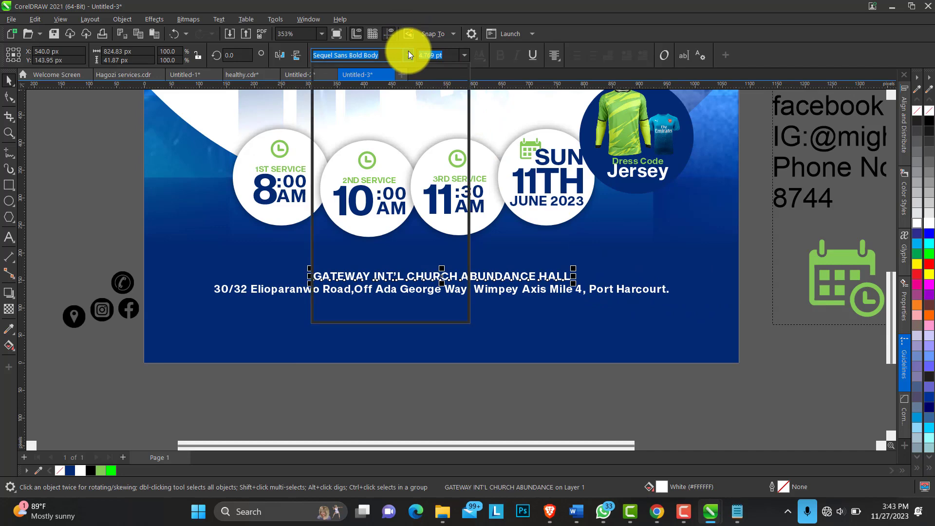
click(384, 105)
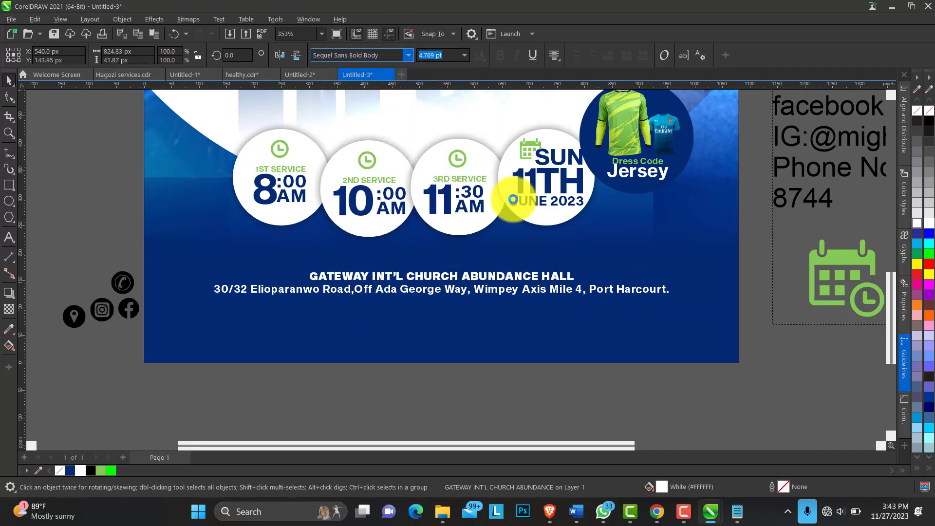
drag(577, 270, 604, 259)
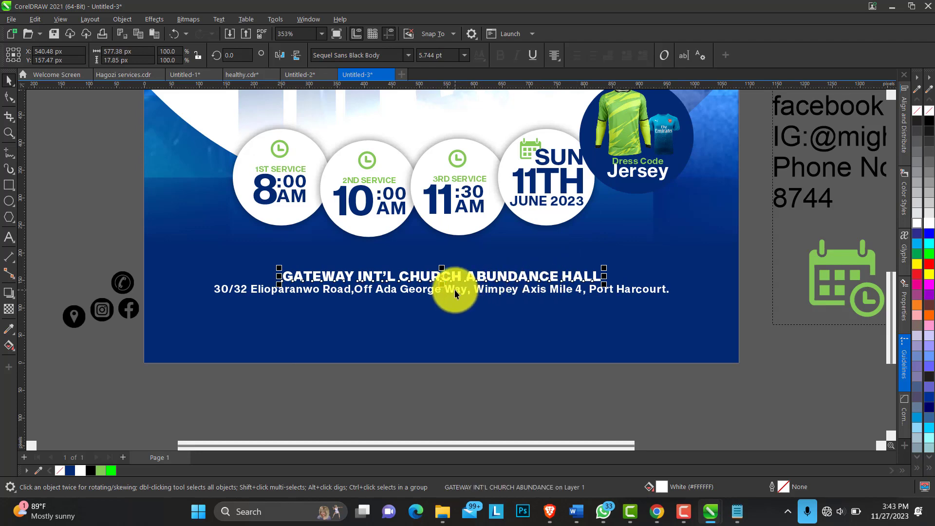
drag(456, 299, 458, 302)
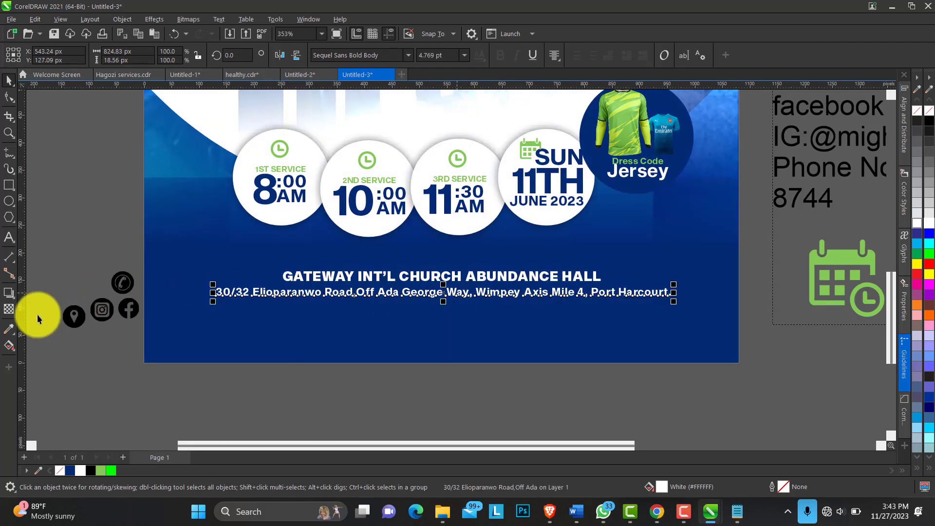
- Place the location icon just before the hall name, scaled to about 32.5 px wide
drag(70, 322, 280, 263)
- Try to vectorize the location icon with Quick Trace
click(351, 54)
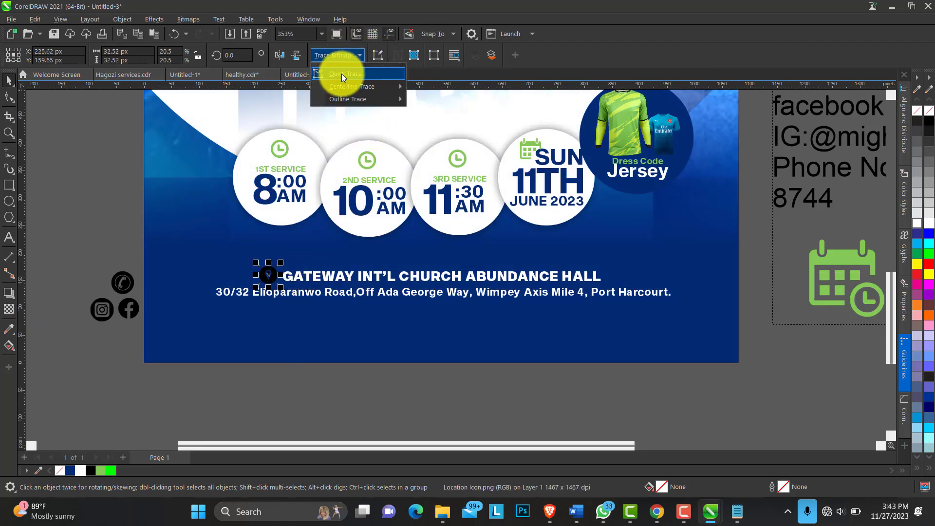
click(349, 75)
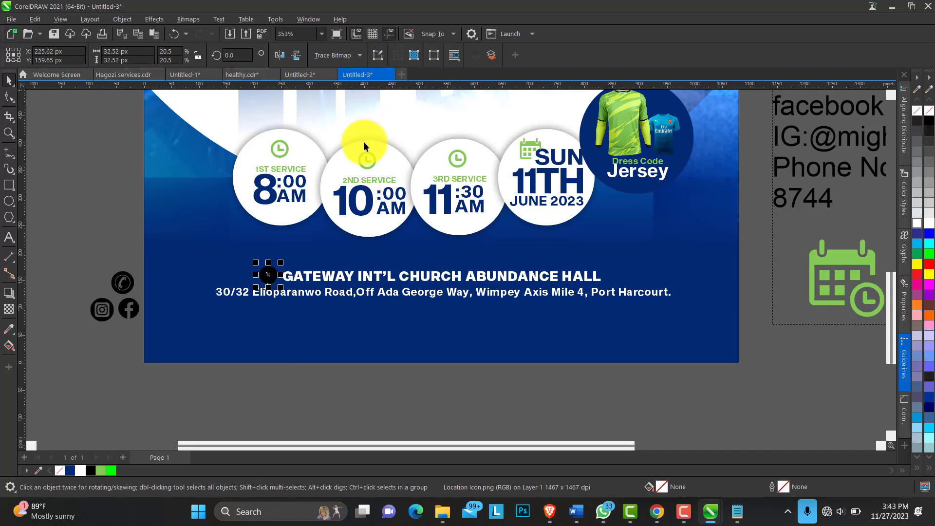
click(277, 249)
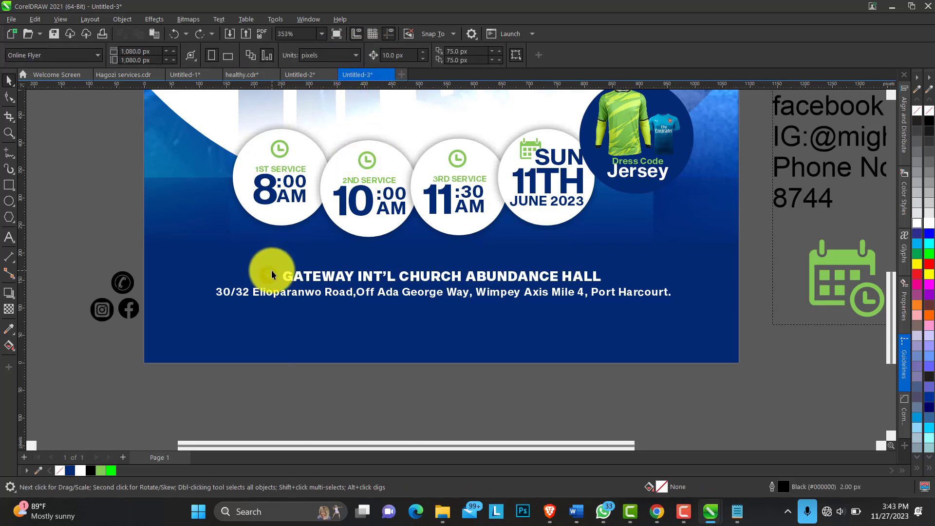
- Vectorize the location icon with a Line art outline trace and fill the traced icon white
click(358, 55)
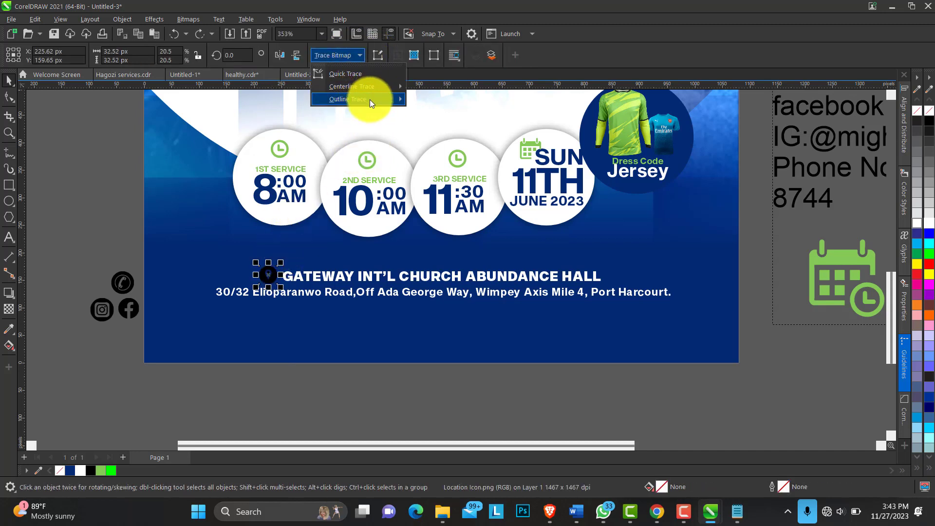
mouse_move(369, 99)
click(455, 103)
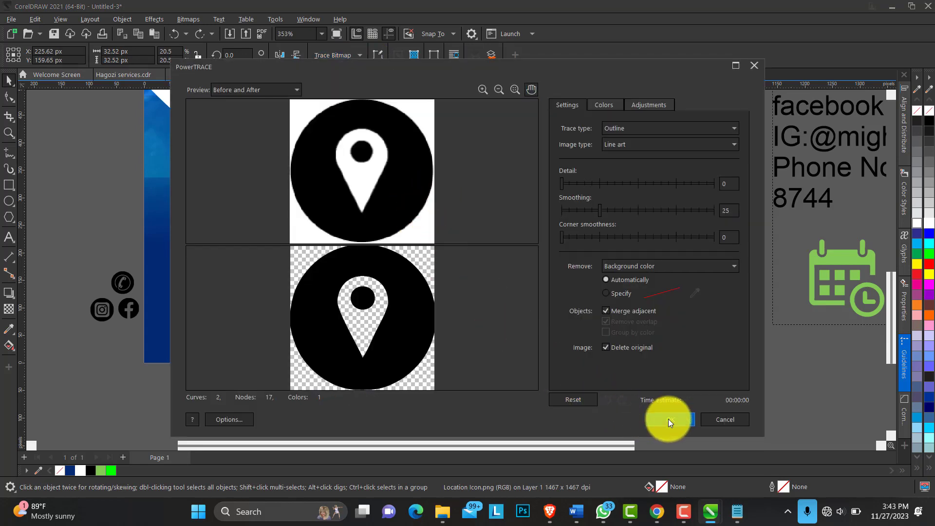
click(668, 420)
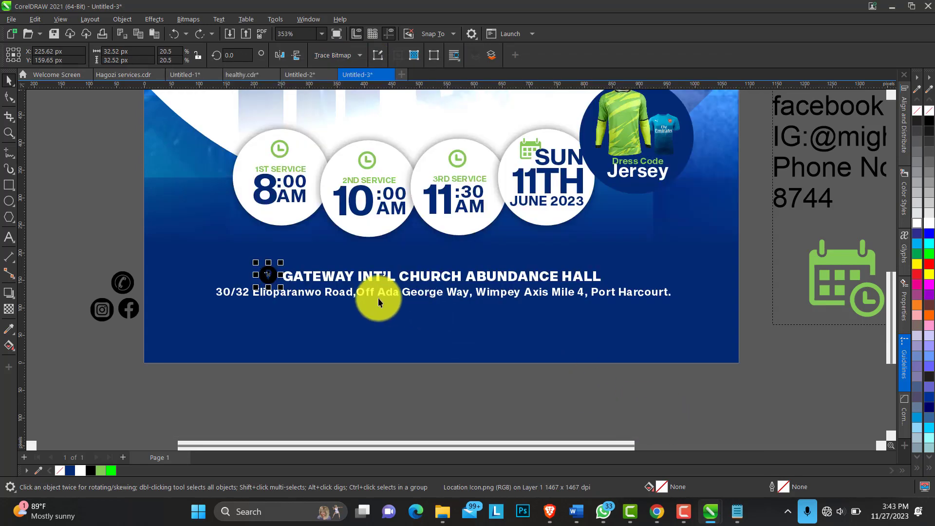
click(79, 471)
click(273, 276)
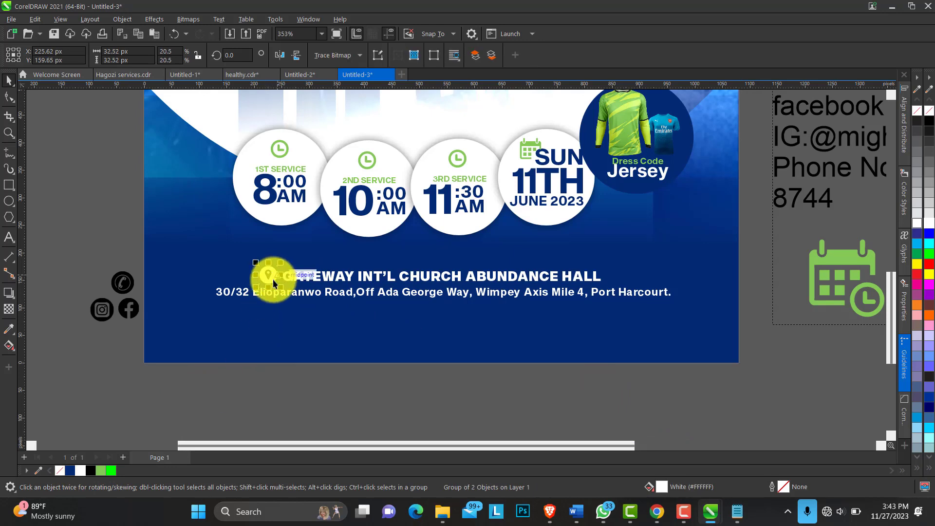
key(Delete)
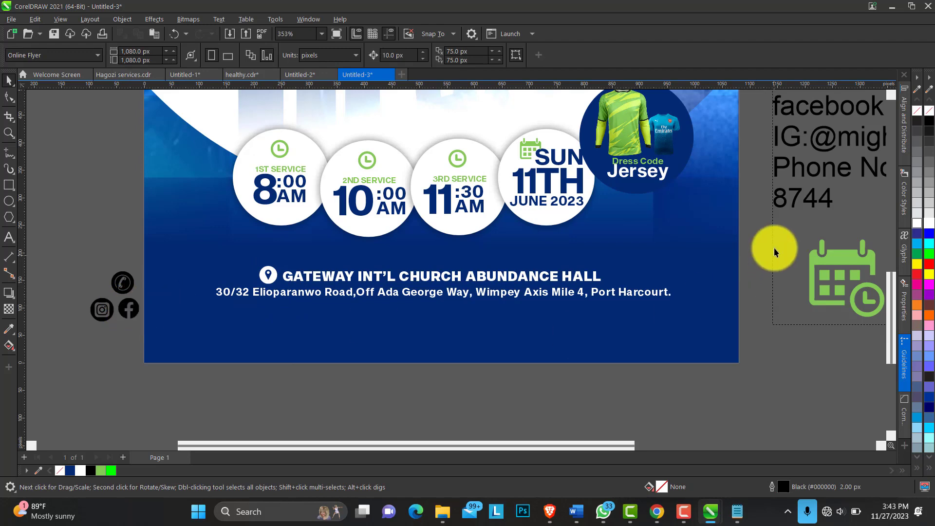
- Cut the Facebook, Instagram and phone number lines out of the notes text block beside the flyer
click(9, 133)
right_click(262, 237)
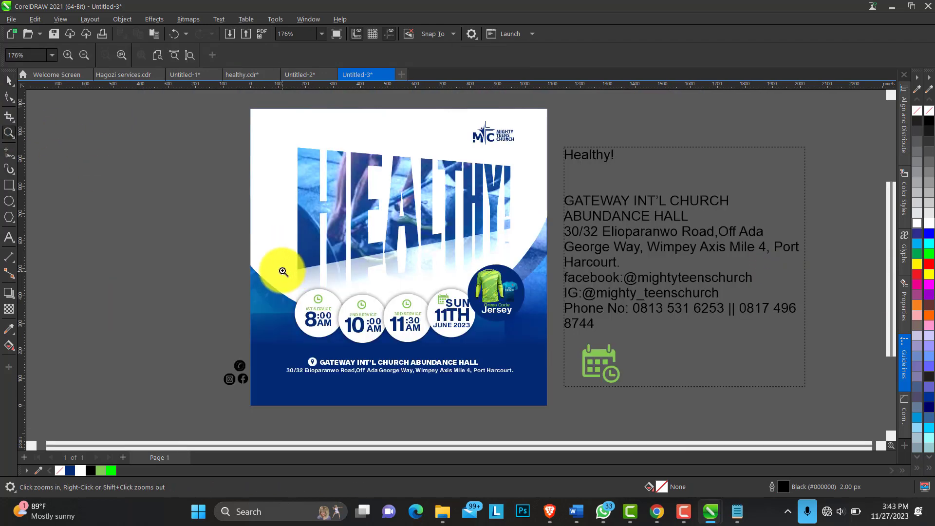
click(9, 80)
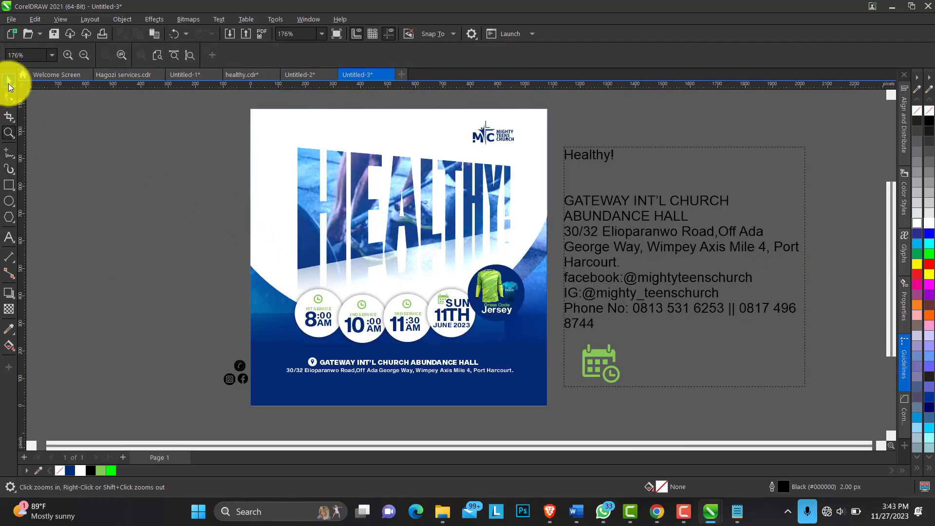
click(594, 287)
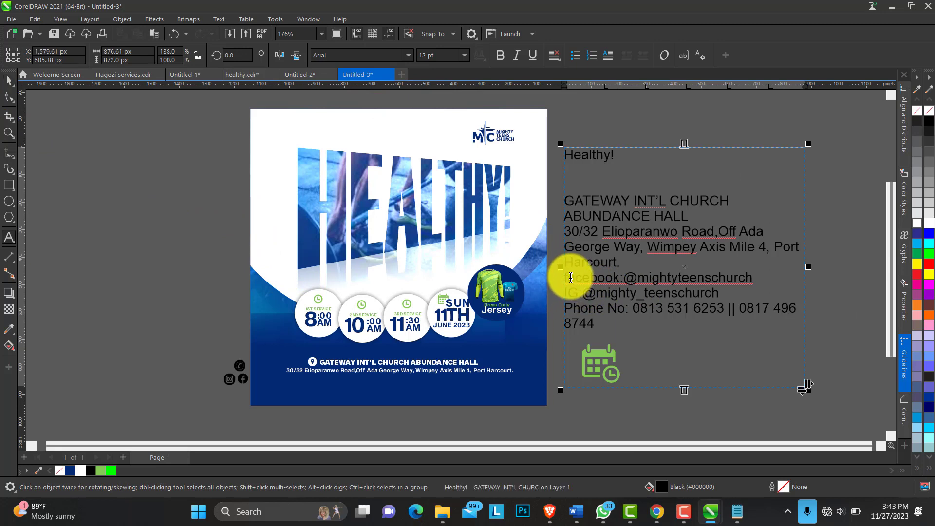
drag(568, 278, 614, 303)
drag(740, 303, 671, 329)
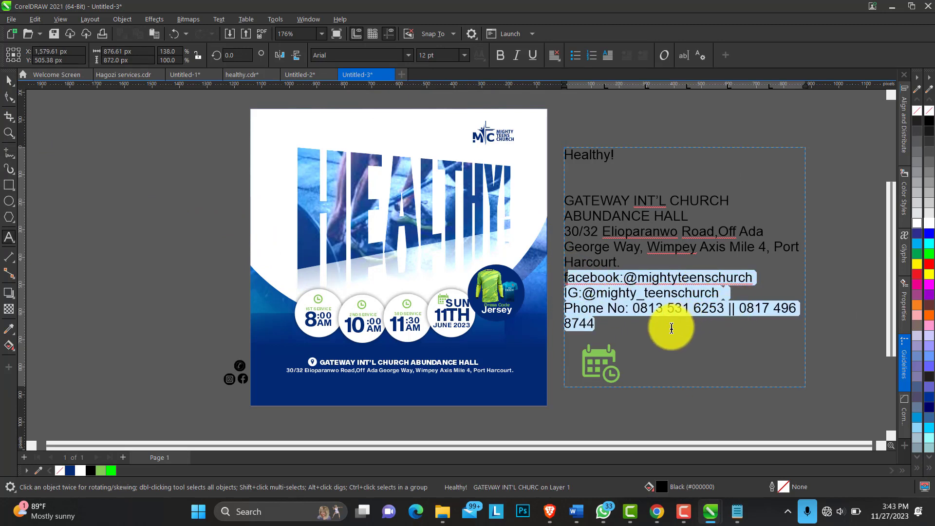
click(570, 280)
drag(567, 280, 611, 326)
key(ctrl+c)
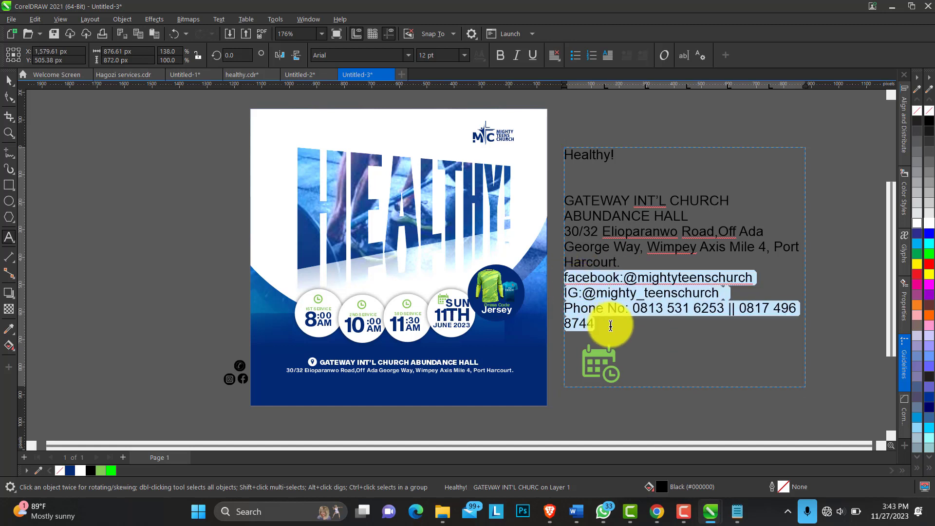
key(Delete)
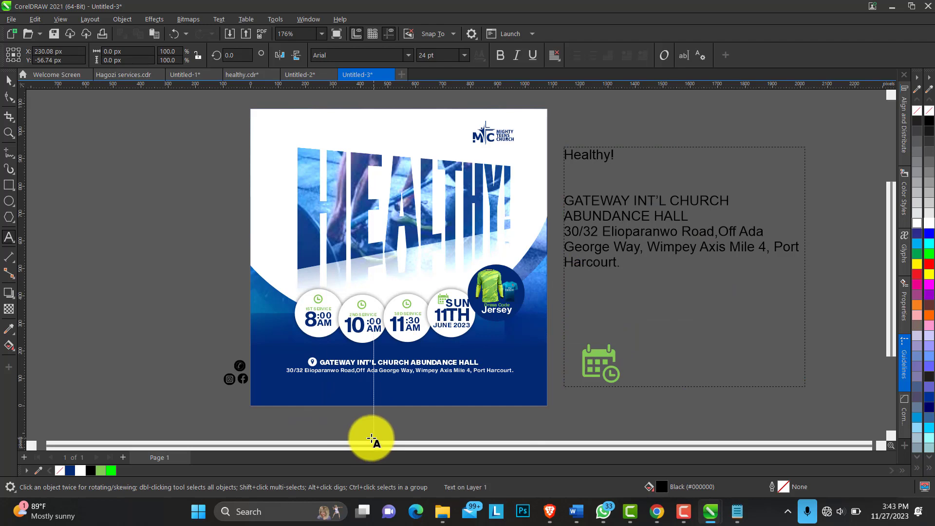
- Paste the social media and phone lines as a separate artistic text object just below the flyer
key(ctrl+v)
click(9, 81)
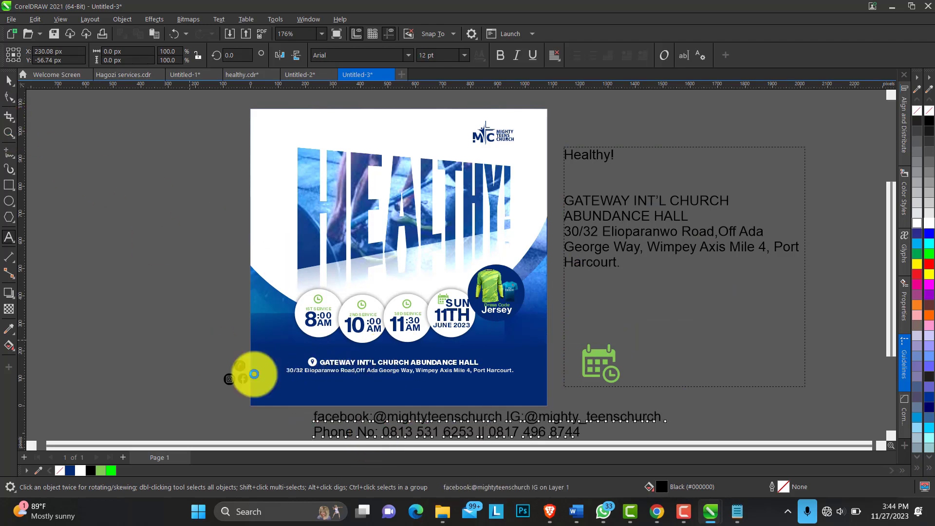
key(z)
drag(254, 374, 663, 479)
click(9, 81)
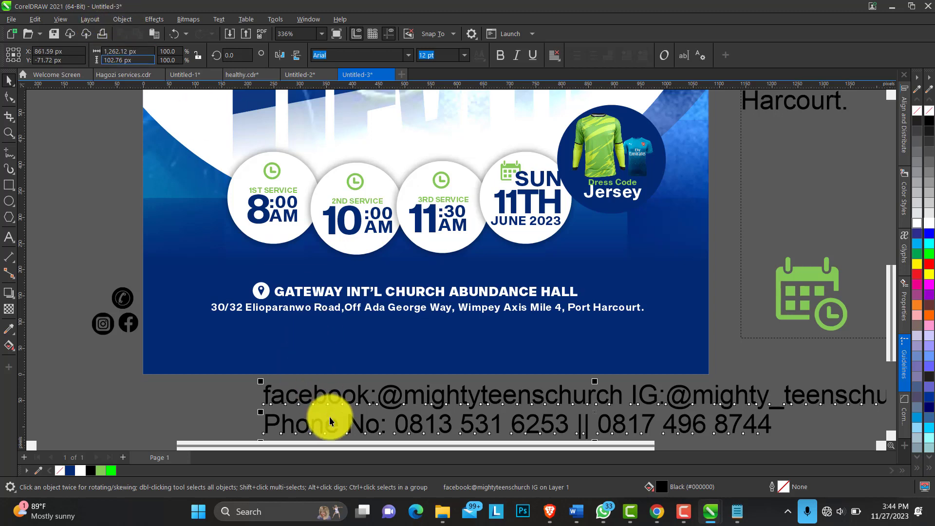
- Copy the address line's fill and text properties to the contact text, and place it beneath the address as two separate lines
click(35, 19)
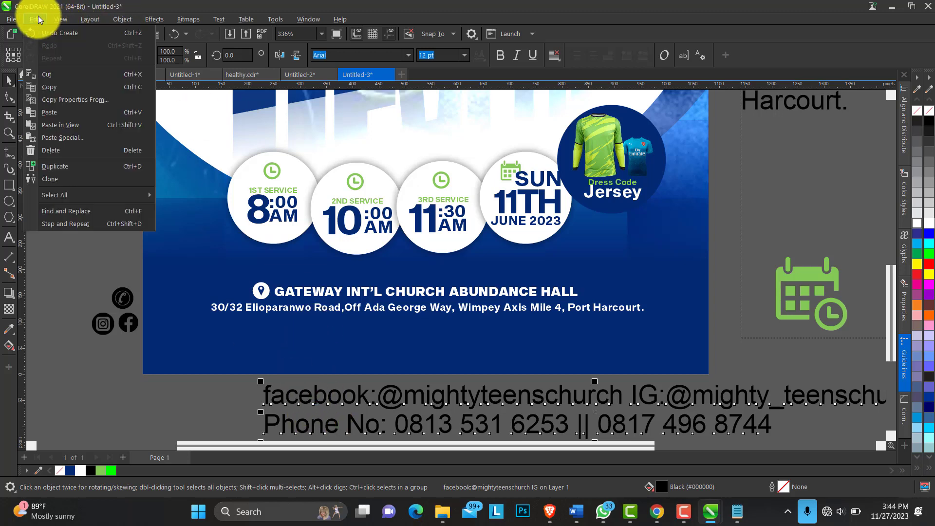
click(78, 100)
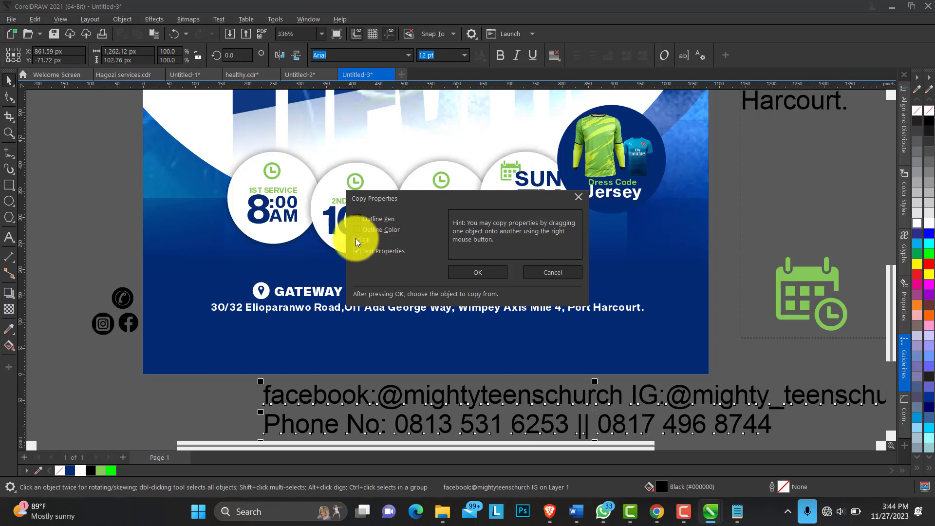
click(481, 275)
click(317, 308)
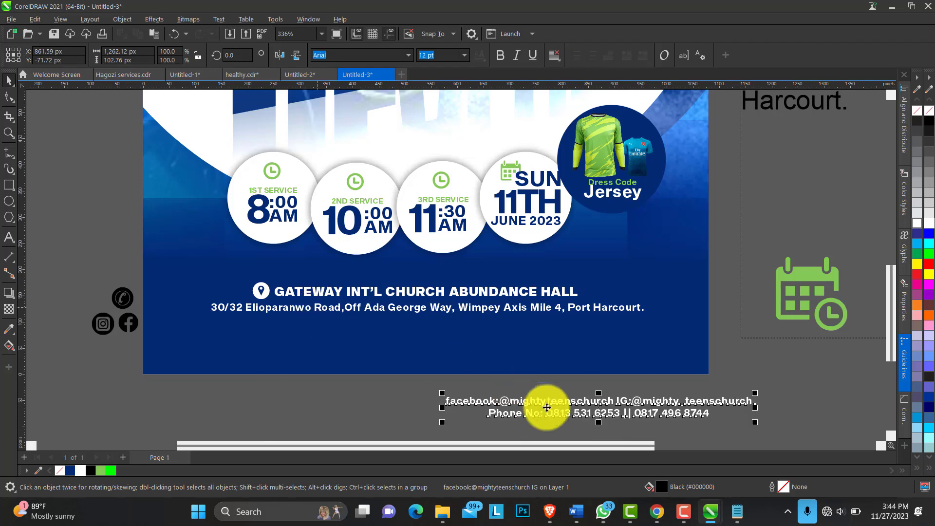
drag(580, 402, 396, 338)
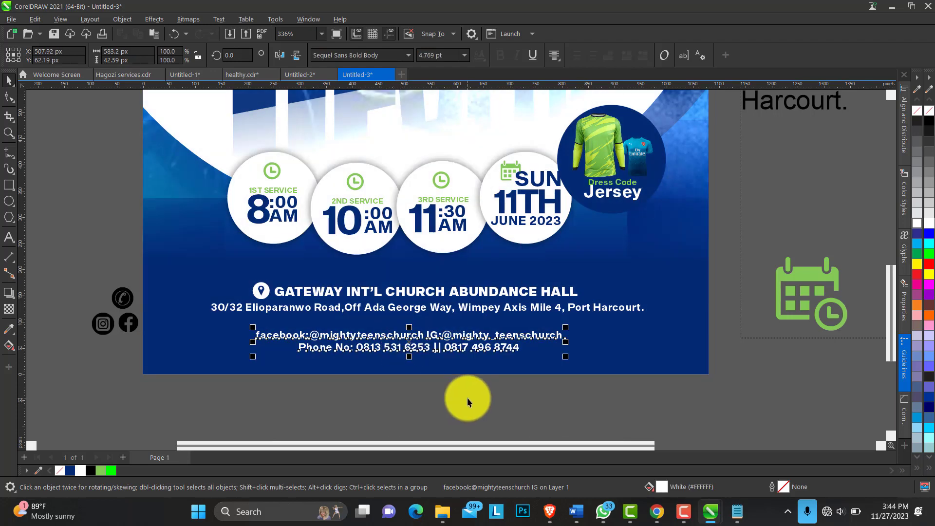
click(396, 409)
- Remove the "facebook:" and "IG:" labels from the social media line, leaving a wide gap between the two handles
double_click(310, 338)
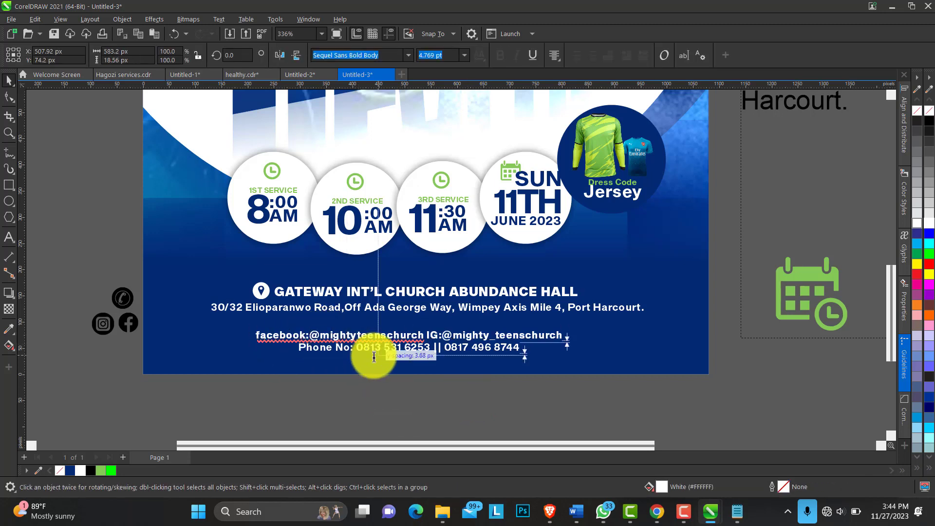
key(BackSpace)
key(BackSpace)
key(BackSpace)
key(BackSpace)
key(BackSpace)
key(BackSpace)
key(BackSpace)
key(BackSpace)
key(BackSpace)
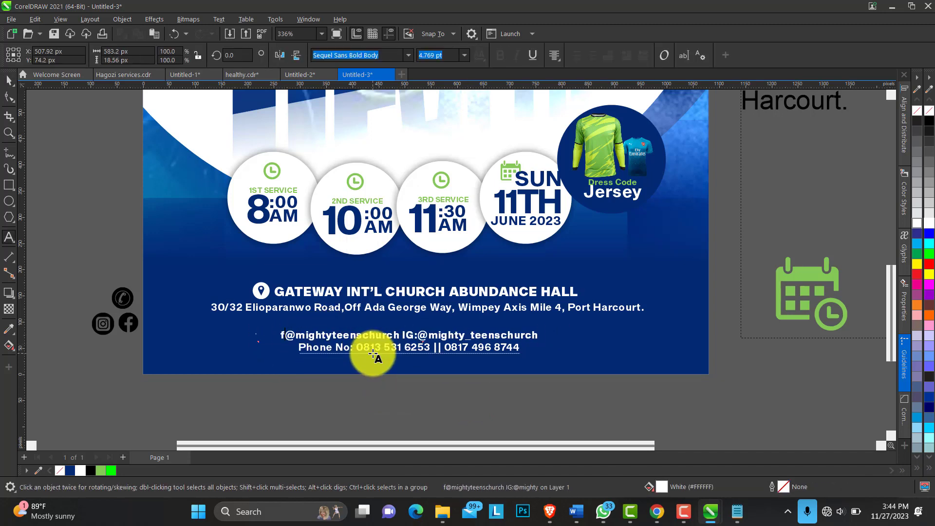
click(407, 333)
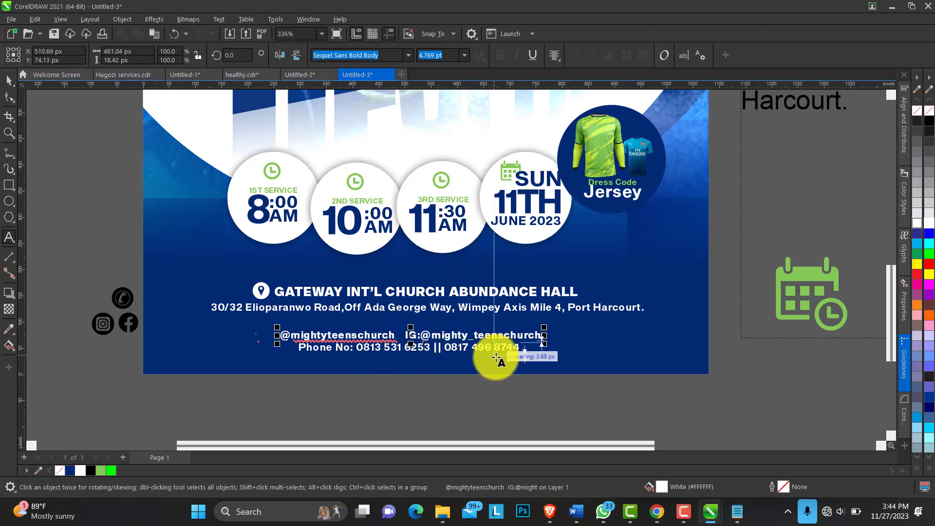
key(Delete)
key(Delete)
key(Delete)
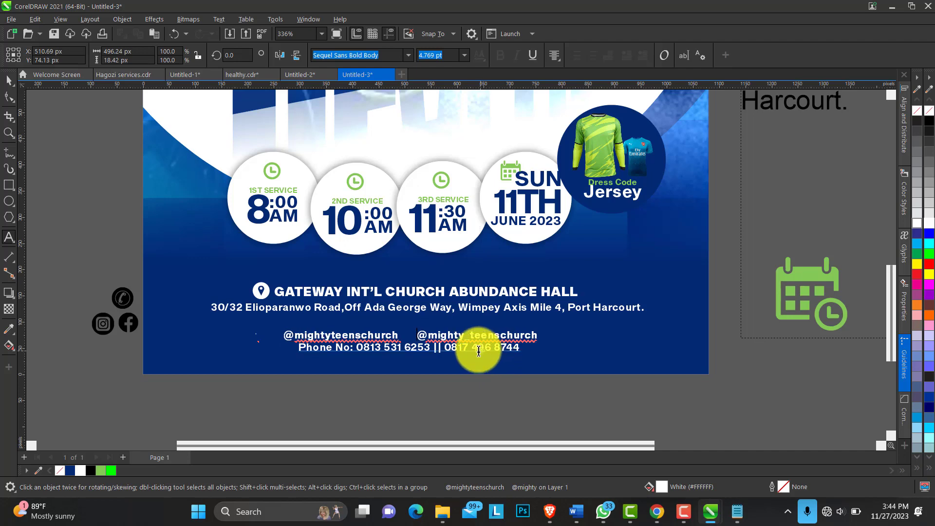
click(9, 82)
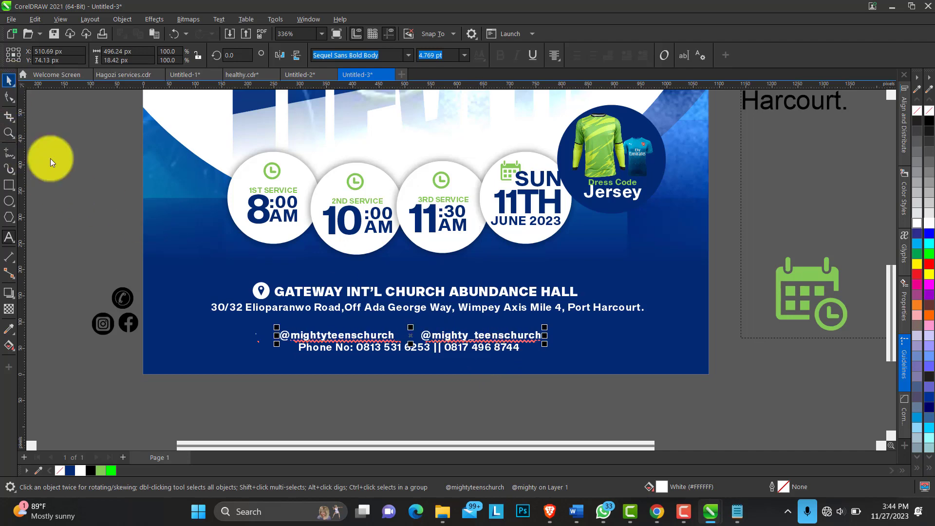
- Place the Facebook icon before the first handle and the Instagram icon, about 28.4 px wide, before the second handle
drag(133, 335, 281, 325)
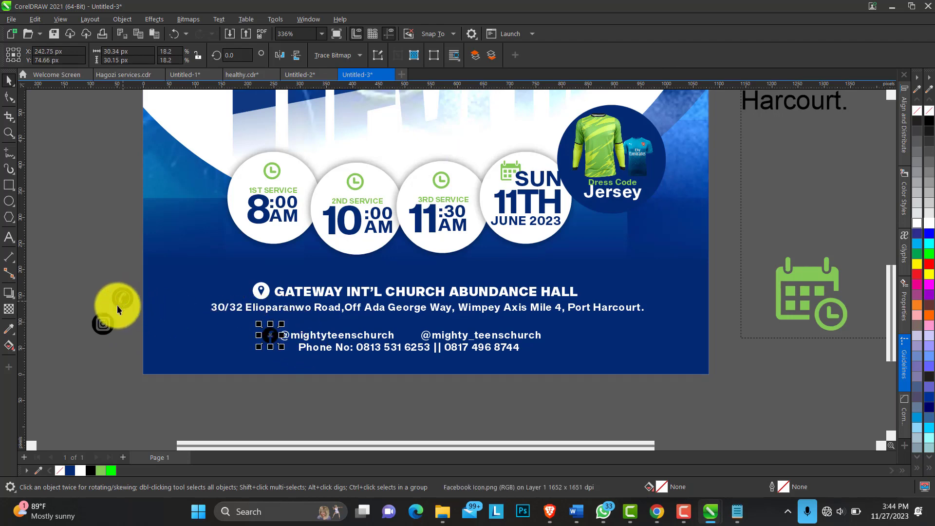
drag(115, 325, 421, 326)
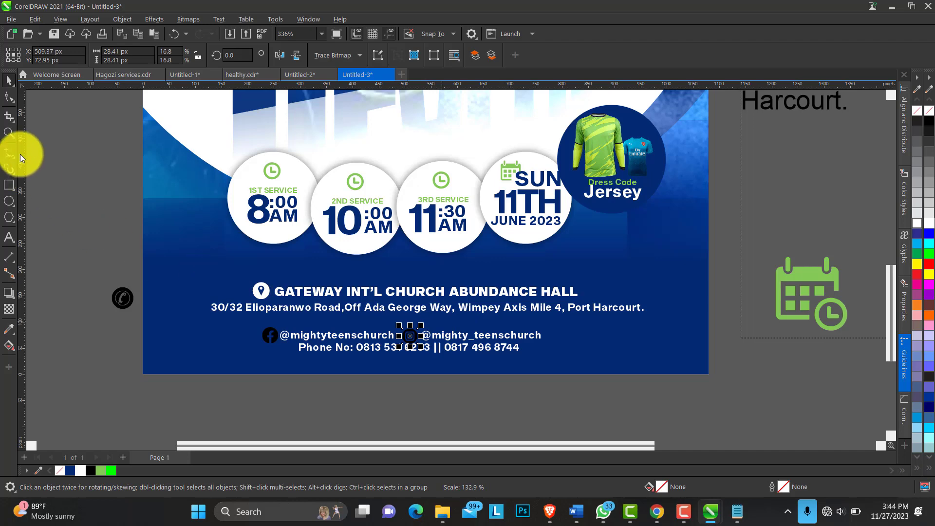
- Try to vectorize the Instagram icon with Quick Trace
click(9, 132)
drag(187, 269, 633, 356)
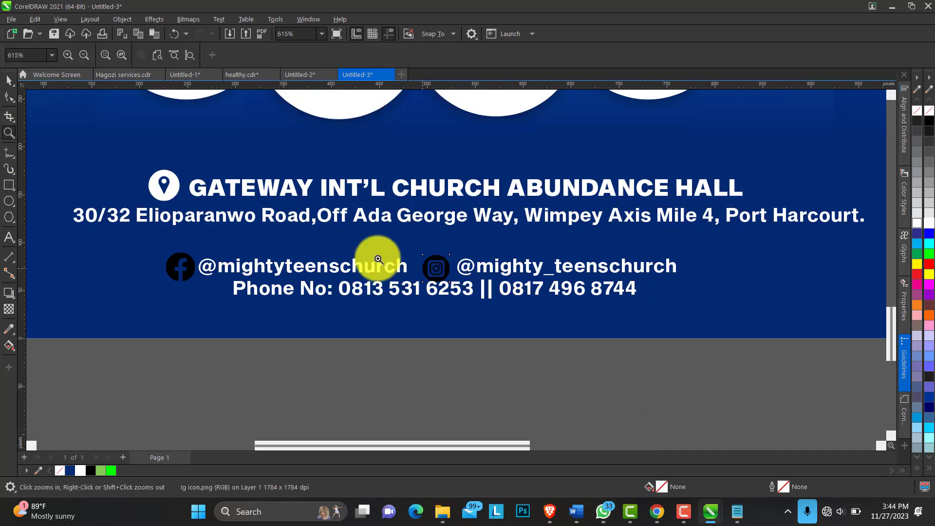
drag(121, 200, 648, 336)
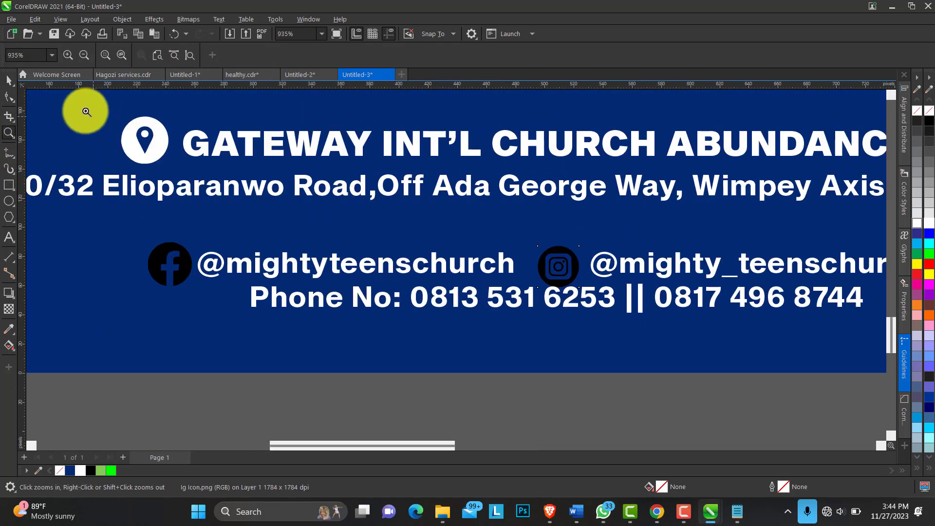
click(10, 81)
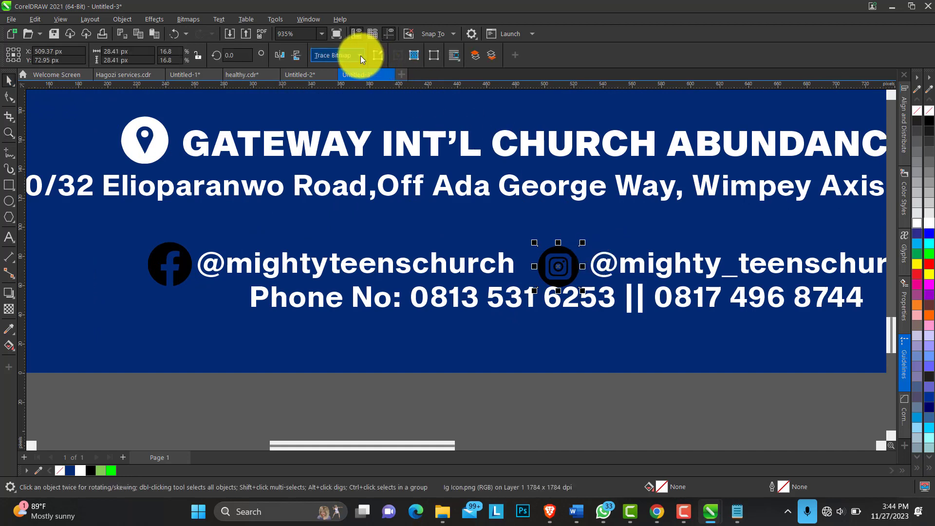
click(361, 55)
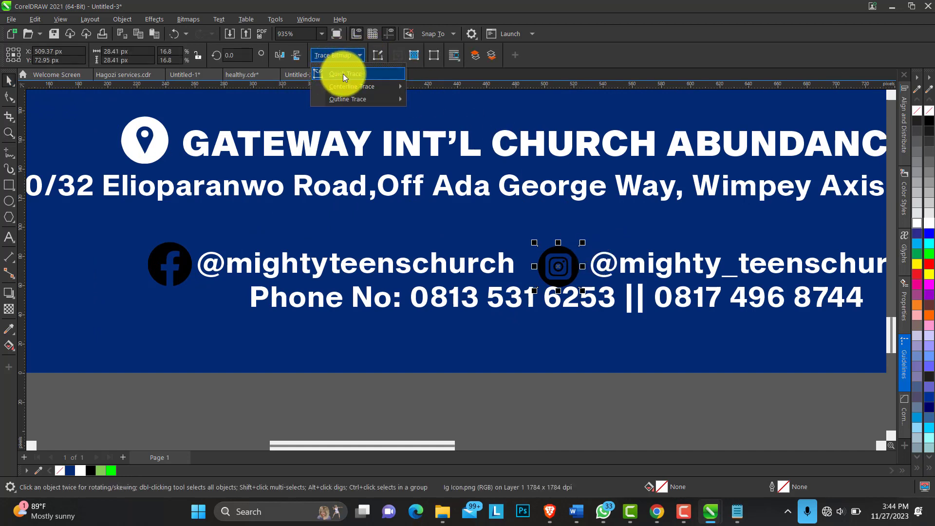
click(344, 76)
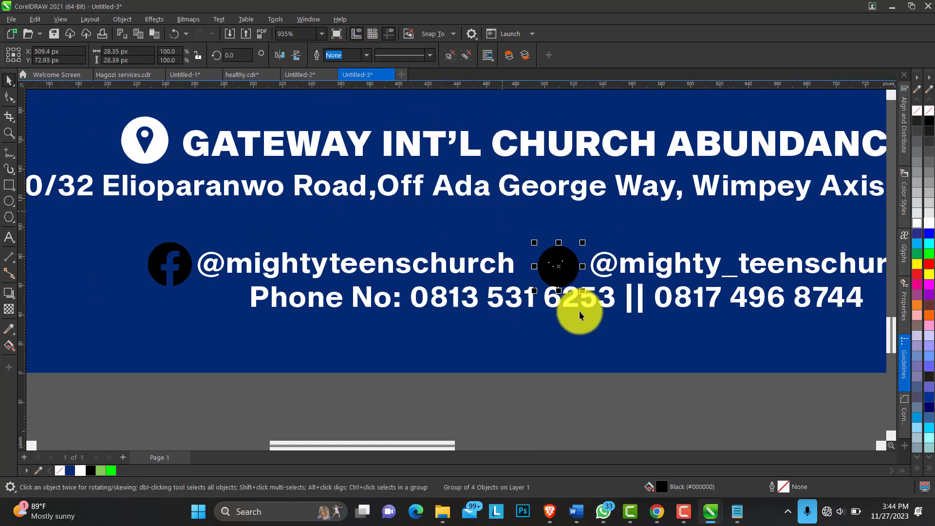
click(580, 385)
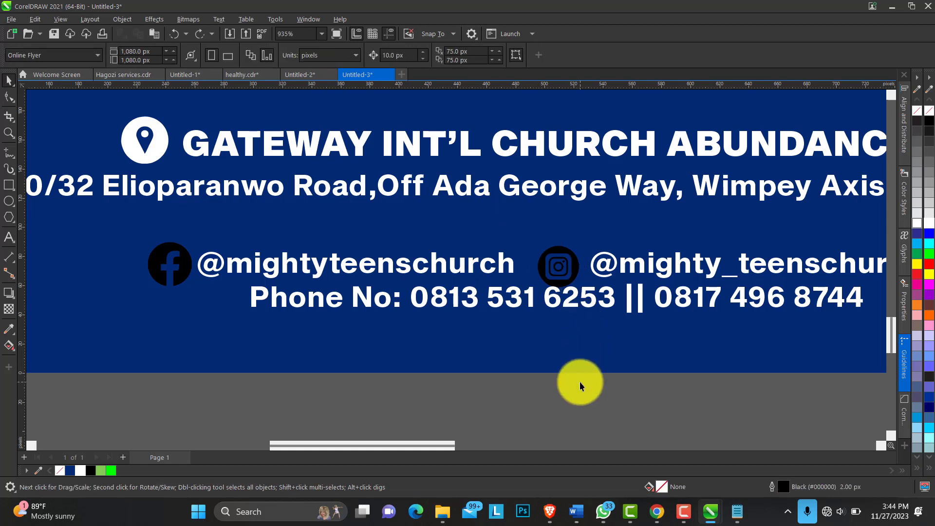
- Align the Instagram icon's top edge with the Facebook icon, and move the phone number line slightly down
click(563, 252)
shift+click(168, 248)
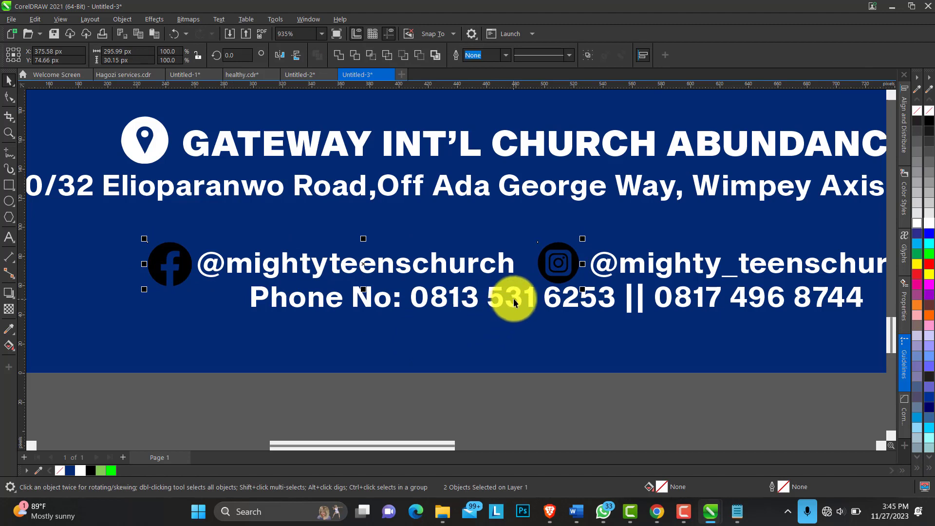
drag(514, 298, 513, 311)
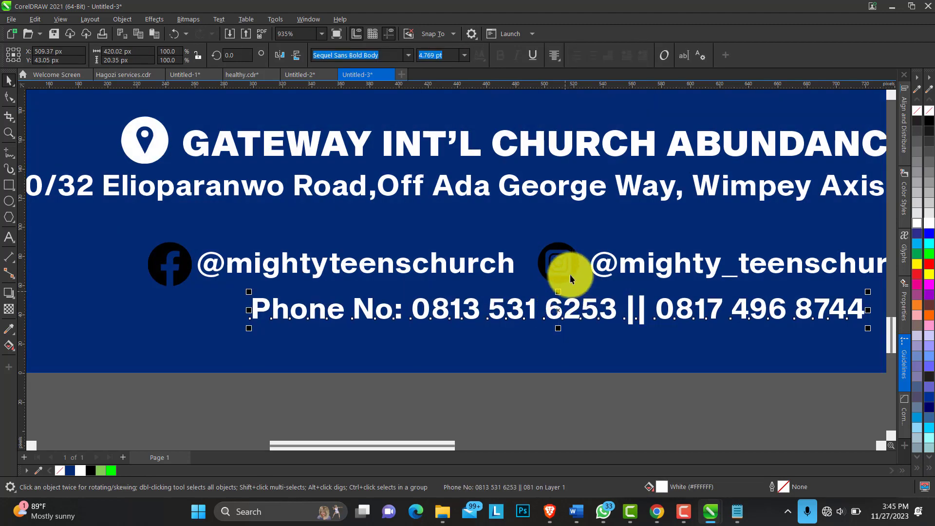
click(563, 247)
shift+click(156, 247)
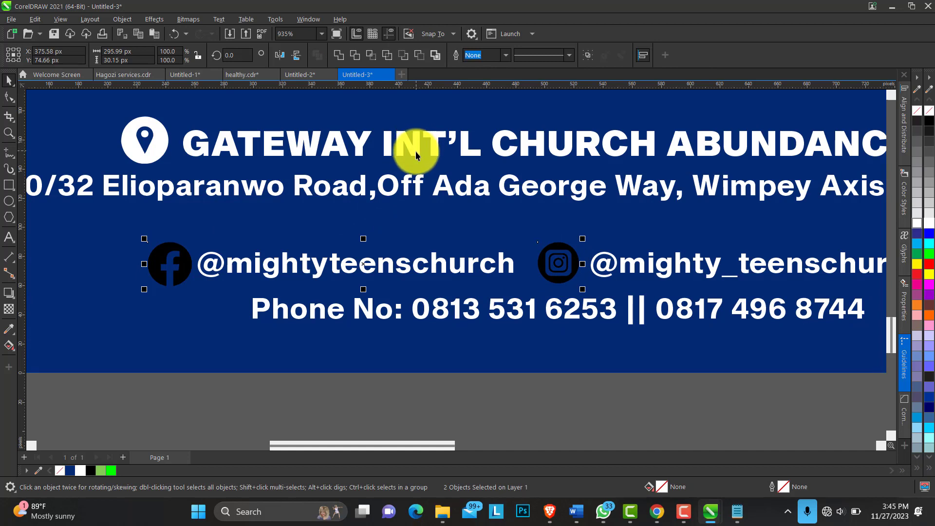
click(553, 399)
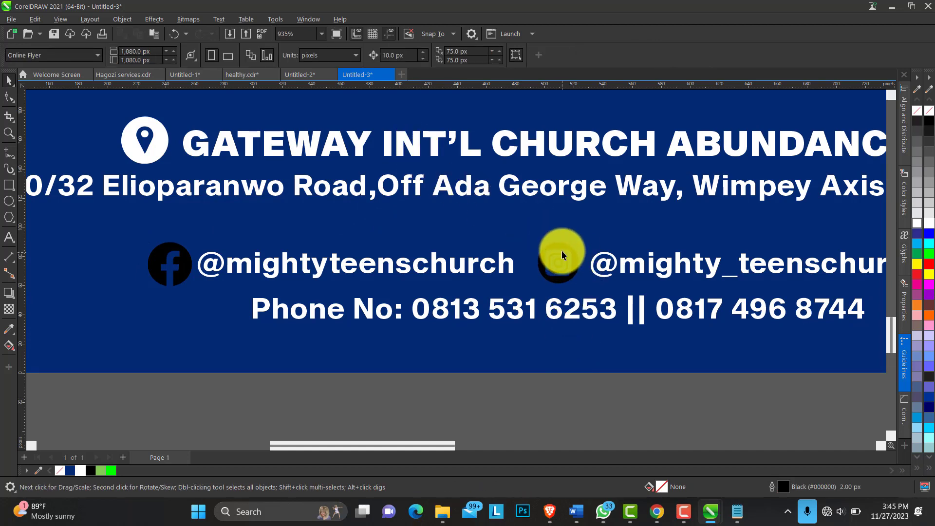
- Vectorize the Instagram icon with a Line Art outline trace, deleting the original image
click(562, 250)
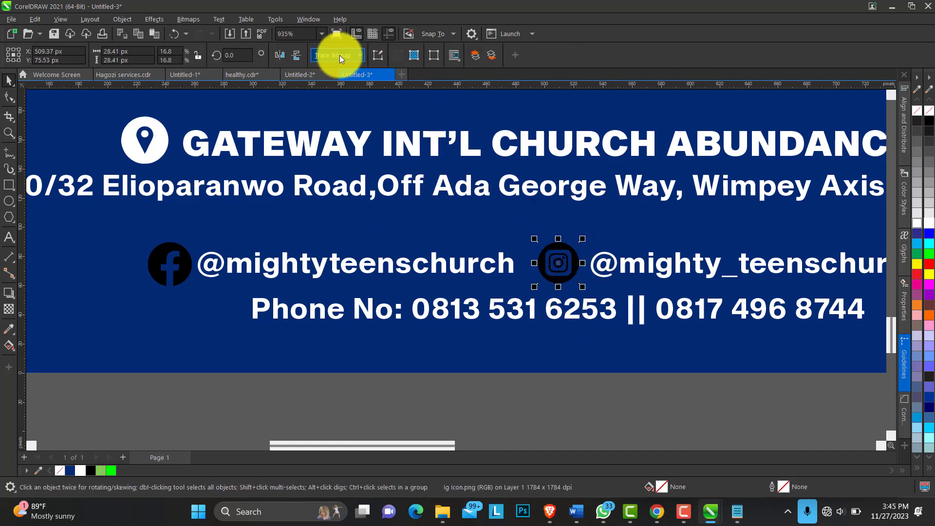
click(359, 56)
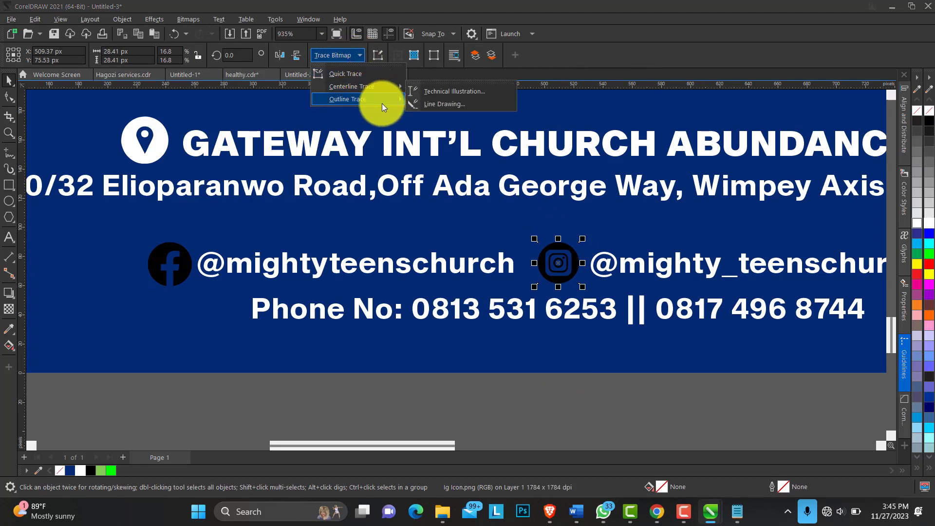
click(455, 104)
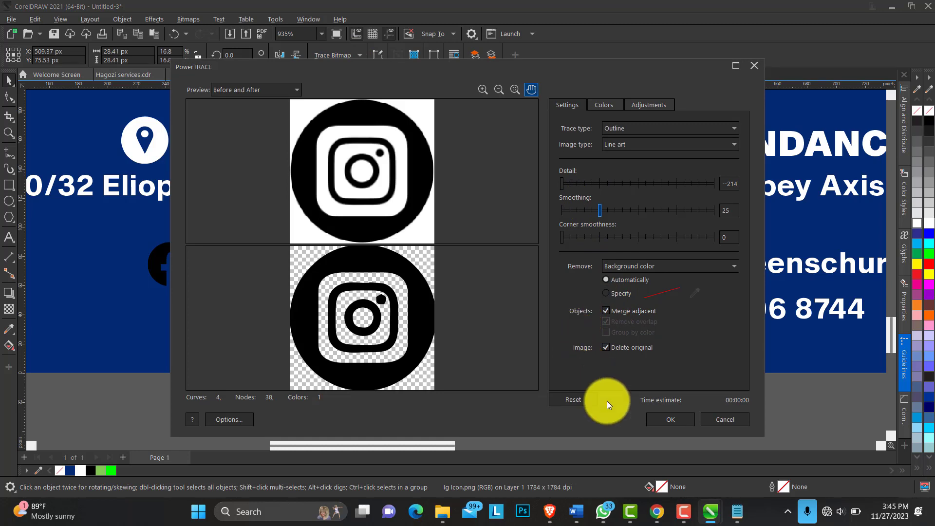
click(668, 420)
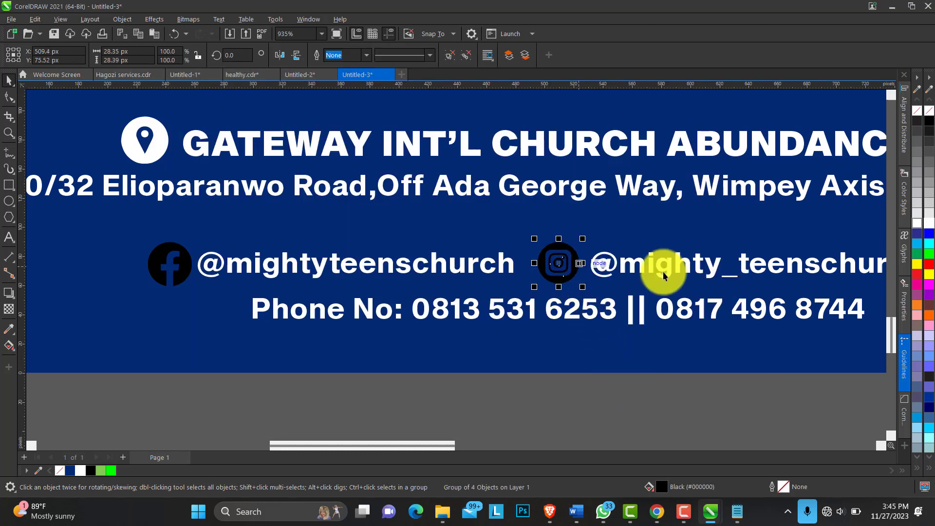
- Try a white fill on the traced Instagram icon and recolor it light green (#85C956)
click(929, 223)
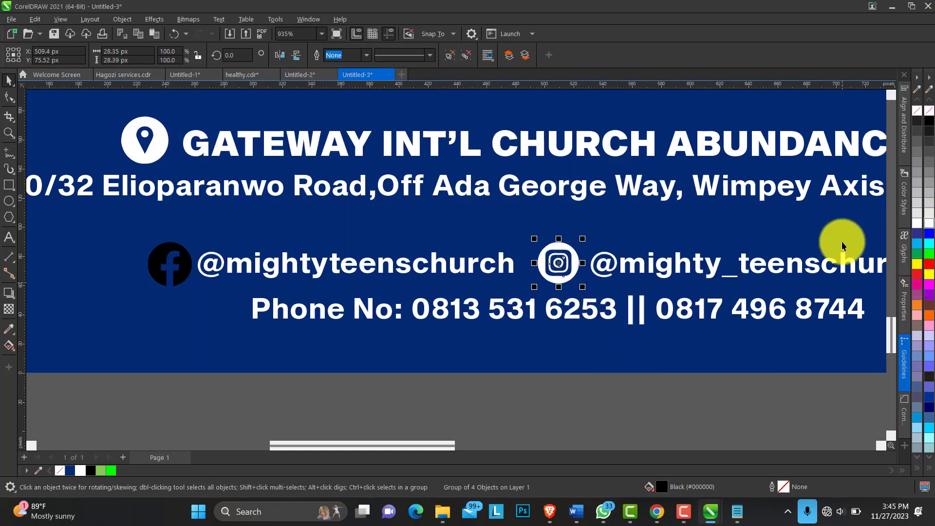
click(561, 249)
key(Delete)
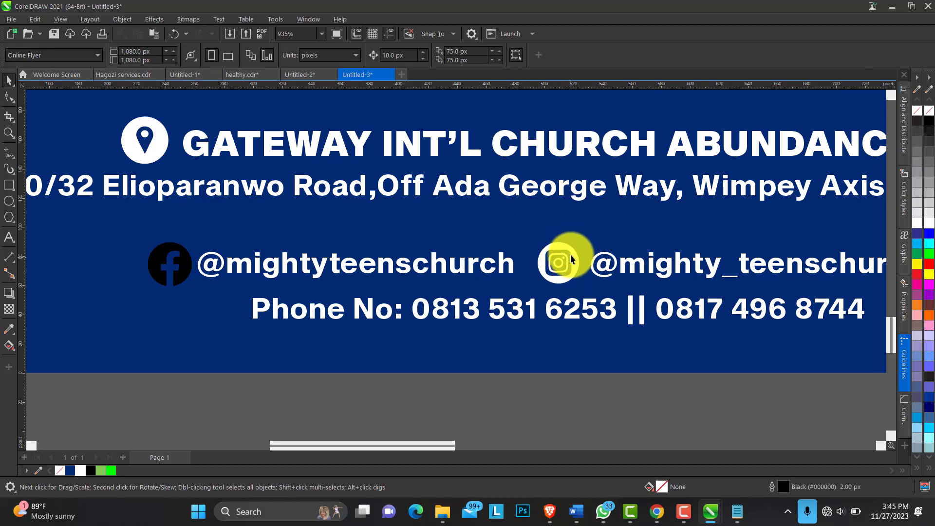
click(569, 252)
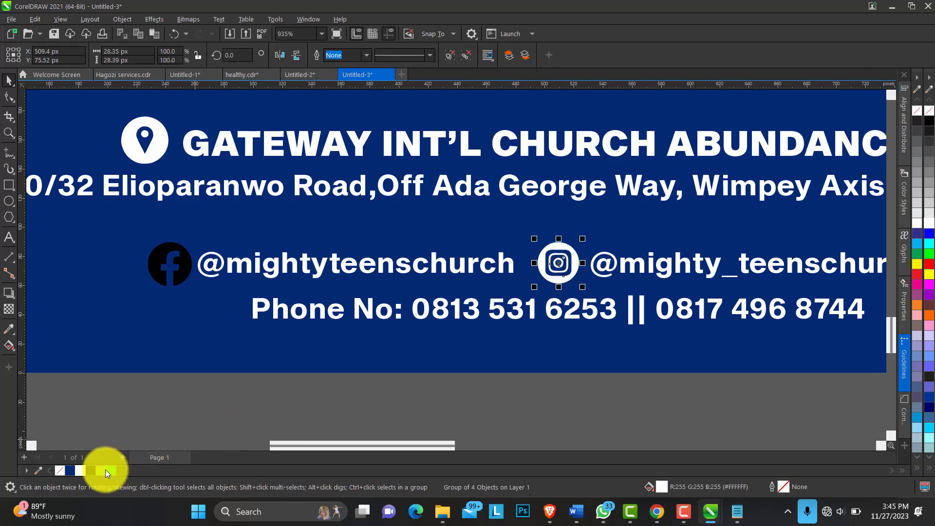
- Vectorize the Facebook icon with a Line Art outline trace, deleting the original image
click(174, 278)
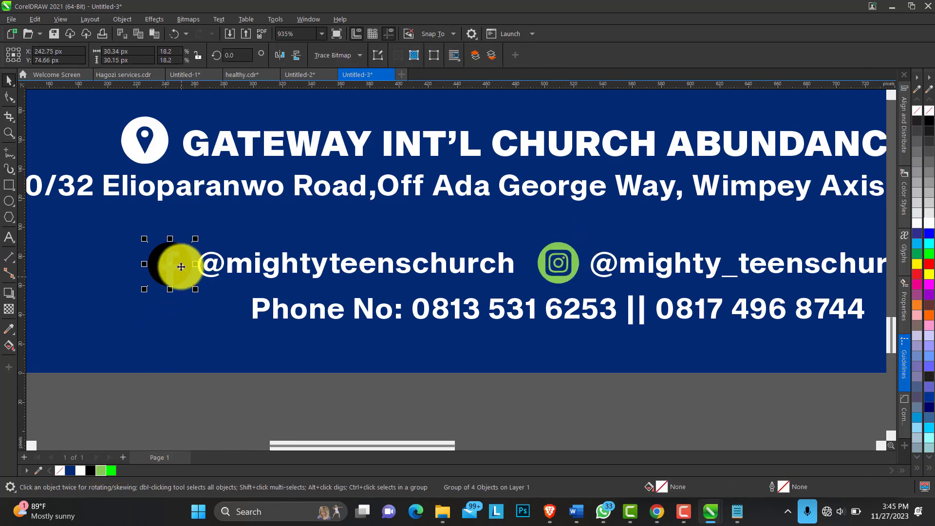
click(343, 54)
mouse_move(399, 103)
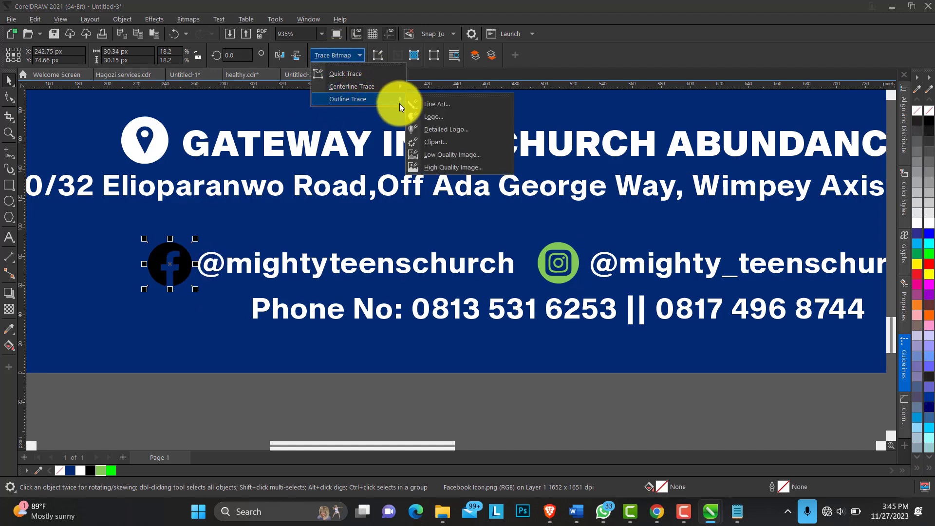
click(438, 104)
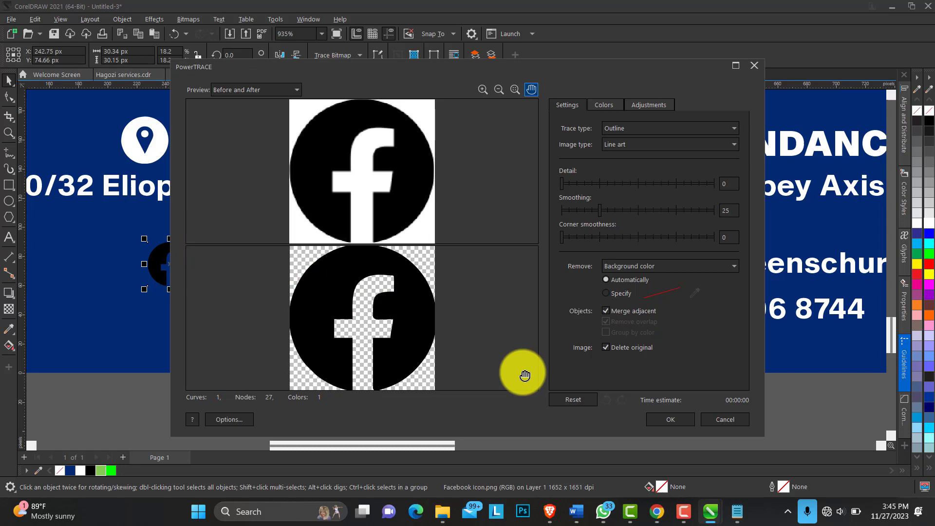
click(665, 419)
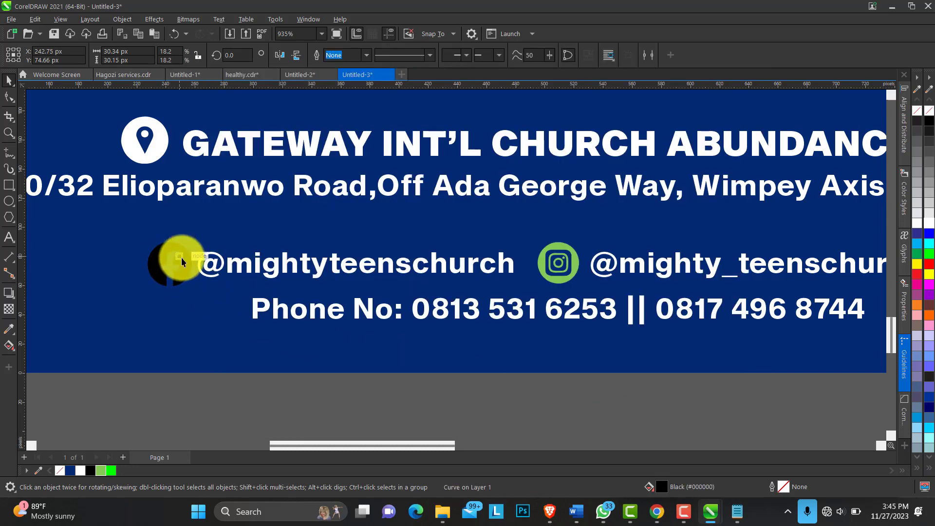
- Fill the traced Facebook icon and the location pin icon with the same light green (#85C956)
click(199, 271)
click(182, 261)
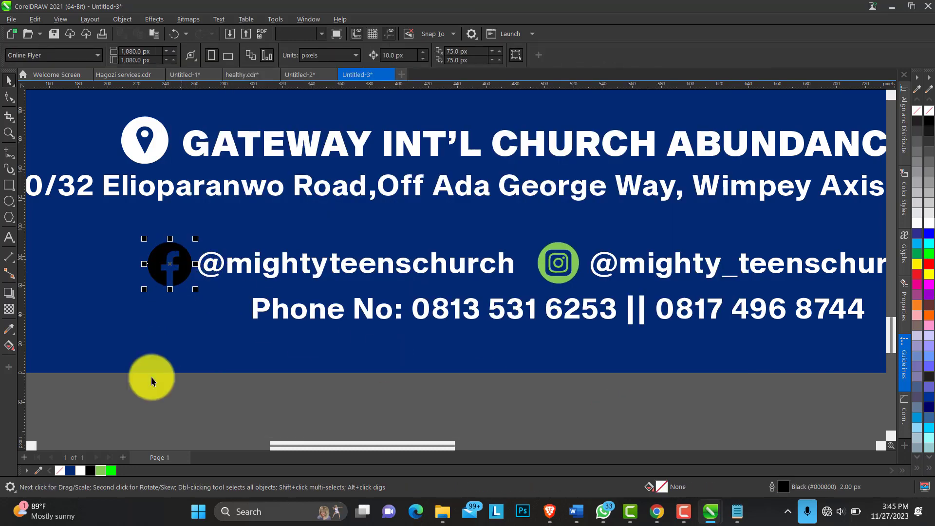
click(105, 470)
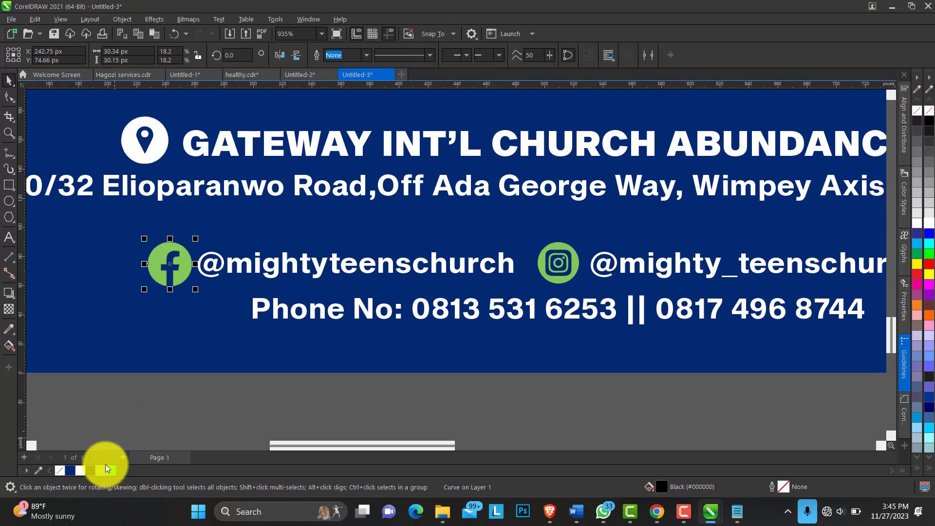
click(159, 138)
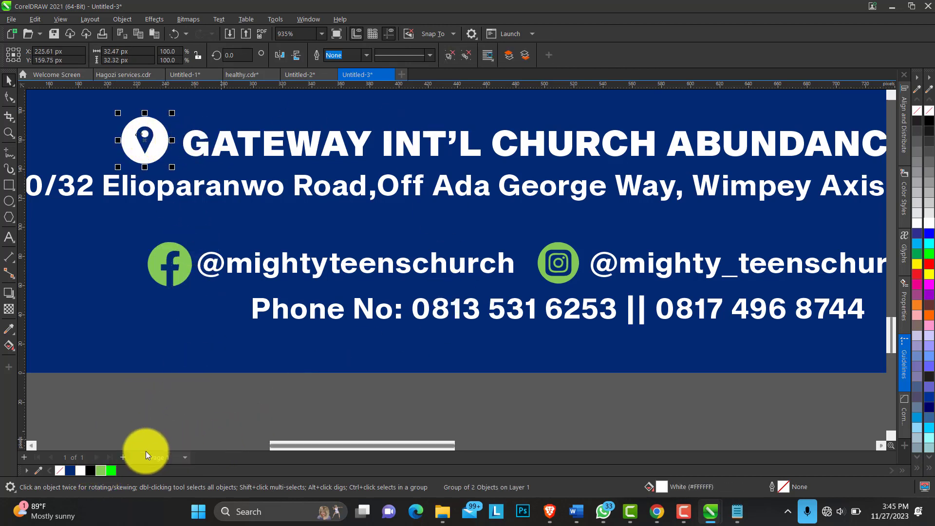
click(100, 470)
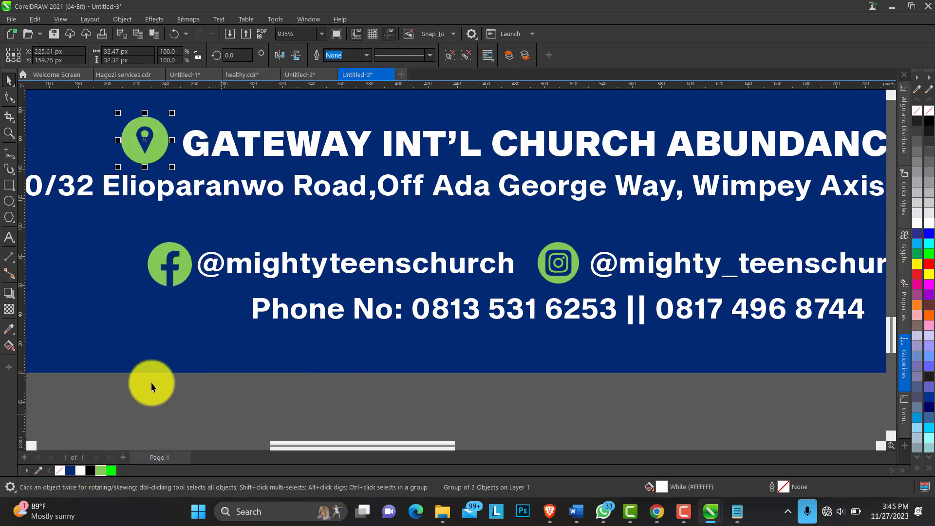
- Place the telephone icon directly before the phone number line, scaled to about 23 px wide
click(8, 133)
right_click(358, 205)
right_click(380, 210)
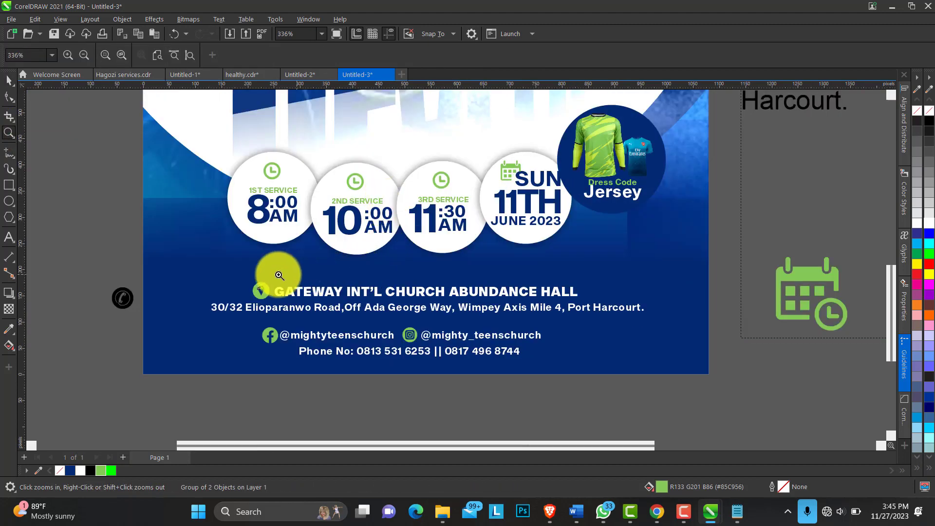
right_click(181, 251)
drag(247, 104, 561, 420)
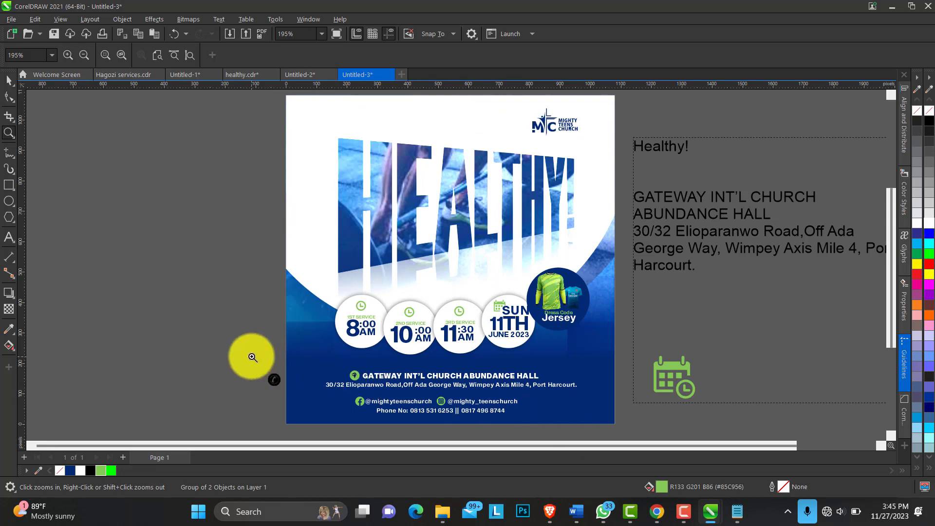
drag(252, 357, 512, 427)
click(9, 79)
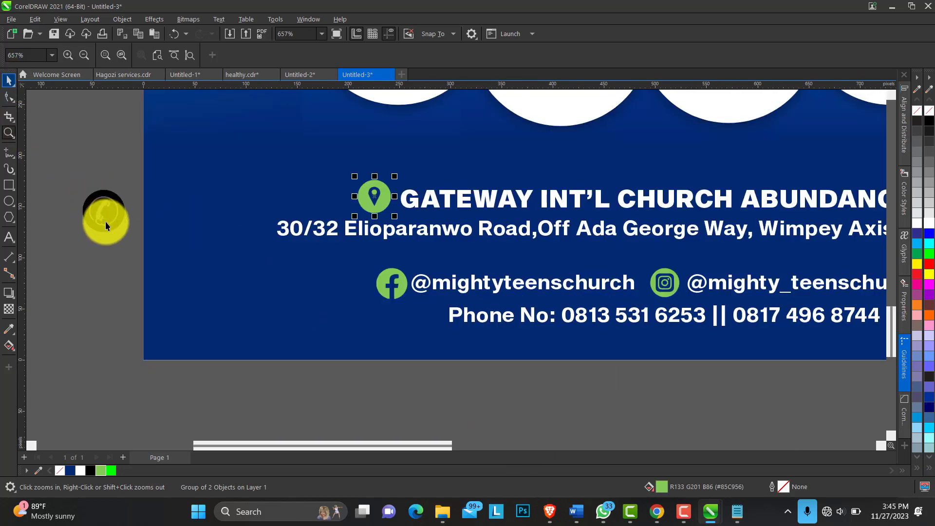
drag(106, 221, 450, 303)
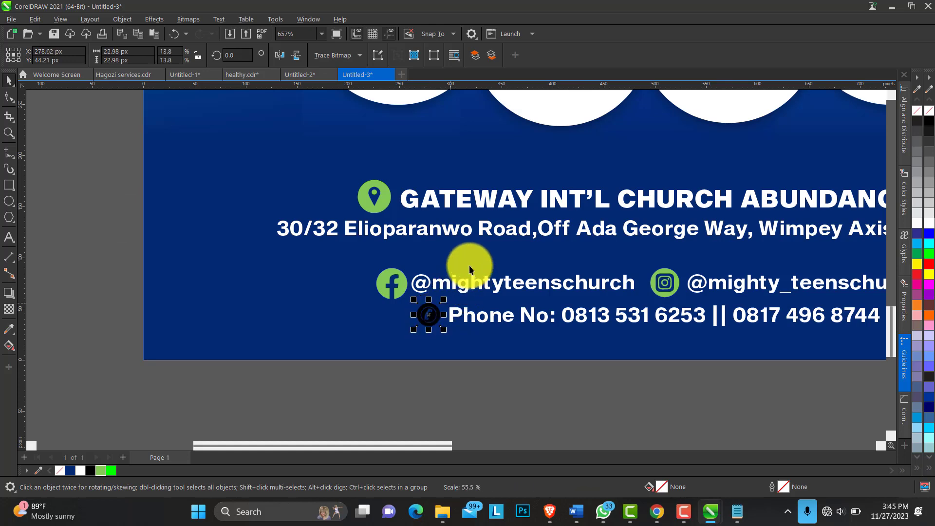
- Scale the Facebook icon down about its center to about 23.12 px wide, close to the telephone icon's size
click(8, 132)
drag(346, 251, 755, 362)
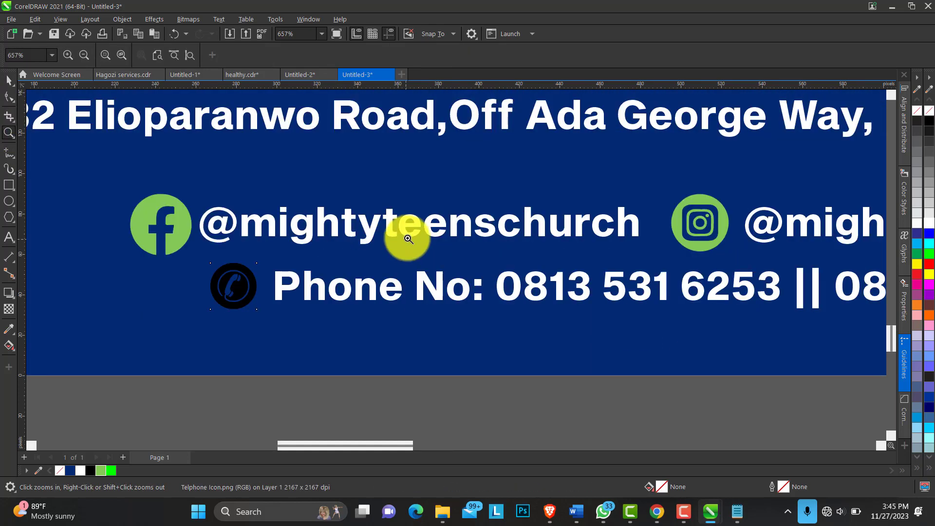
click(408, 239)
click(9, 81)
click(175, 211)
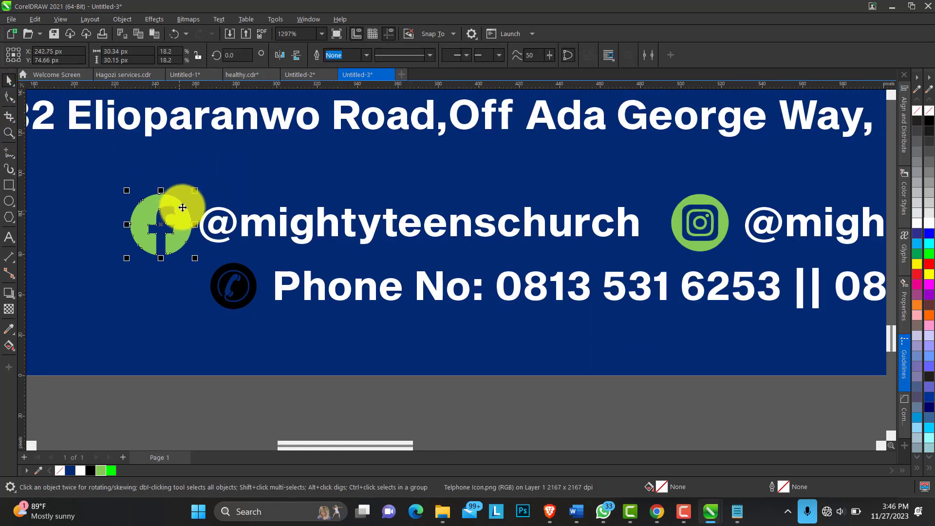
drag(199, 191, 199, 200)
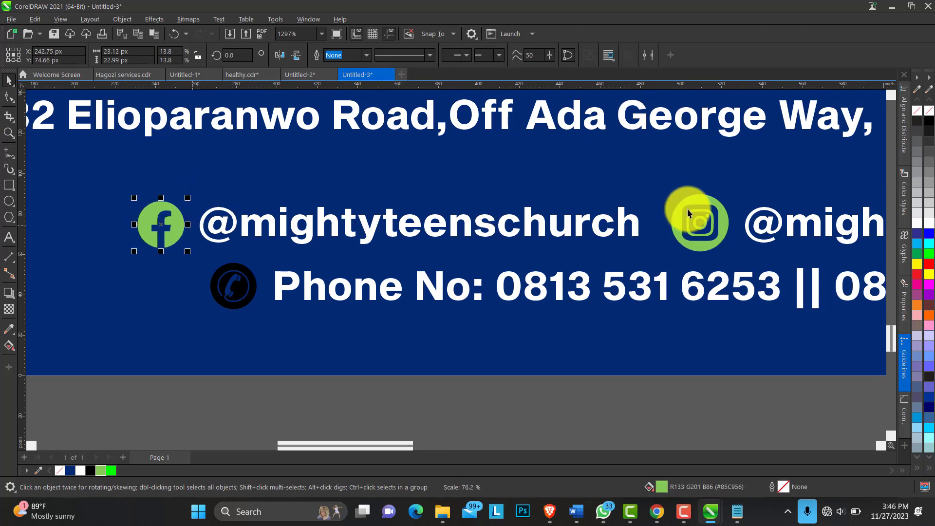
- Set the Instagram icon's width and height to 23.12 px, copying the width of the Facebook icon
click(129, 52)
key(ctrl+c)
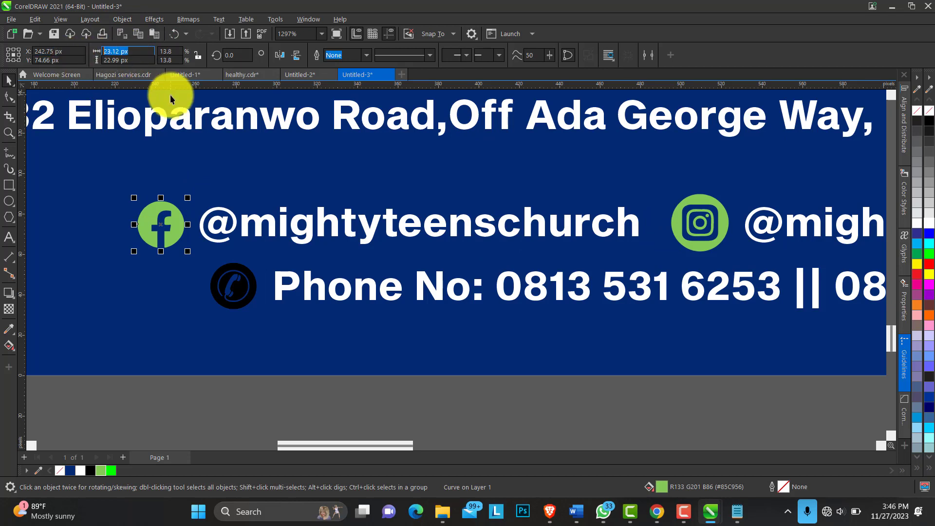
click(695, 199)
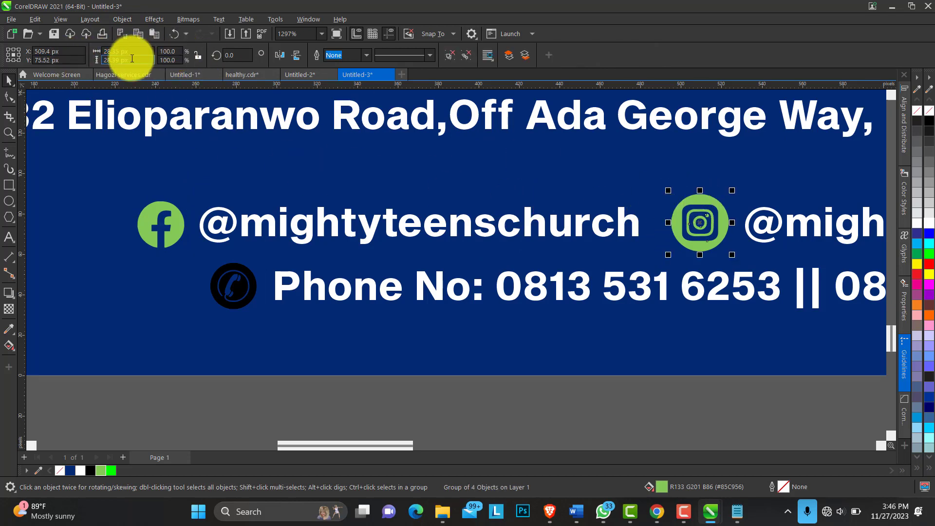
key(ctrl+v)
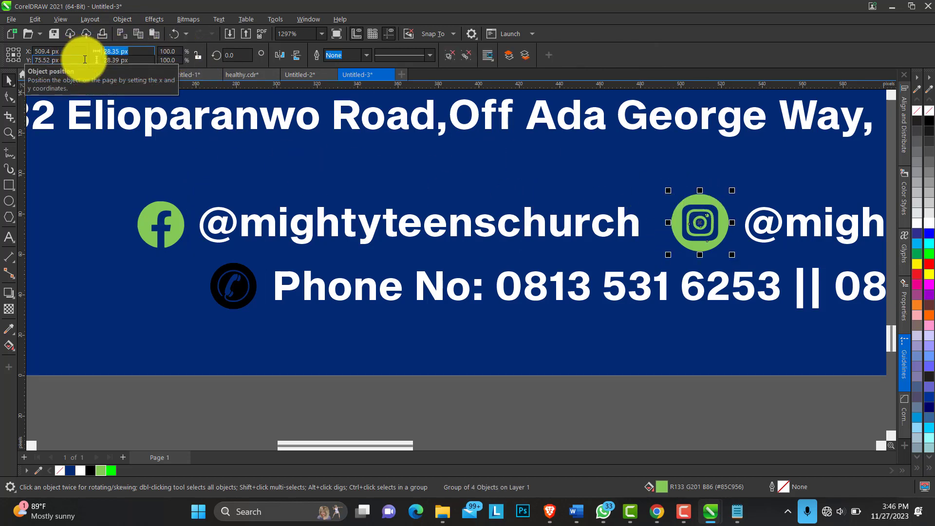
key(Tab)
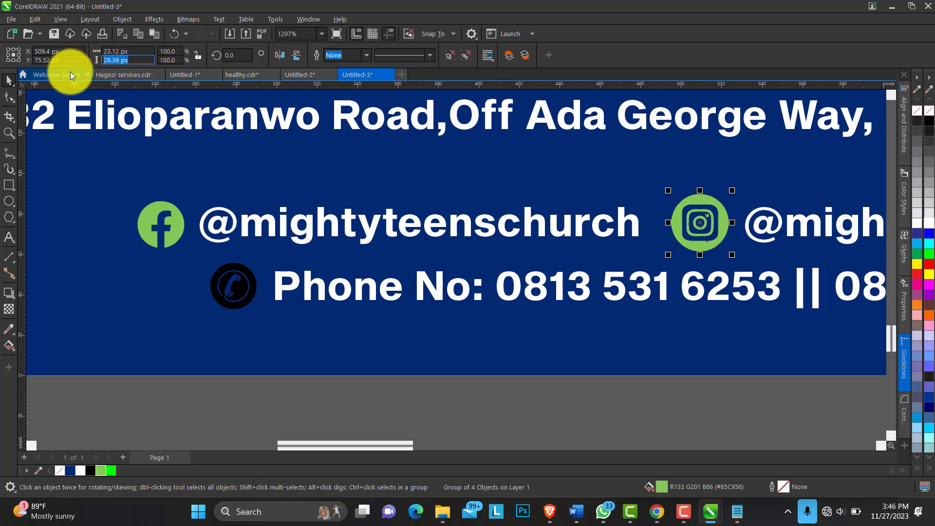
key(ctrl+v)
key(Return)
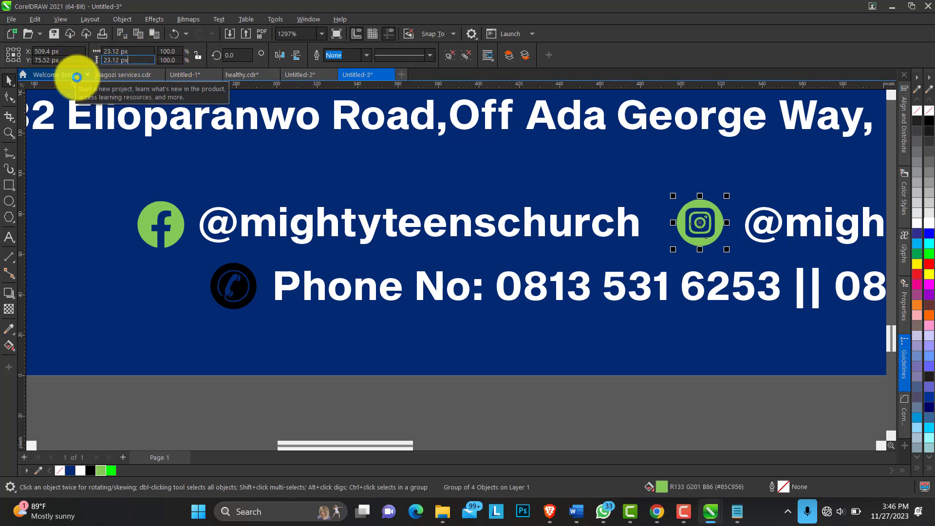
- Vectorize the telephone icon with an outline trace, deleting the original image, and fill it with the light green
click(233, 285)
click(340, 55)
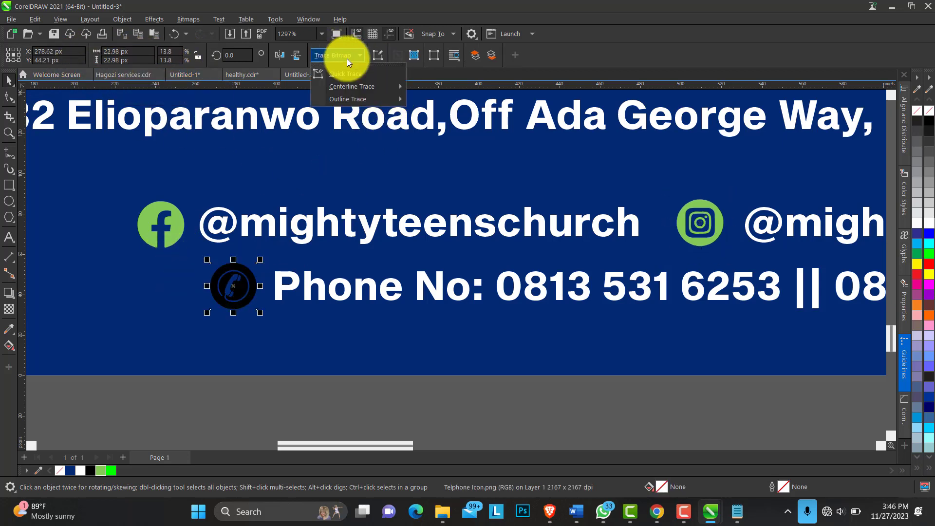
mouse_move(388, 100)
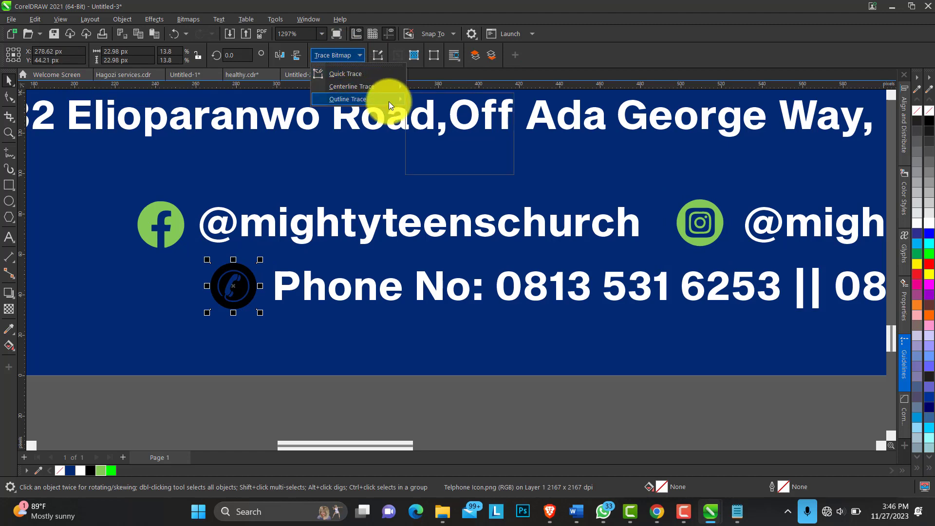
click(451, 167)
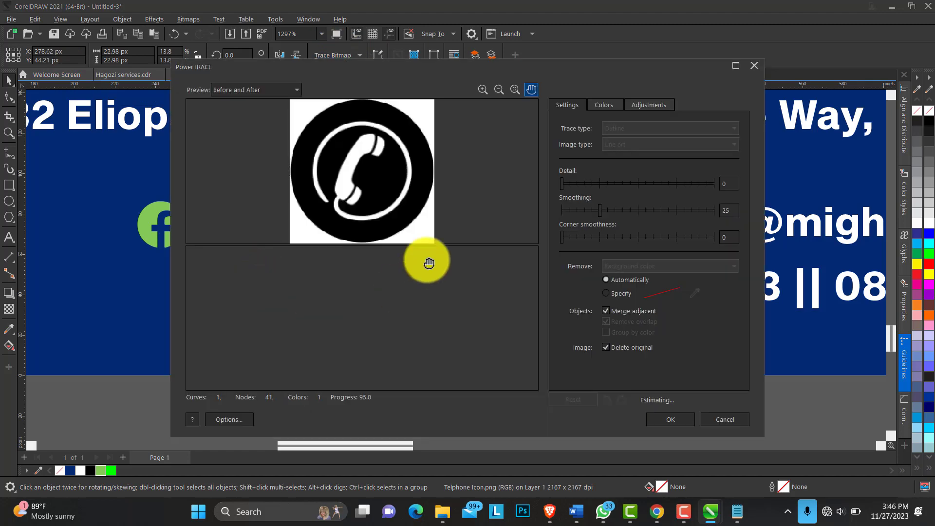
click(669, 418)
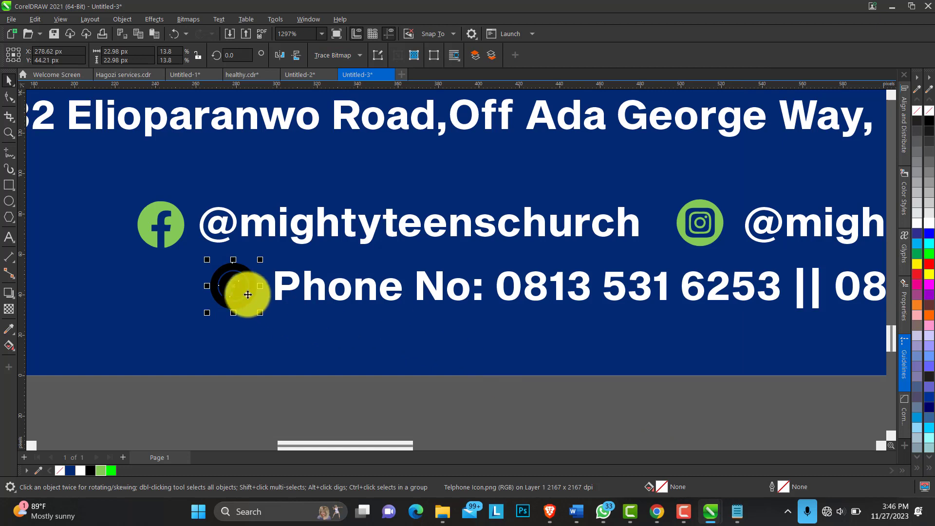
click(101, 471)
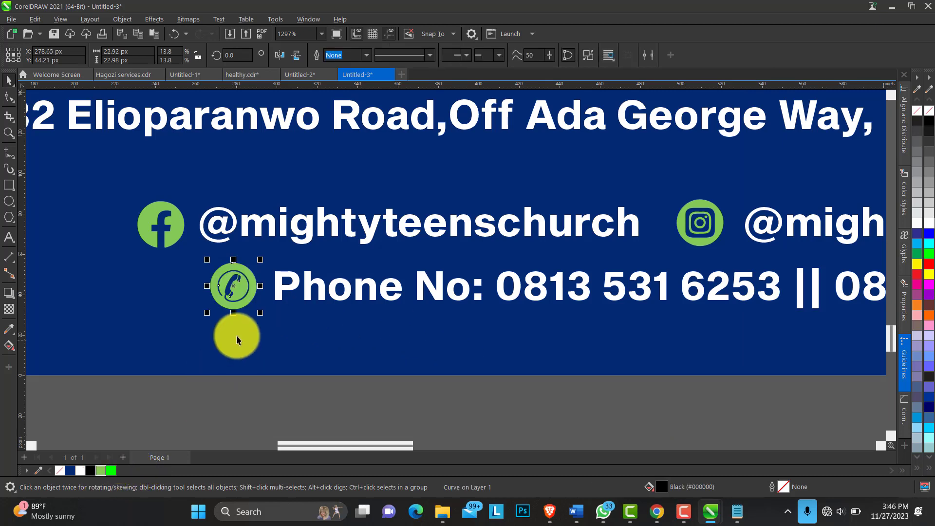
click(276, 320)
- Set the merge mode of the faded photo overlay behind the Healthy! title to Screen
click(9, 133)
scroll(411, 355, down, 5)
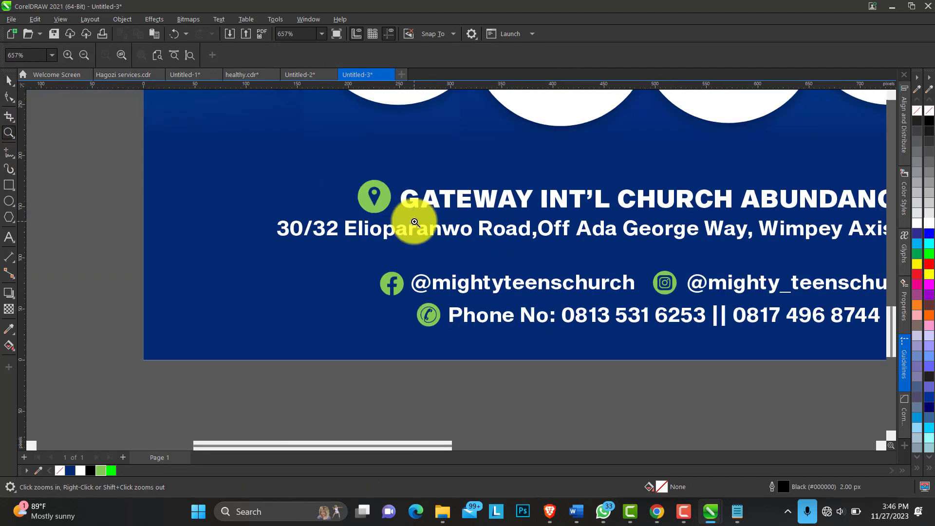
scroll(375, 234, down, 1)
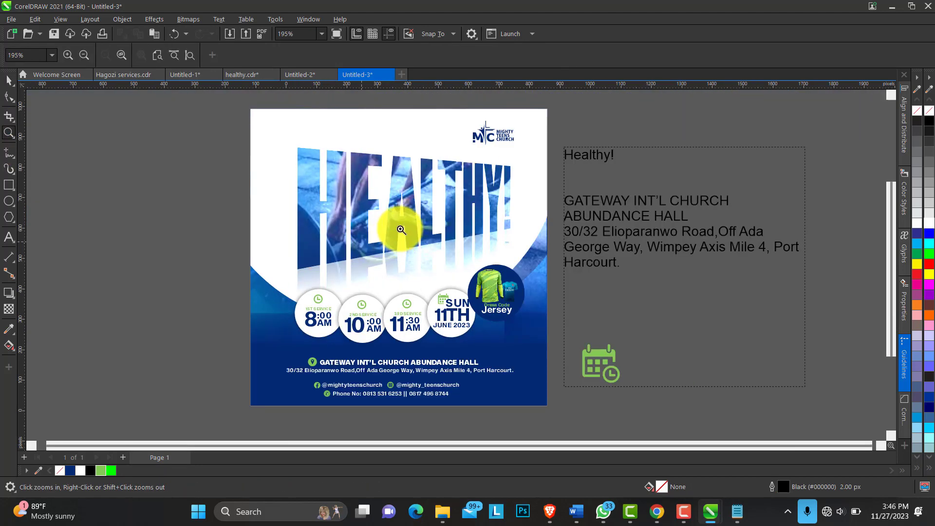
drag(244, 106, 551, 407)
click(9, 82)
click(370, 207)
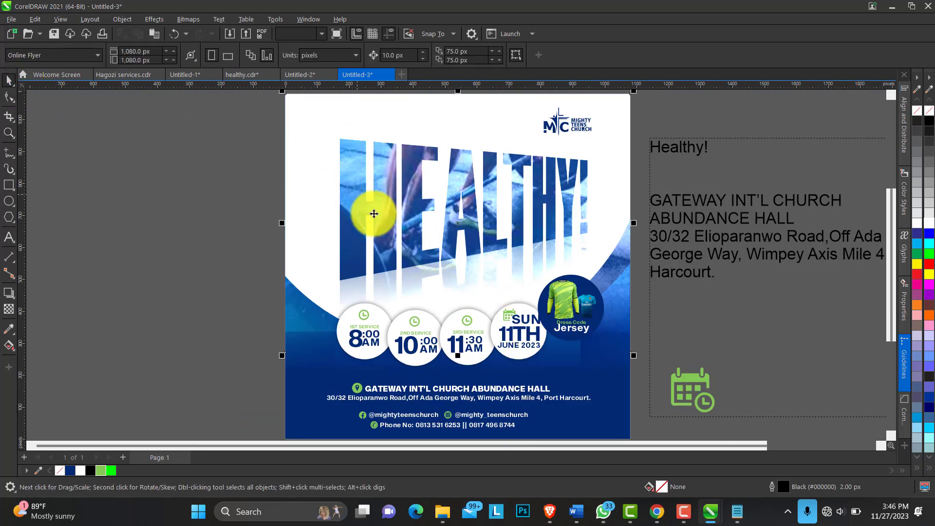
click(10, 310)
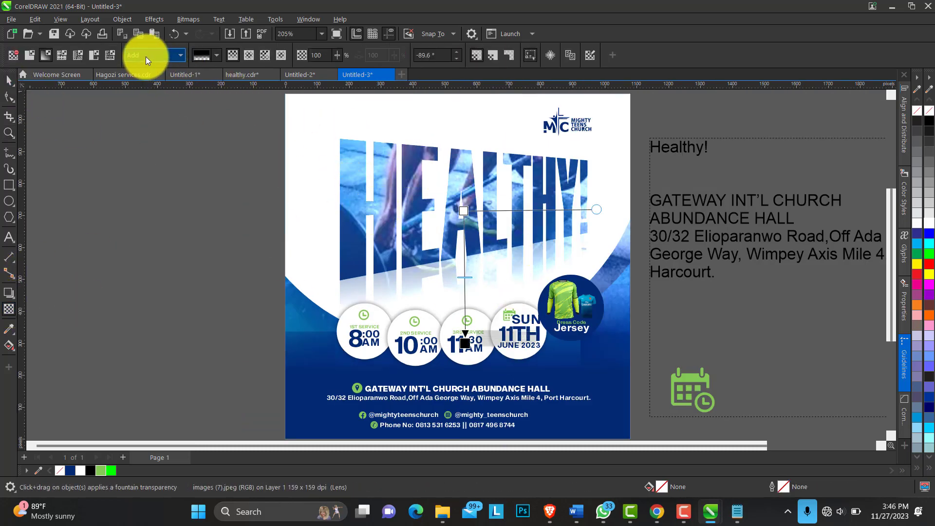
click(150, 53)
click(156, 269)
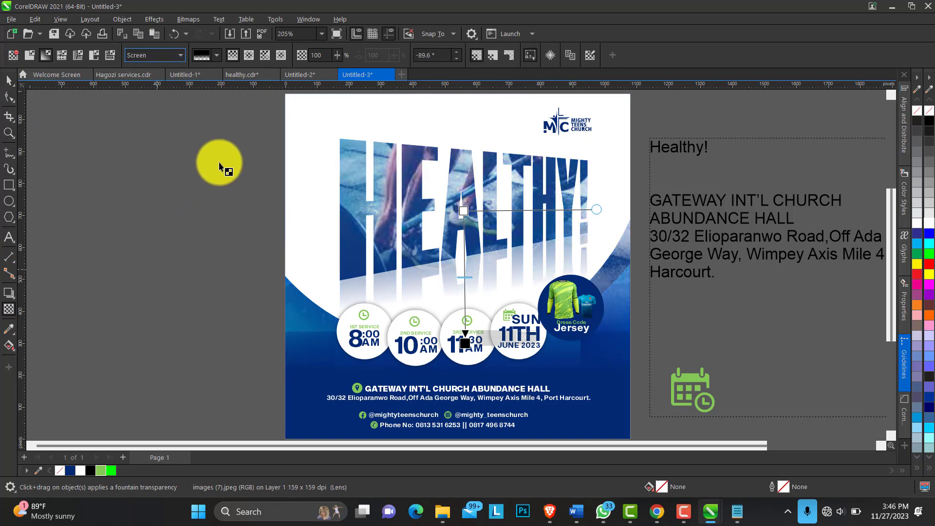
click(465, 342)
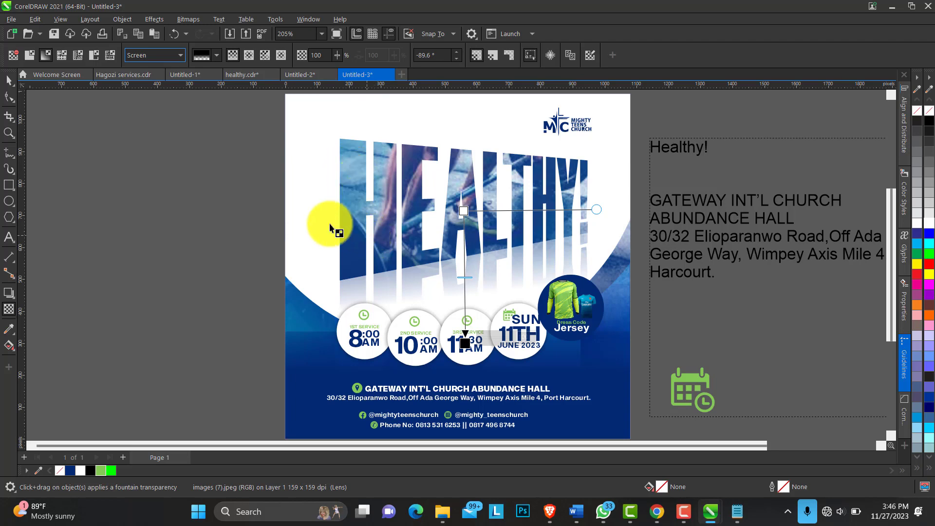
- Group the social media and phone lines with their icons and center the group horizontally on the flyer background
click(9, 132)
drag(286, 240, 706, 430)
click(10, 79)
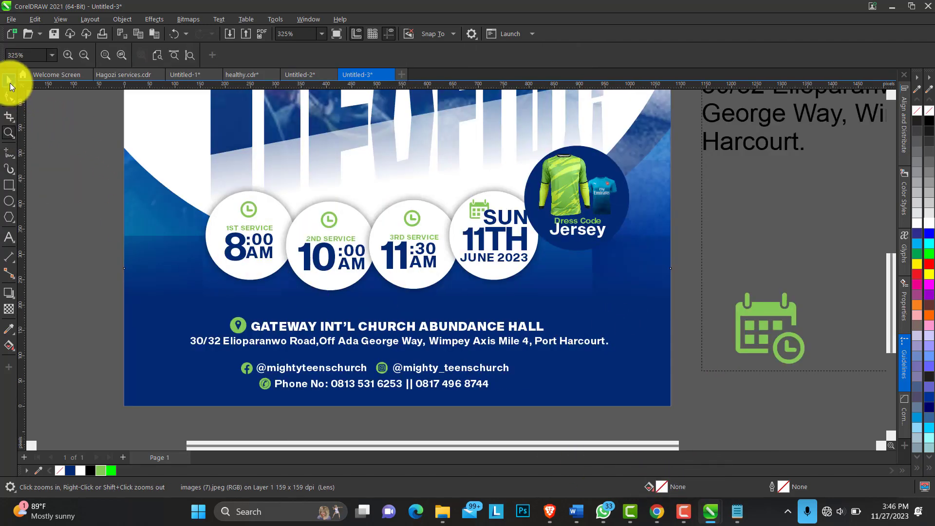
drag(101, 349, 608, 398)
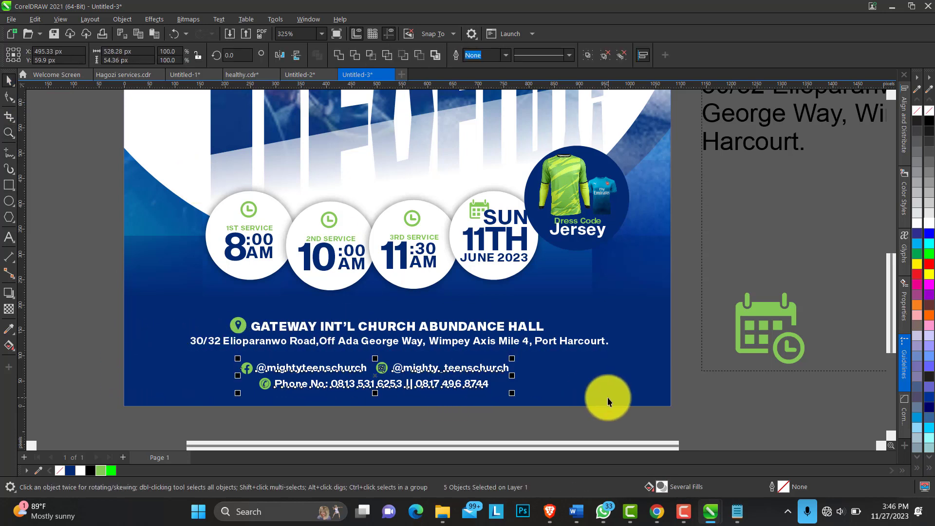
key(ctrl+g)
shift+click(579, 388)
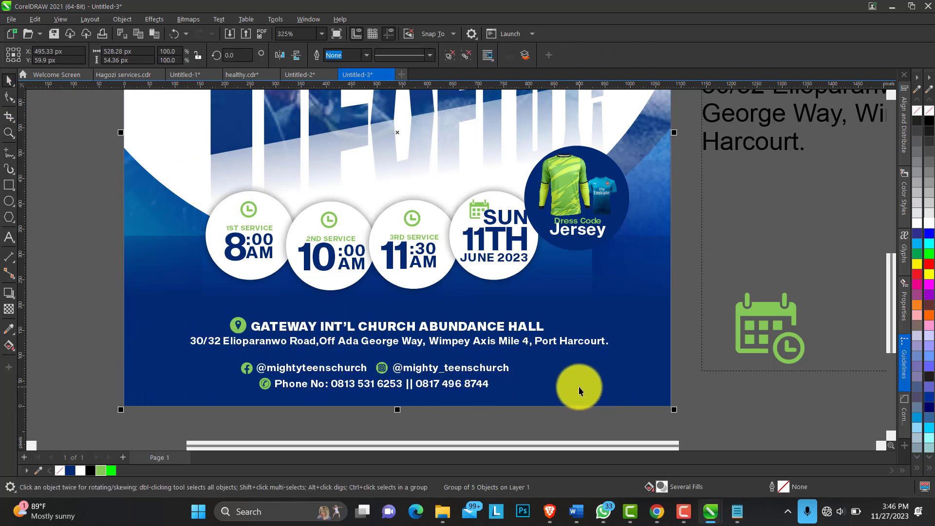
key(c)
- Group the venue name, location icon and address line, and center them horizontally on the flyer background
drag(100, 325, 638, 364)
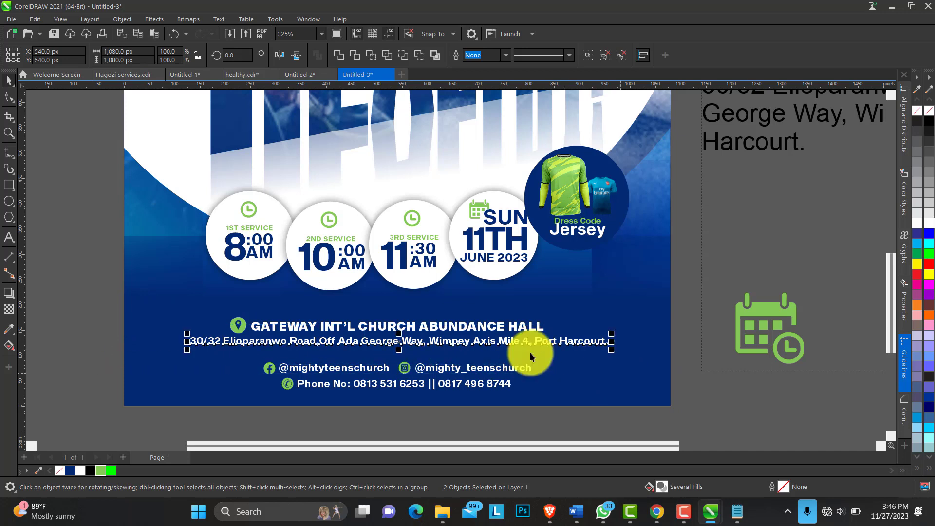
drag(76, 320, 380, 354)
drag(168, 325, 592, 350)
key(ctrl+g)
shift+click(555, 381)
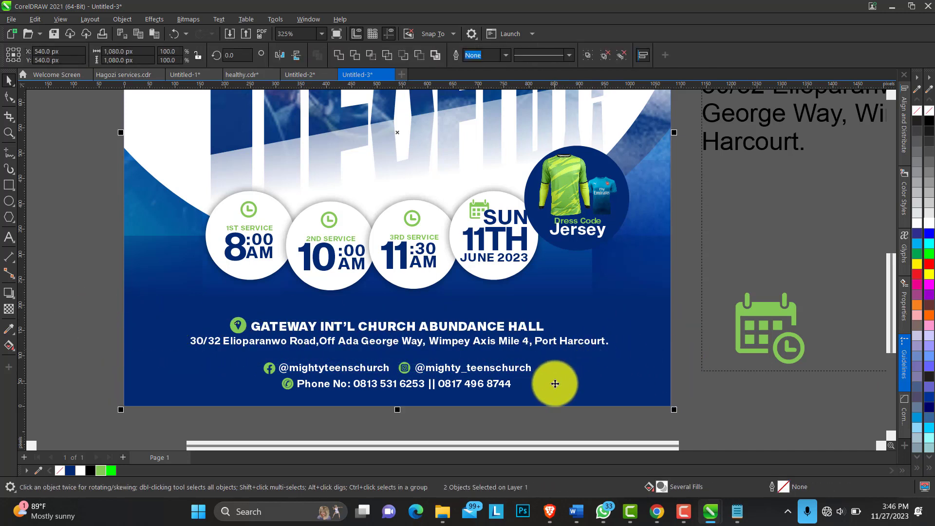
key(c)
click(367, 363)
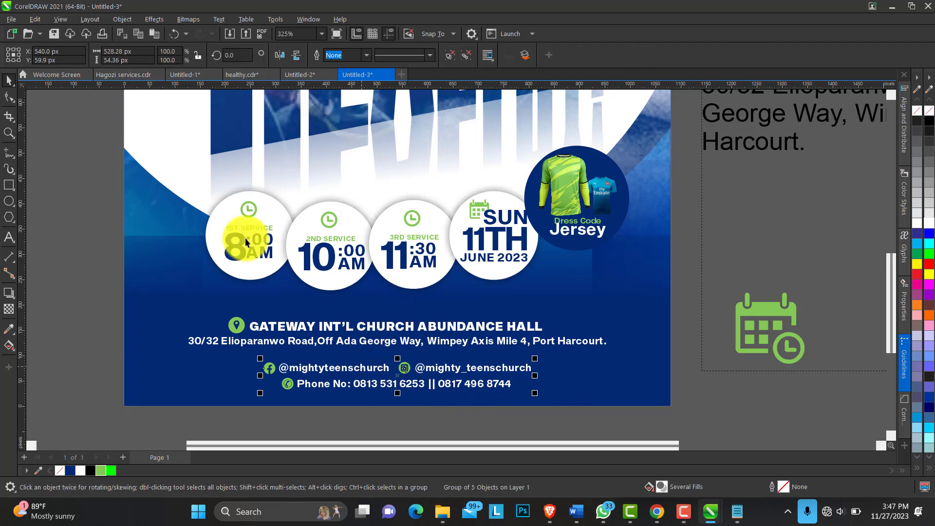
- Delete the leftover text frame and the spare calendar and clock icon pieces beside the page
scroll(180, 210, down, 2)
click(517, 209)
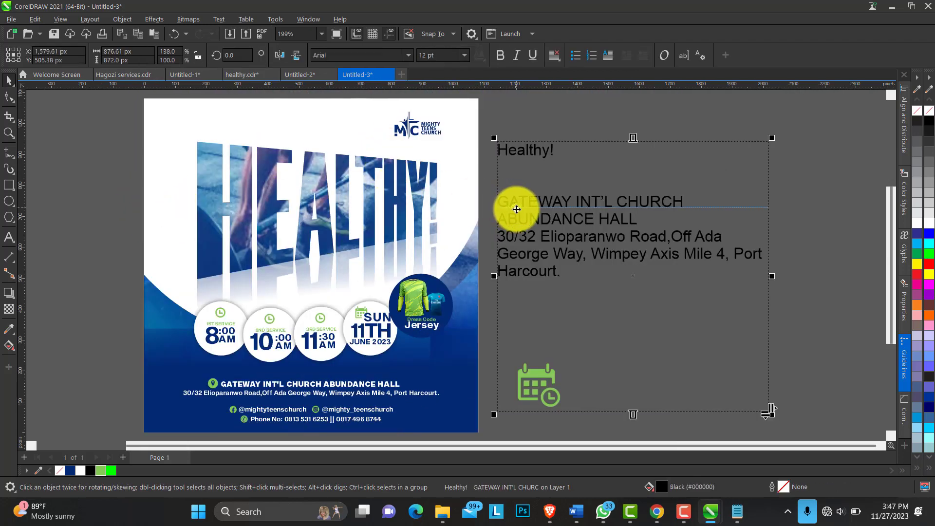
key(Delete)
click(535, 379)
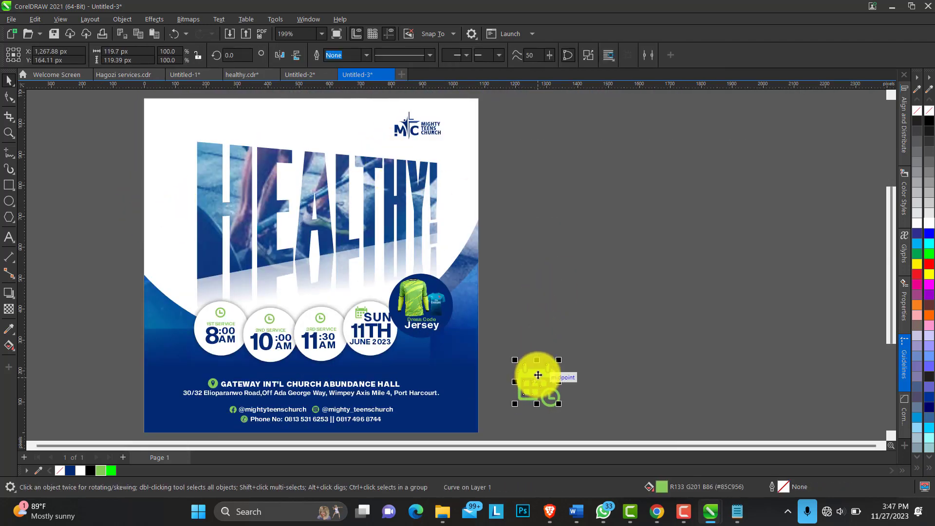
key(Delete)
drag(528, 413, 530, 412)
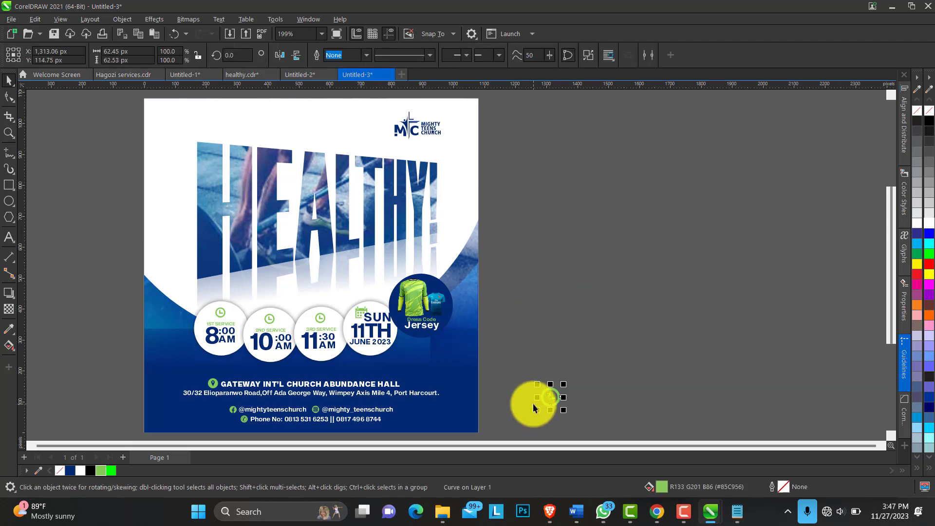
key(Delete)
key(F4)
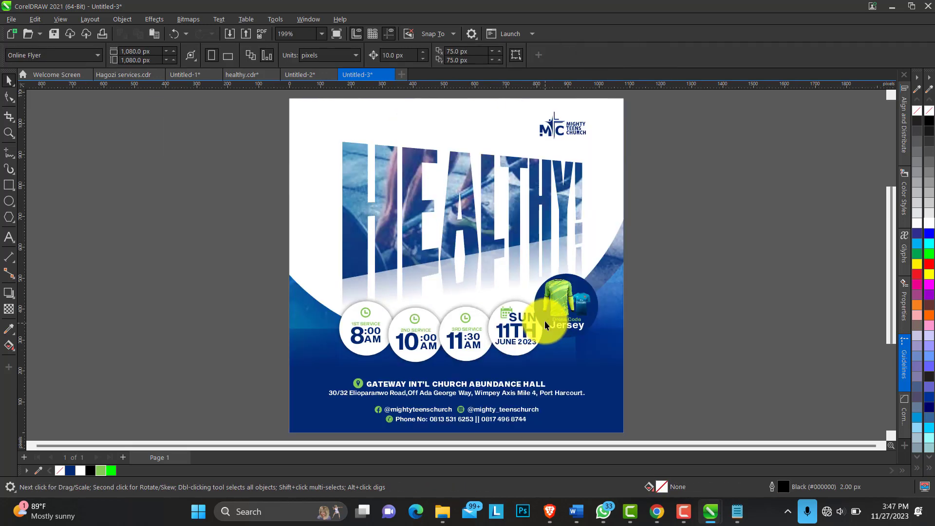
- Switch to the Notepad notes to check the flyer's text and font list against the finished design
key(z)
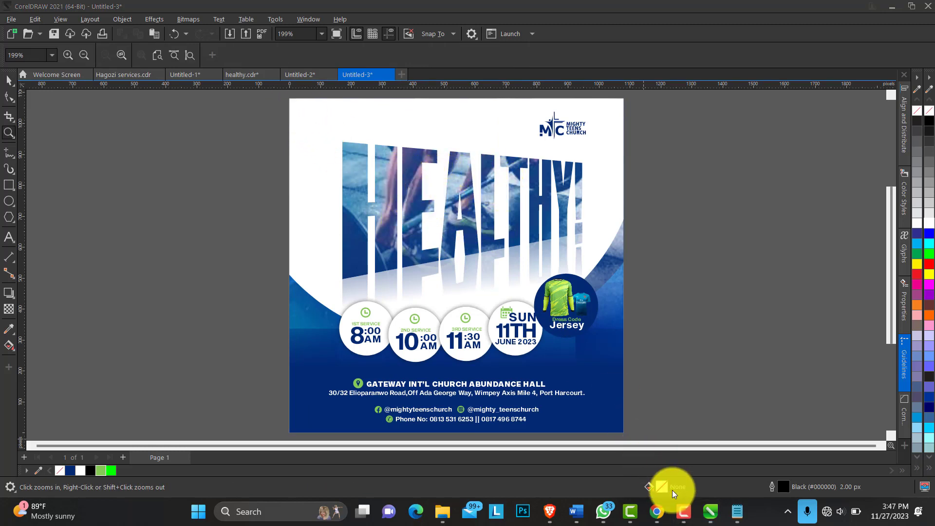
click(737, 517)
click(684, 512)
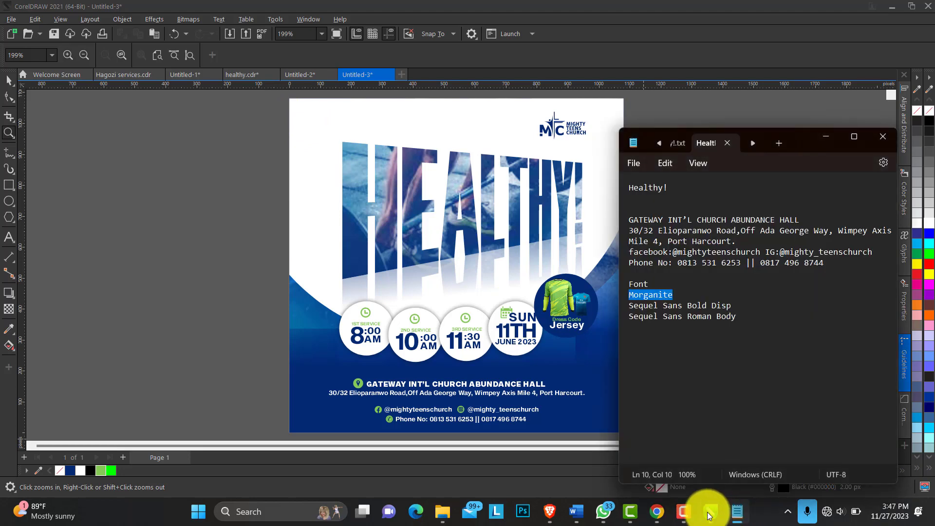